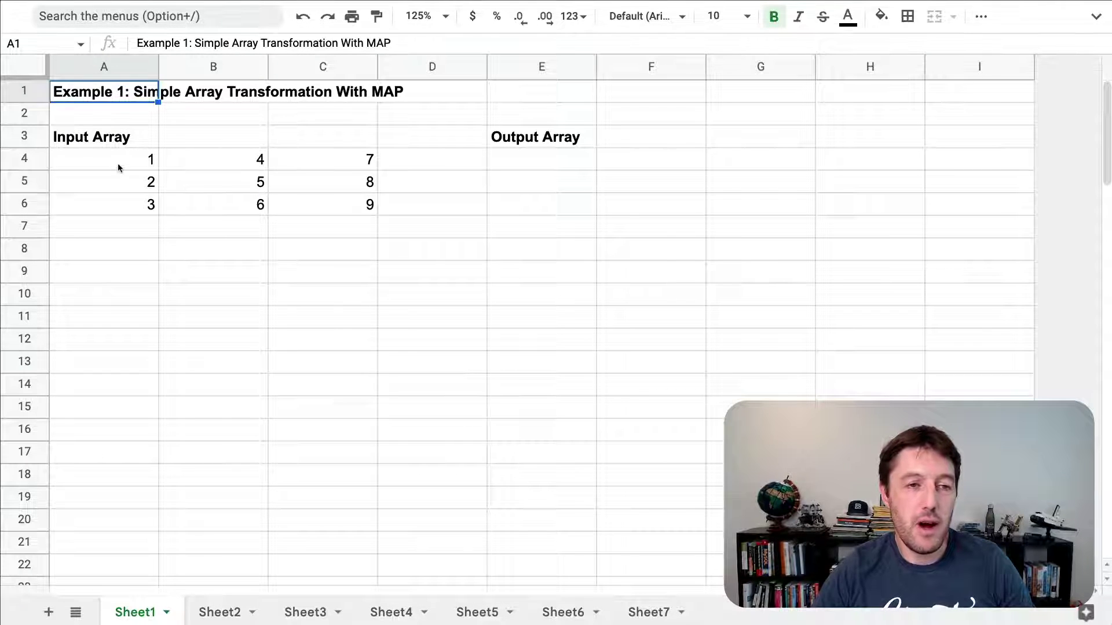
Step: Point out the input array A4:C6 and the output area E4:G6
{"action": "left_click_drag", "start_coordinate": [130, 163], "coordinate": [355, 201]}
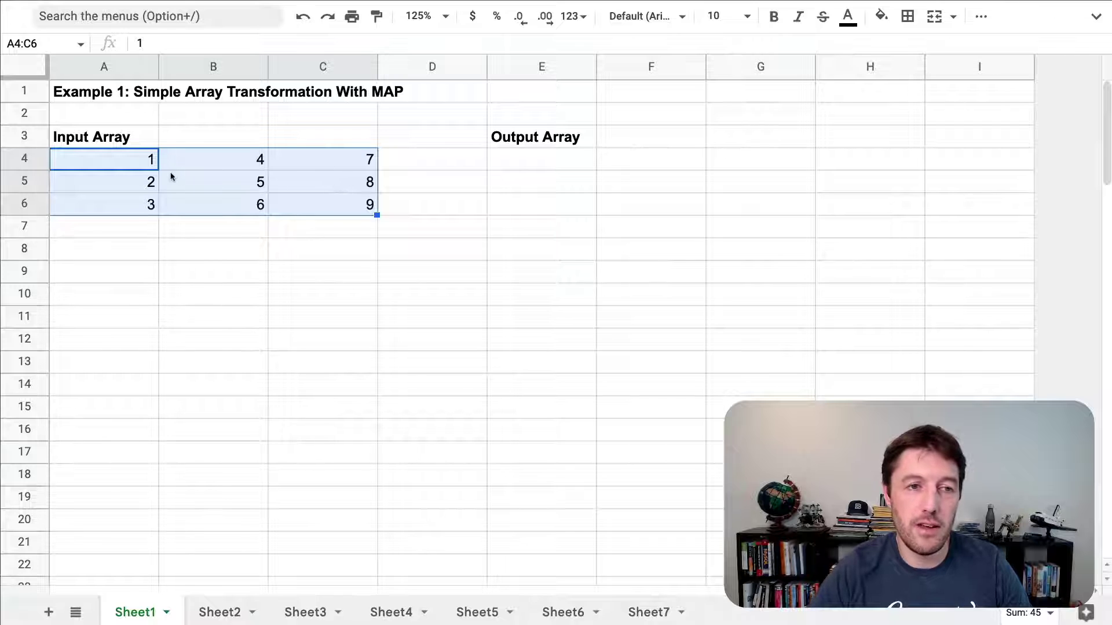
{"action": "left_click", "coordinate": [137, 168]}
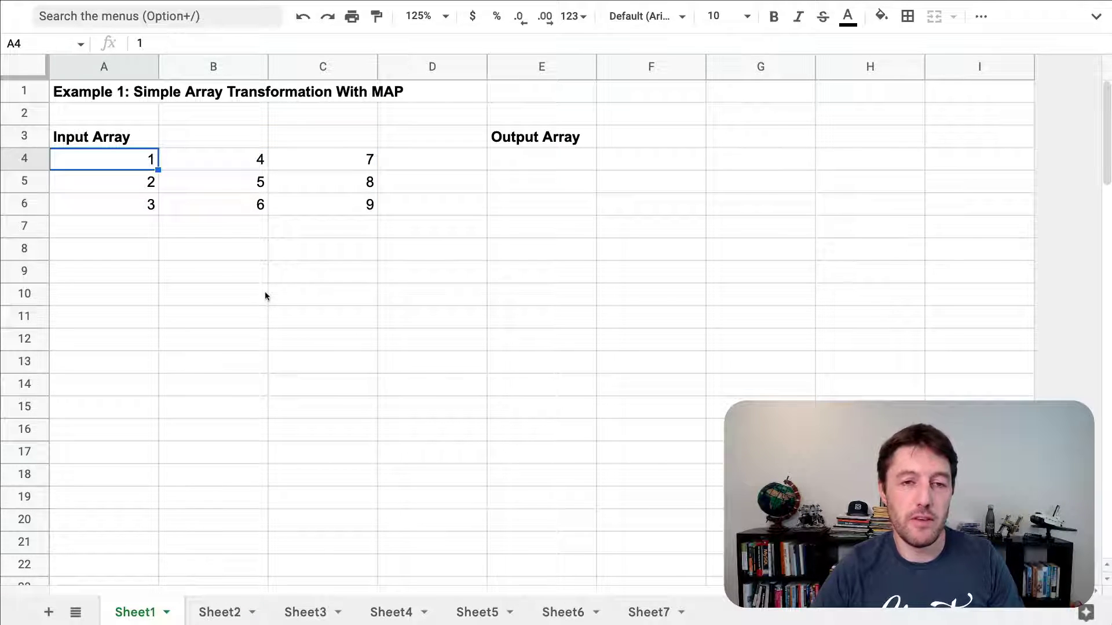
{"action": "left_click_drag", "start_coordinate": [544, 158], "coordinate": [728, 202]}
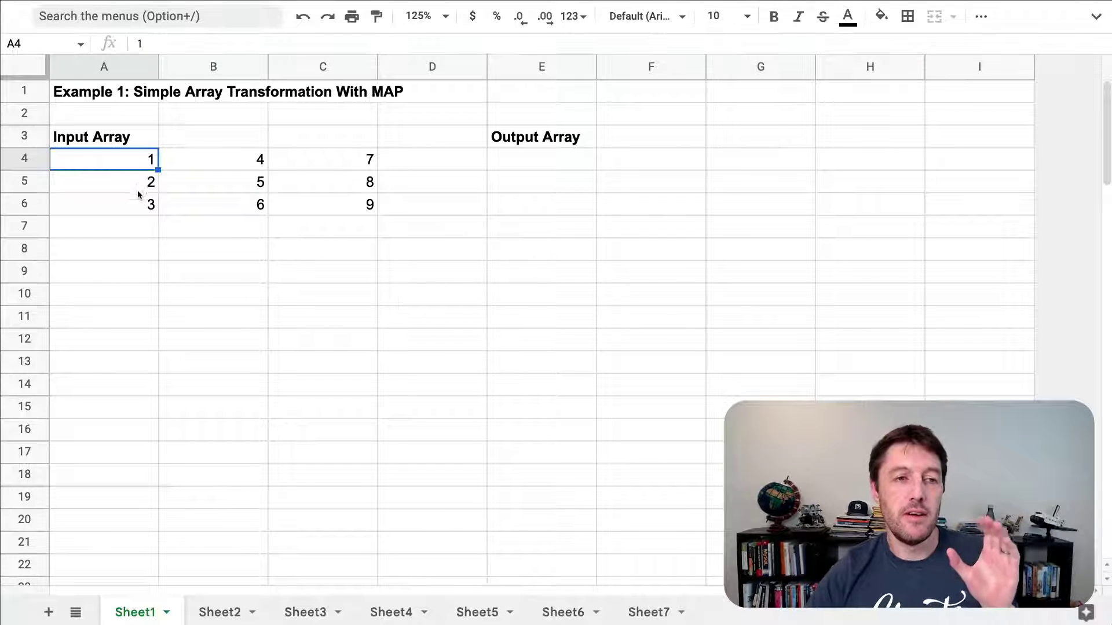
{"action": "left_click_drag", "start_coordinate": [137, 166], "coordinate": [577, 162]}
{"action": "left_click", "coordinate": [119, 164]}
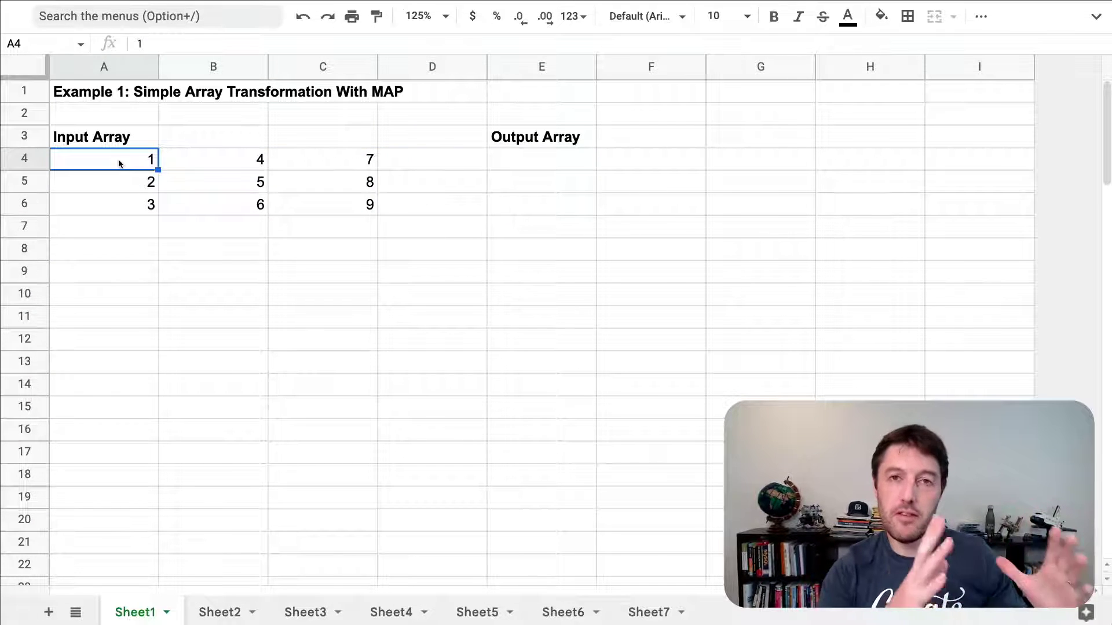
{"action": "left_click_drag", "start_coordinate": [518, 164], "coordinate": [751, 203]}
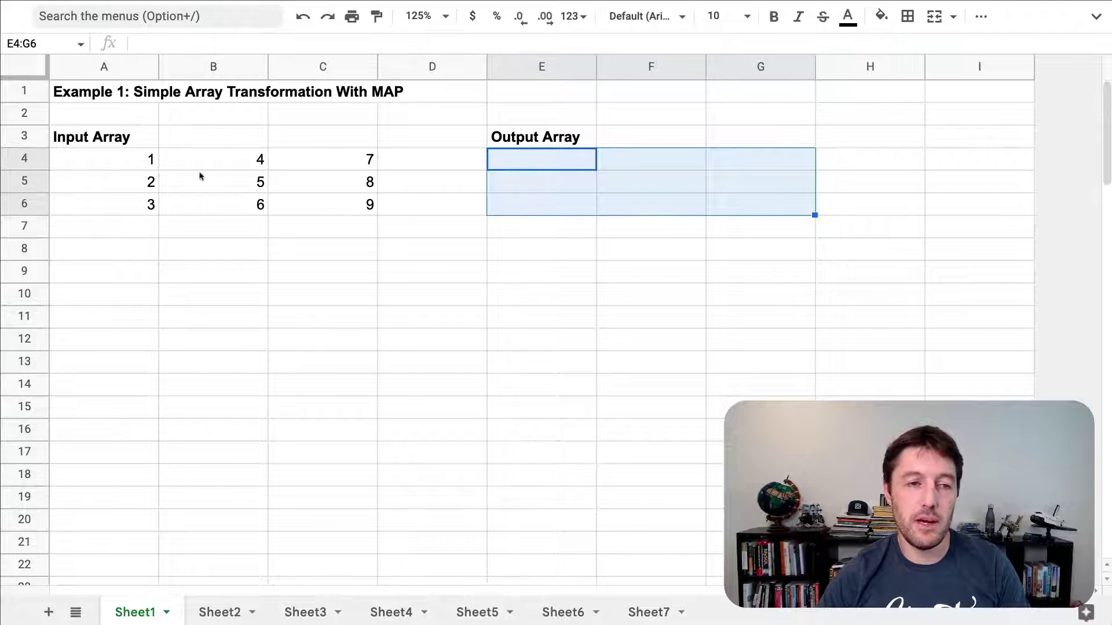
Step: Walk through the input values 1 to 8 in A4:C5, ending back at A4
{"action": "left_click", "coordinate": [124, 167]}
{"action": "left_click", "coordinate": [124, 183]}
{"action": "left_click", "coordinate": [129, 206]}
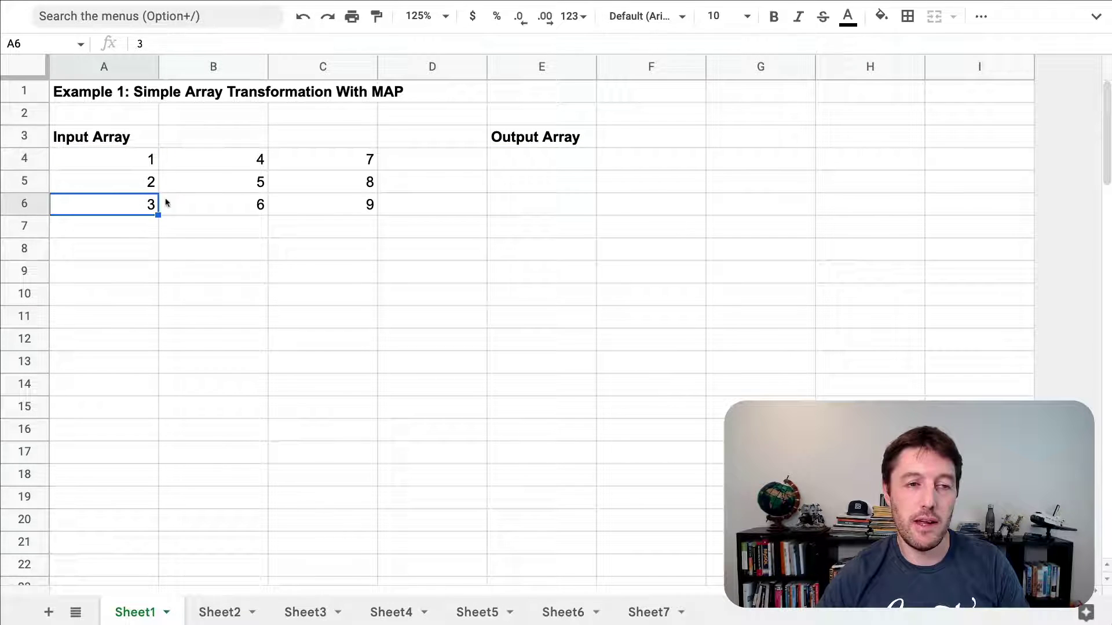
{"action": "left_click", "coordinate": [223, 167]}
{"action": "left_click", "coordinate": [227, 184]}
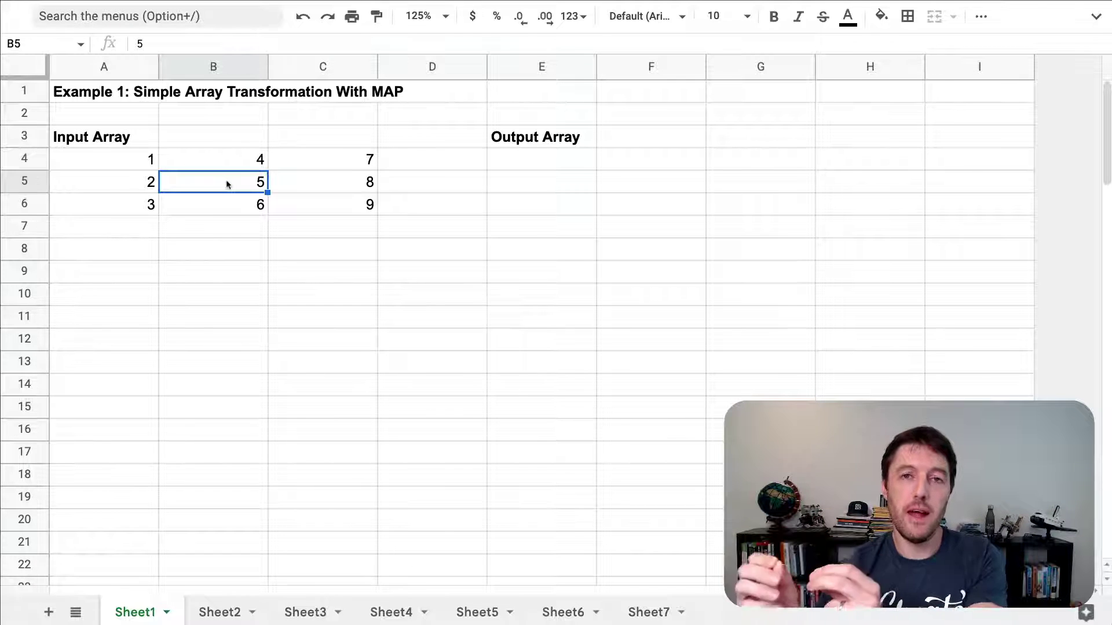
{"action": "left_click", "coordinate": [243, 203]}
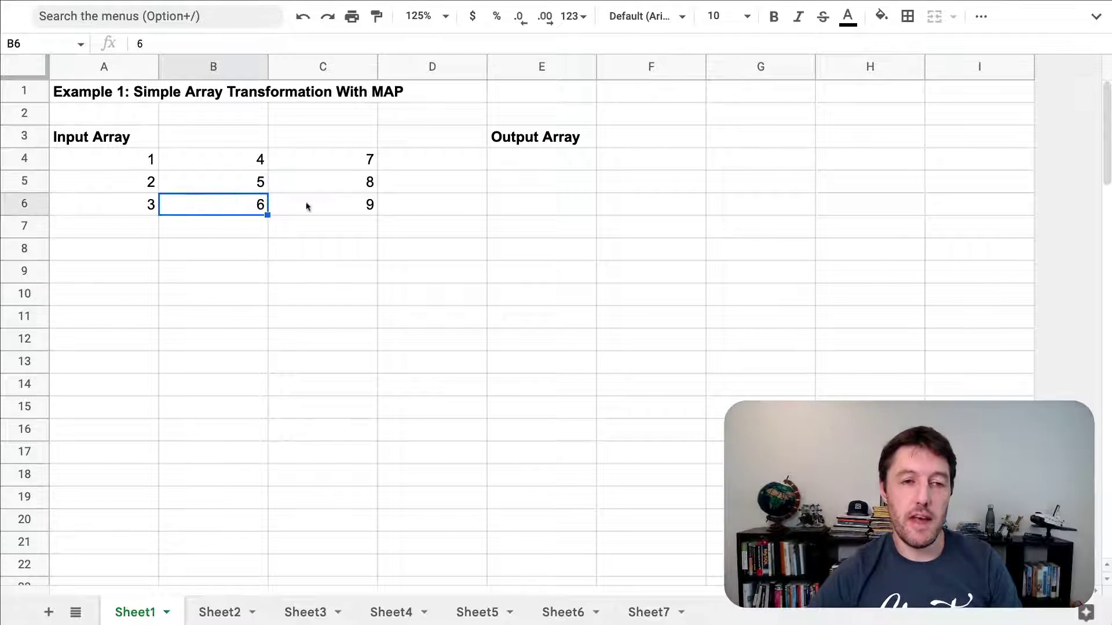
{"action": "left_click", "coordinate": [354, 167]}
{"action": "left_click", "coordinate": [354, 183]}
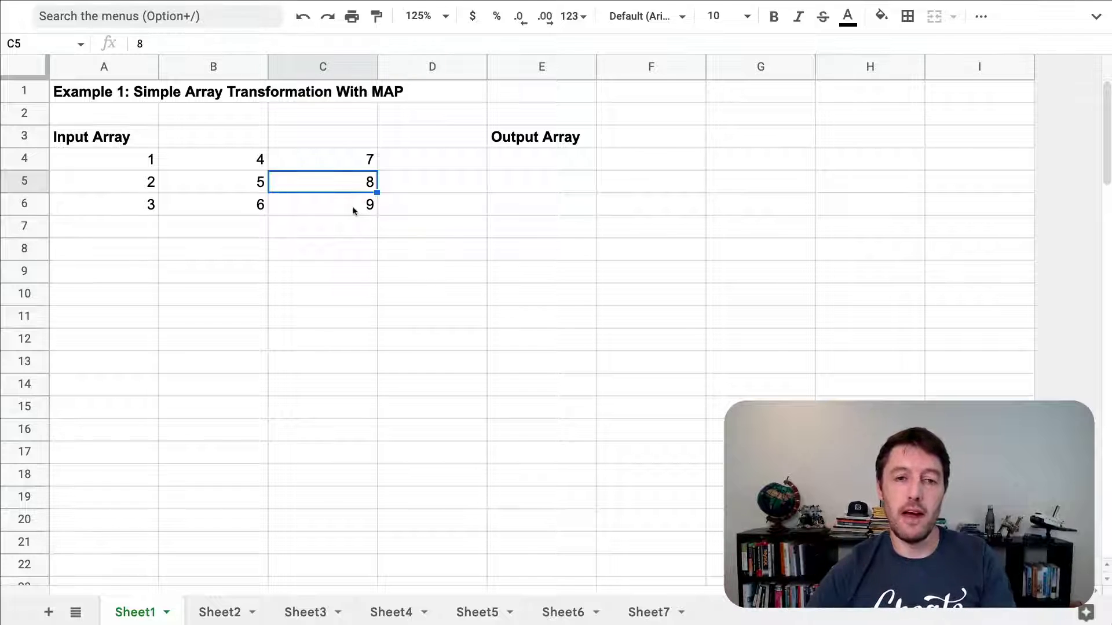
{"action": "left_click", "coordinate": [145, 157]}
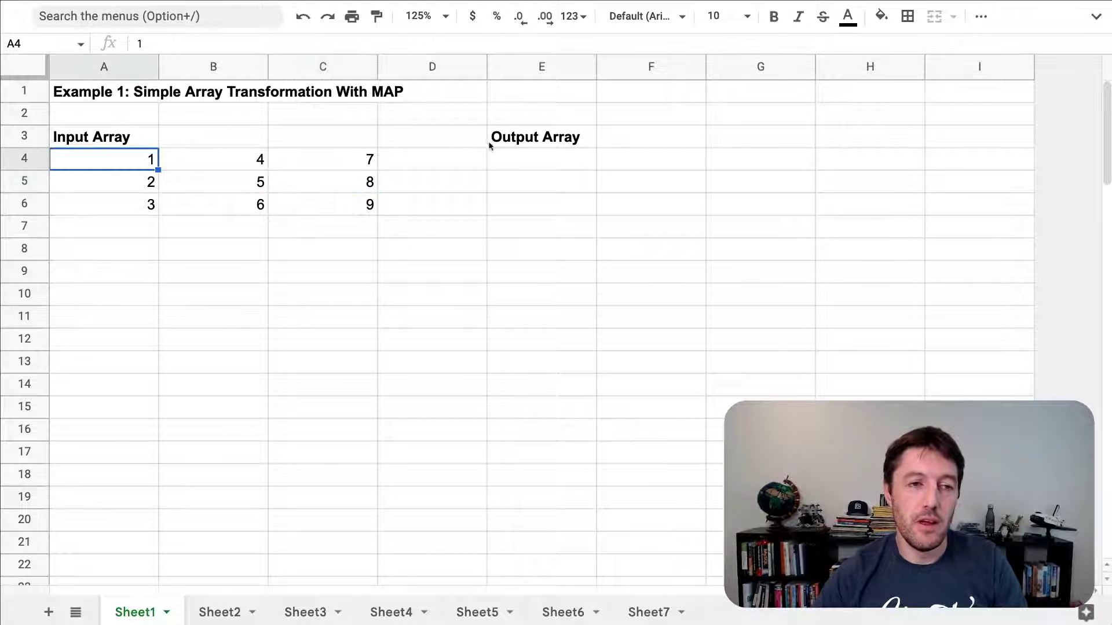
Step: Enter =MAP(A4:C6,LAMBDA(el,el*2)) in E4 to double every input value
{"action": "left_click", "coordinate": [532, 157]}
{"action": "type", "text": "=map"}
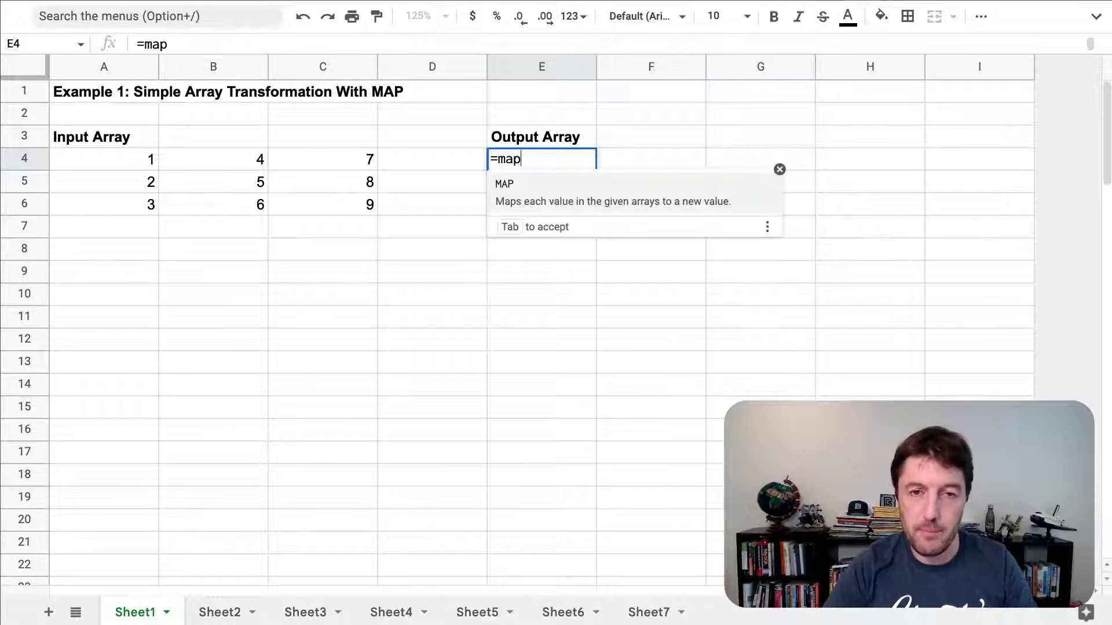
{"action": "key", "text": "Tab"}
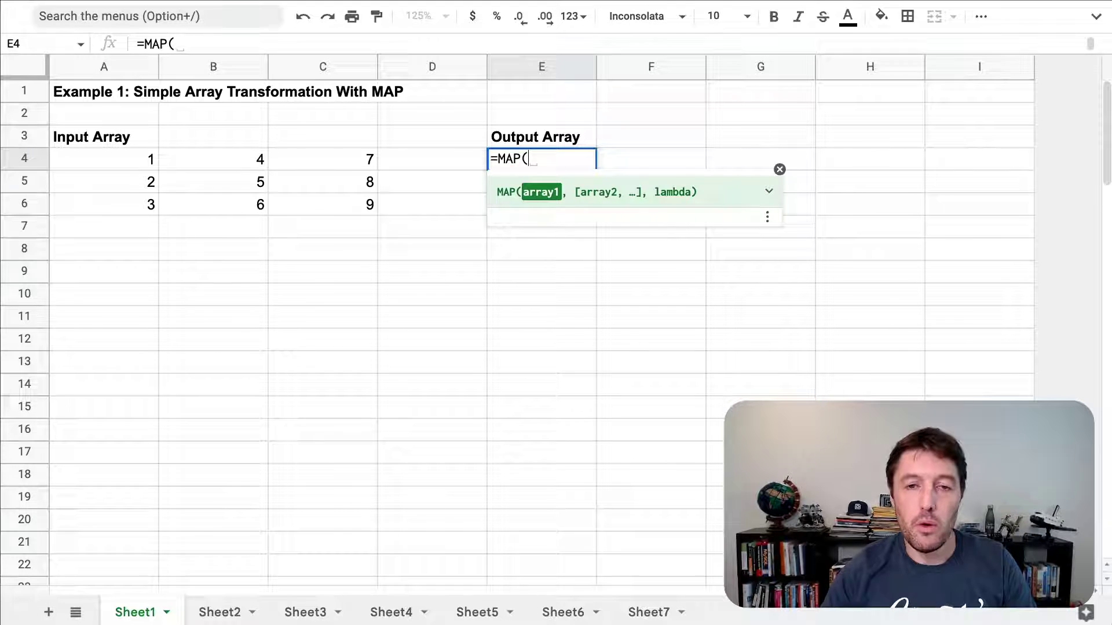
{"action": "left_click_drag", "start_coordinate": [142, 160], "coordinate": [360, 207]}
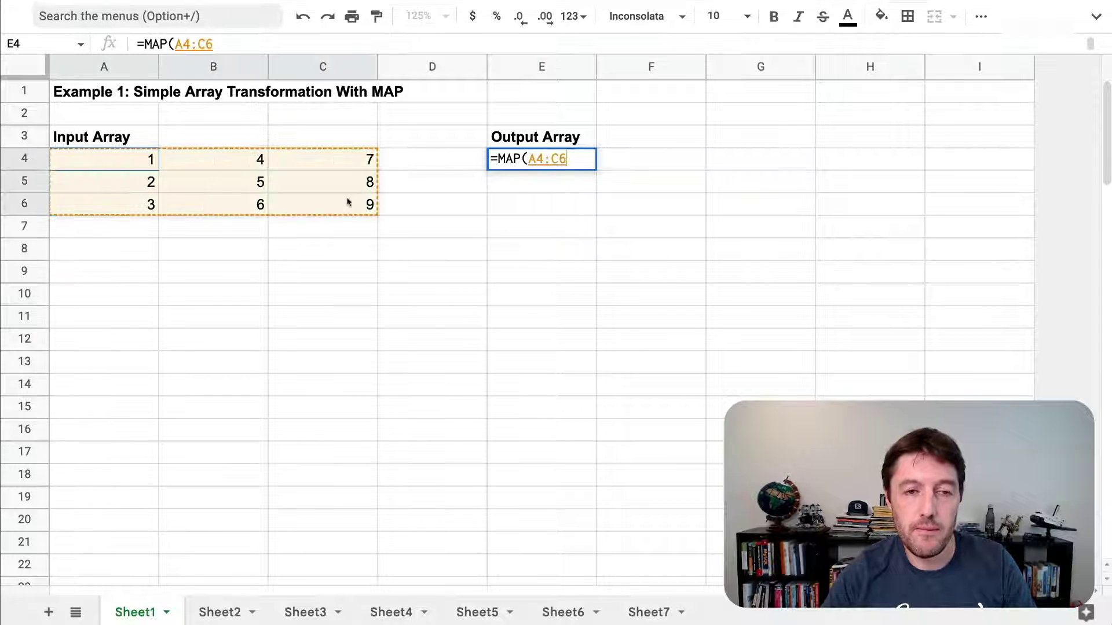
{"action": "type", "text": ","}
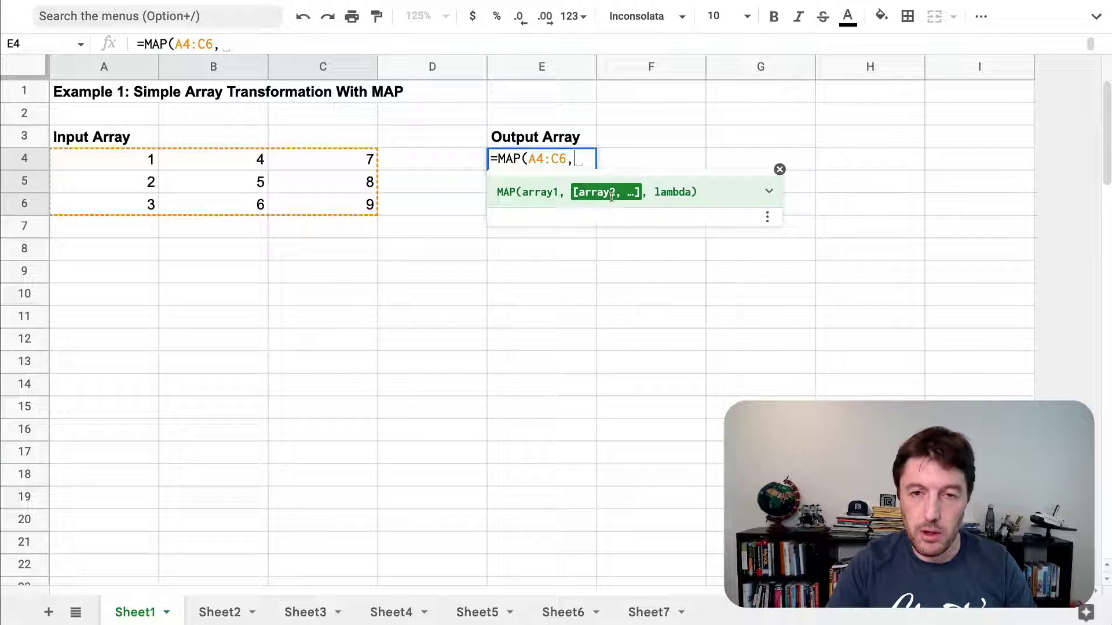
{"action": "type", "text": "lam"}
{"action": "key", "text": "Tab"}
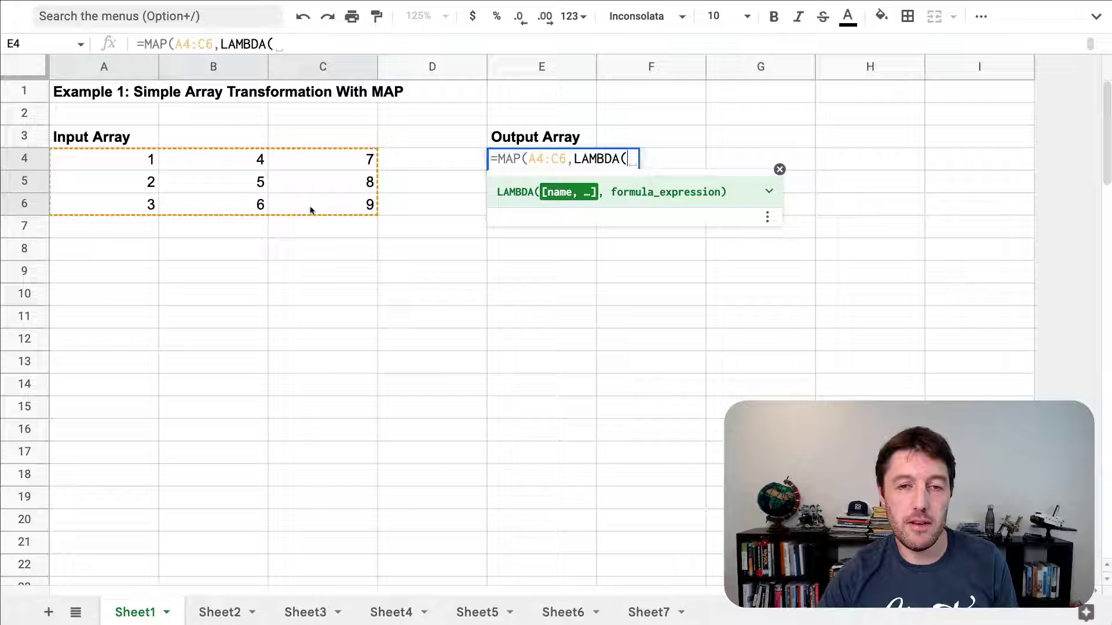
{"action": "type", "text": "element"}
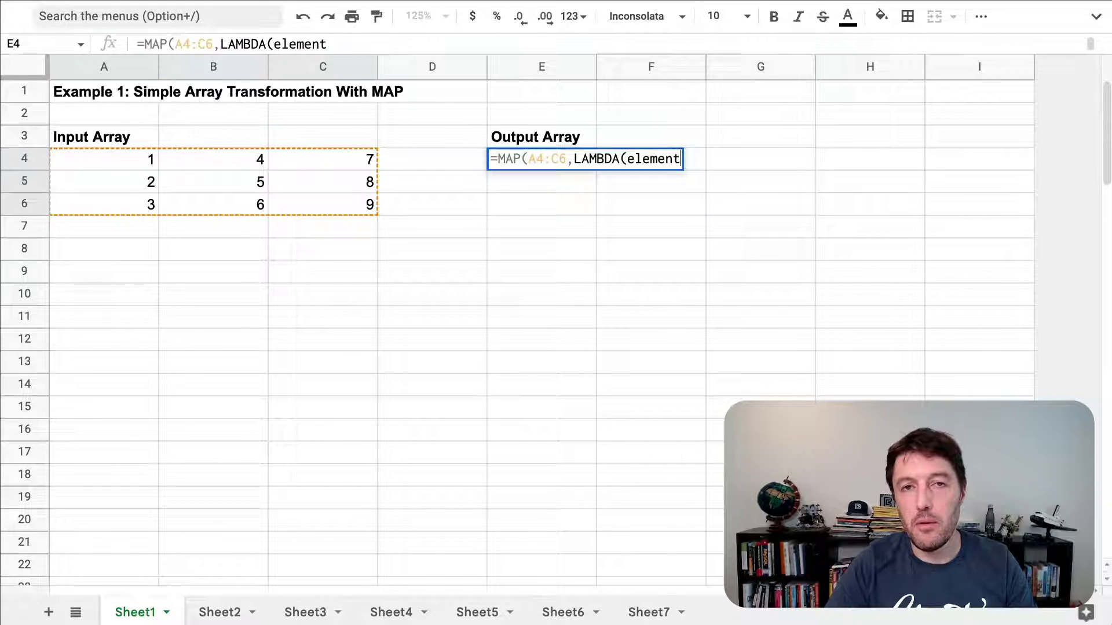
{"action": "key", "text": "BackSpace"}
{"action": "key", "text": "BackSpace"}
{"action": "key", "text": "BackSpace"}
{"action": "key", "text": "BackSpace"}
{"action": "key", "text": "BackSpace"}
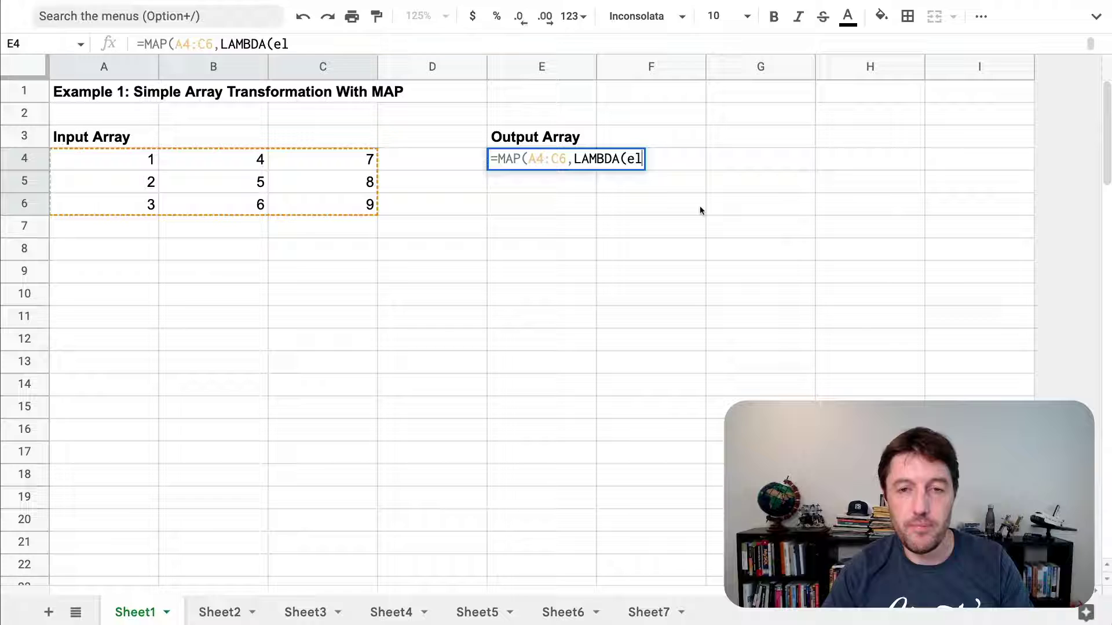
{"action": "type", "text": ",el*2)"}
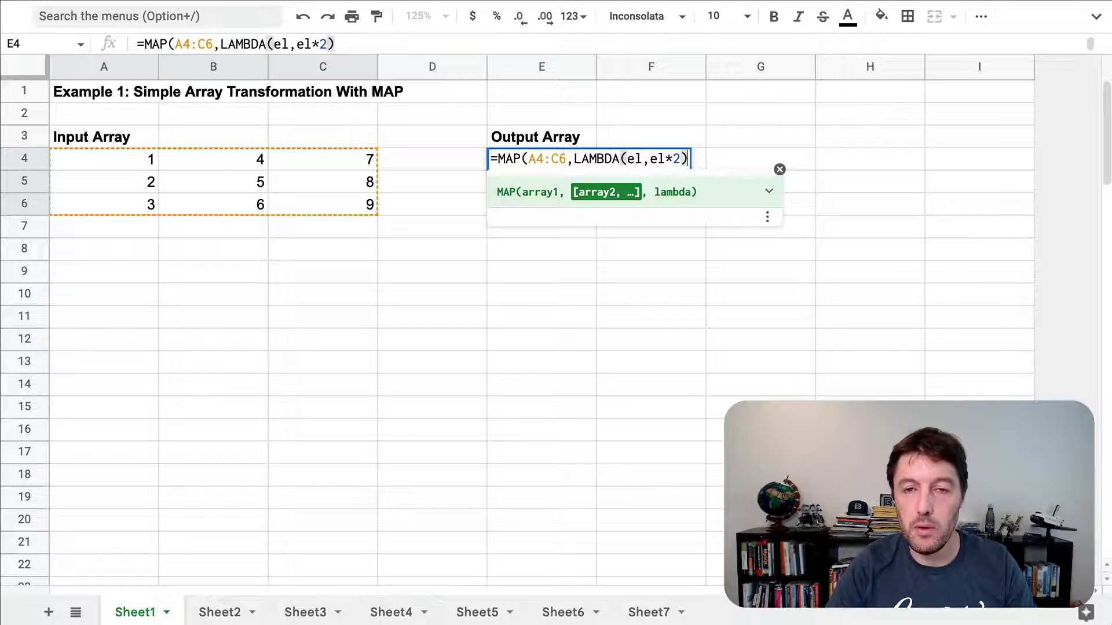
{"action": "left_click_drag", "start_coordinate": [682, 164], "coordinate": [653, 174]}
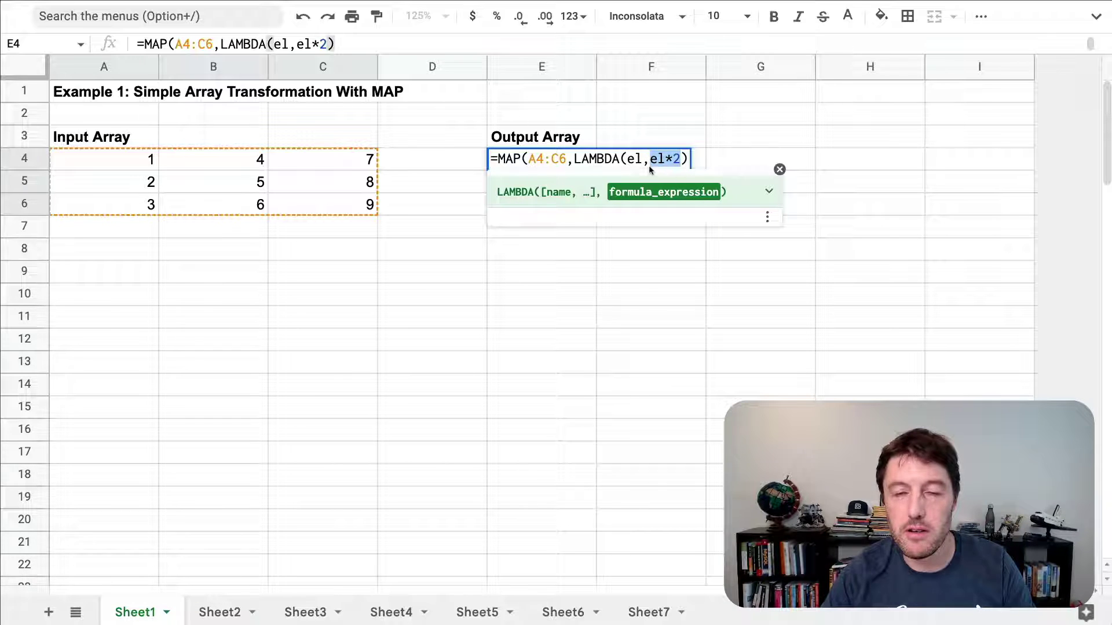
{"action": "left_click", "coordinate": [688, 157]}
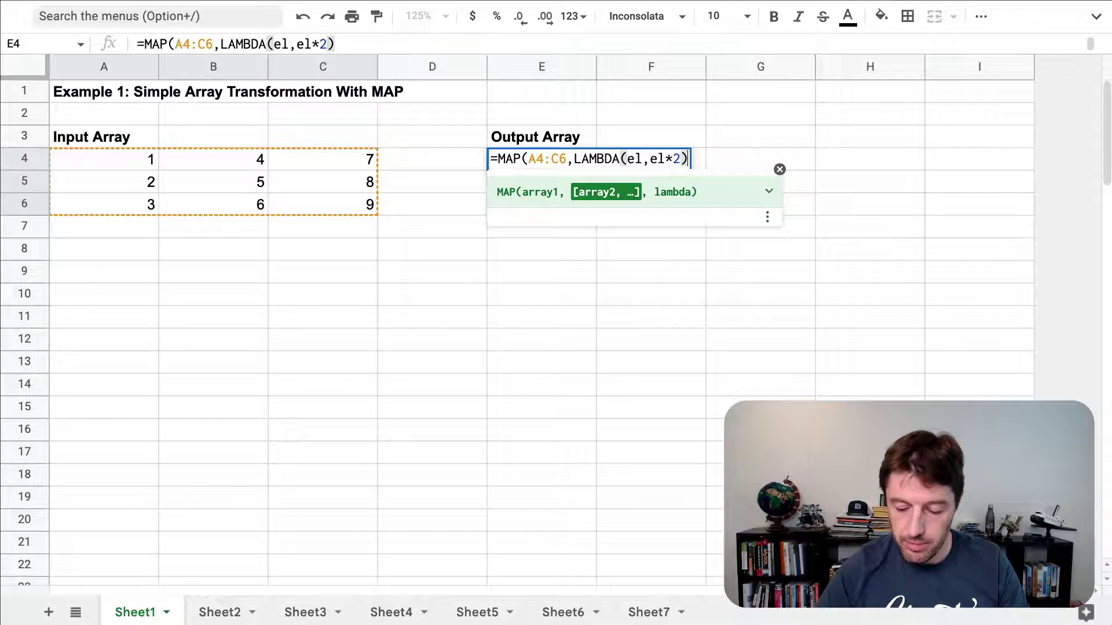
{"action": "type", "text": ")"}
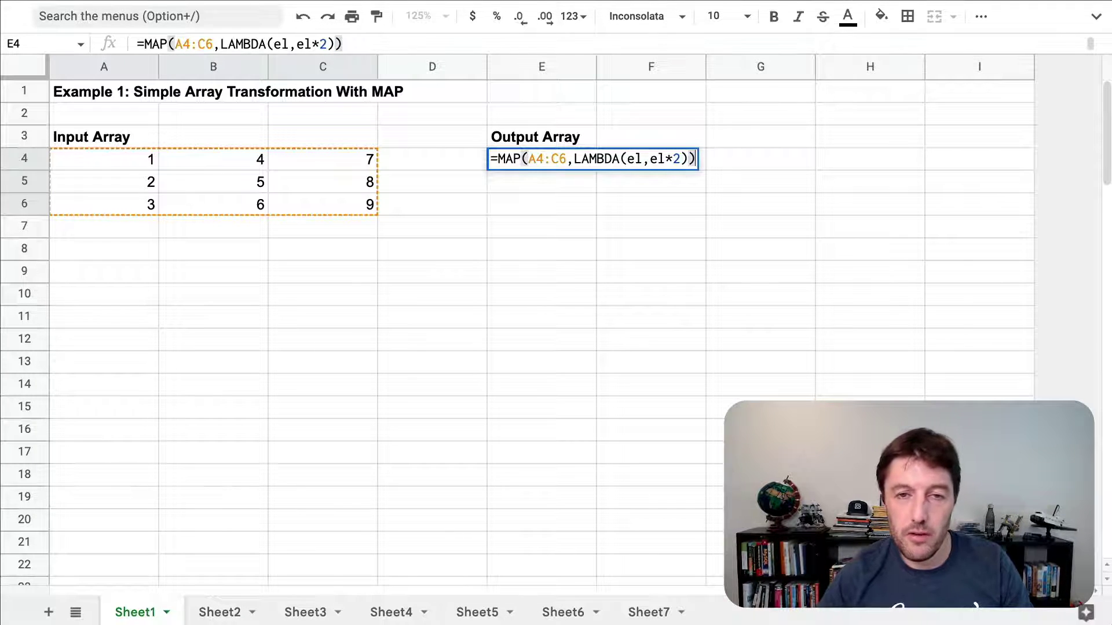
{"action": "key", "text": "Return"}
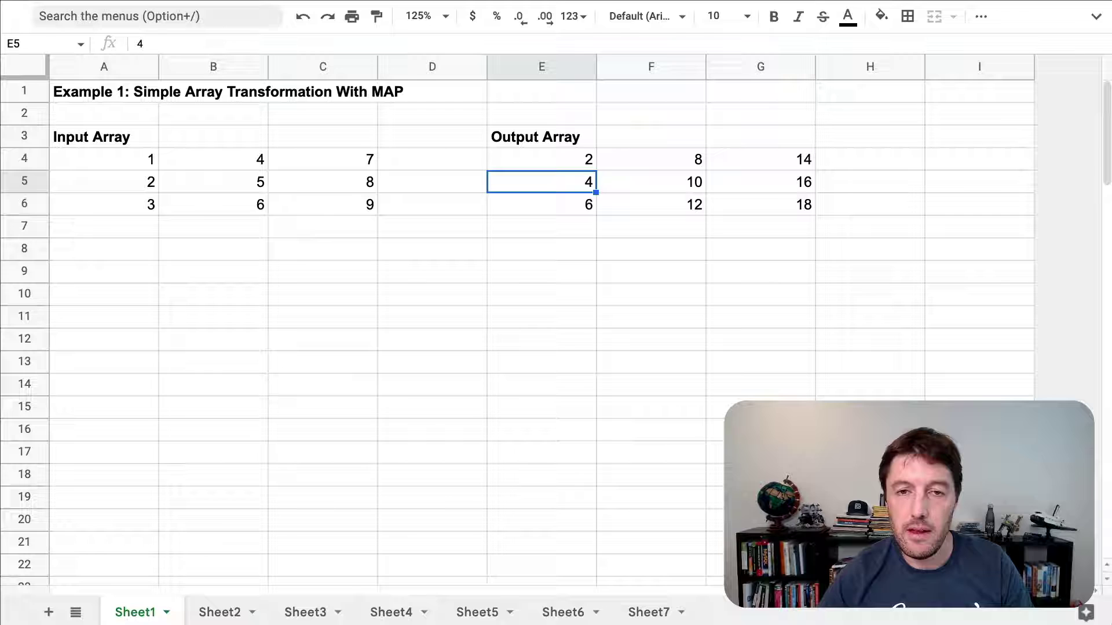
{"action": "left_click", "coordinate": [596, 162]}
{"action": "mouse_move", "coordinate": [596, 162]}
{"action": "left_mouse_down"}
{"action": "mouse_move", "coordinate": [660, 165]}
{"action": "mouse_move", "coordinate": [787, 212]}
{"action": "left_mouse_up"}
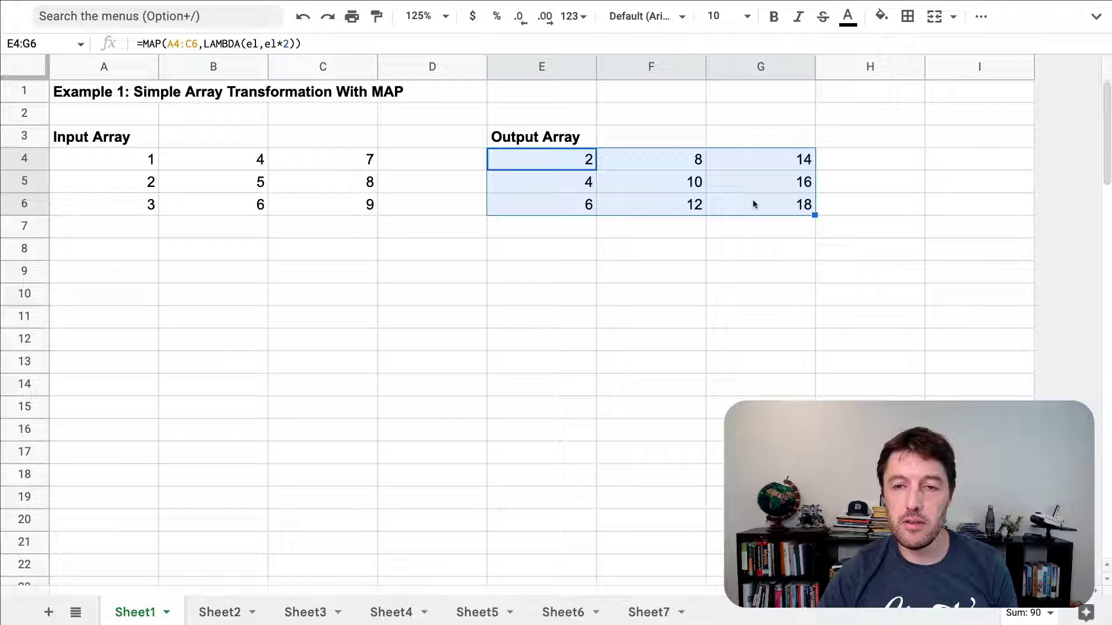
{"action": "left_click", "coordinate": [347, 206]}
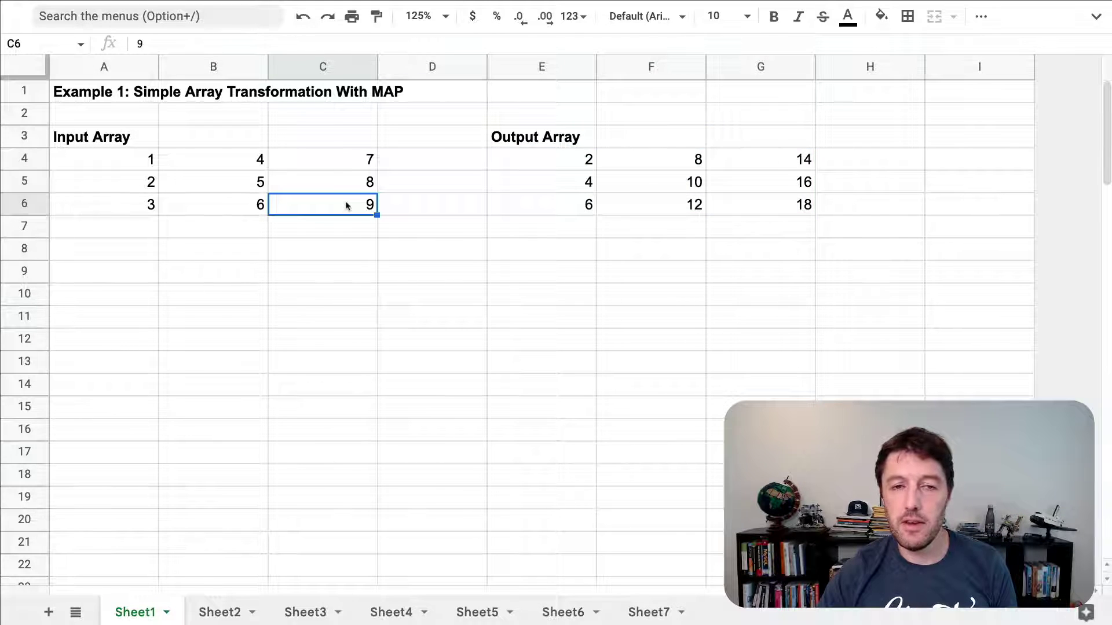
{"action": "left_click", "coordinate": [763, 200]}
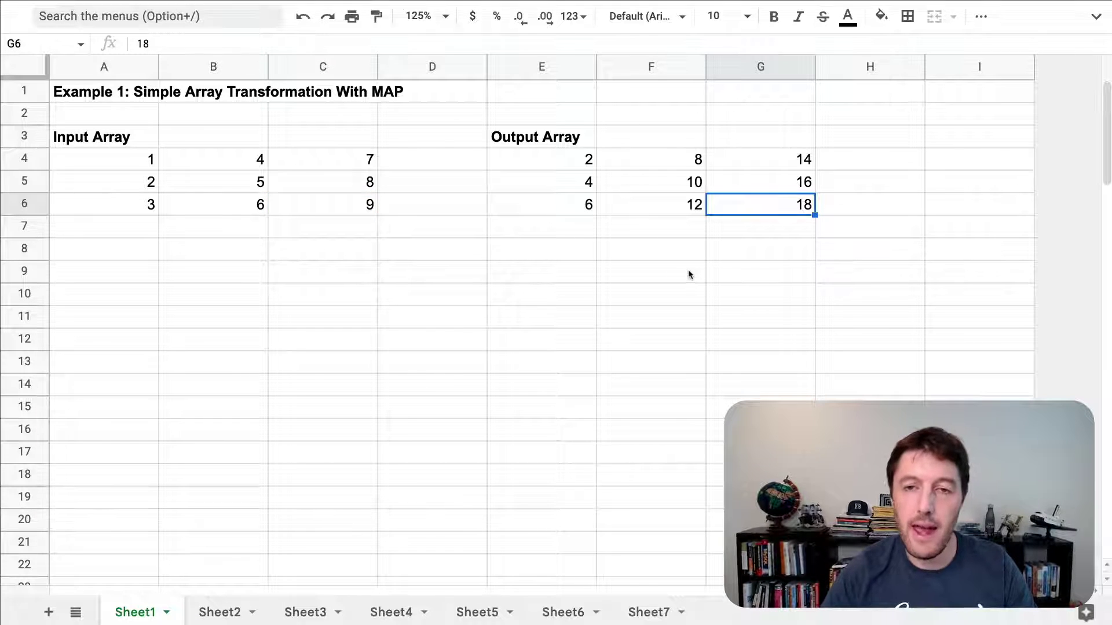
{"action": "left_click_drag", "start_coordinate": [588, 164], "coordinate": [788, 211]}
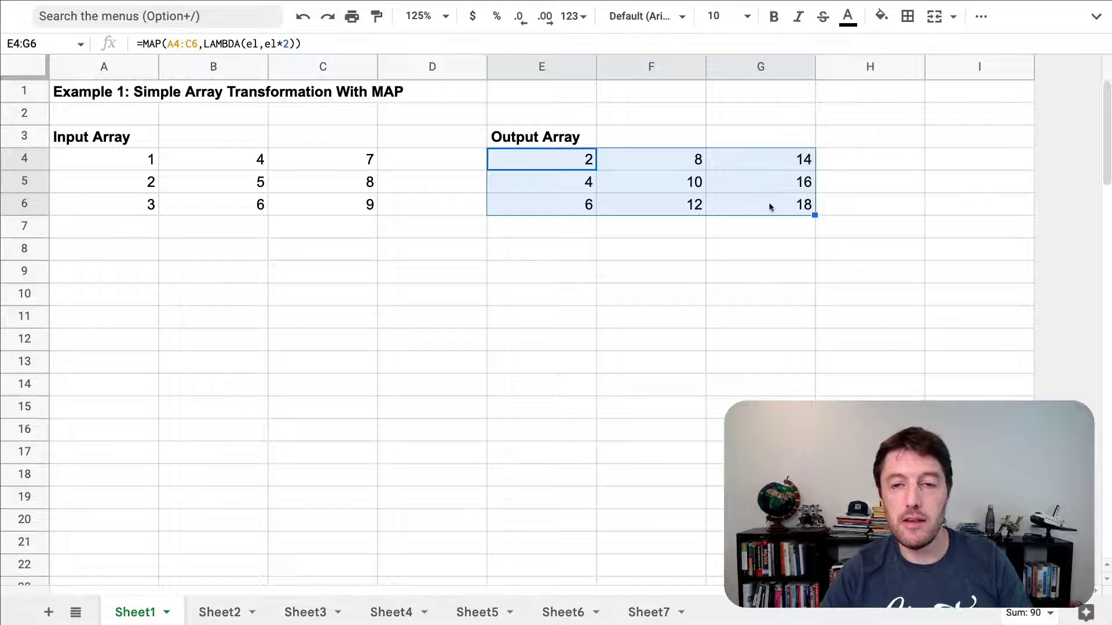
{"action": "left_click", "coordinate": [804, 211]}
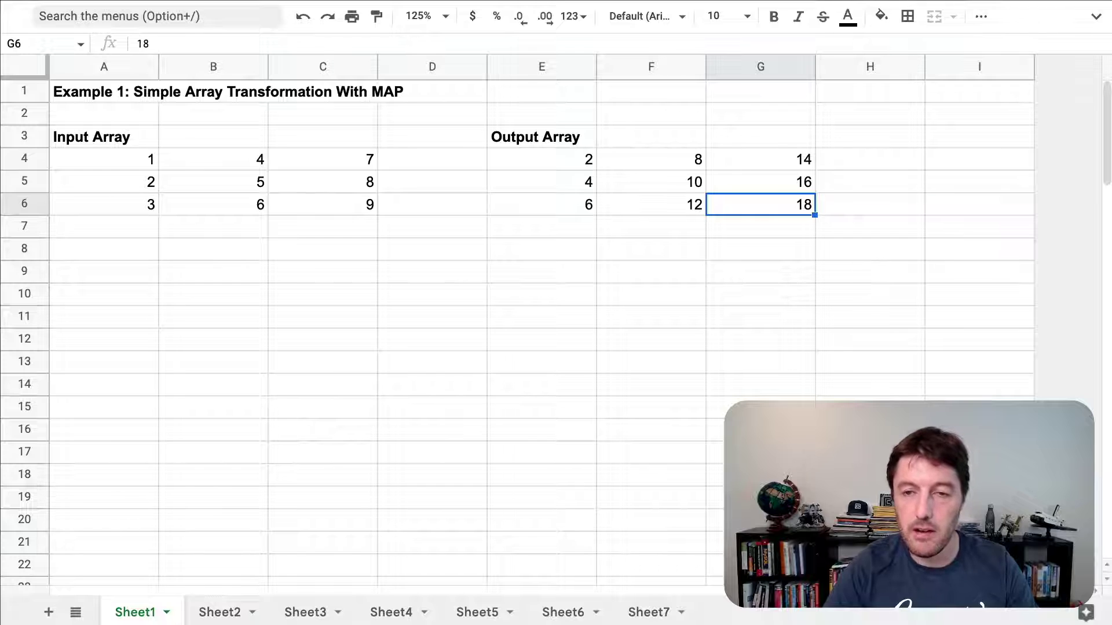
Step: Enter 20 in G6, blocking the spilled output so E4 shows #REF!
{"action": "type", "text": "20"}
{"action": "key", "text": "Return"}
{"action": "left_click", "coordinate": [760, 137]}
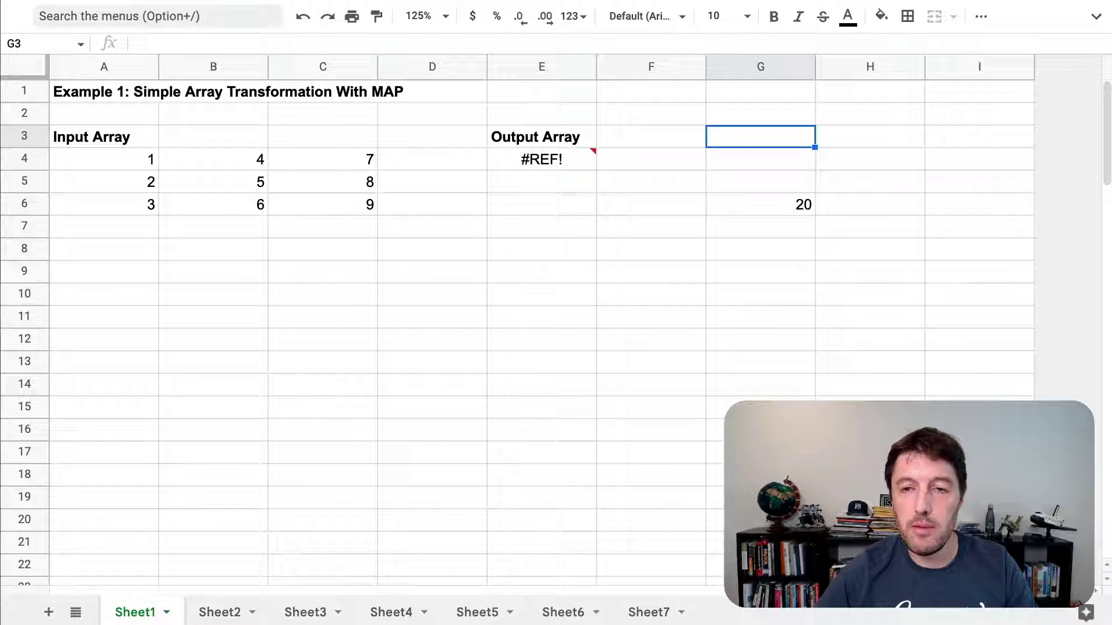
{"action": "key", "text": "Down"}
{"action": "key", "text": "Left"}
{"action": "key", "text": "Left"}
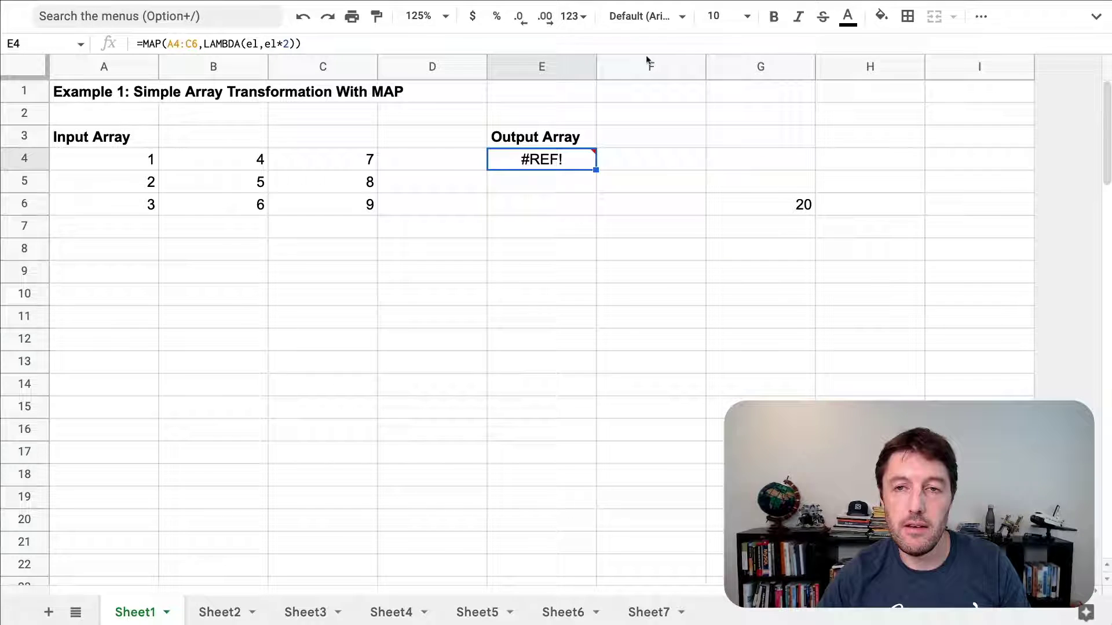
Step: Fill E4 yellow and delete the blocking value in G6 so E4:G6 fills again
{"action": "left_click", "coordinate": [882, 17]}
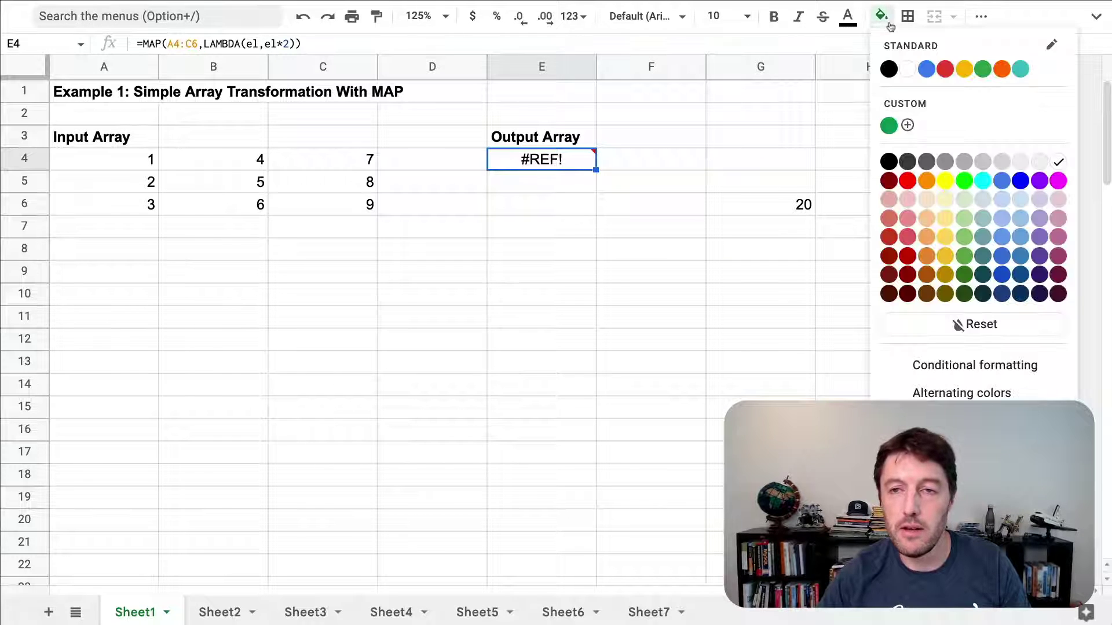
{"action": "left_click", "coordinate": [945, 181]}
{"action": "left_click", "coordinate": [808, 210]}
{"action": "key", "text": "Delete"}
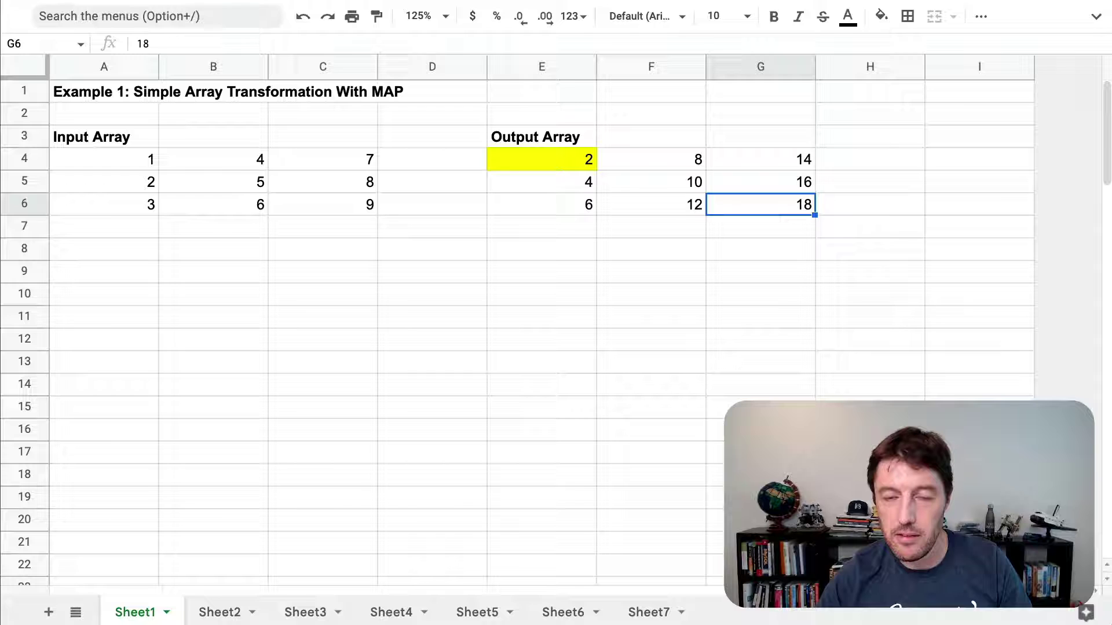
{"action": "left_click_drag", "start_coordinate": [591, 158], "coordinate": [778, 208]}
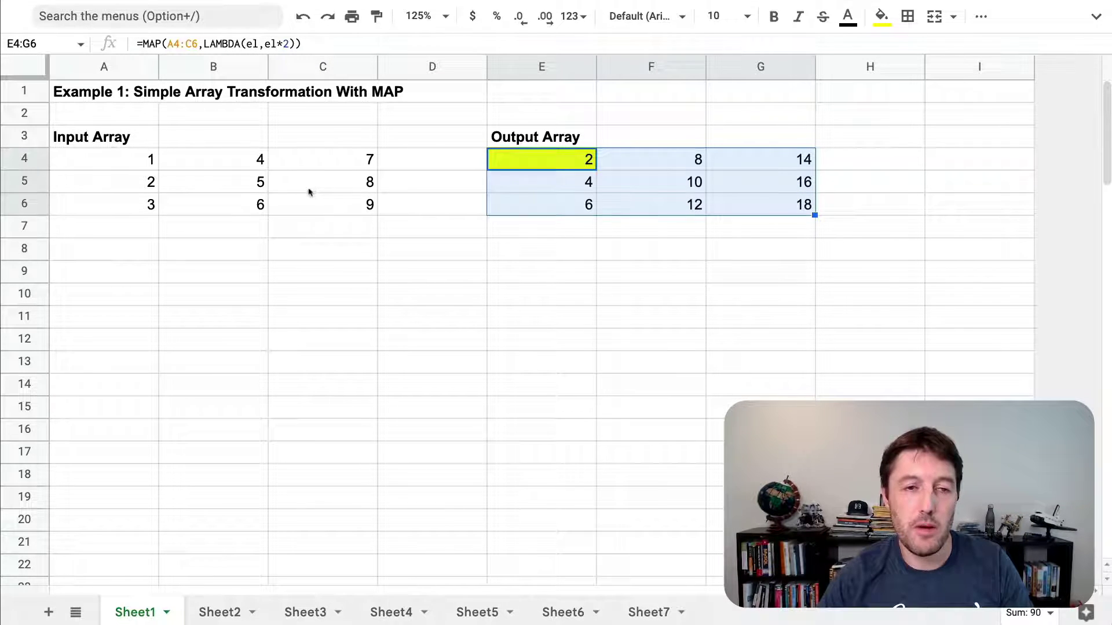
Step: Test recalculation by entering 100 in A4, then undo it back to 1
{"action": "left_click", "coordinate": [149, 162]}
{"action": "type", "text": "10"}
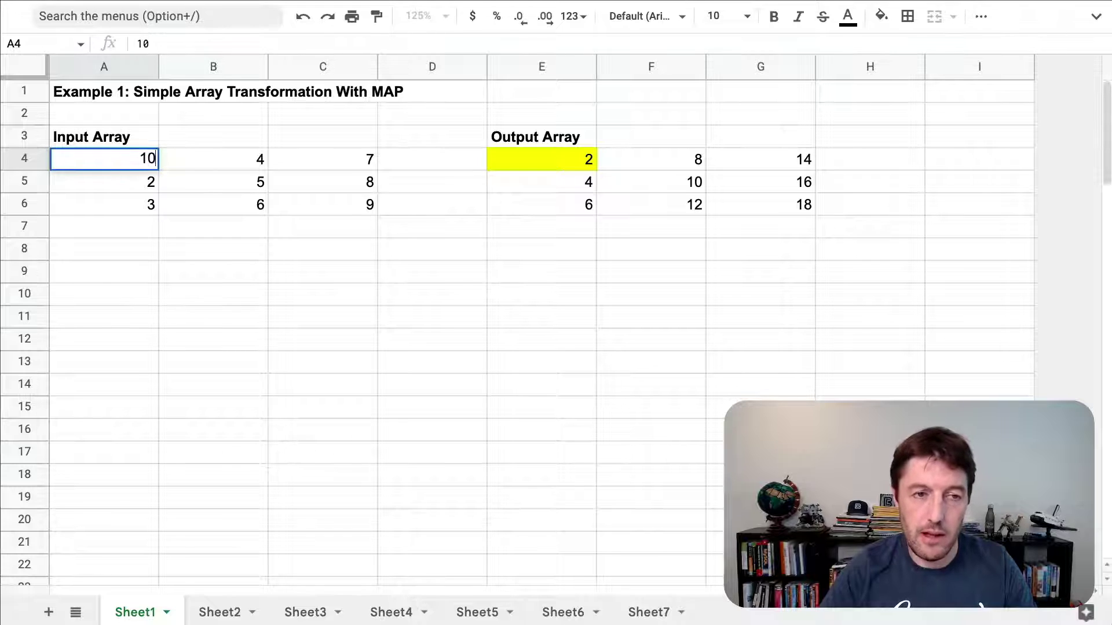
{"action": "type", "text": "0"}
{"action": "key", "text": "Return"}
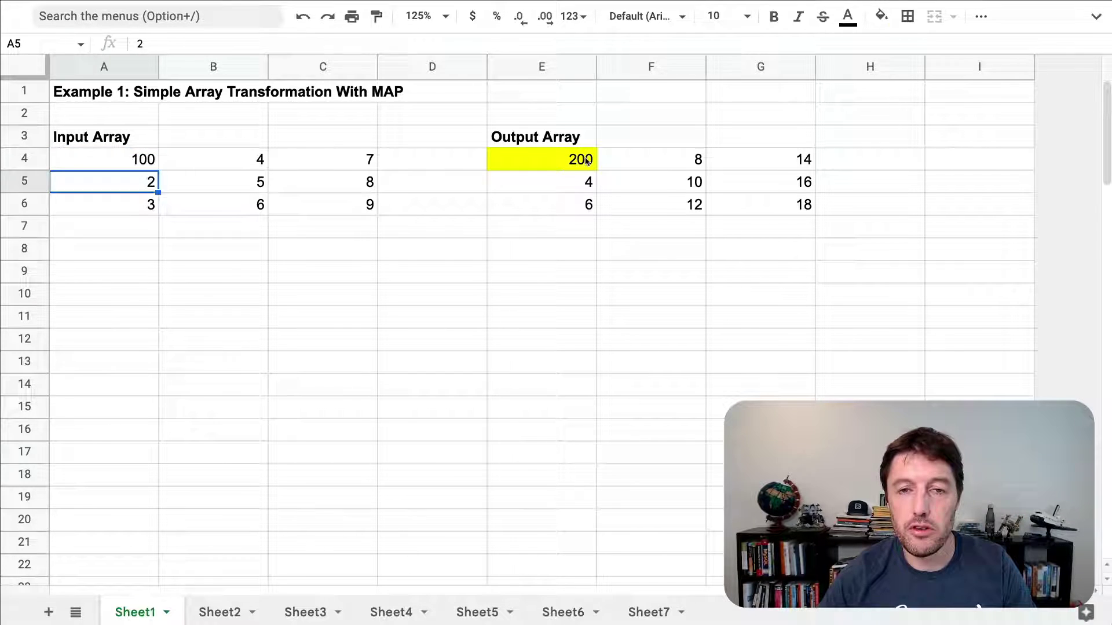
{"action": "left_click_drag", "start_coordinate": [586, 161], "coordinate": [740, 205]}
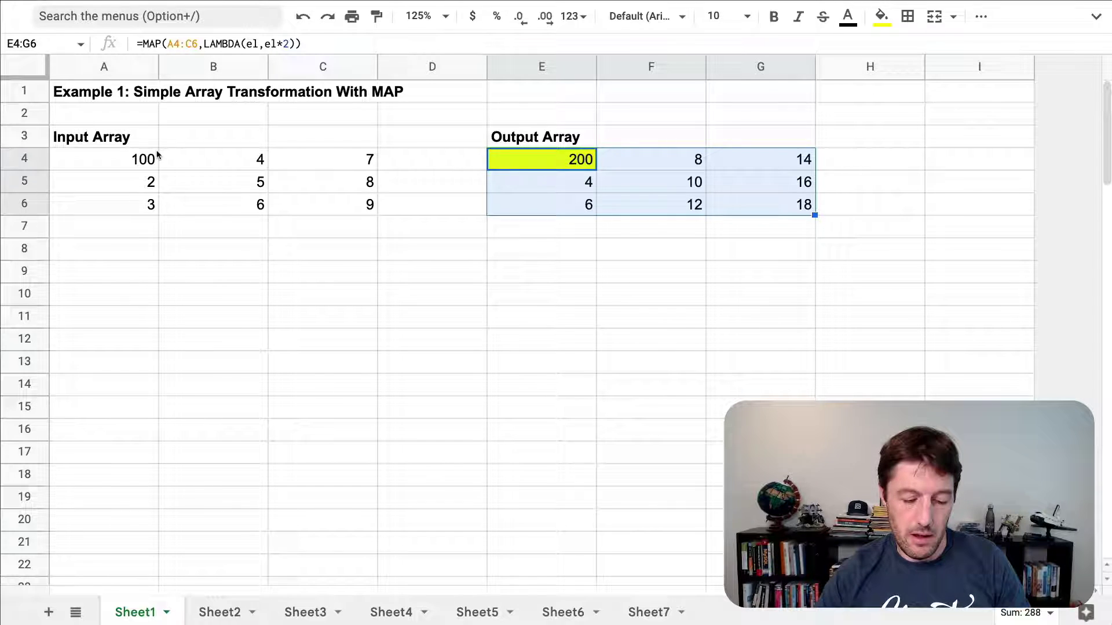
{"action": "key", "text": "ctrl+z"}
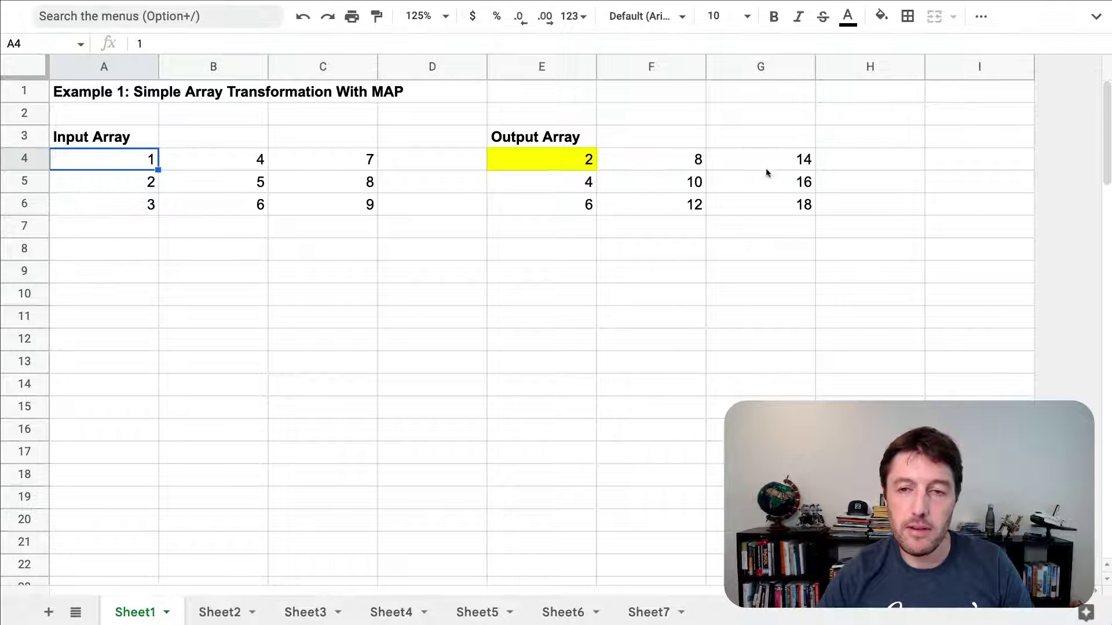
Step: On Sheet2, enter the numbers 1, 2, 3 in A3:A5
{"action": "left_click", "coordinate": [224, 614]}
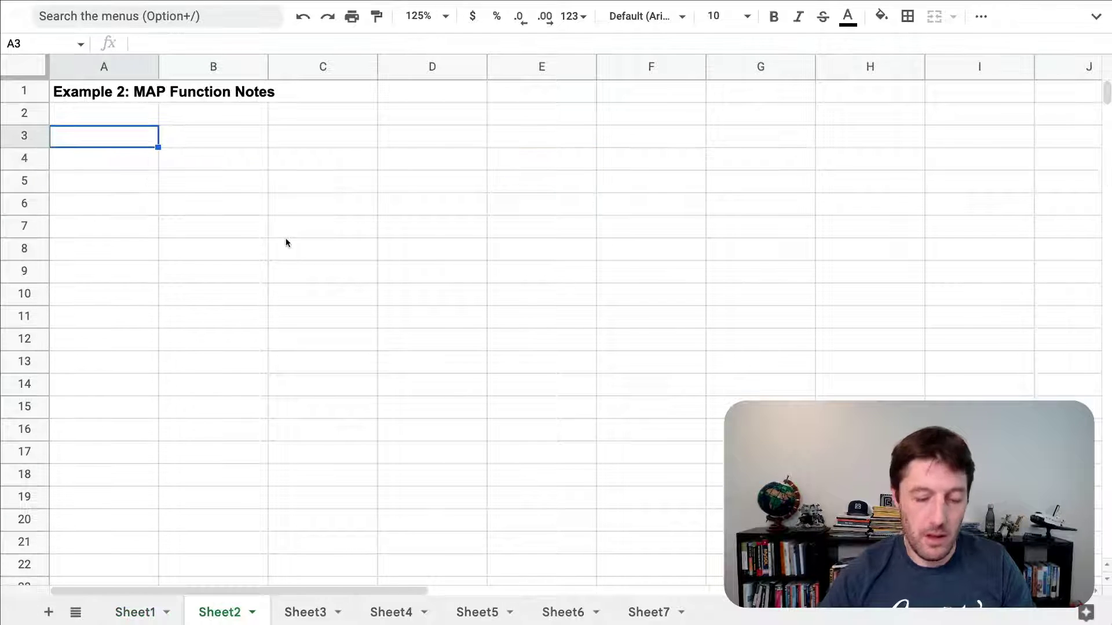
{"action": "type", "text": "1"}
{"action": "key", "text": "Return"}
{"action": "type", "text": "2"}
{"action": "key", "text": "Return"}
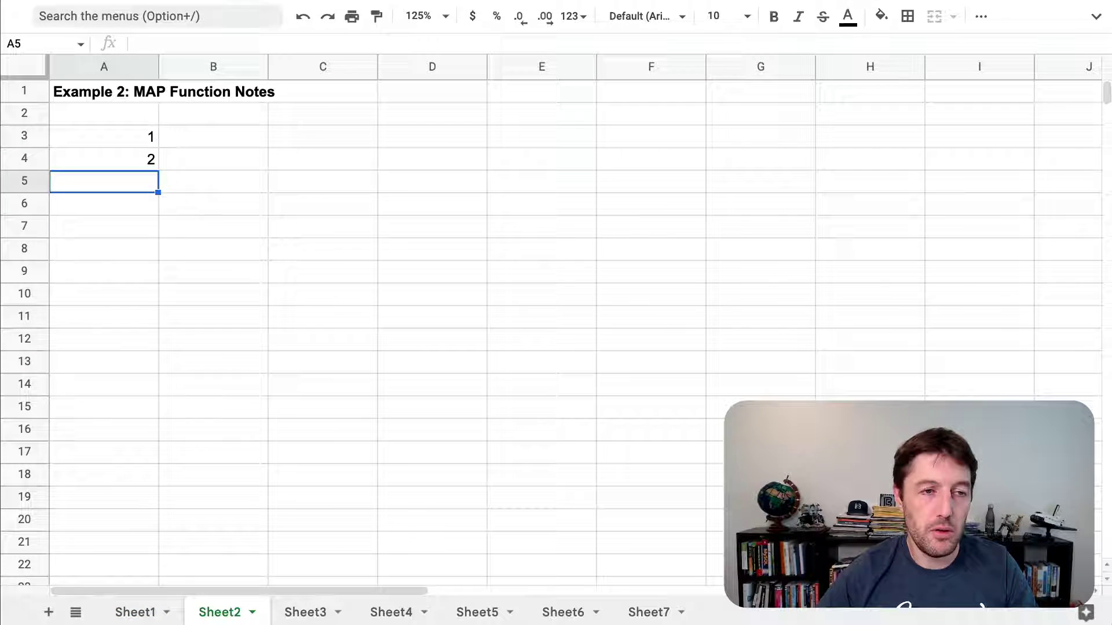
{"action": "type", "text": "3"}
{"action": "key", "text": "Return"}
{"action": "key", "text": "Right"}
{"action": "key", "text": "Right"}
{"action": "key", "text": "Right"}
{"action": "key", "text": "Up"}
{"action": "key", "text": "Left"}
{"action": "key", "text": "Up"}
{"action": "key", "text": "Up"}
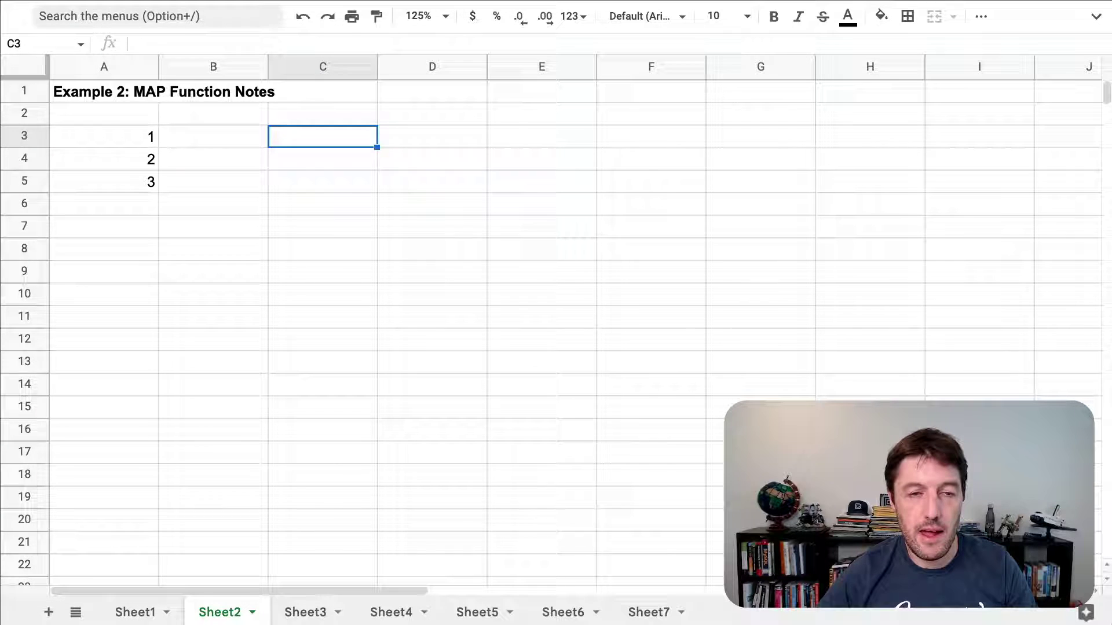
Step: Enter the letters a, b, c in C3:C5
{"action": "type", "text": "a"}
{"action": "key", "text": "Tab"}
{"action": "key", "text": "Return"}
{"action": "type", "text": "b"}
{"action": "key", "text": "Return"}
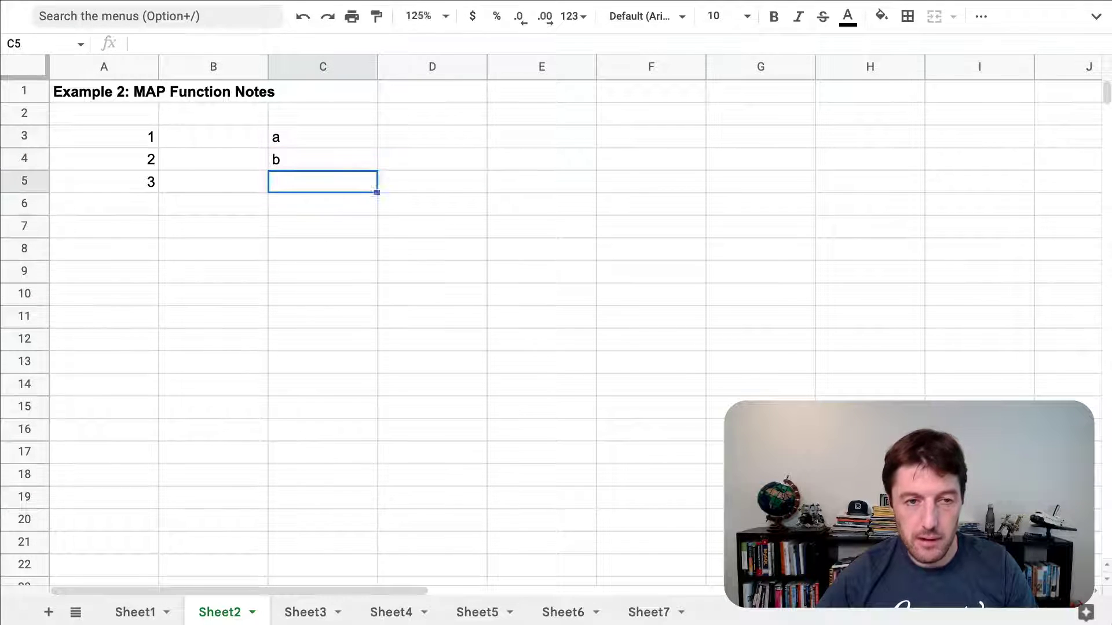
{"action": "type", "text": "c"}
{"action": "key", "text": "Return"}
{"action": "key", "text": "Right"}
{"action": "key", "text": "Up"}
{"action": "key", "text": "Up"}
{"action": "key", "text": "Right"}
{"action": "key", "text": "Up"}
Step: In E3, start a MAP formula over A3:A5 and C3:C5 with a LAMBDA
{"action": "type", "text": "=map"}
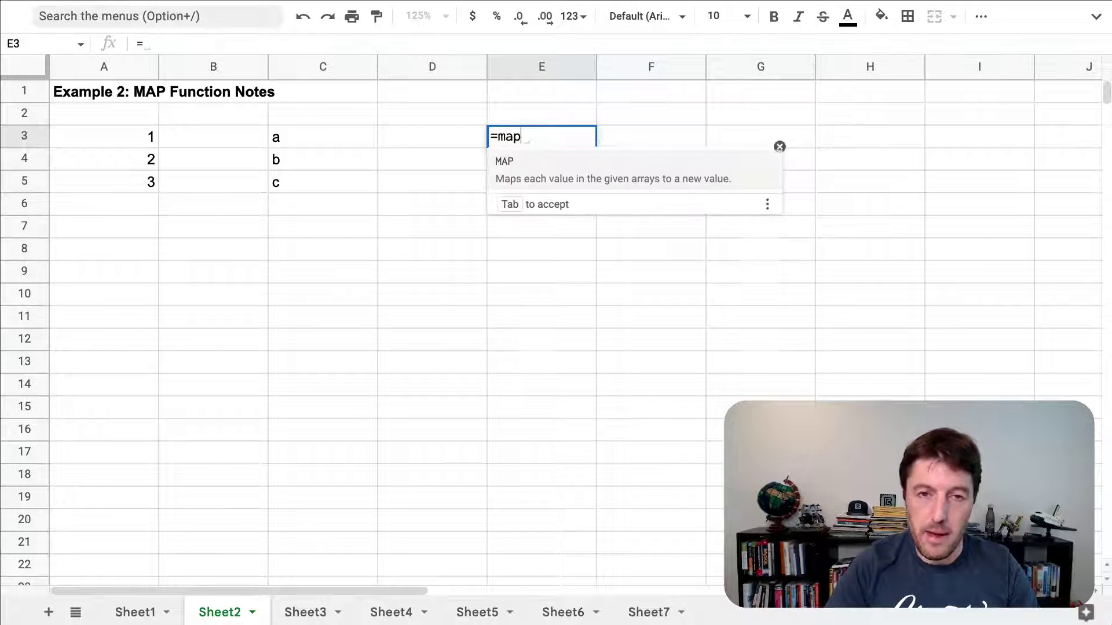
{"action": "key", "text": "Tab"}
{"action": "key", "text": "Left"}
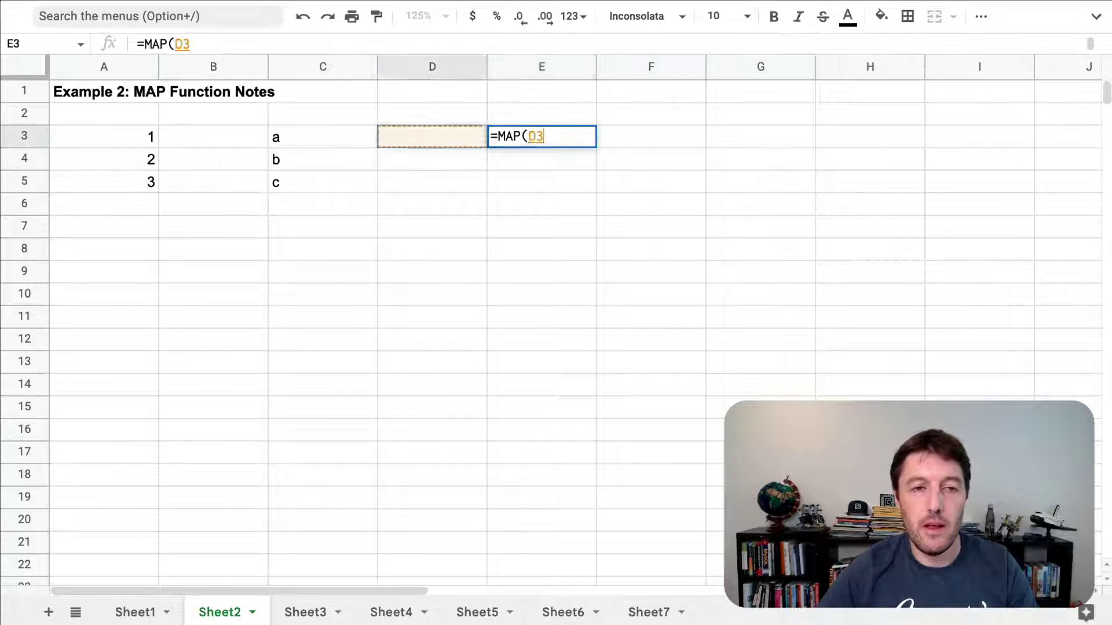
{"action": "key", "text": "Left"}
{"action": "key", "text": "Left"}
{"action": "key", "text": "Left"}
{"action": "key", "text": "shift+Down"}
{"action": "key", "text": "shift+Down"}
{"action": "type", "text": ","}
{"action": "key", "text": "Left"}
{"action": "key", "text": "Left"}
{"action": "key", "text": "Left"}
{"action": "key", "text": "Left"}
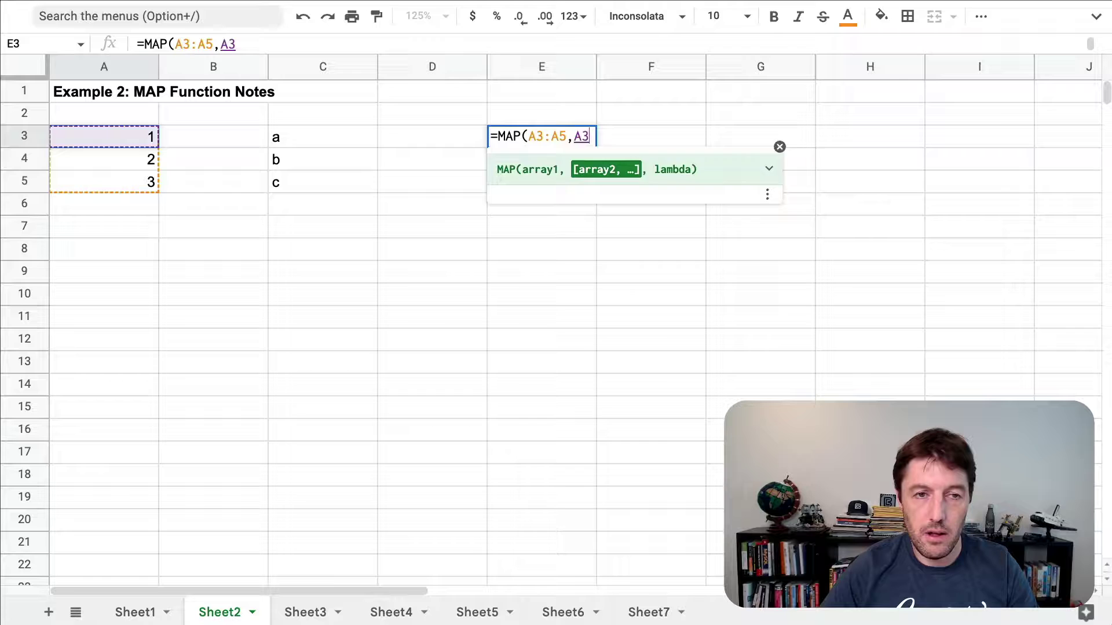
{"action": "key", "text": "Right"}
{"action": "key", "text": "Right"}
{"action": "key", "text": "shift+Down"}
{"action": "key", "text": "shift+Down"}
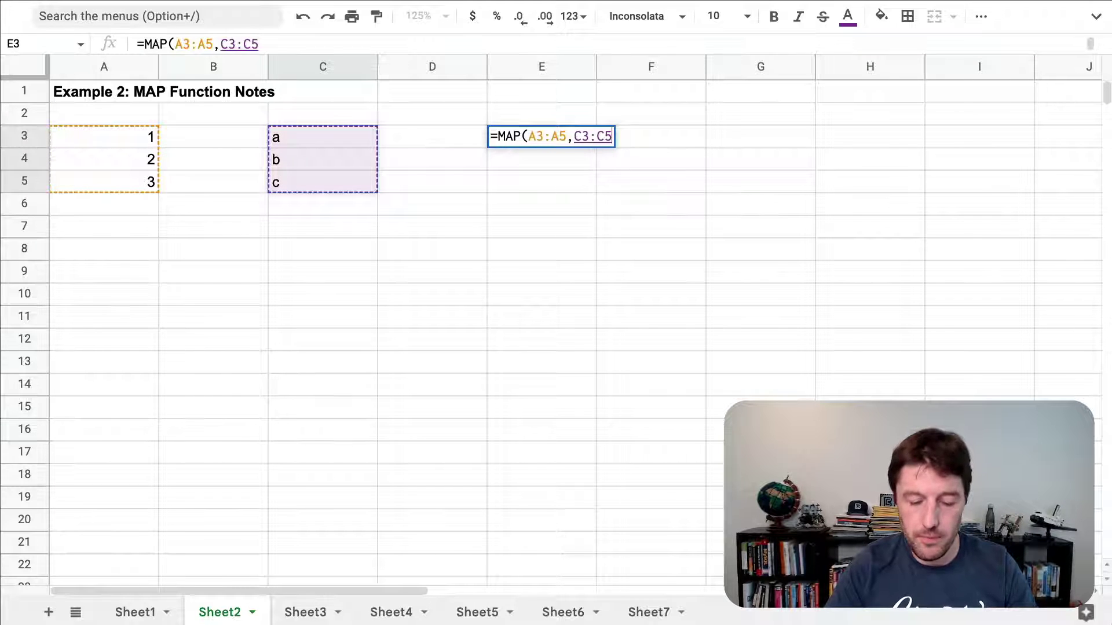
{"action": "type", "text": ",lam"}
{"action": "key", "text": "Tab"}
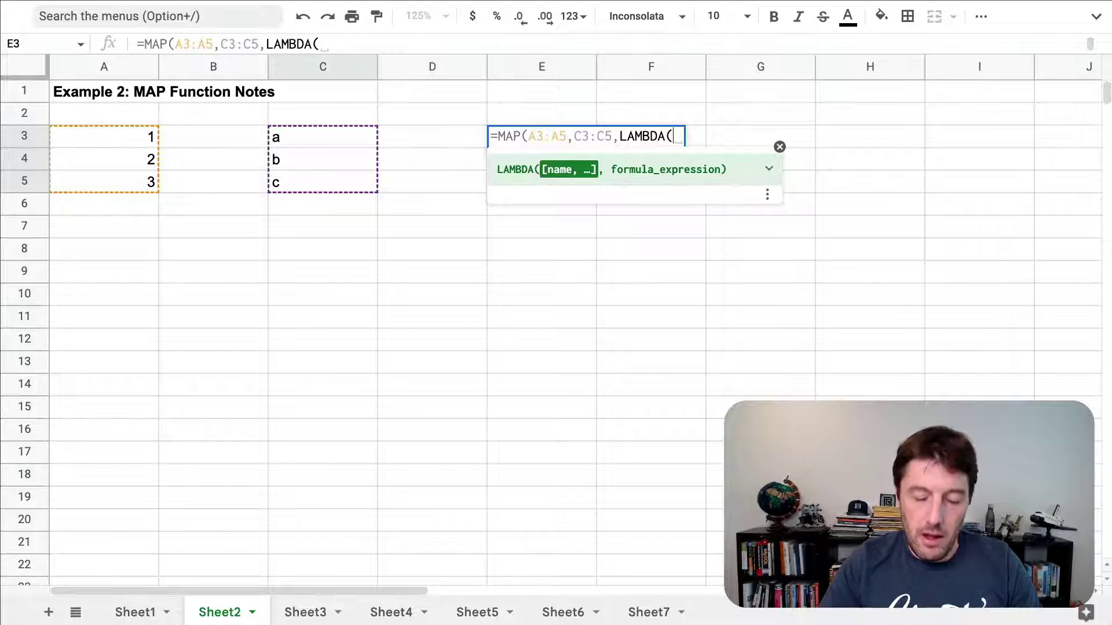
Step: Finish the LAMBDA as x,y,CONCAT(x,y) and commit it, spilling 1a, 2b, 3c
{"action": "type", "text": "el"}
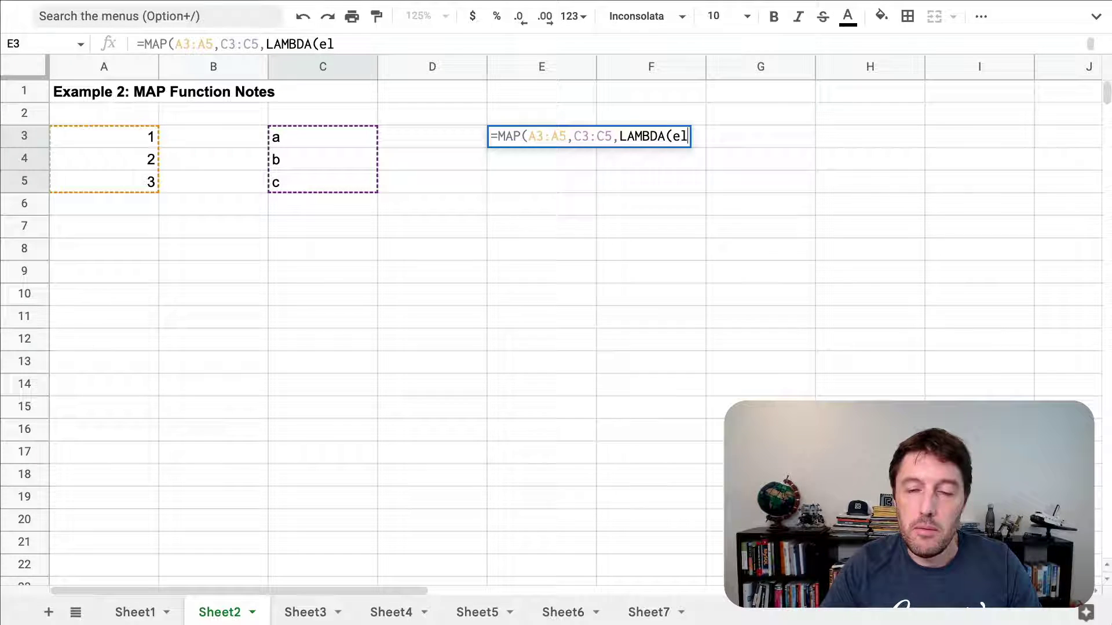
{"action": "type", "text": ","}
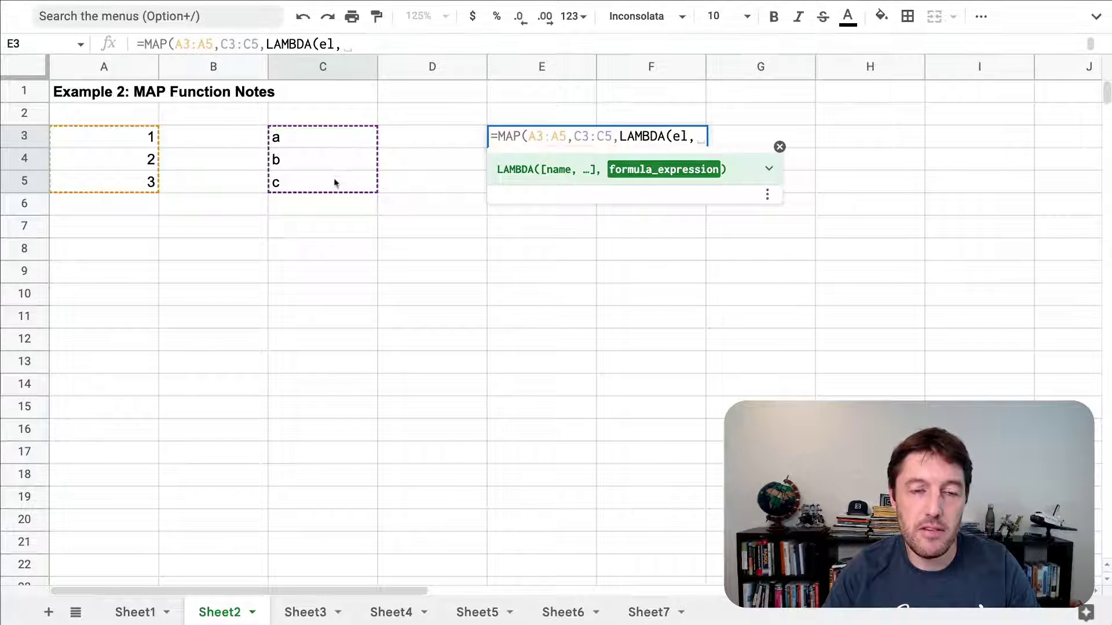
{"action": "key", "text": "BackSpace"}
{"action": "key", "text": "BackSpace"}
{"action": "key", "text": "BackSpace"}
{"action": "key", "text": "BackSpace"}
{"action": "type", "text": "x"}
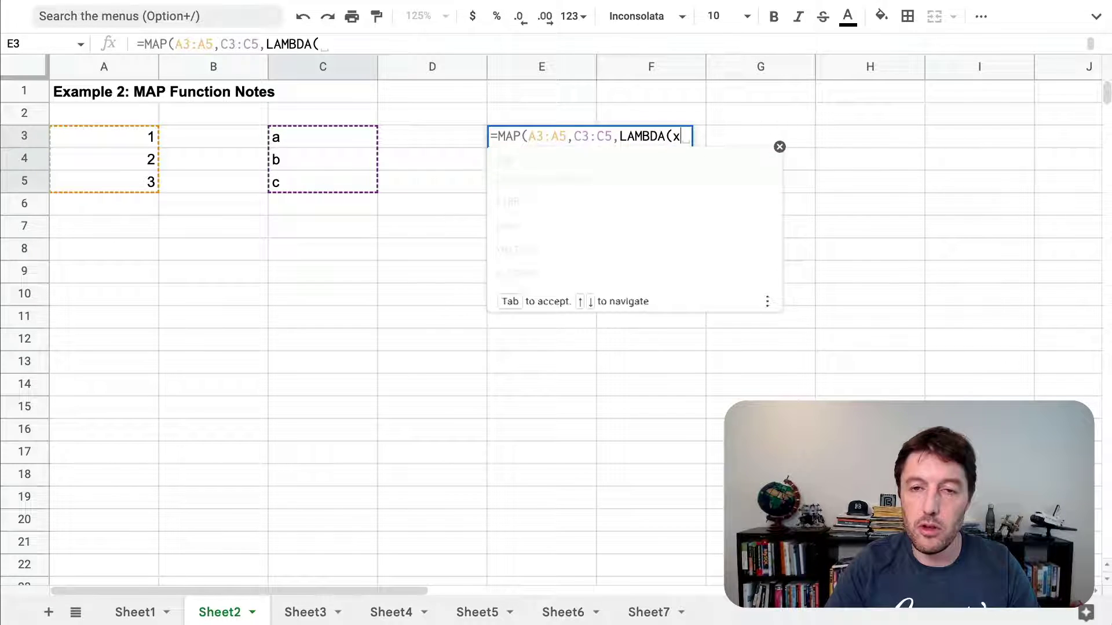
{"action": "type", "text": ", y, "}
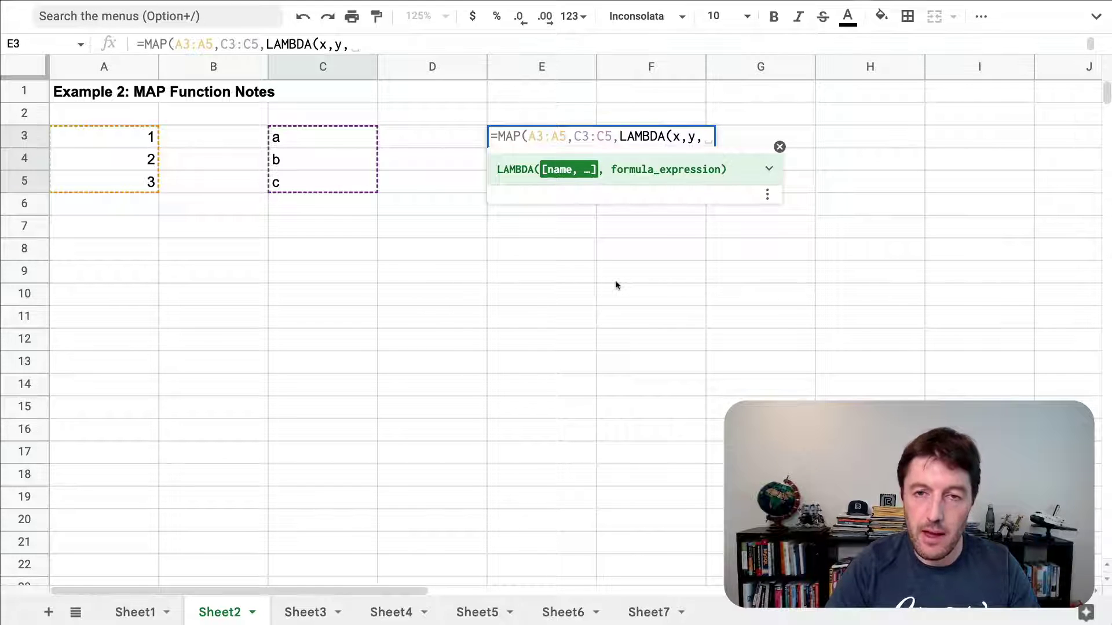
{"action": "type", "text": "X&y"}
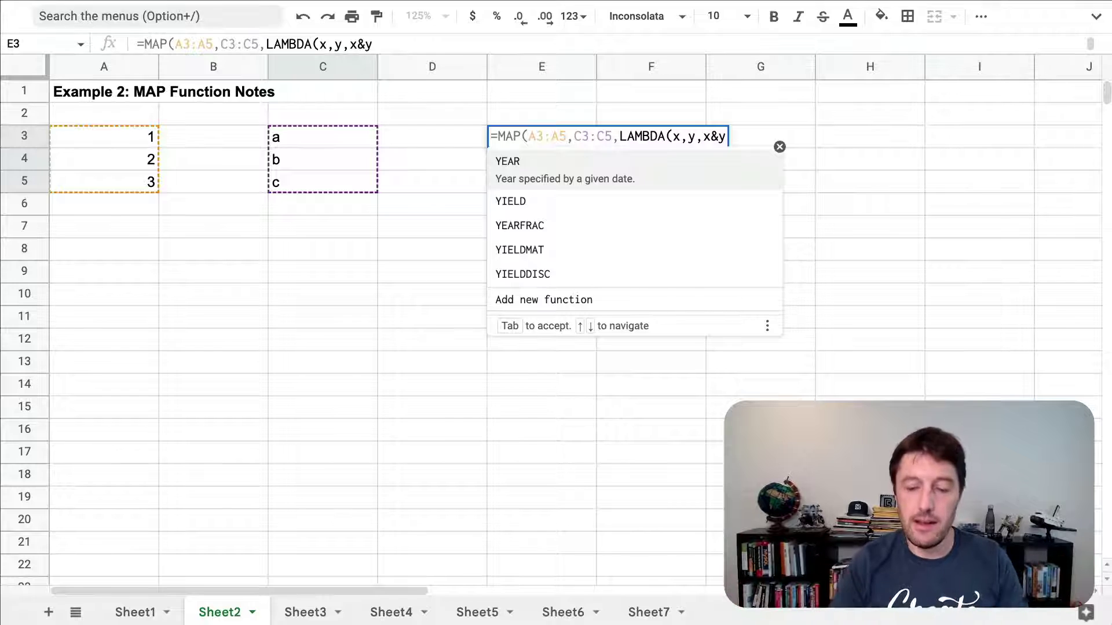
{"action": "key", "text": "BackSpace"}
{"action": "key", "text": "BackSpace"}
{"action": "key", "text": "BackSpace"}
{"action": "type", "text": "CONC"}
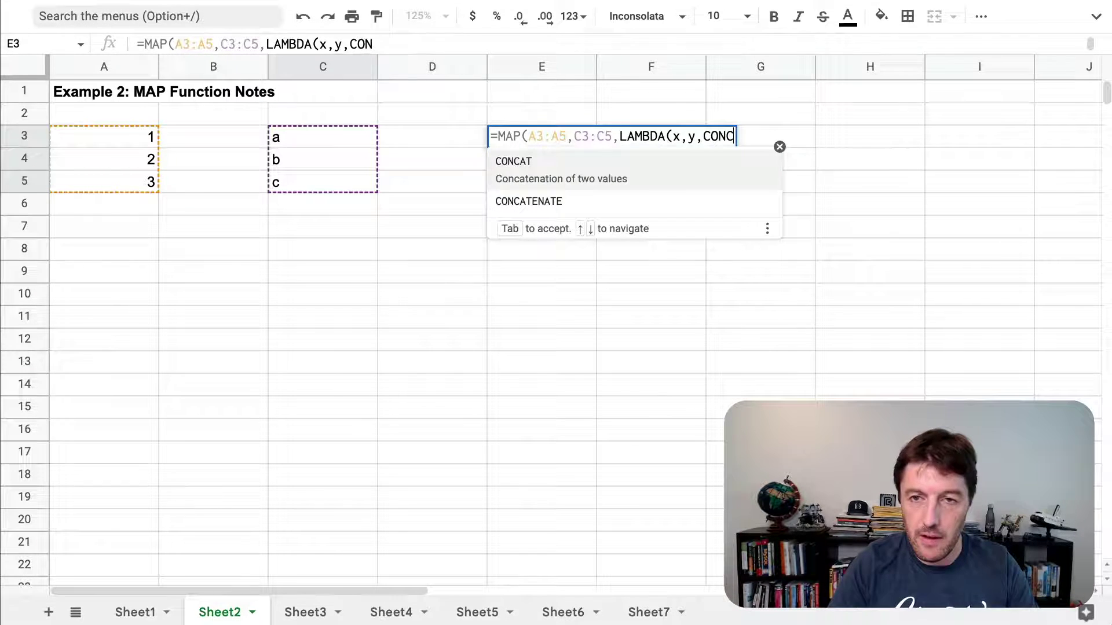
{"action": "type", "text": "AT(x,y)"}
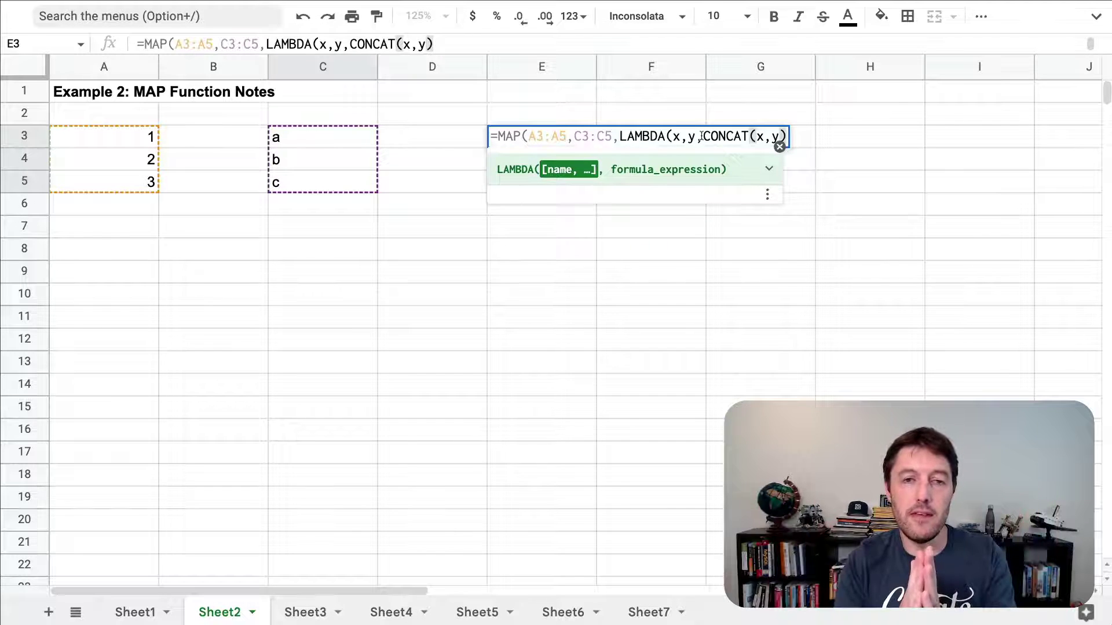
{"action": "type", "text": ")"}
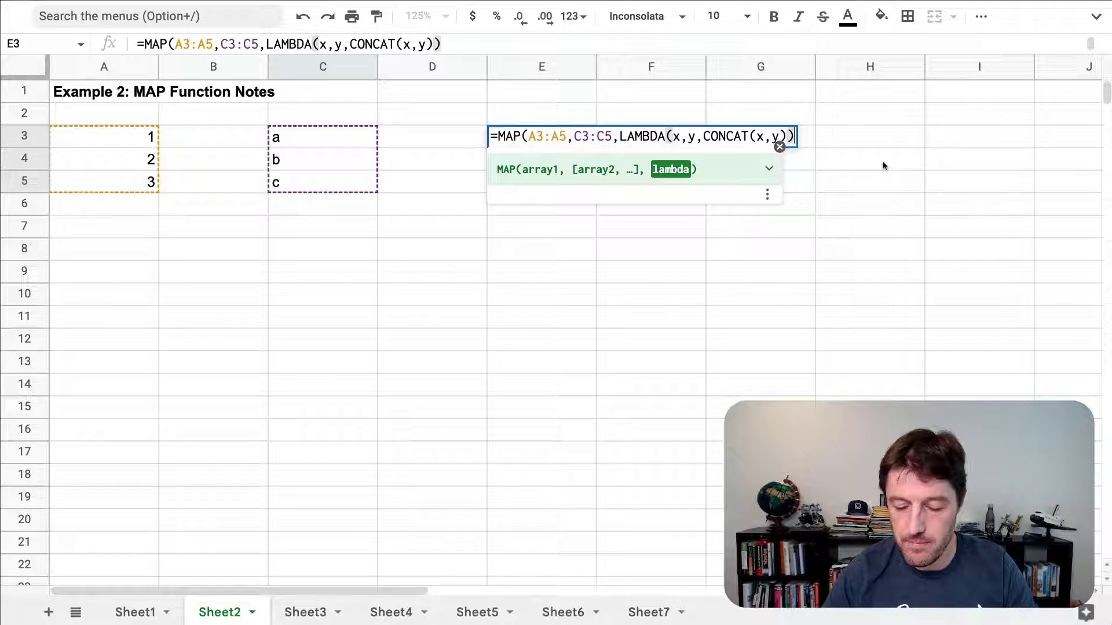
{"action": "key", "text": "Return"}
Step: Check the results 1a, 2b, 3c in E3:E5 against the inputs A3:A5 and C3:C5
{"action": "left_click", "coordinate": [525, 139]}
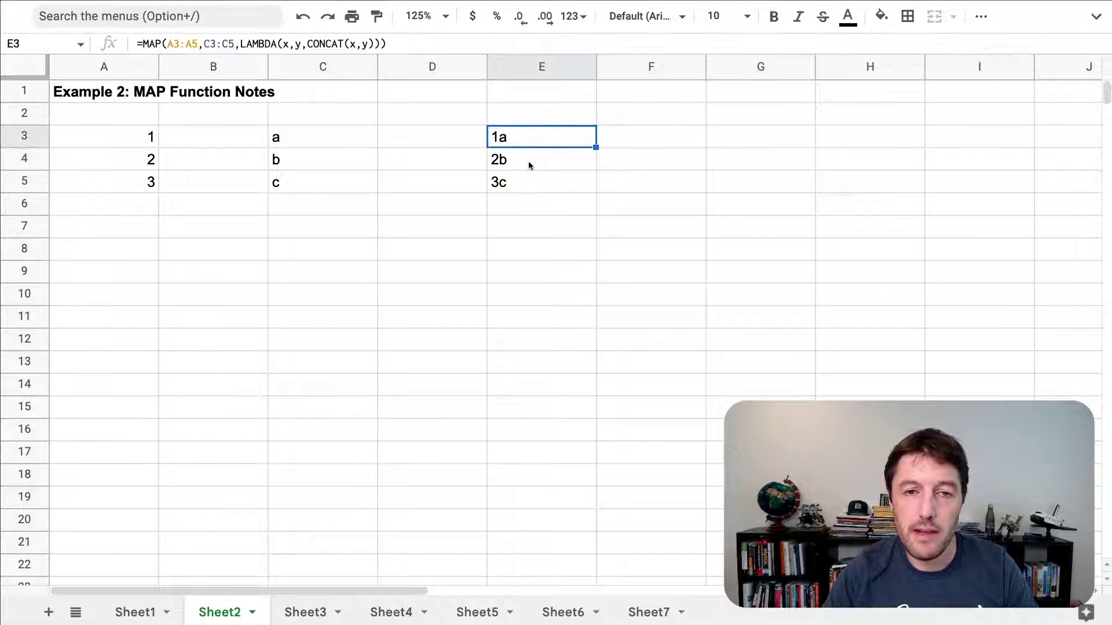
{"action": "left_click", "coordinate": [528, 161]}
{"action": "left_click", "coordinate": [532, 181]}
{"action": "left_click_drag", "start_coordinate": [137, 139], "coordinate": [132, 186]}
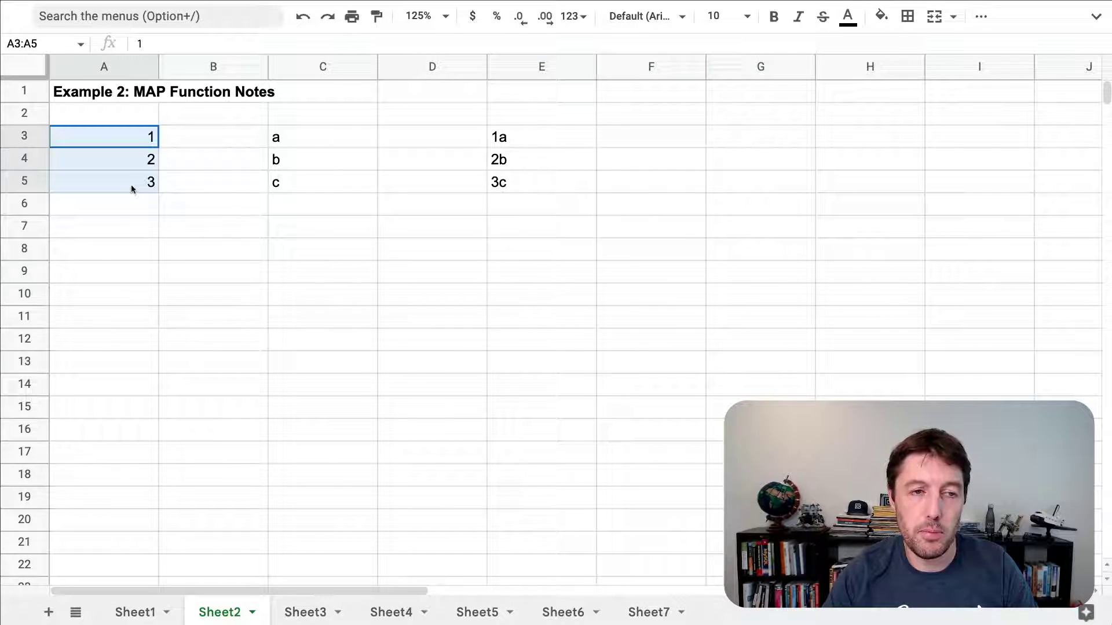
{"action": "left_click_drag", "start_coordinate": [301, 139], "coordinate": [306, 181]}
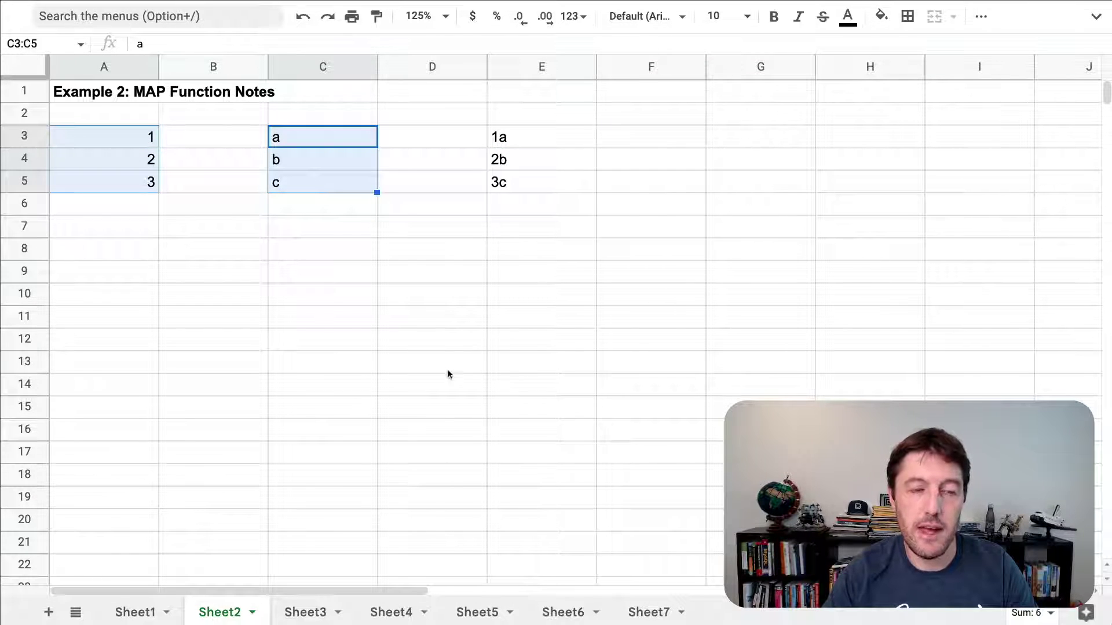
{"action": "left_click", "coordinate": [533, 142]}
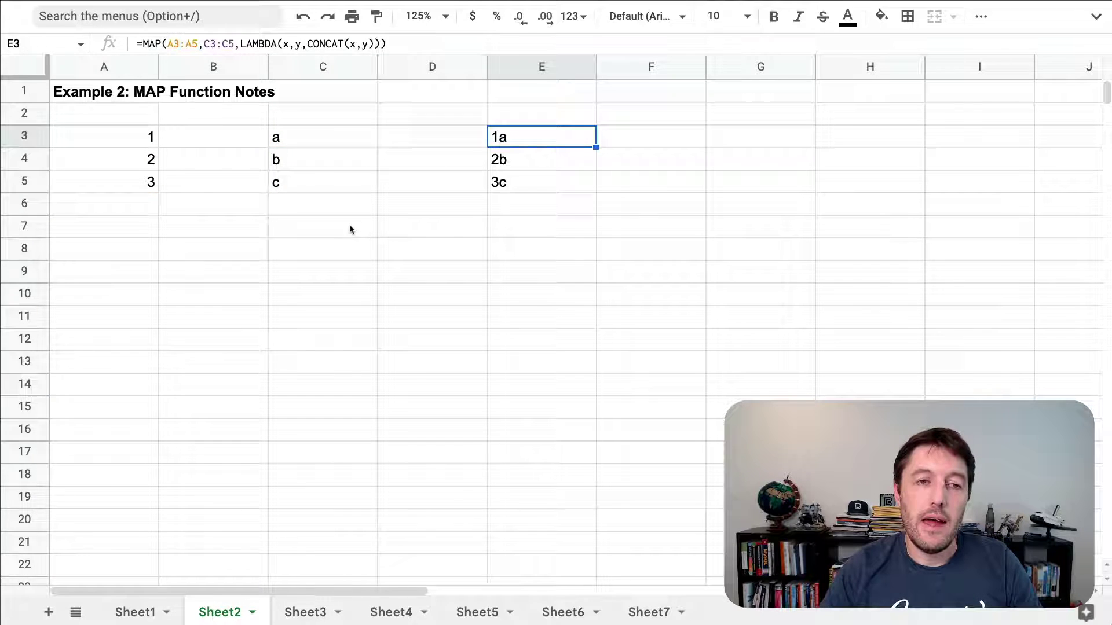
{"action": "left_click_drag", "start_coordinate": [568, 142], "coordinate": [569, 179]}
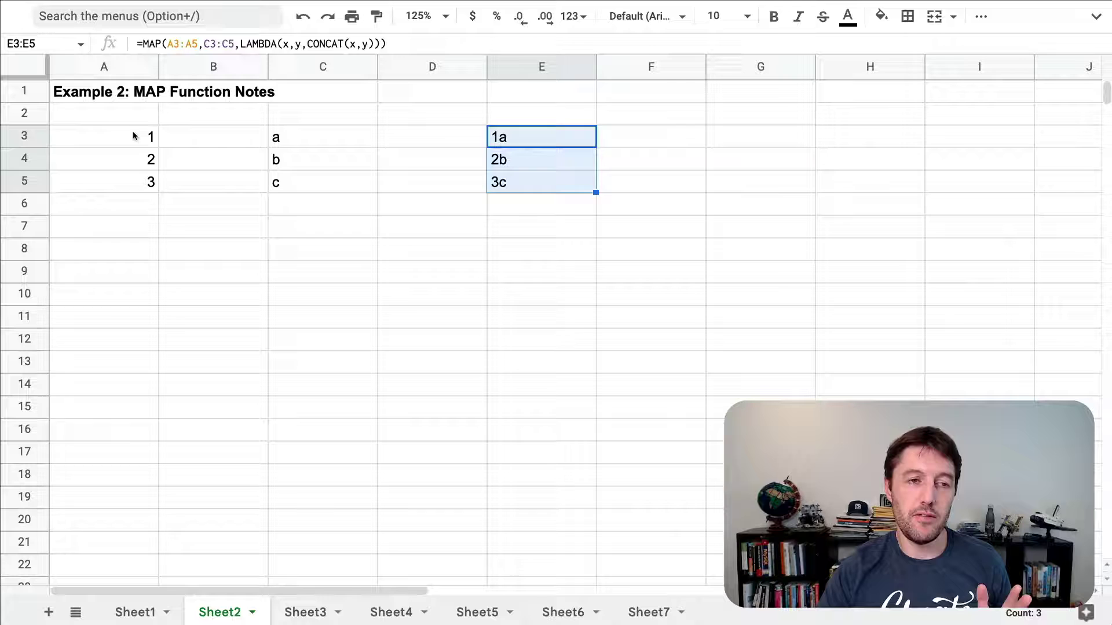
Step: Review the A3:A5 reference in E3's formula, then copy the numbers 1–3 from A3:A5
{"action": "left_click_drag", "start_coordinate": [138, 136], "coordinate": [135, 183]}
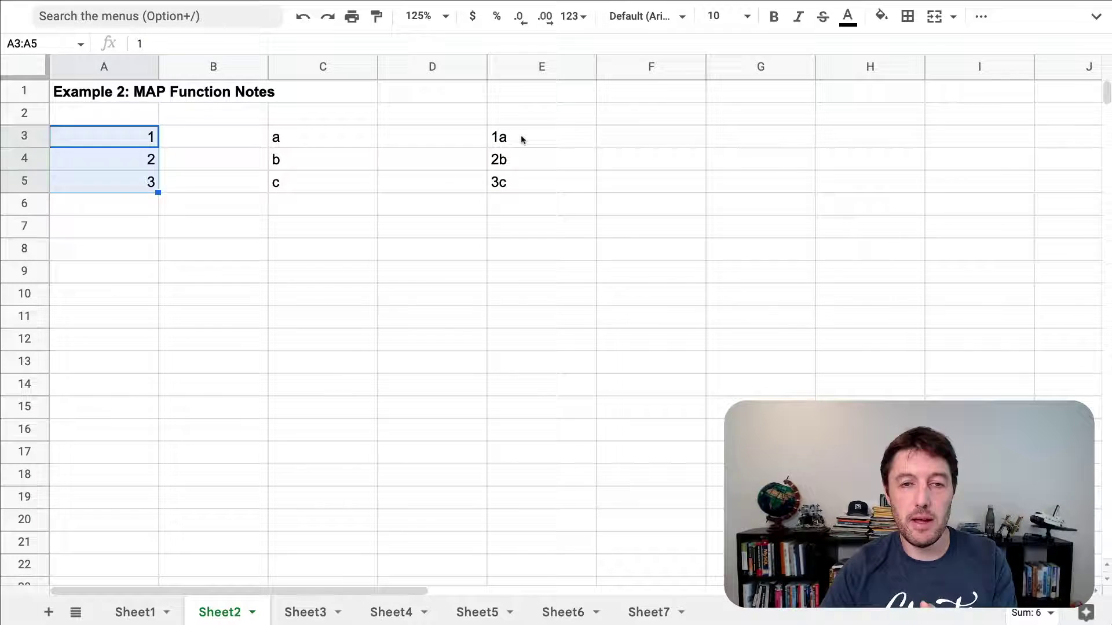
{"action": "left_click_drag", "start_coordinate": [521, 138], "coordinate": [517, 188]}
{"action": "left_click_drag", "start_coordinate": [131, 140], "coordinate": [131, 182]}
{"action": "left_click", "coordinate": [553, 142]}
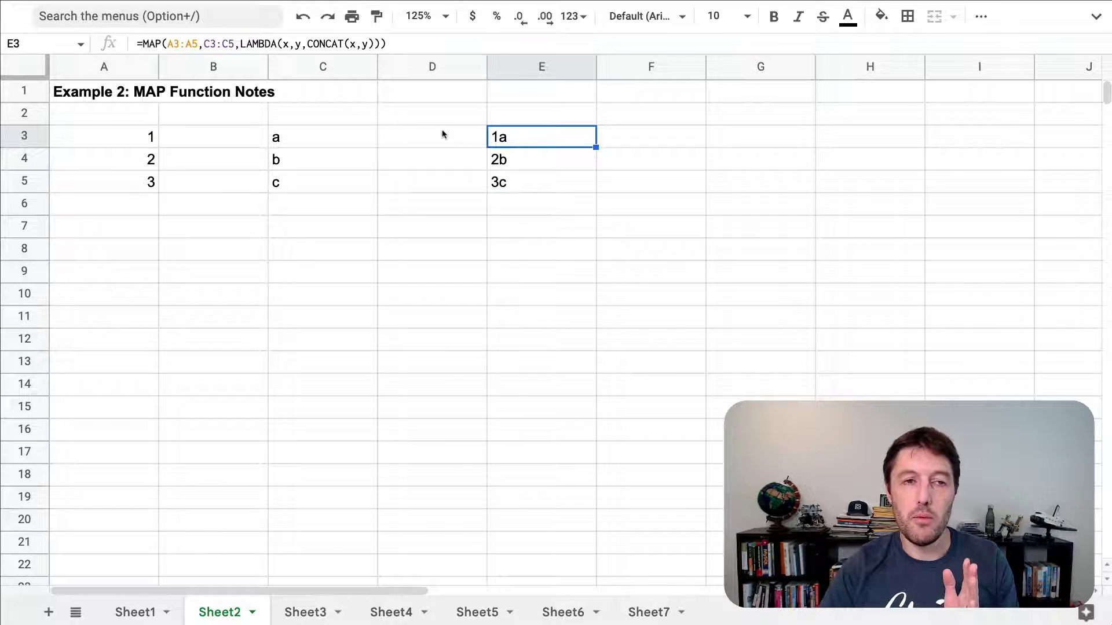
{"action": "double_click", "coordinate": [566, 140]}
{"action": "left_click_drag", "start_coordinate": [565, 136], "coordinate": [528, 136]}
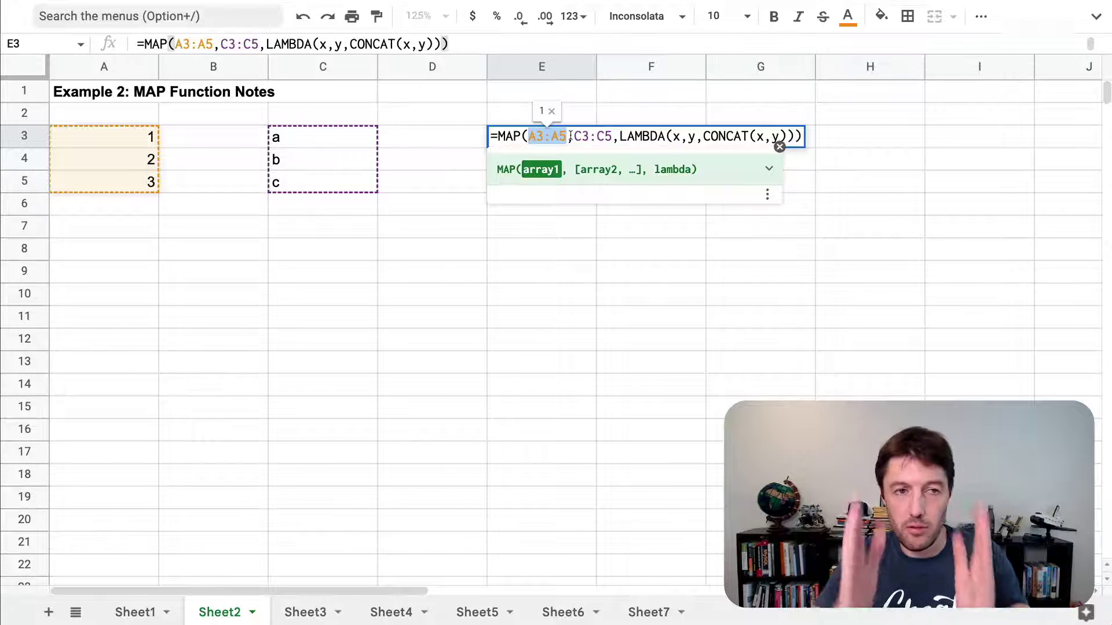
{"action": "key", "text": "Escape"}
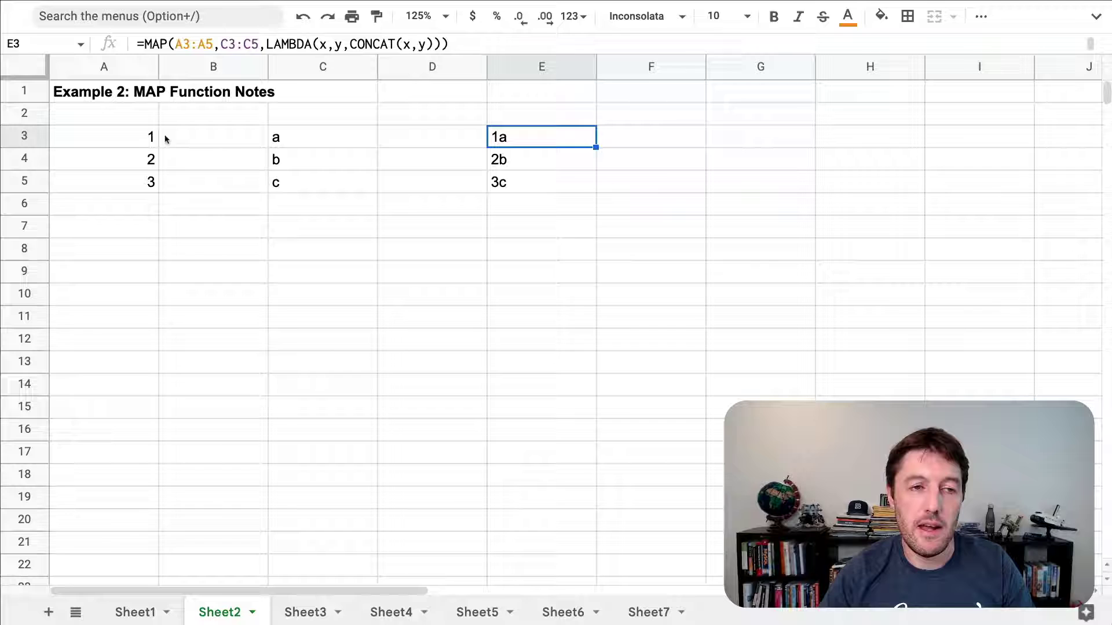
{"action": "left_click_drag", "start_coordinate": [149, 137], "coordinate": [150, 182]}
{"action": "key", "text": "ctrl+c"}
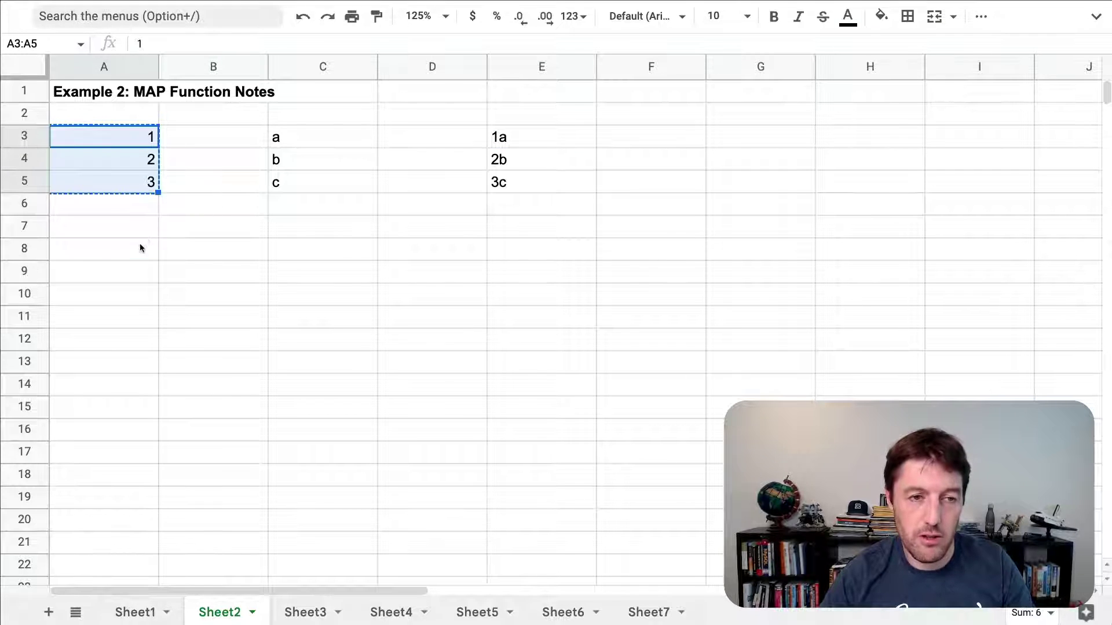
Step: Paste 1–3 into A8:A10 and type a, b, c across C8:E8
{"action": "left_click", "coordinate": [140, 243]}
{"action": "key", "text": "ctrl+v"}
{"action": "left_click", "coordinate": [313, 252]}
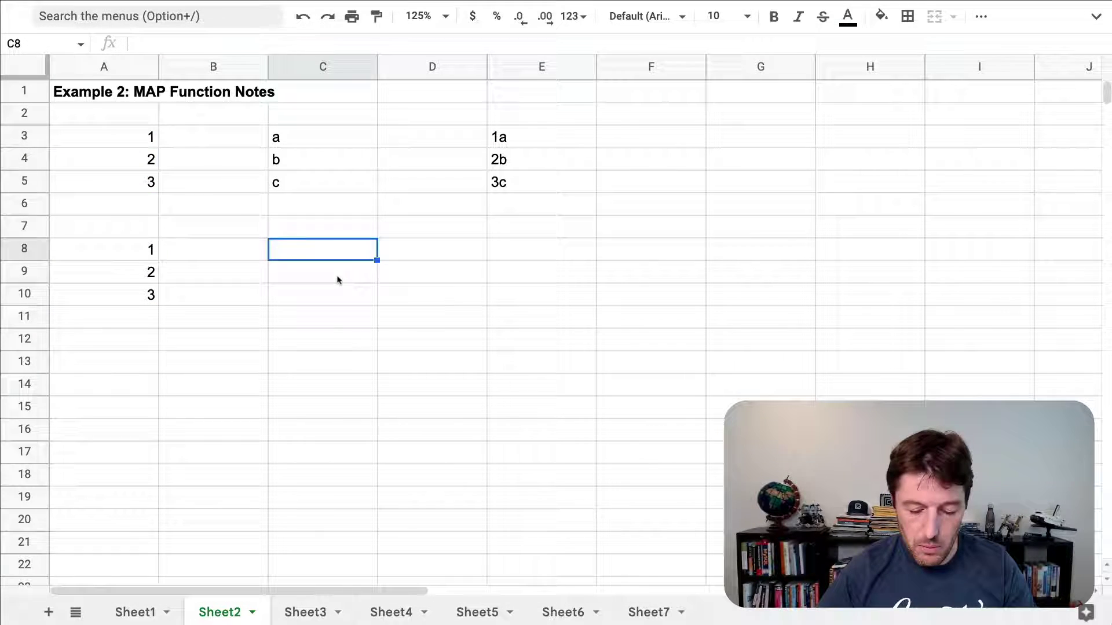
{"action": "type", "text": "a"}
{"action": "key", "text": "Tab"}
{"action": "type", "text": "b"}
{"action": "key", "text": "Tab"}
{"action": "type", "text": "c"}
{"action": "key", "text": "Tab"}
{"action": "key", "text": "Tab"}
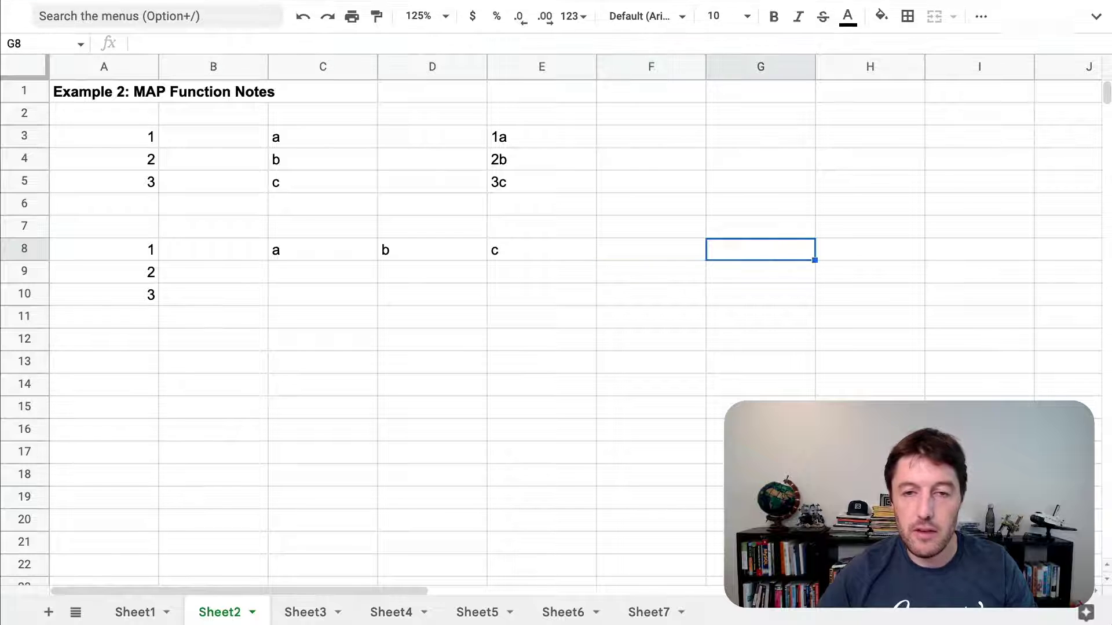
Step: In G8, enter =MAP(A8:A10,C8:E8,LAMBDA(x,y,CONCAT(x,y))), which returns #VALUE!
{"action": "type", "text": "=MAP("}
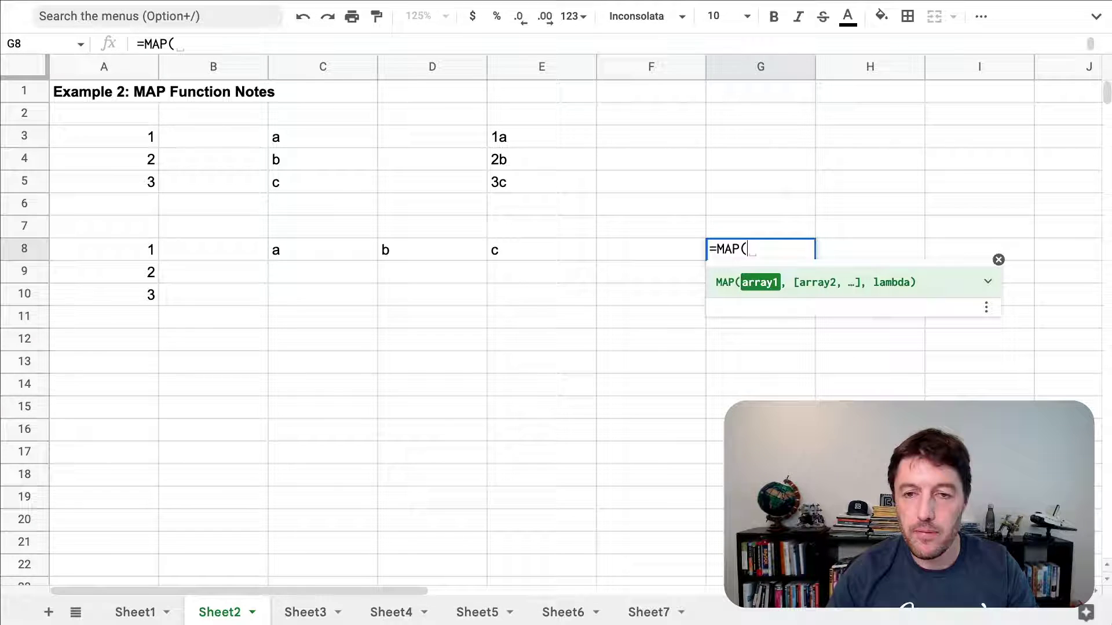
{"action": "left_click_drag", "start_coordinate": [137, 251], "coordinate": [124, 293]}
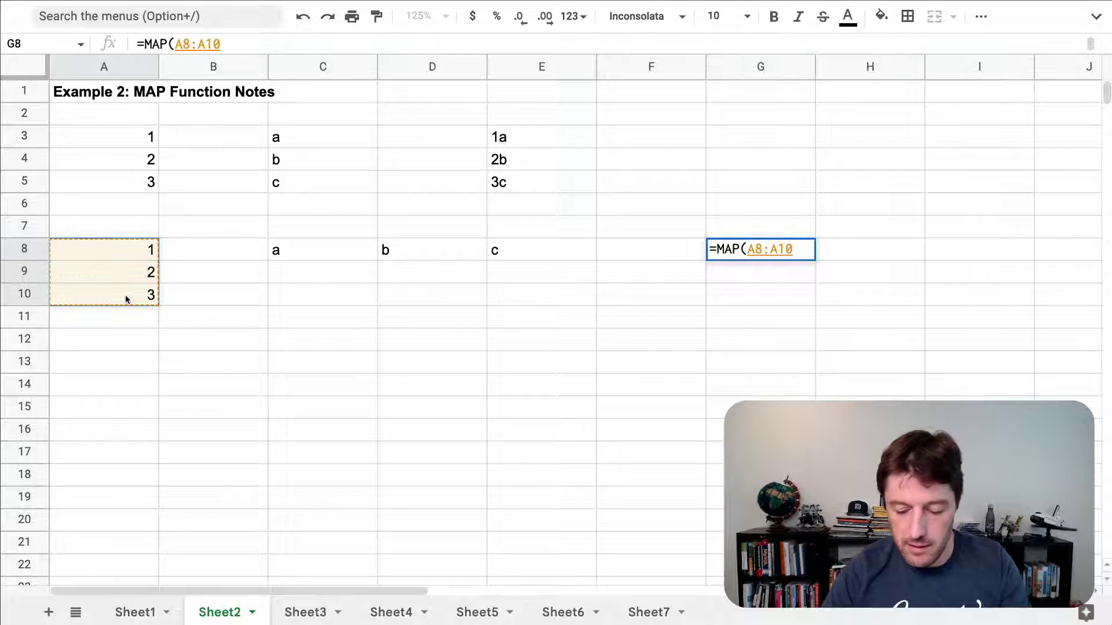
{"action": "type", "text": ","}
{"action": "left_click_drag", "start_coordinate": [298, 259], "coordinate": [512, 253]}
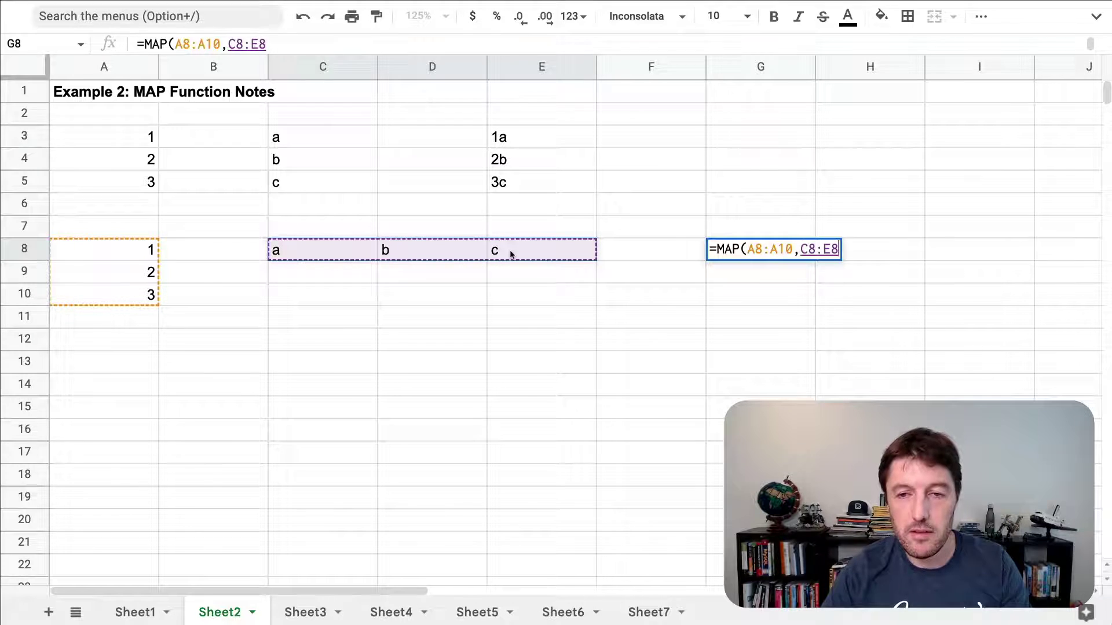
{"action": "type", "text": ",lamb"}
{"action": "key", "text": "Tab"}
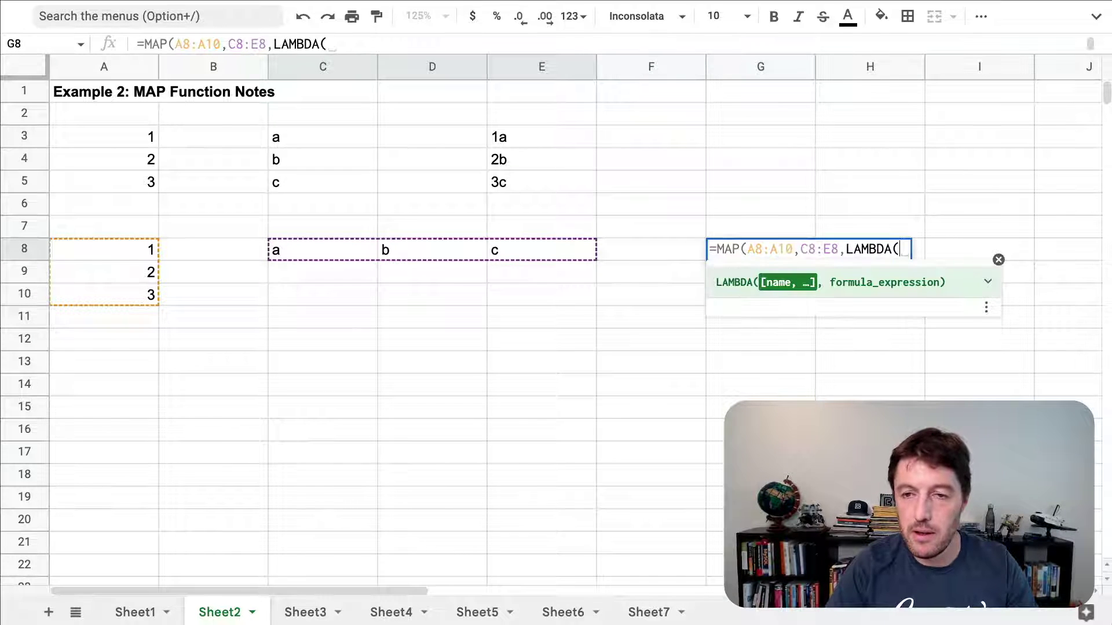
{"action": "type", "text": "x,y"}
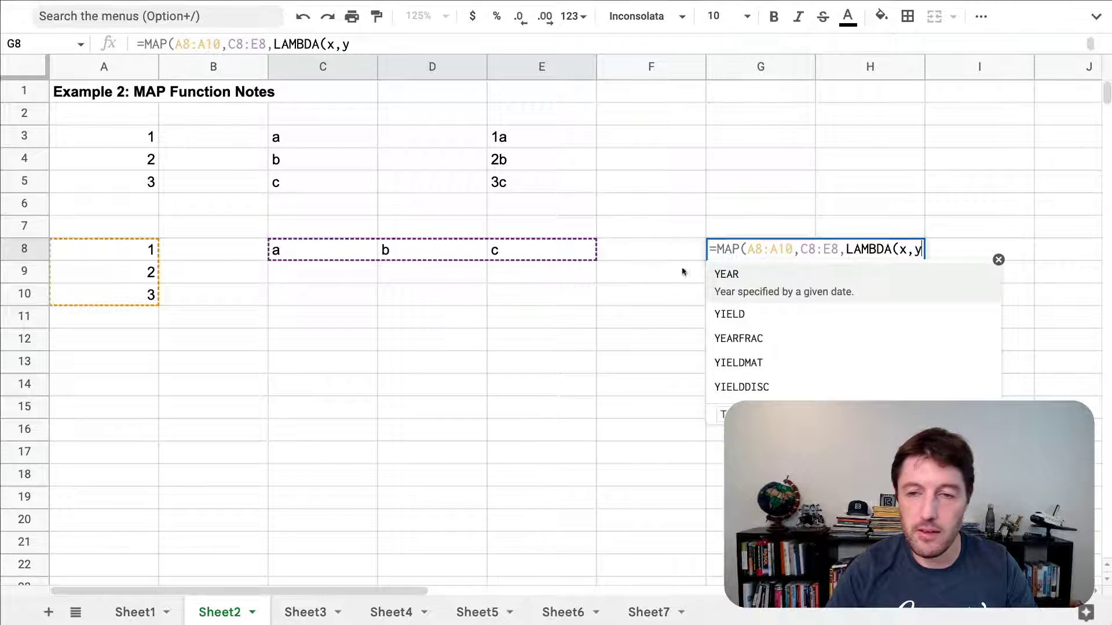
{"action": "type", "text": ",conca"}
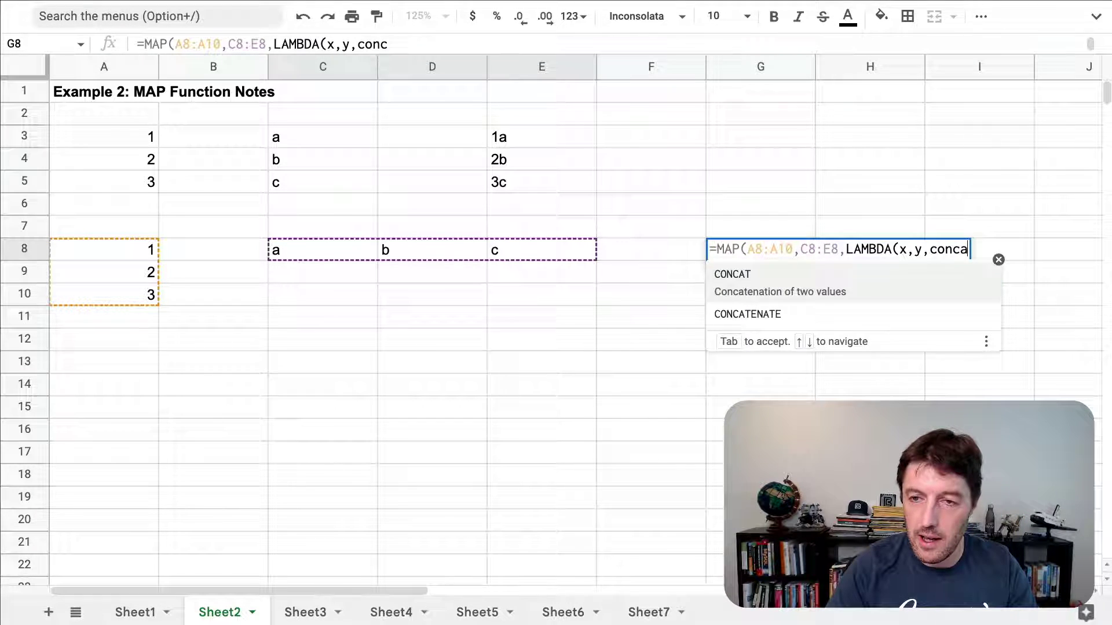
{"action": "key", "text": "Tab"}
{"action": "type", "text": "x,y"}
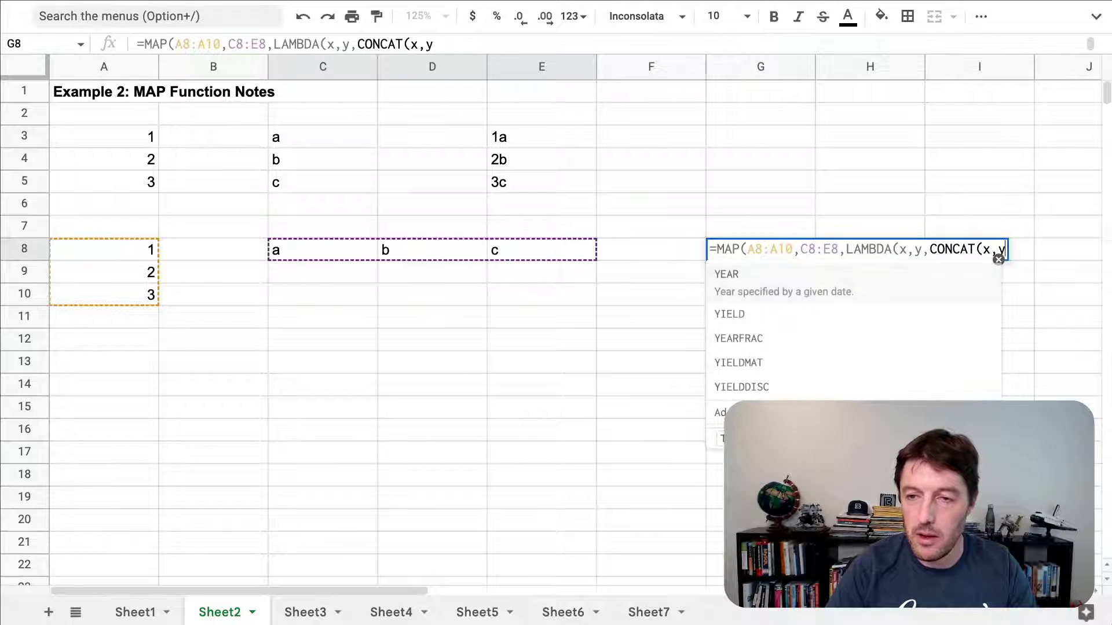
{"action": "type", "text": "))"}
{"action": "key", "text": "Return"}
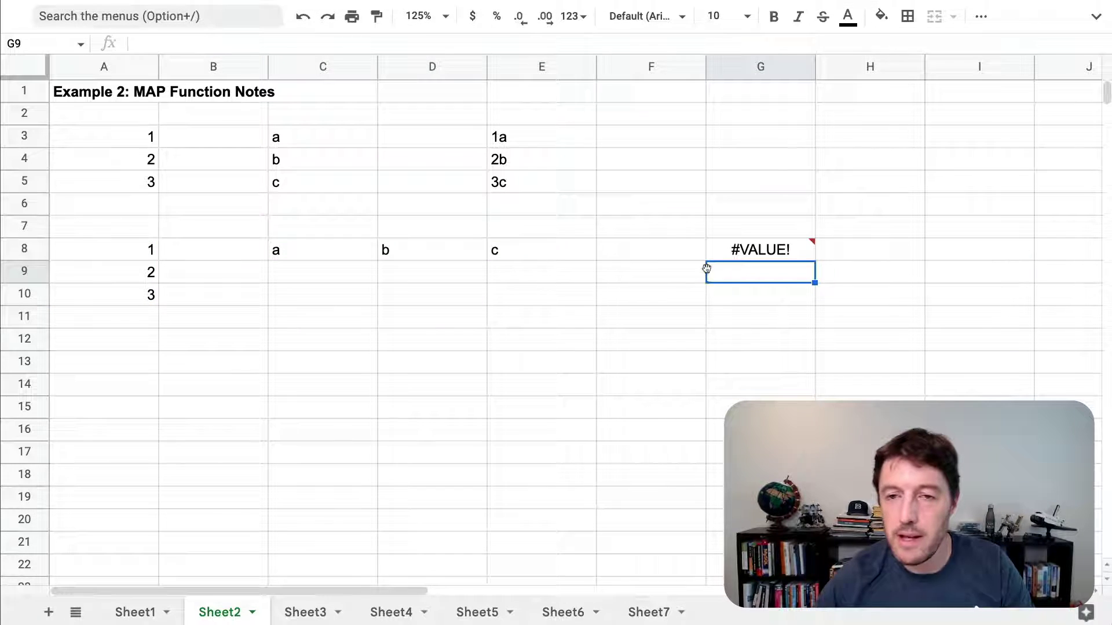
{"action": "left_click", "coordinate": [743, 249]}
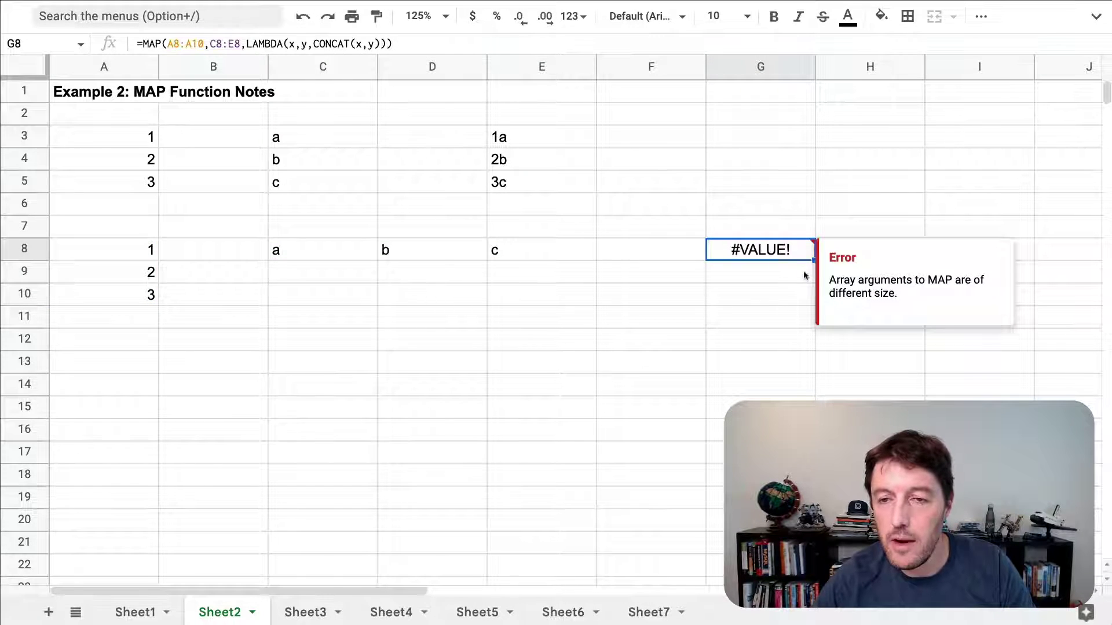
{"action": "left_click_drag", "start_coordinate": [829, 281], "coordinate": [903, 293]}
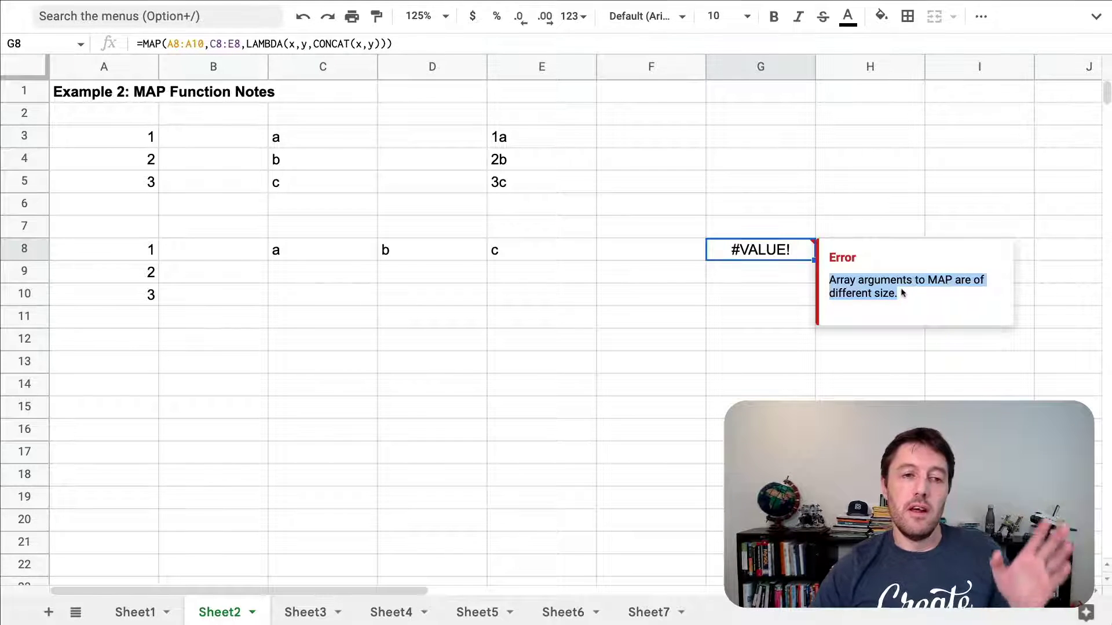
{"action": "left_click_drag", "start_coordinate": [157, 257], "coordinate": [128, 296]}
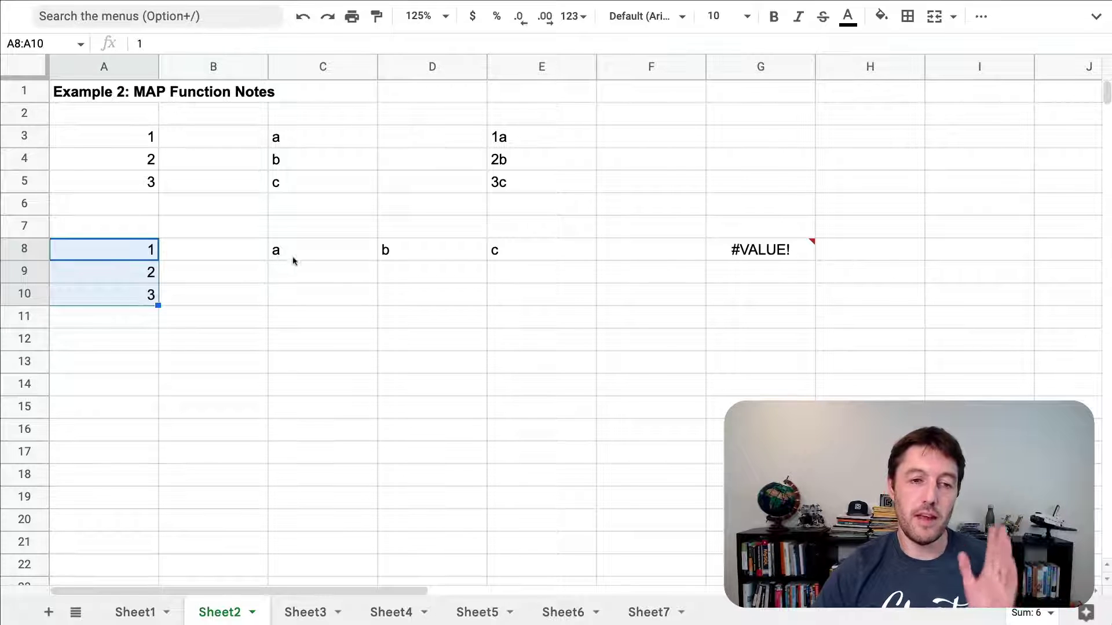
{"action": "left_click_drag", "start_coordinate": [309, 259], "coordinate": [522, 241]}
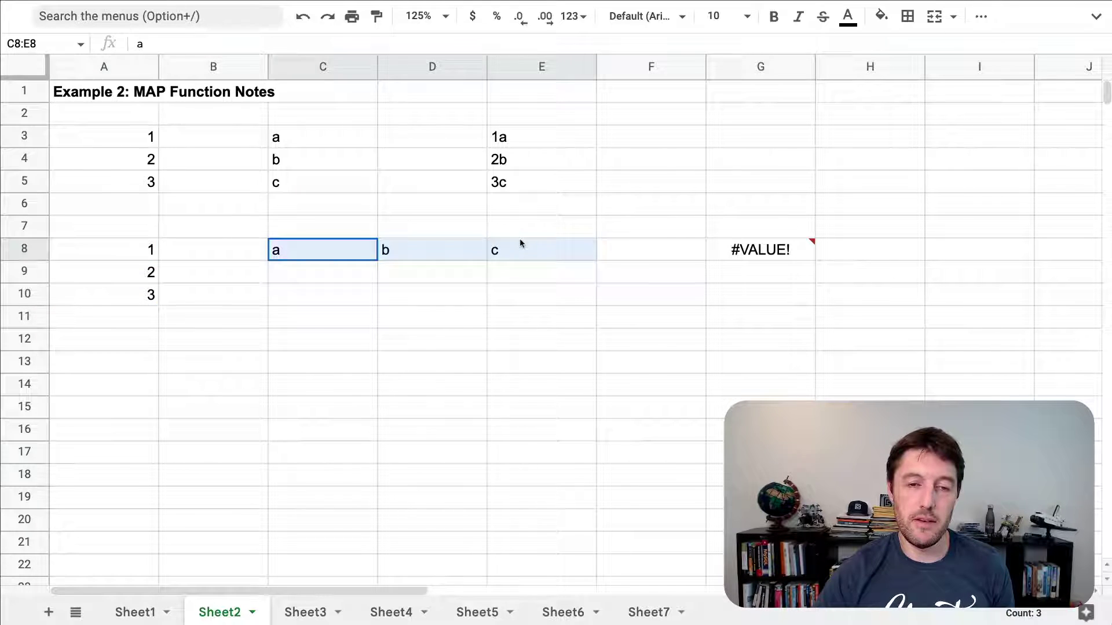
{"action": "left_click_drag", "start_coordinate": [350, 255], "coordinate": [658, 408]}
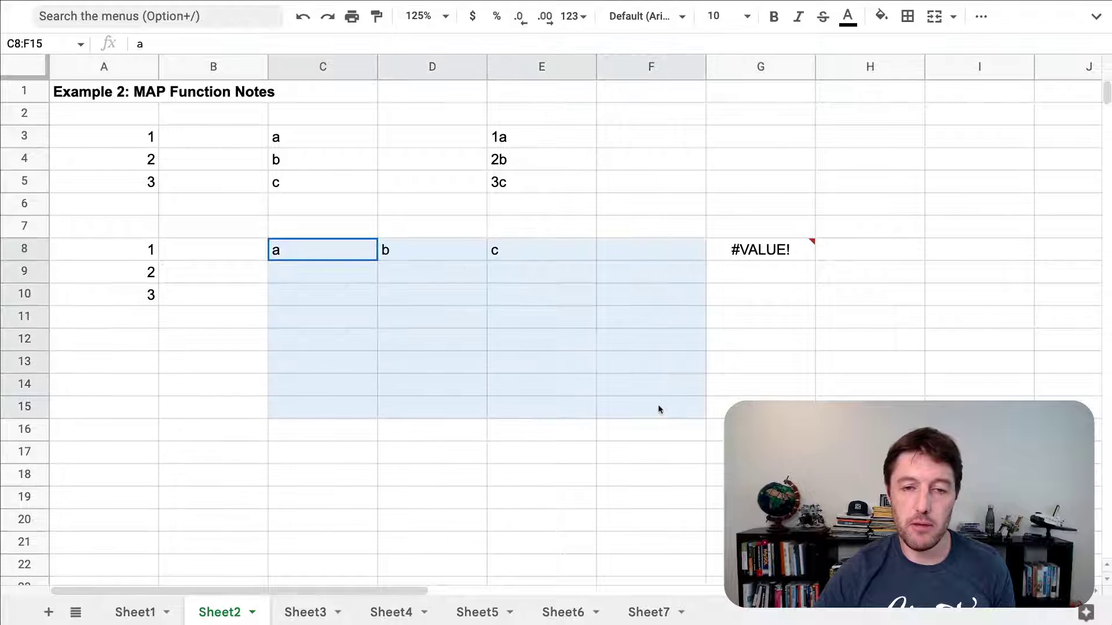
{"action": "left_click_drag", "start_coordinate": [342, 253], "coordinate": [336, 302]}
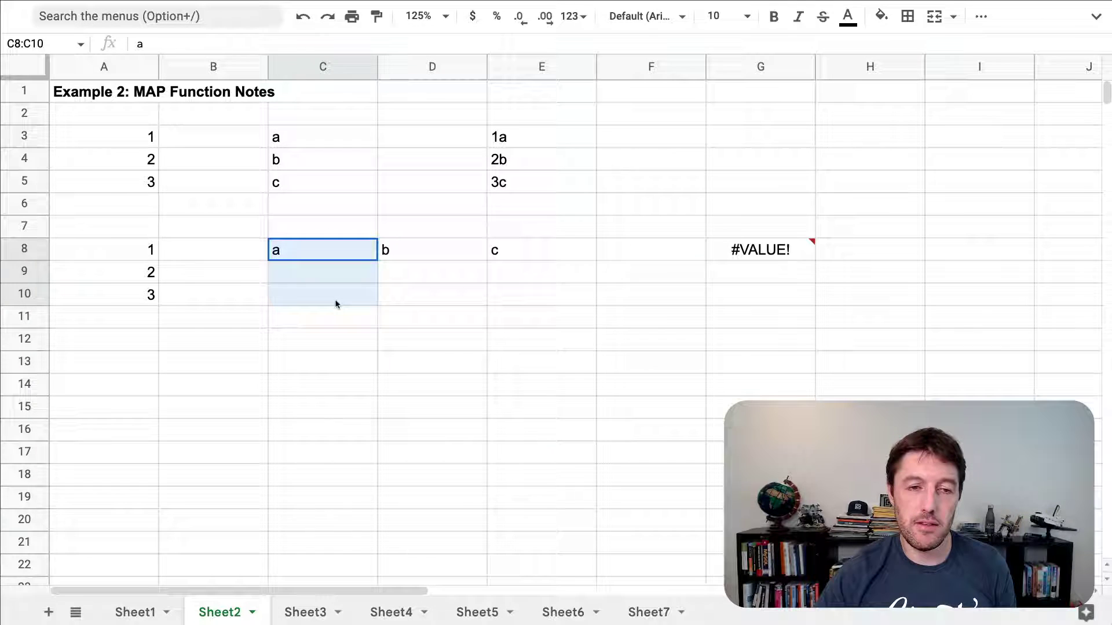
{"action": "left_click_drag", "start_coordinate": [125, 247], "coordinate": [122, 295]}
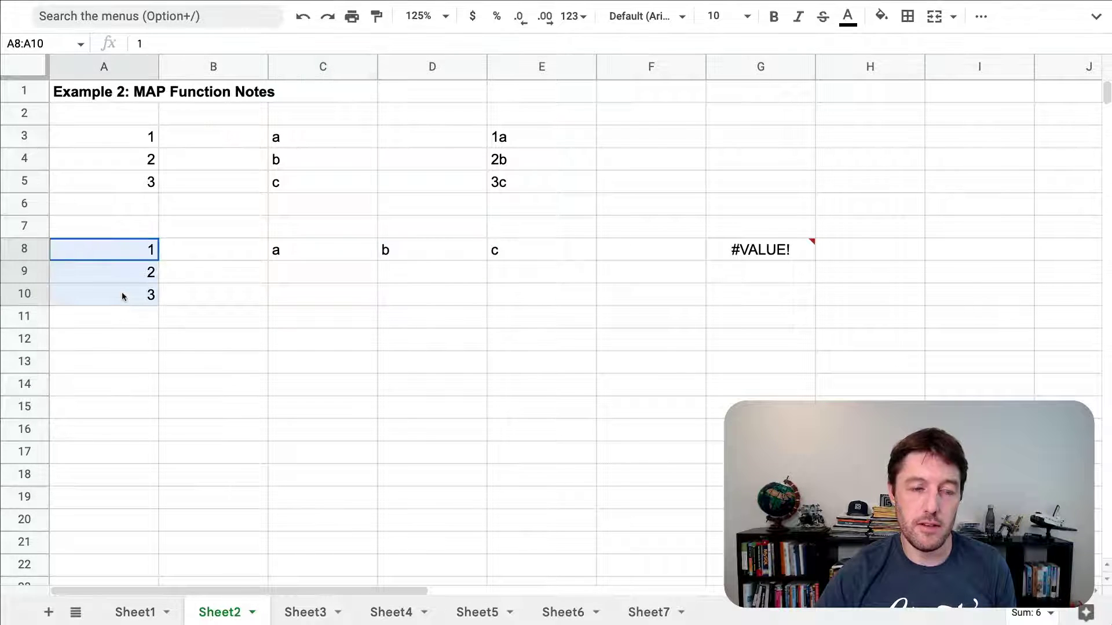
{"action": "left_click", "coordinate": [723, 251]}
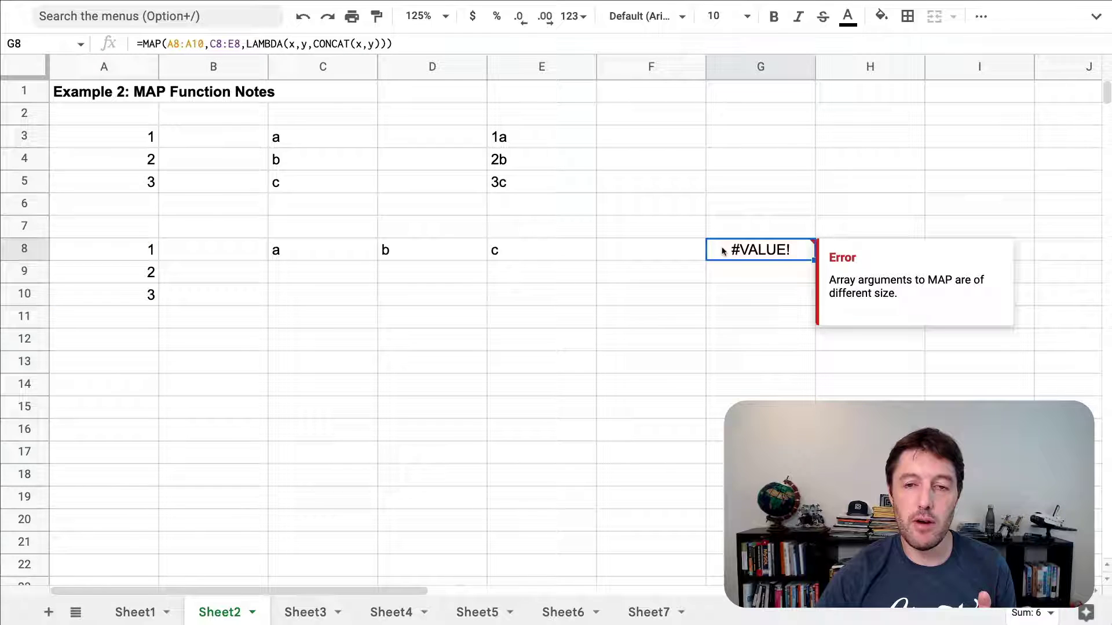
{"action": "double_click", "coordinate": [736, 249]}
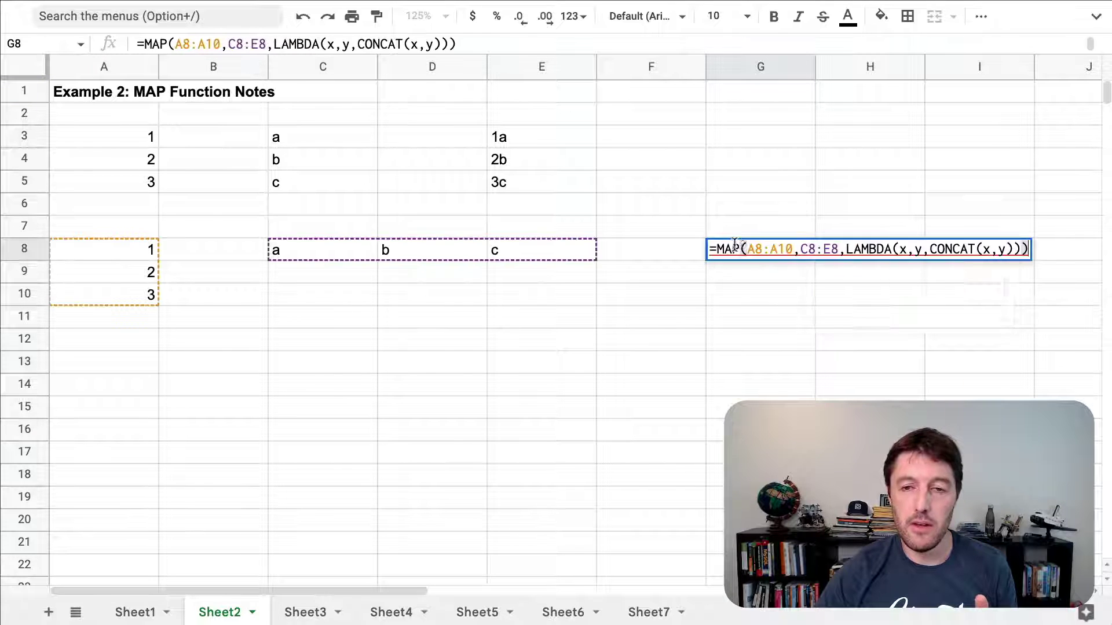
{"action": "left_click_drag", "start_coordinate": [749, 248], "coordinate": [793, 249]}
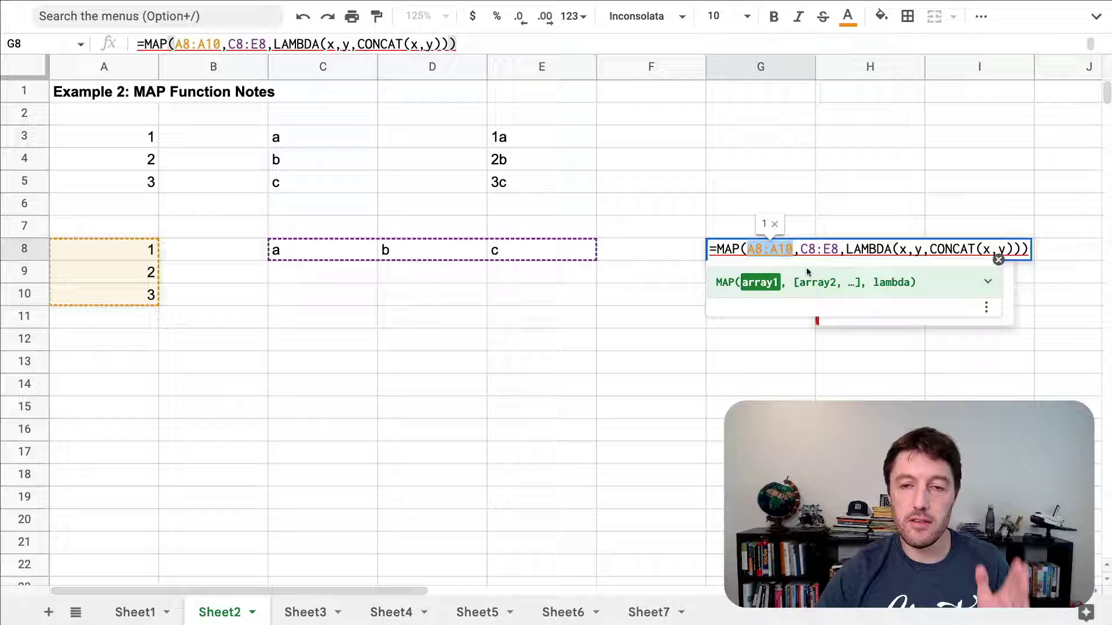
{"action": "mouse_move", "coordinate": [798, 248]}
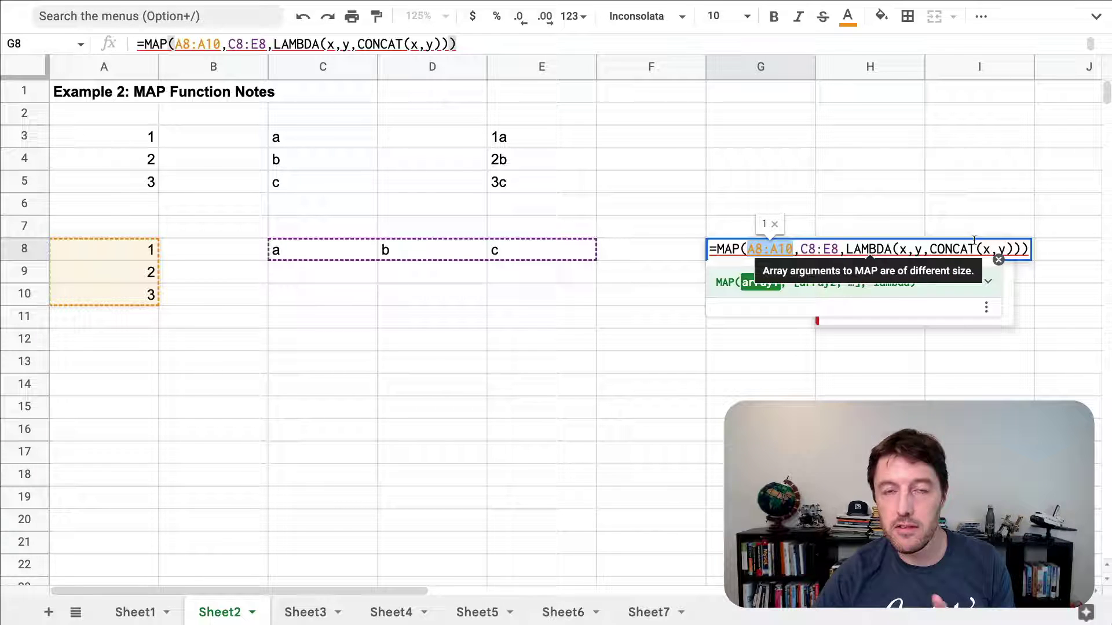
{"action": "key", "text": "Escape"}
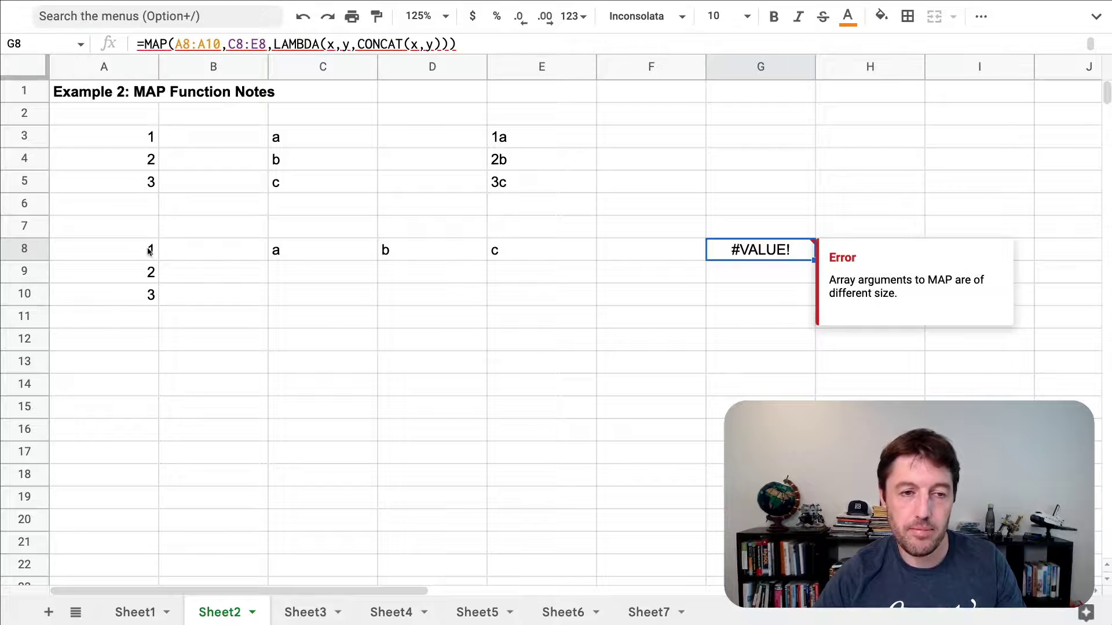
Step: Clear the A8:G10 test block and enter the horizontal array ={1,2,3} in A8
{"action": "left_click_drag", "start_coordinate": [150, 250], "coordinate": [749, 303]}
{"action": "key", "text": "Delete"}
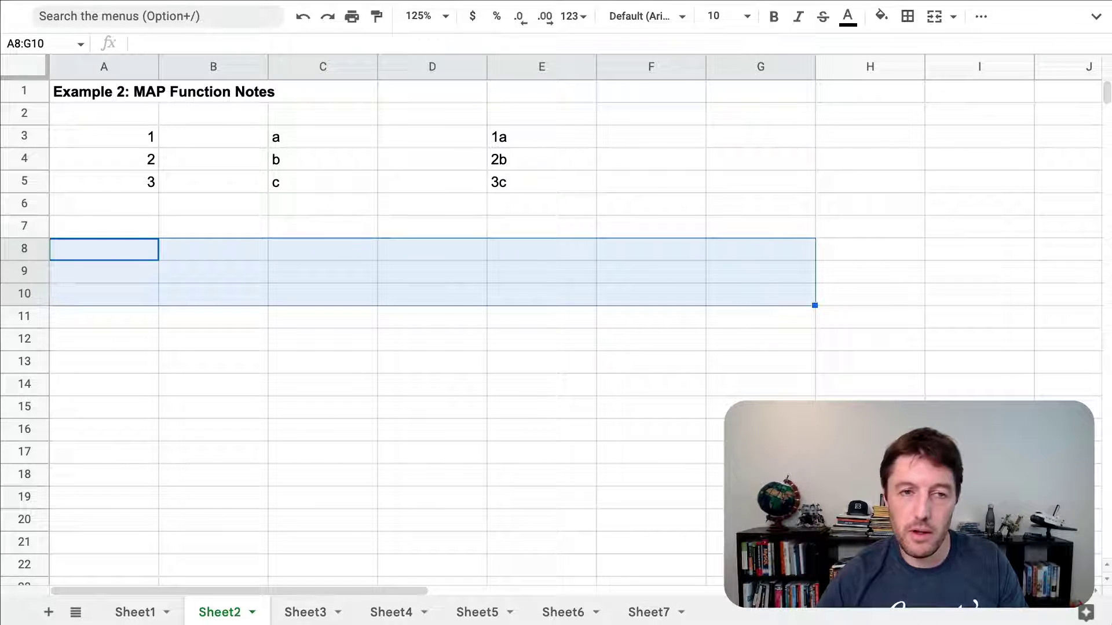
{"action": "left_click", "coordinate": [542, 137]}
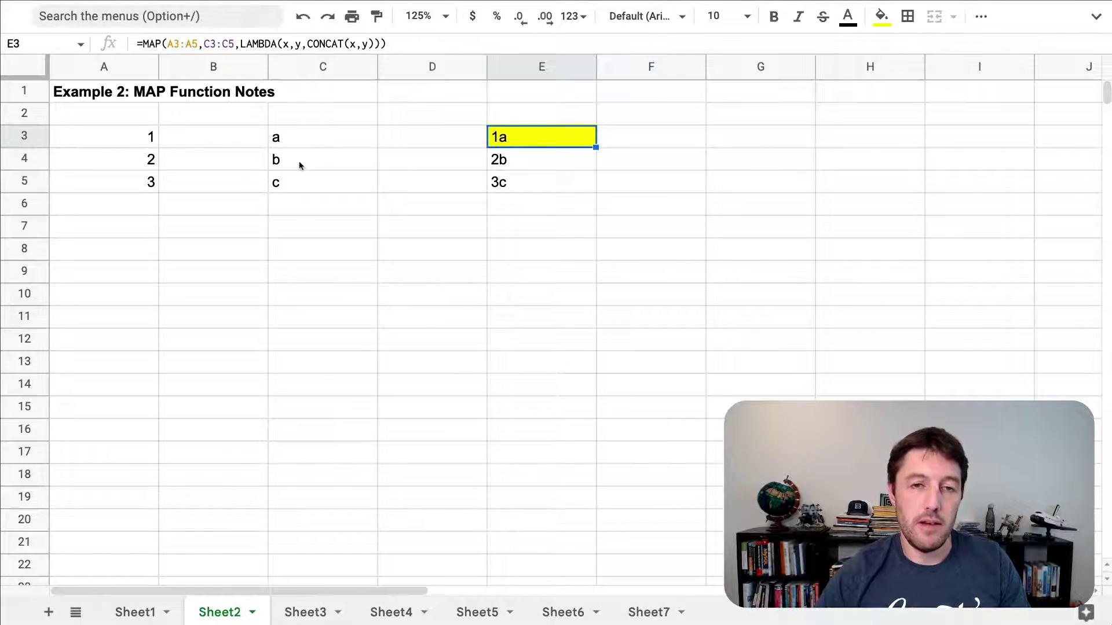
{"action": "left_click", "coordinate": [151, 257]}
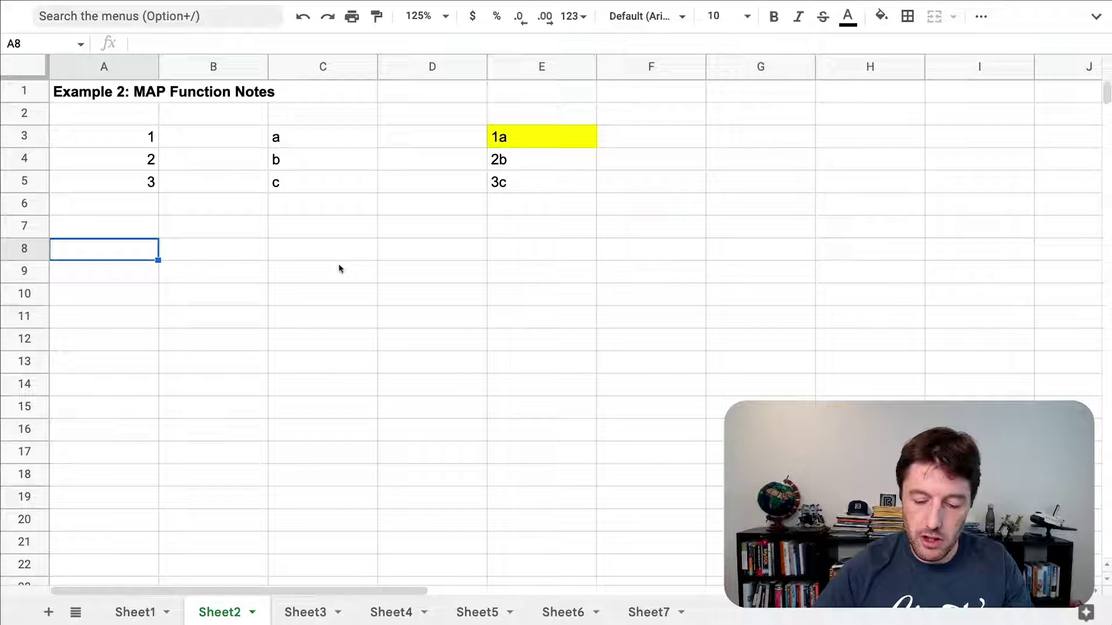
{"action": "type", "text": "={"}
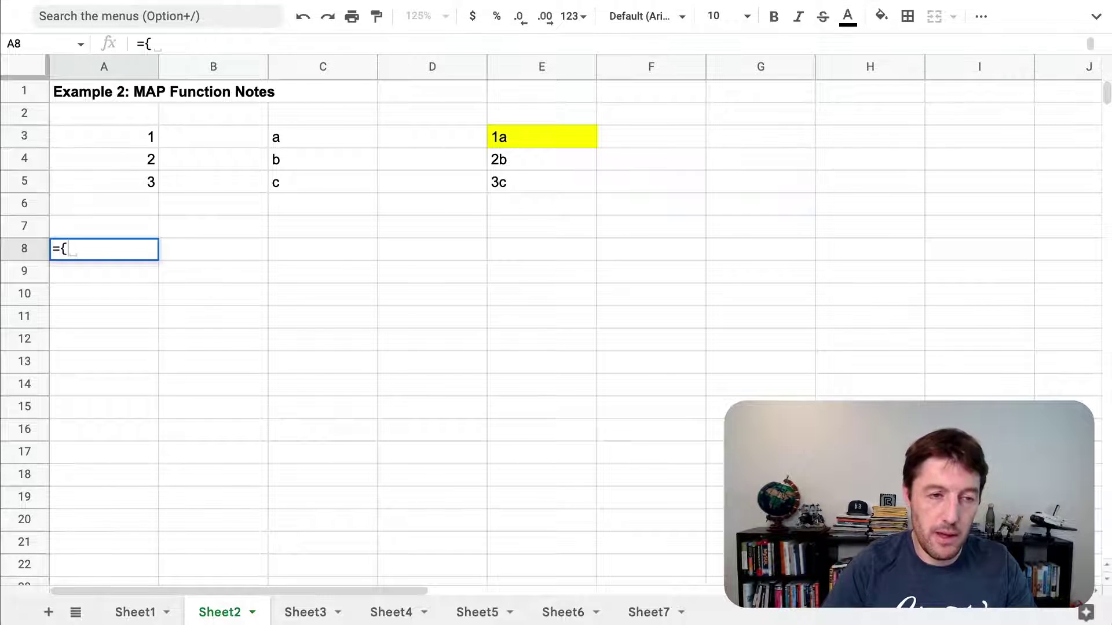
{"action": "type", "text": "1,2,"}
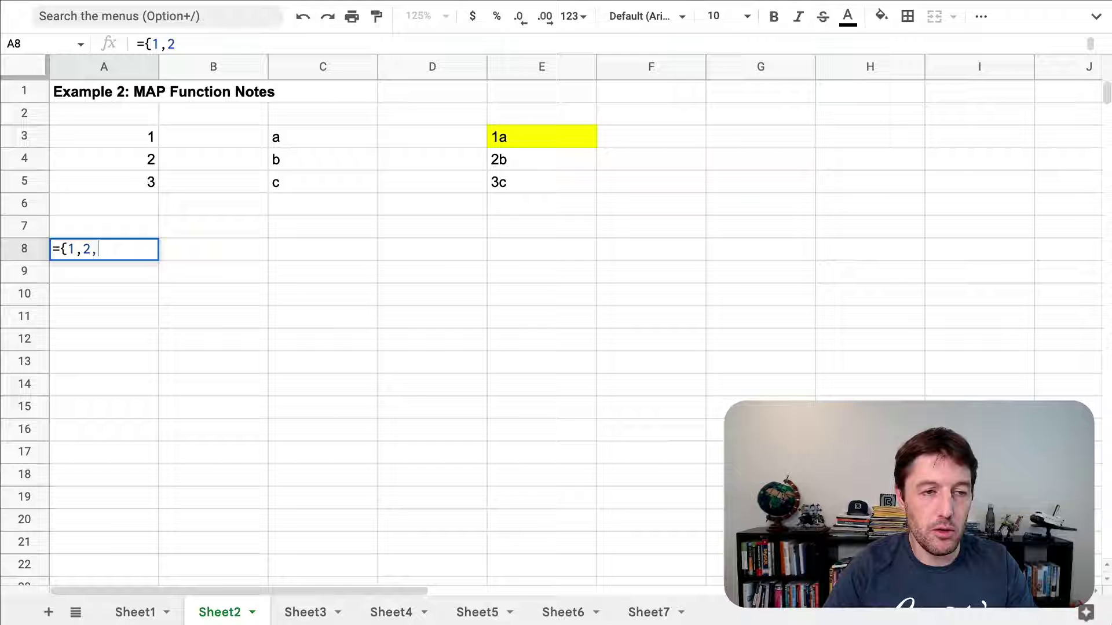
{"action": "type", "text": "3}"}
{"action": "key", "text": "Return"}
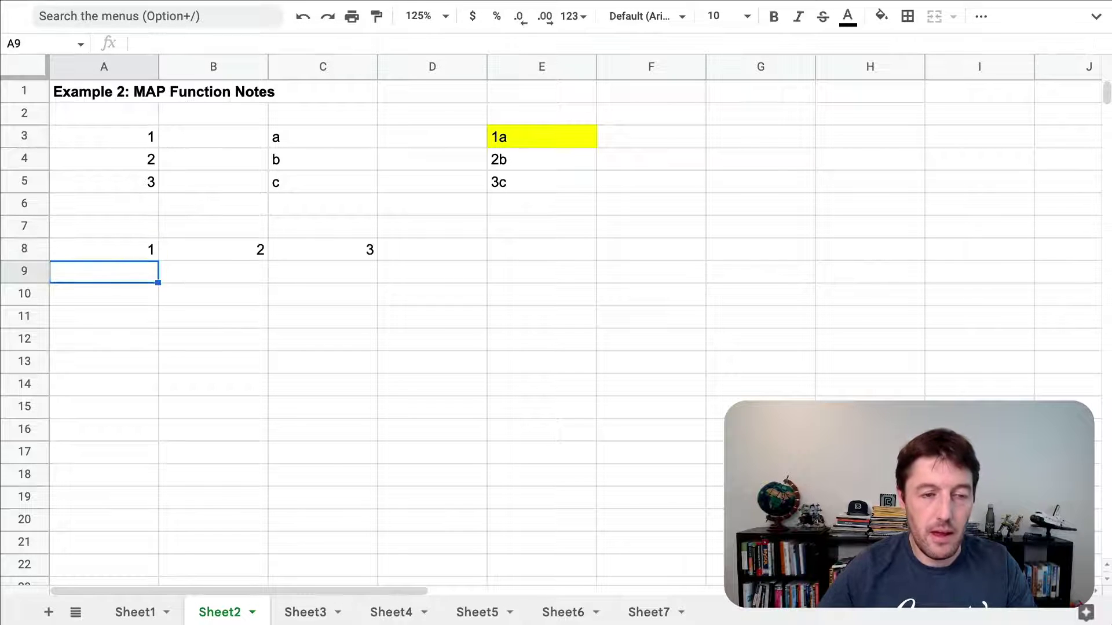
{"action": "left_click", "coordinate": [104, 249]}
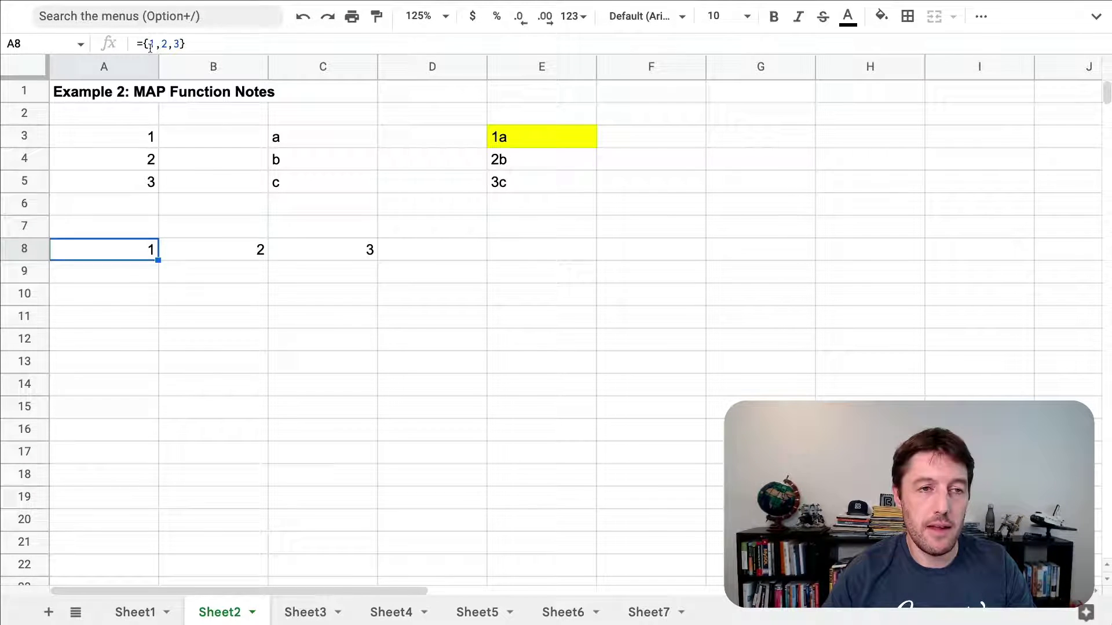
Step: Enter ={1;2;3} in A10 so 1, 2, 3 spill down A10:A12, comparing with row 8
{"action": "left_click", "coordinate": [139, 302]}
{"action": "type", "text": "="}
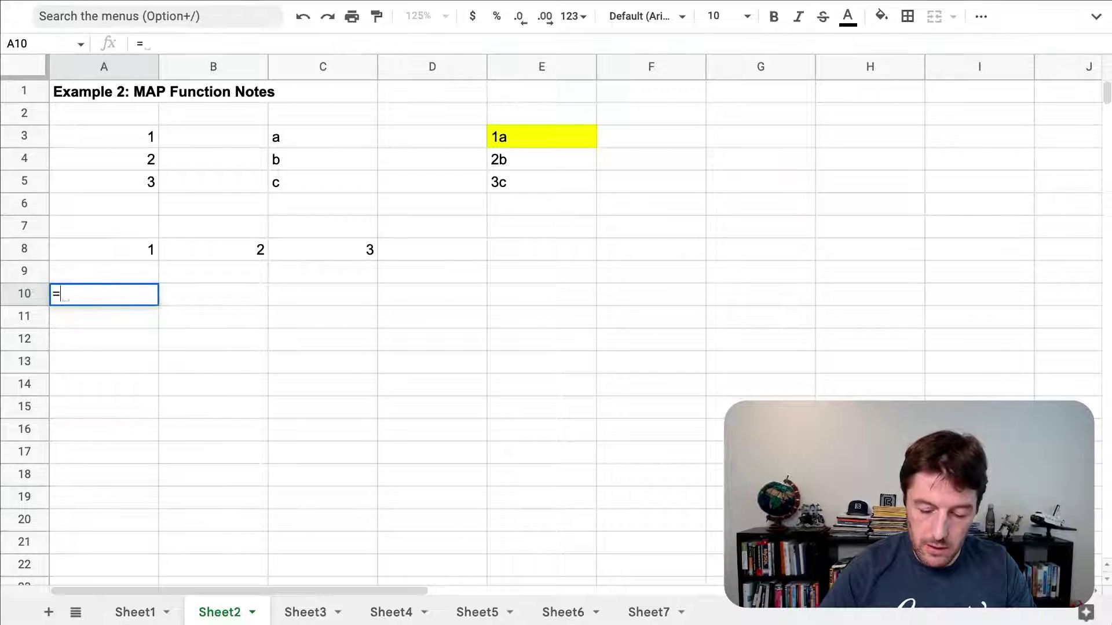
{"action": "type", "text": "{1;2;"}
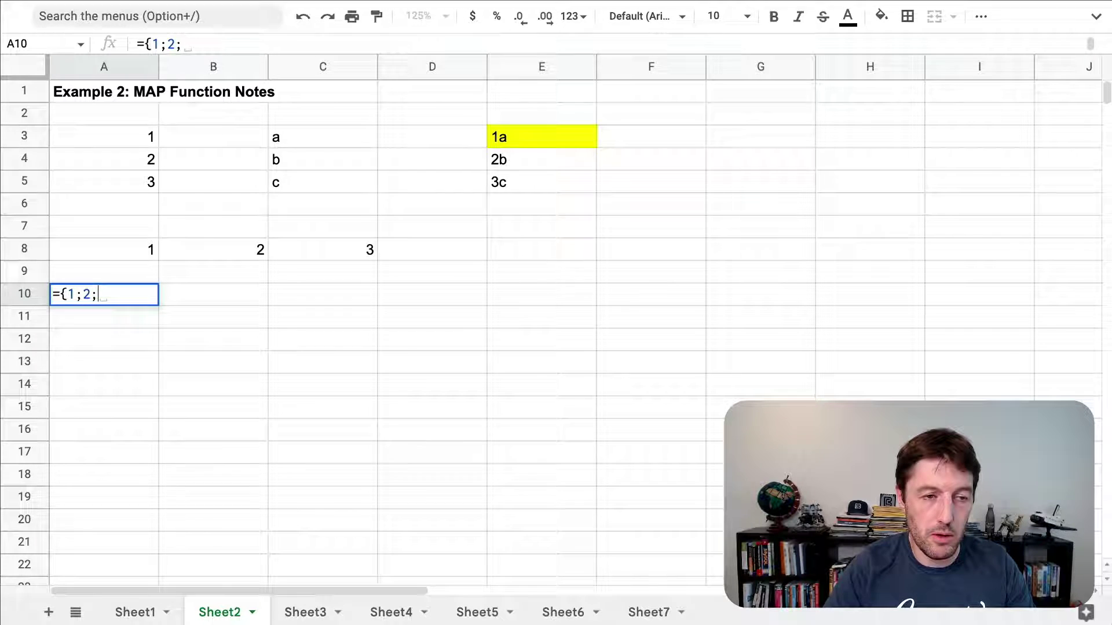
{"action": "type", "text": "3}"}
{"action": "key", "text": "Return"}
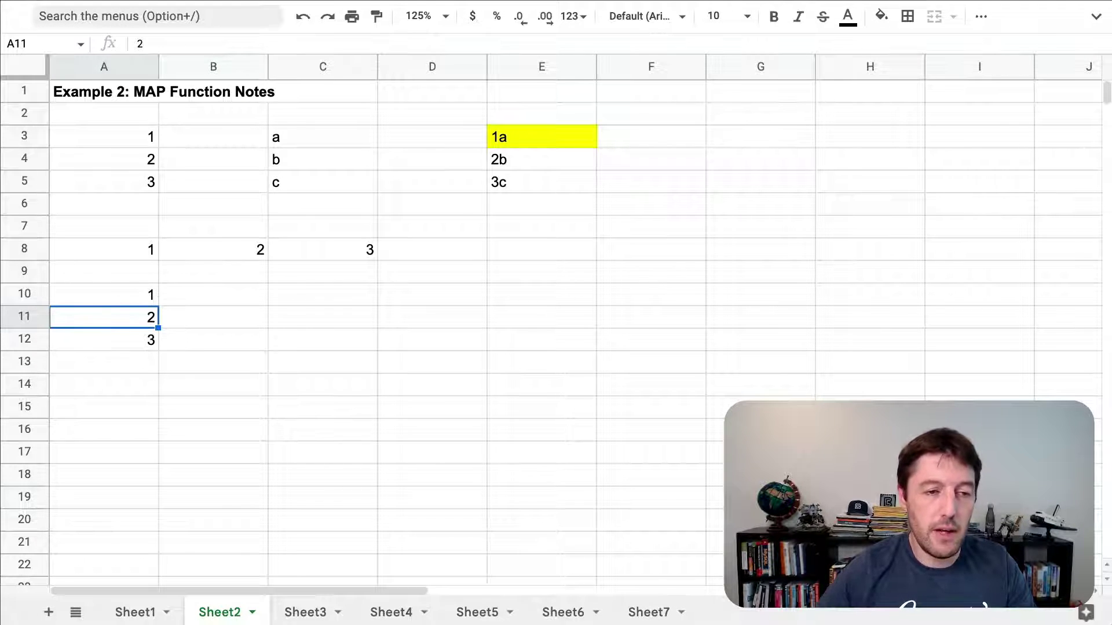
{"action": "key", "text": "Up"}
{"action": "left_click_drag", "start_coordinate": [149, 294], "coordinate": [145, 332]}
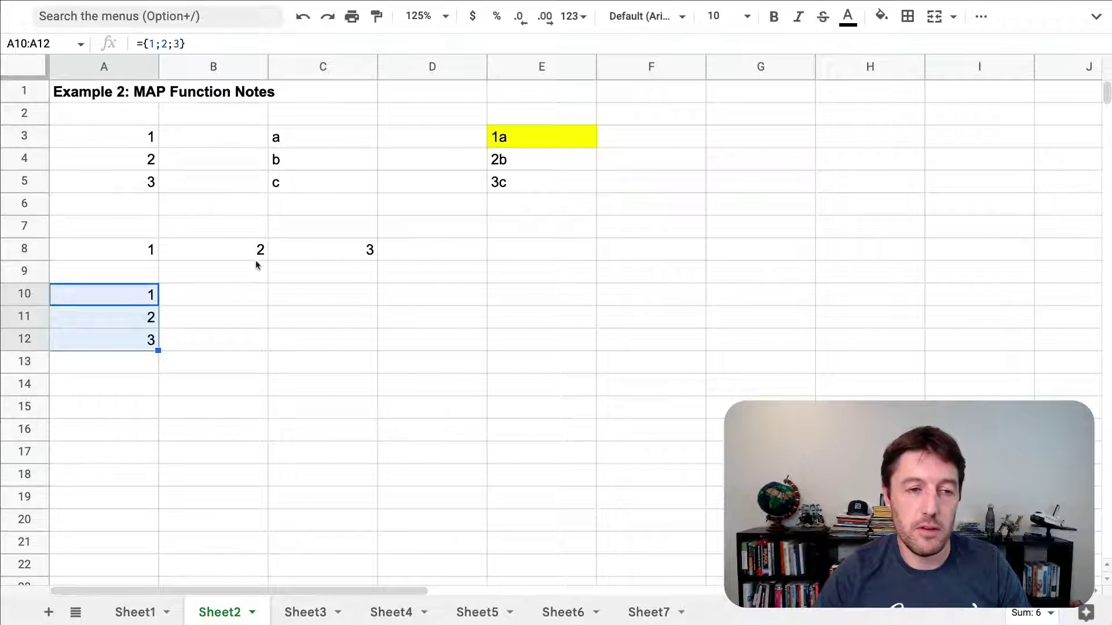
{"action": "left_click", "coordinate": [145, 249]}
{"action": "left_click", "coordinate": [144, 294]}
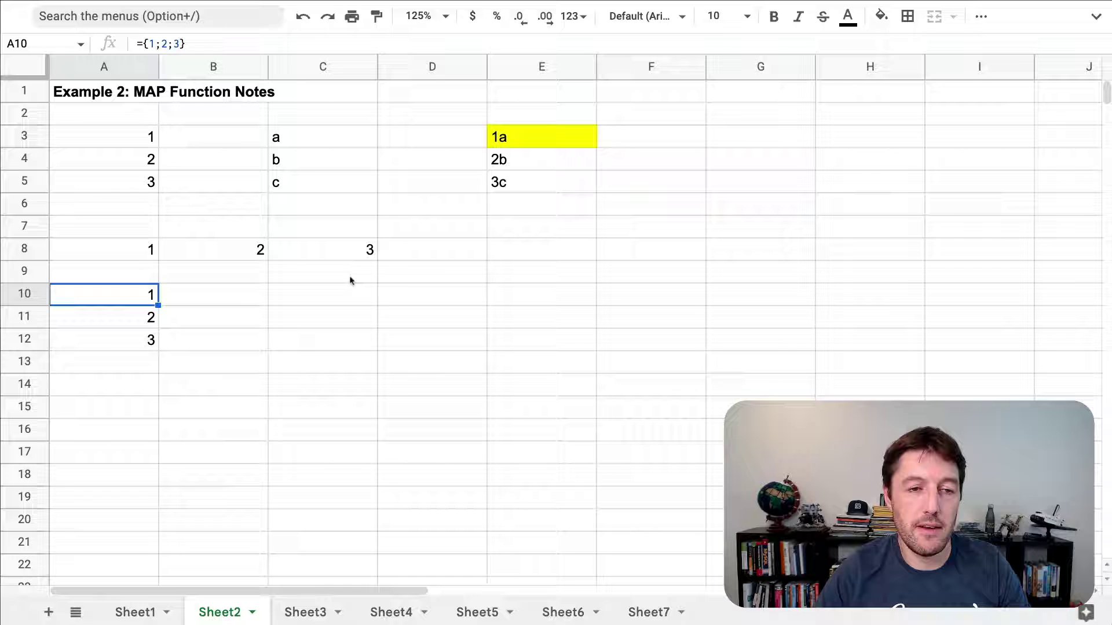
{"action": "left_click_drag", "start_coordinate": [145, 44], "coordinate": [186, 43]}
{"action": "key", "text": "ctrl+c"}
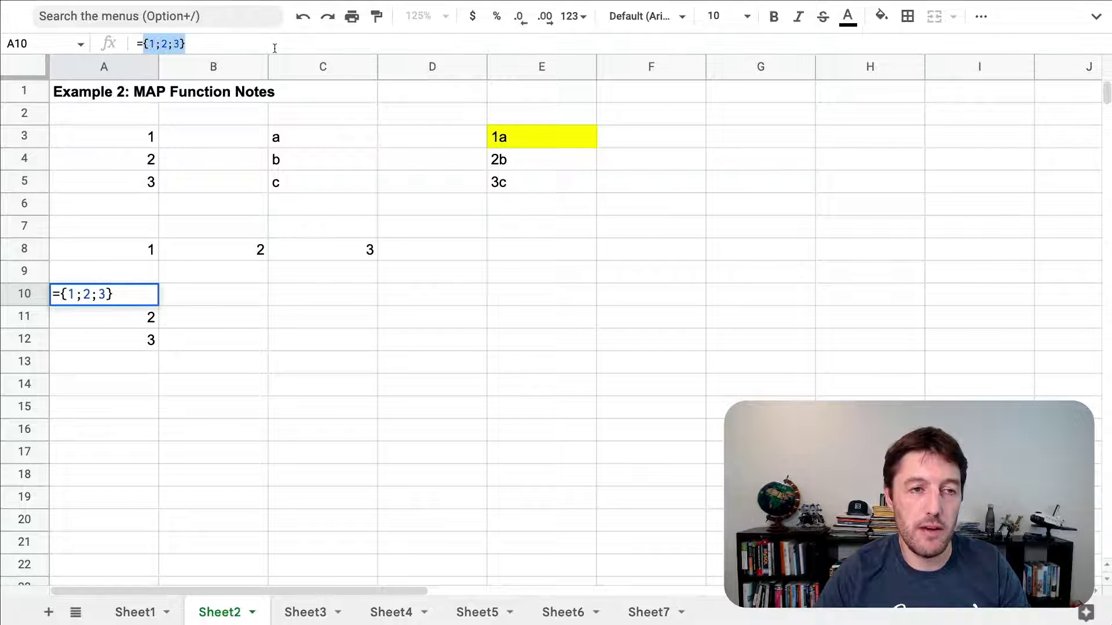
{"action": "key", "text": "Escape"}
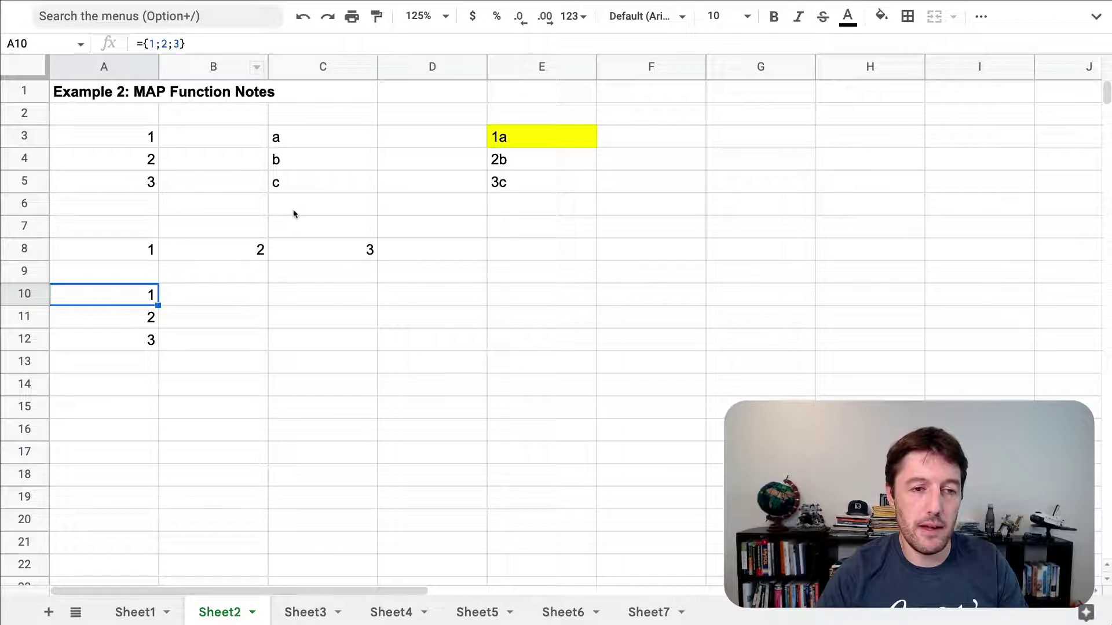
Step: Enter =MAP({1;2;3},LAMBDA(x,x*2)) in C10 to double 1, 2, 3 into 2, 4, 6
{"action": "left_click", "coordinate": [324, 295]}
{"action": "type", "text": "=map"}
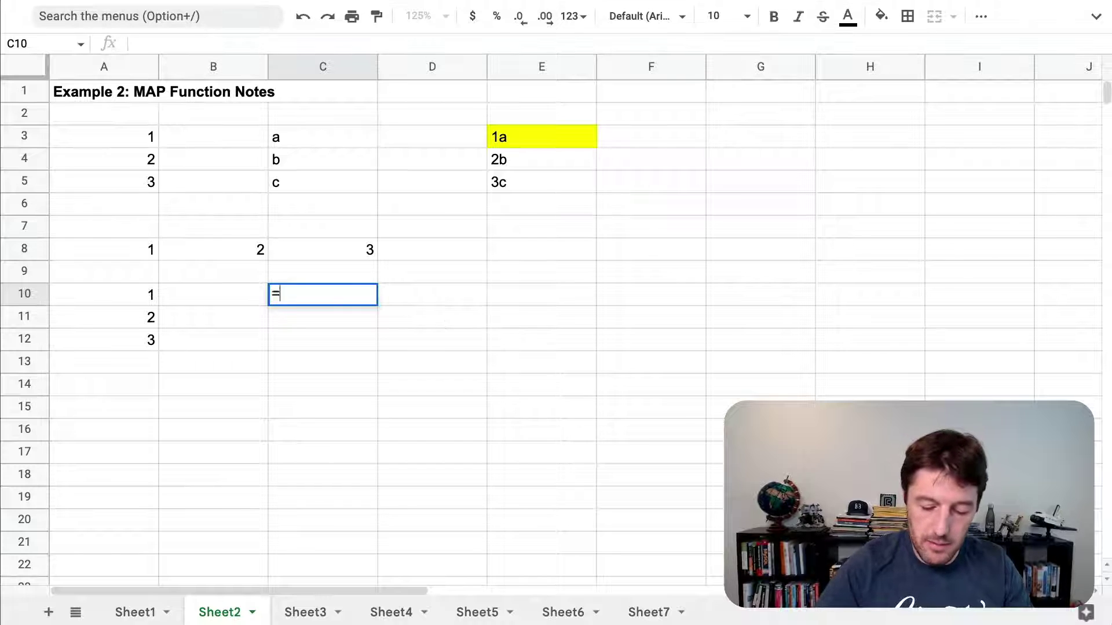
{"action": "key", "text": "Tab"}
{"action": "key", "text": "ctrl+v"}
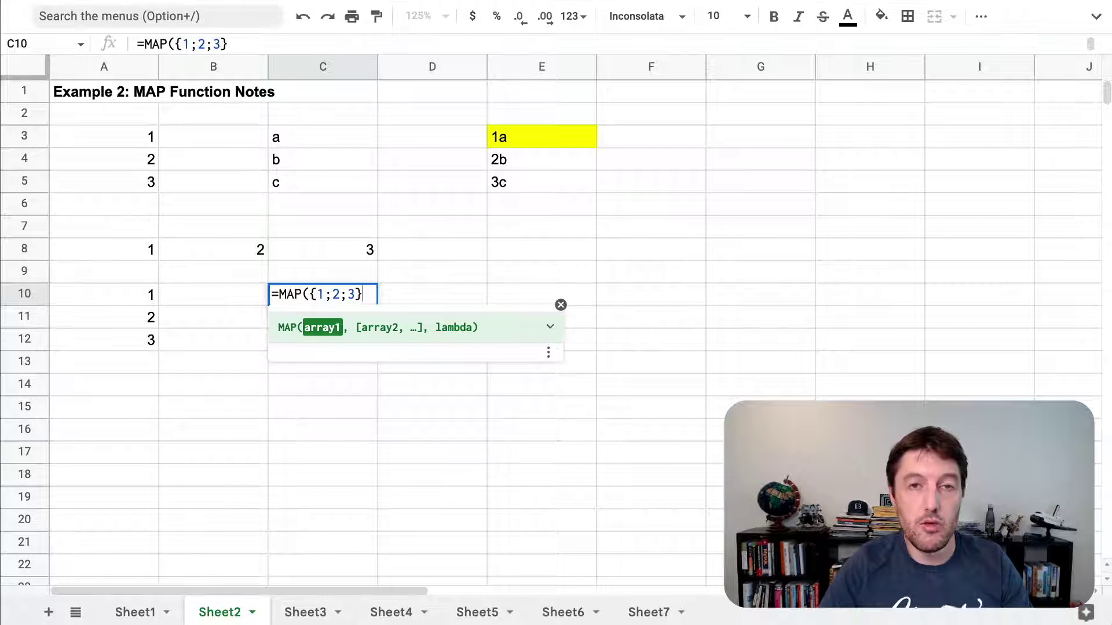
{"action": "type", "text": ", "}
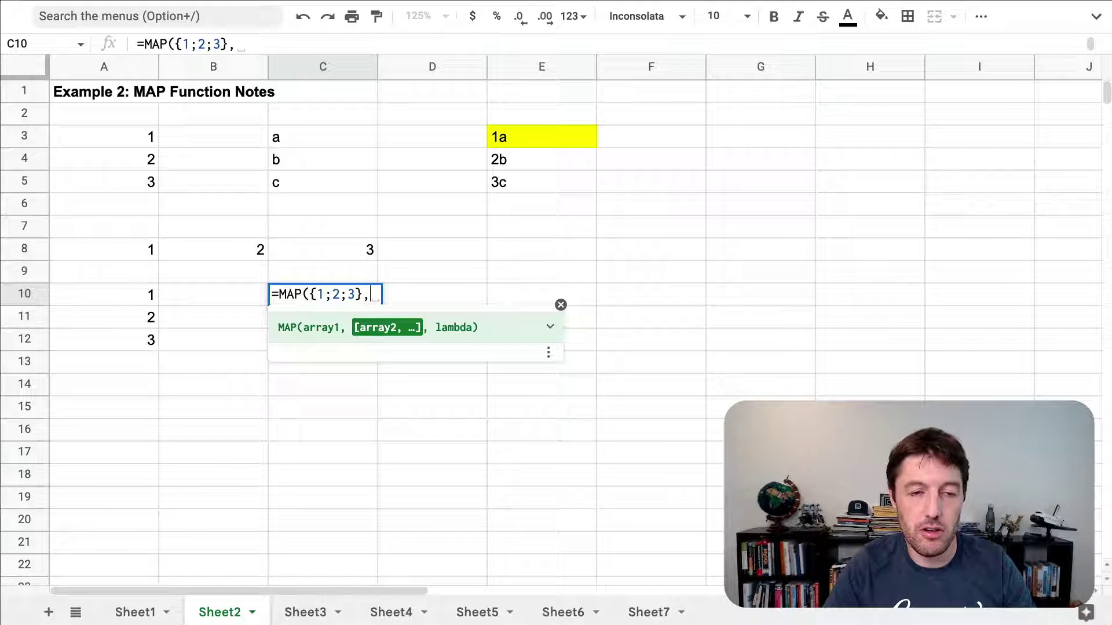
{"action": "type", "text": "lamb"}
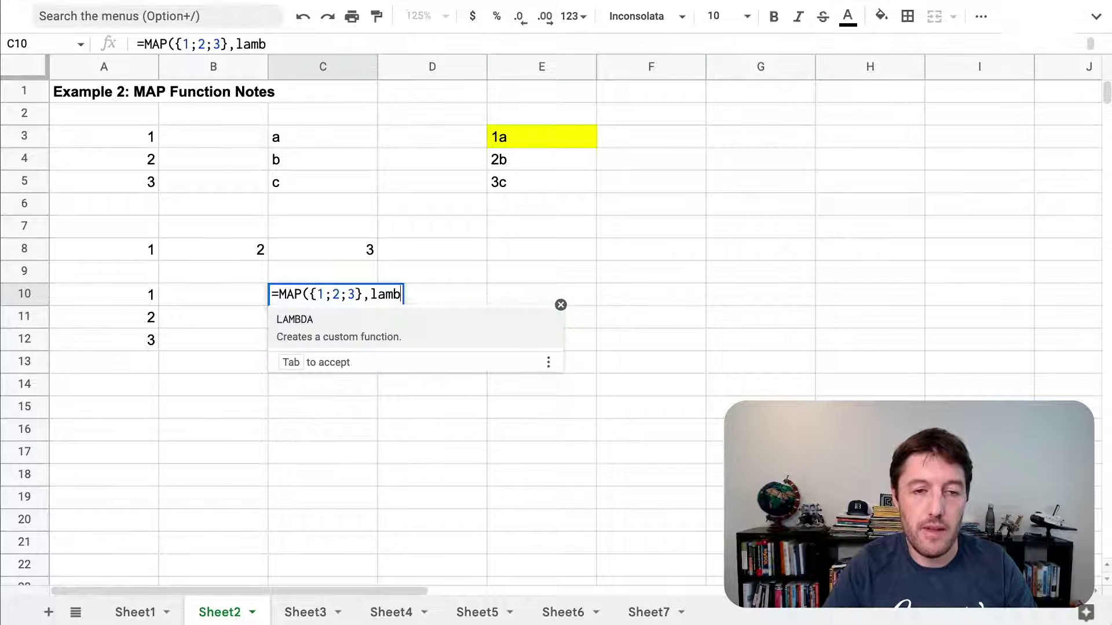
{"action": "key", "text": "Tab"}
{"action": "type", "text": "x,x"}
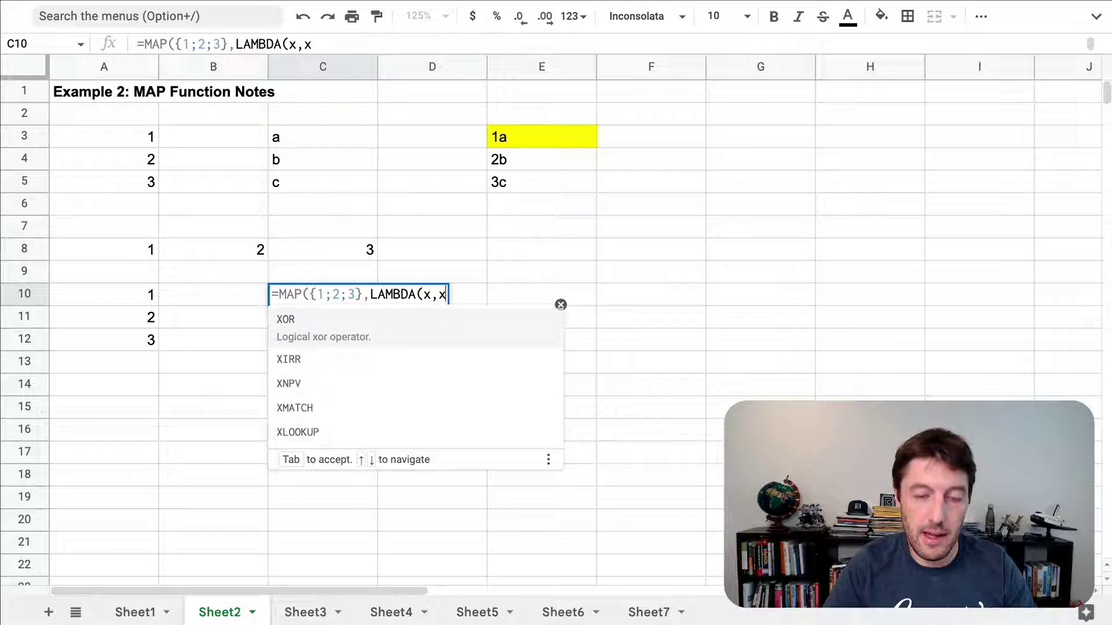
{"action": "type", "text": "*2))"}
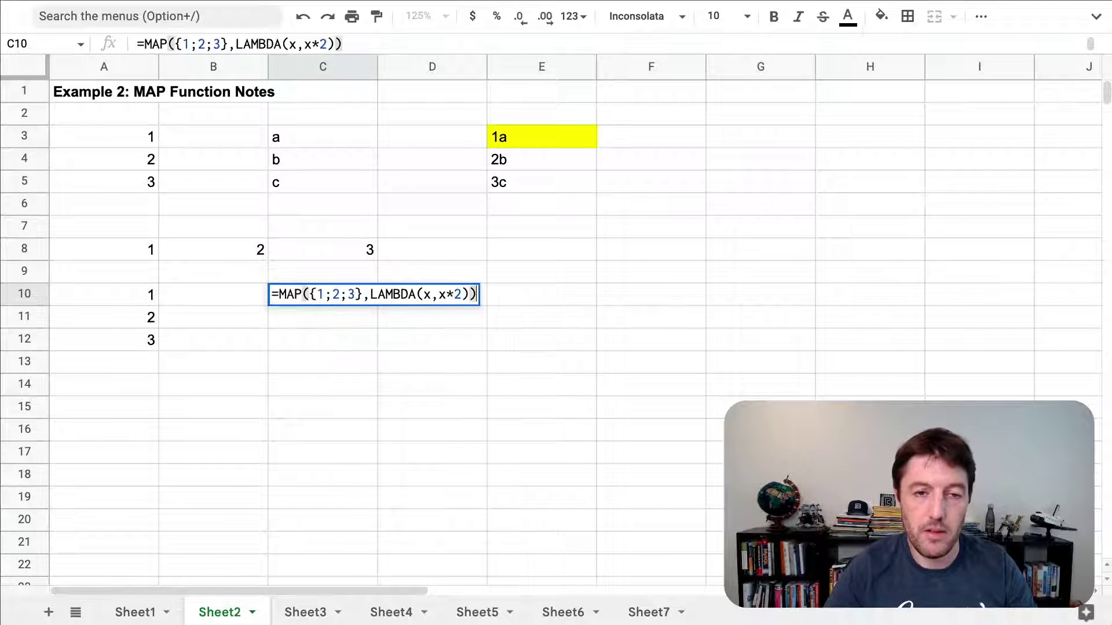
{"action": "left_click_drag", "start_coordinate": [364, 296], "coordinate": [310, 295]}
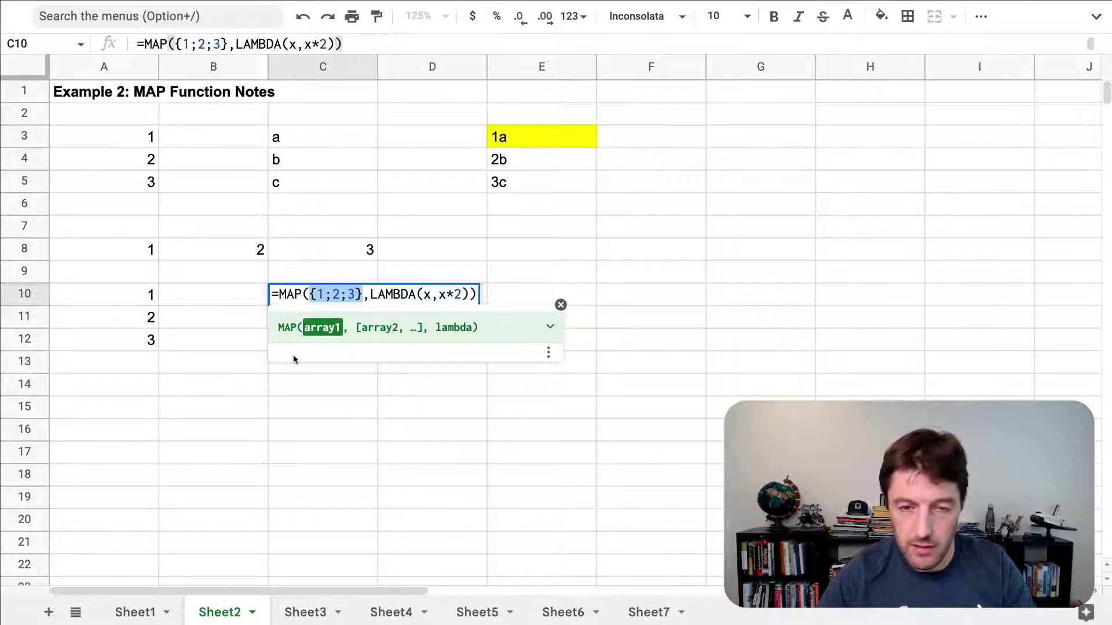
{"action": "key", "text": "Return"}
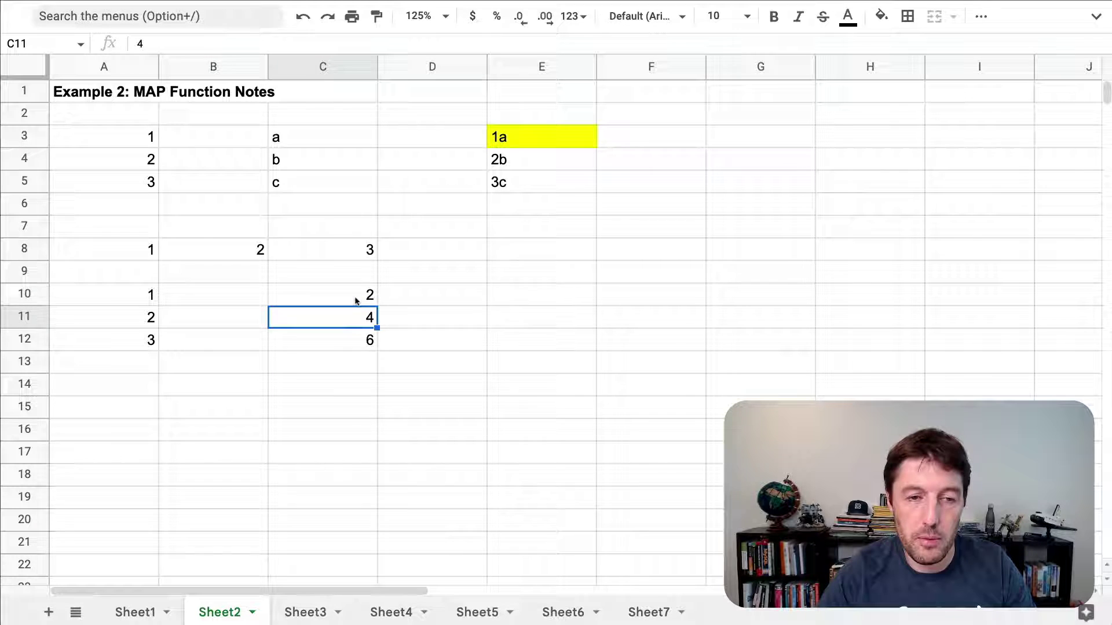
Step: Clear the old array examples in A8:C9 and A10:A12, then move the MAP formula to A9
{"action": "left_click_drag", "start_coordinate": [355, 301], "coordinate": [366, 339]}
{"action": "left_click_drag", "start_coordinate": [119, 250], "coordinate": [363, 262]}
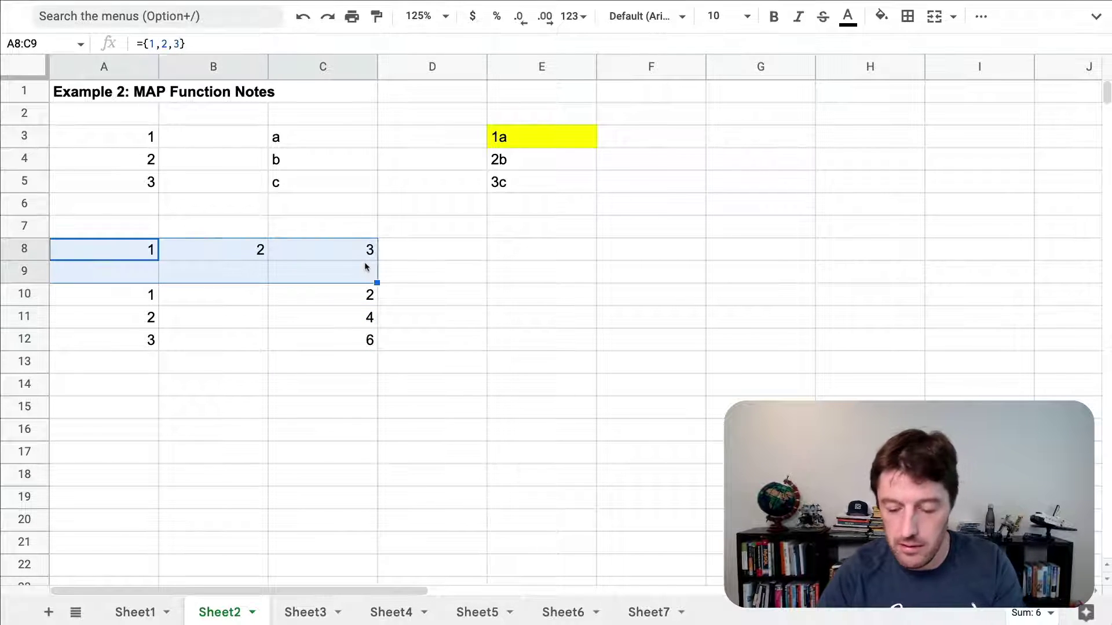
{"action": "key", "text": "Delete"}
{"action": "left_click_drag", "start_coordinate": [128, 272], "coordinate": [136, 347]}
{"action": "key", "text": "Delete"}
{"action": "left_click", "coordinate": [341, 293]}
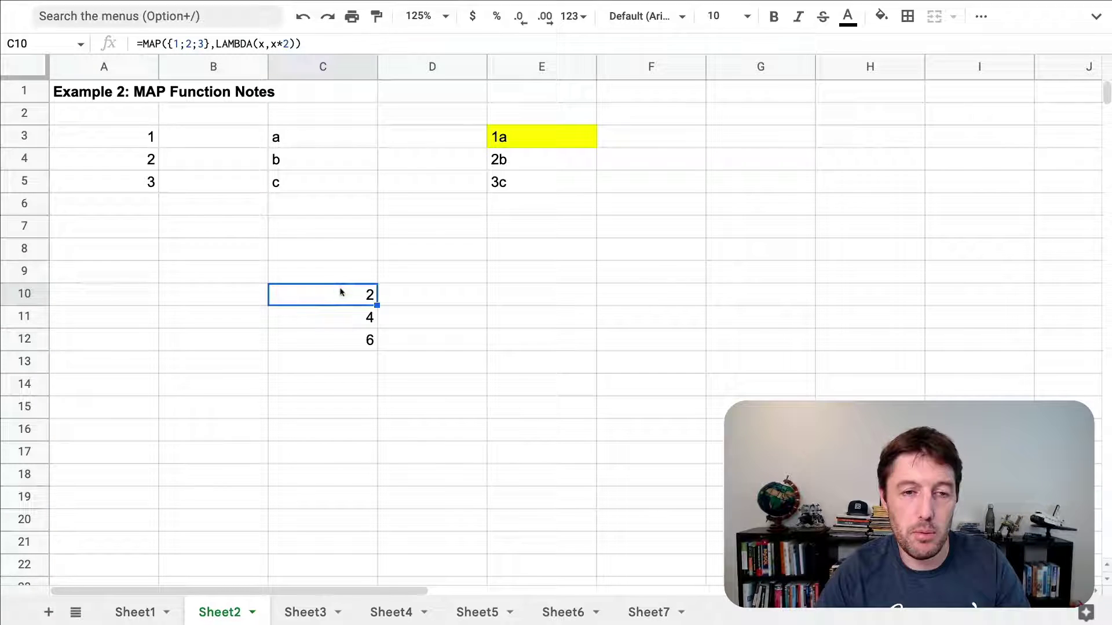
{"action": "left_click_drag", "start_coordinate": [337, 284], "coordinate": [155, 282]}
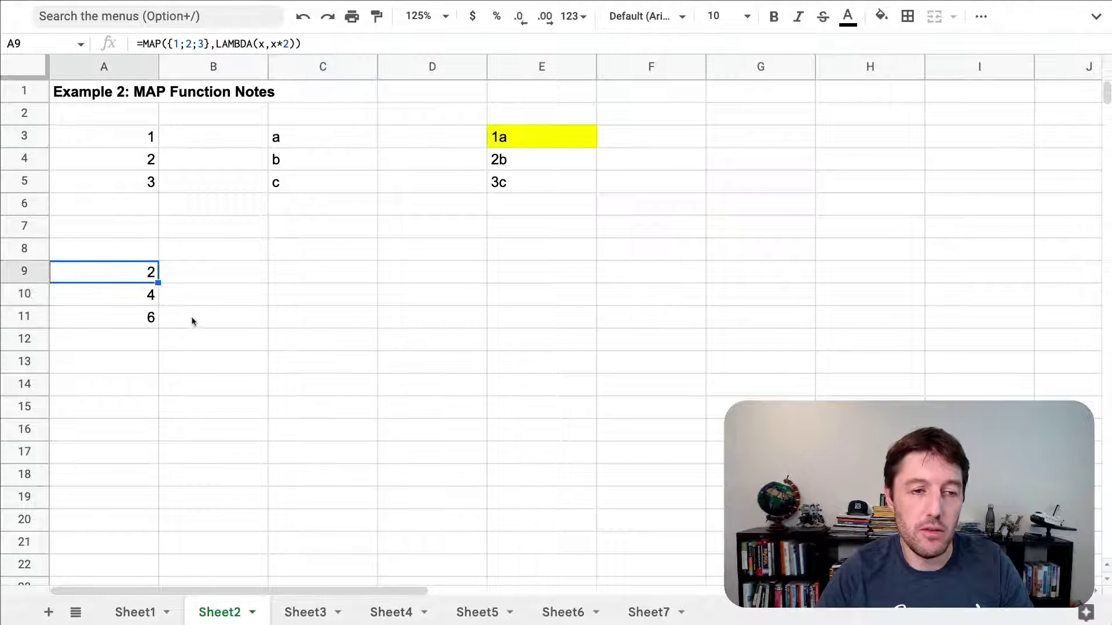
Step: Fill A9 yellow and review its MAP doubling formula without changing it
{"action": "left_click", "coordinate": [881, 17]}
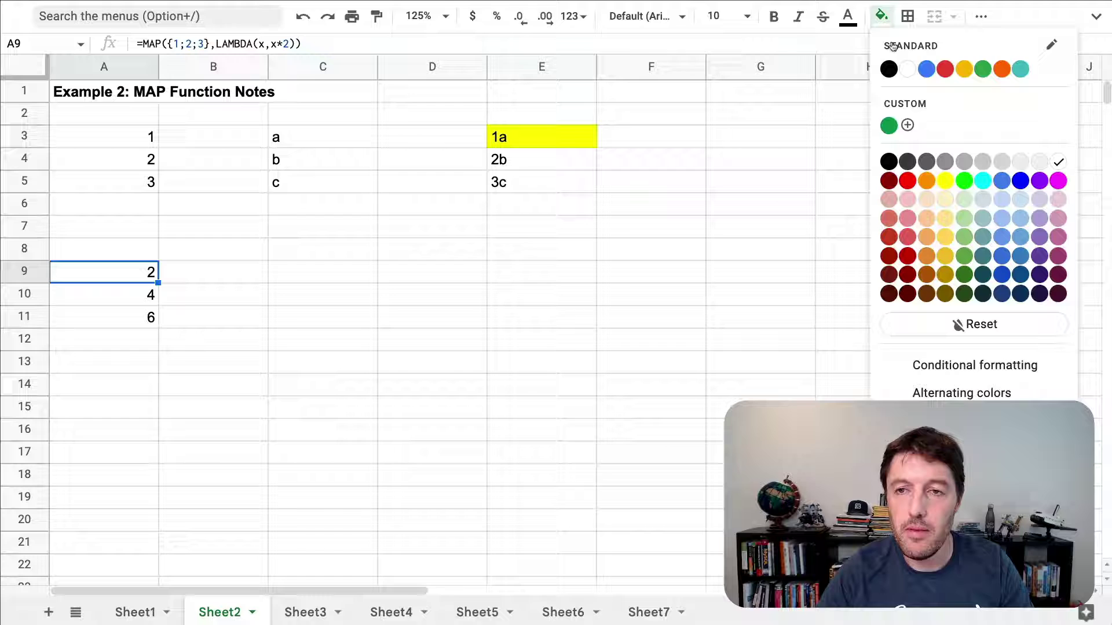
{"action": "left_click", "coordinate": [945, 180]}
{"action": "double_click", "coordinate": [145, 274]}
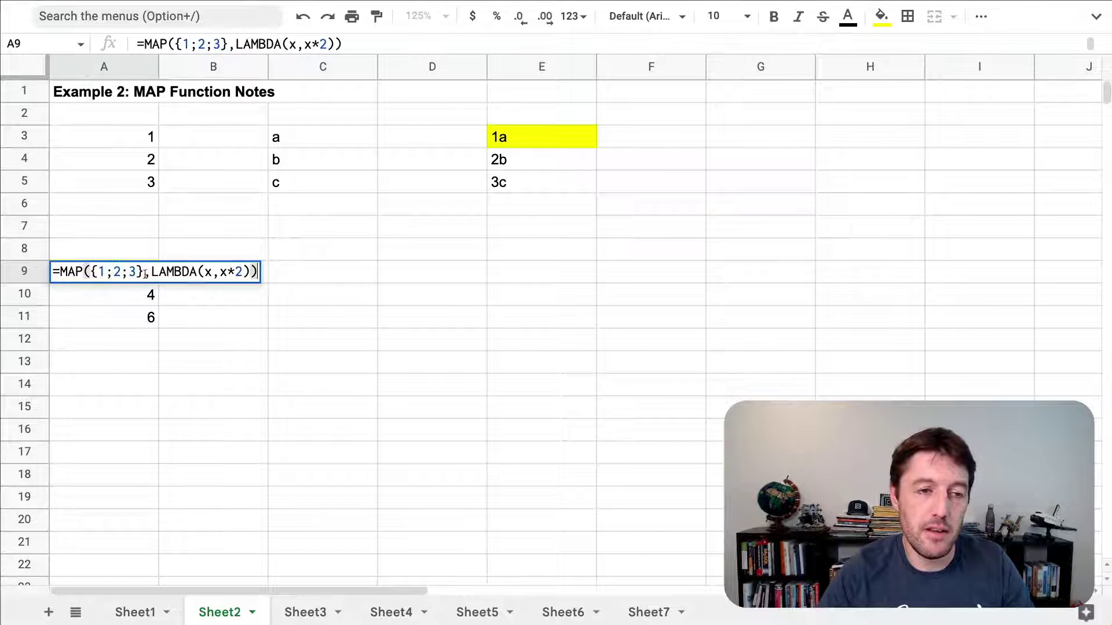
{"action": "left_click_drag", "start_coordinate": [144, 273], "coordinate": [83, 272]}
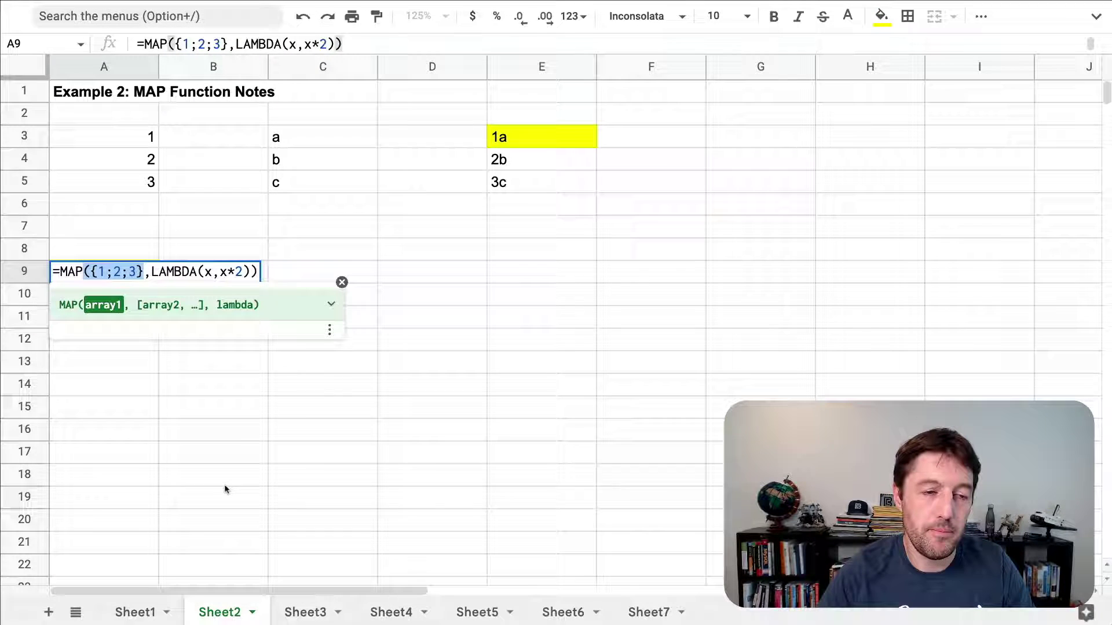
{"action": "key", "text": "Escape"}
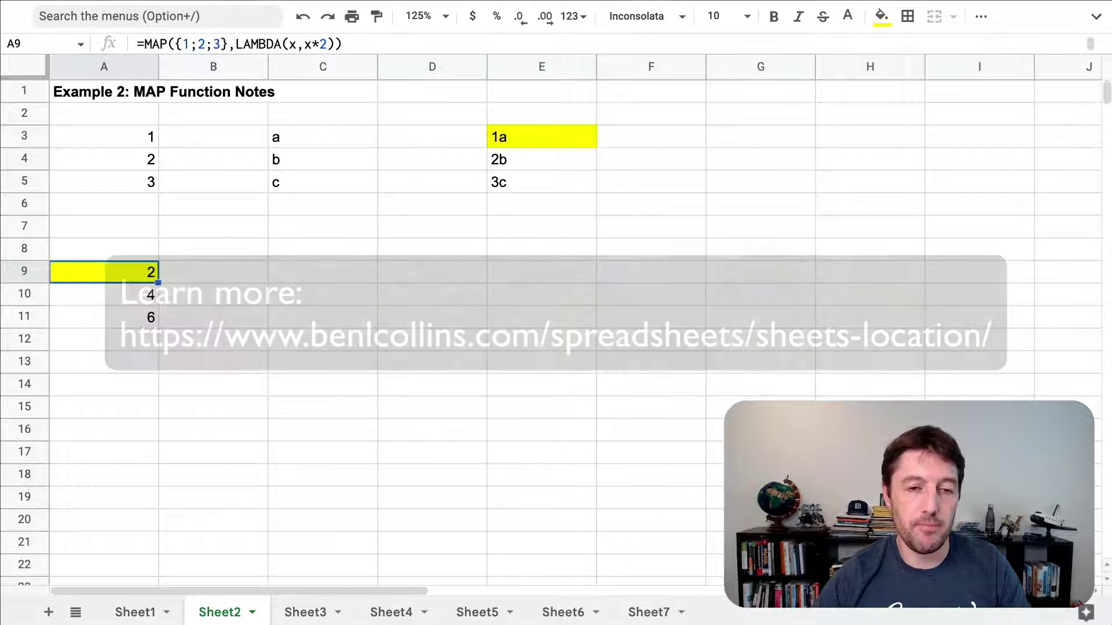
{"action": "key", "text": "Escape"}
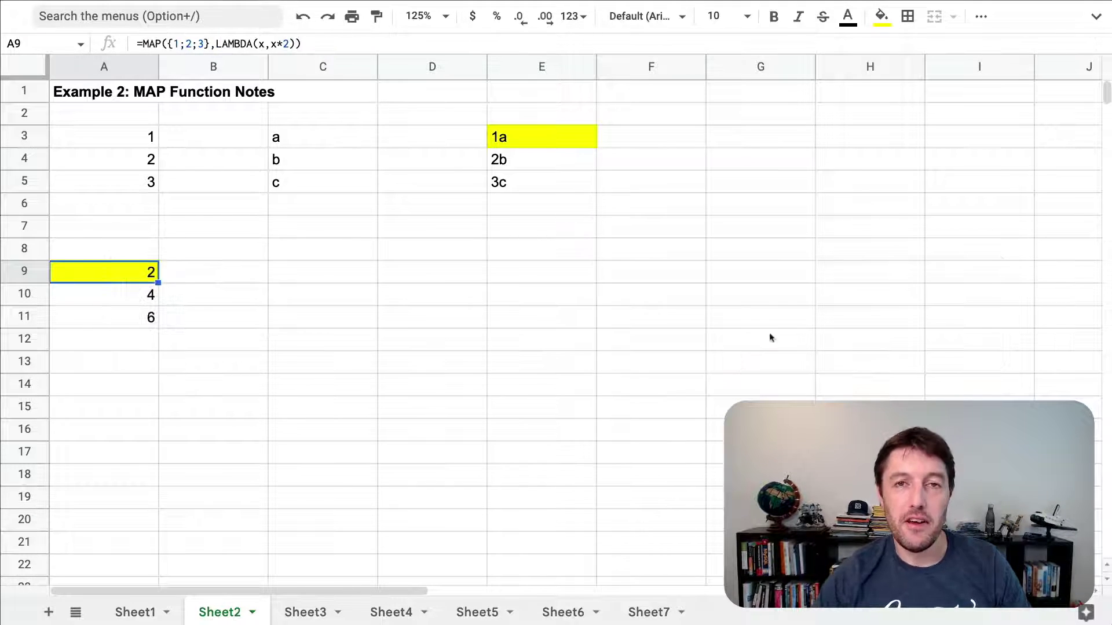
Step: On the Example 3: List building sheet, enter =SEQUENCE(10) in A3 to list 1 to 10
{"action": "left_click", "coordinate": [331, 607]}
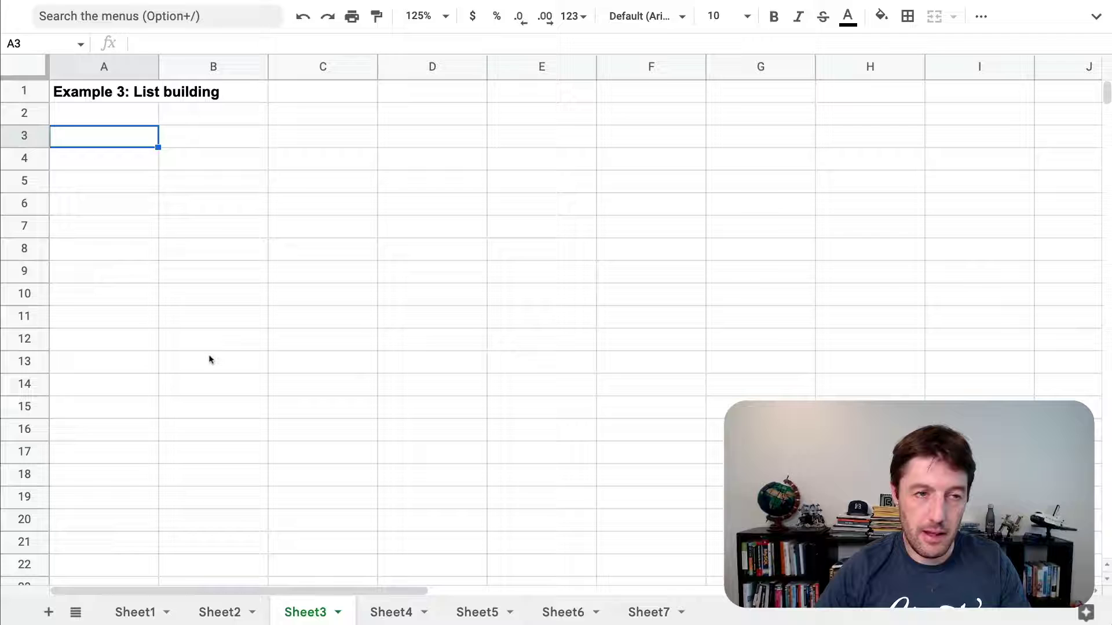
{"action": "type", "text": "=SEC("}
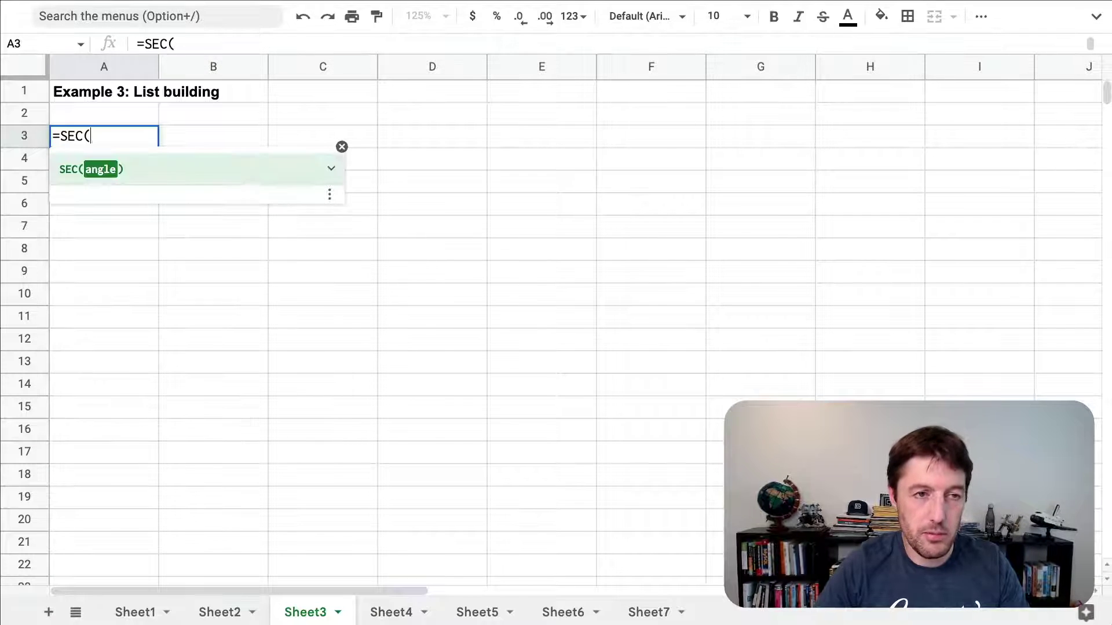
{"action": "key", "text": "BackSpace"}
{"action": "key", "text": "BackSpace"}
{"action": "type", "text": "qu"}
{"action": "key", "text": "Tab"}
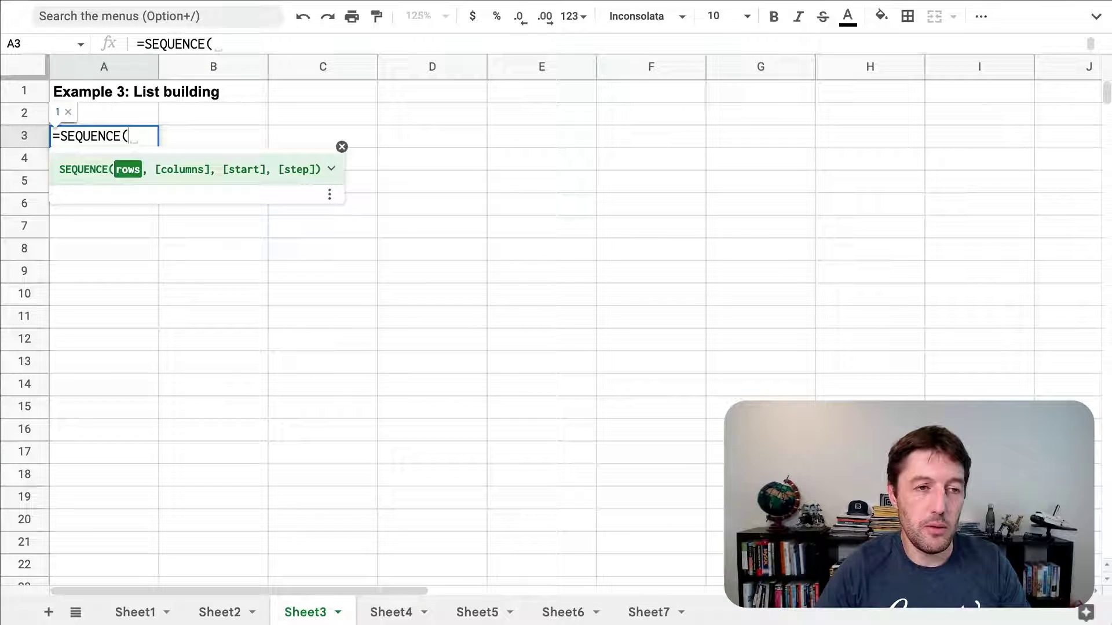
{"action": "type", "text": "10)"}
{"action": "key", "text": "Return"}
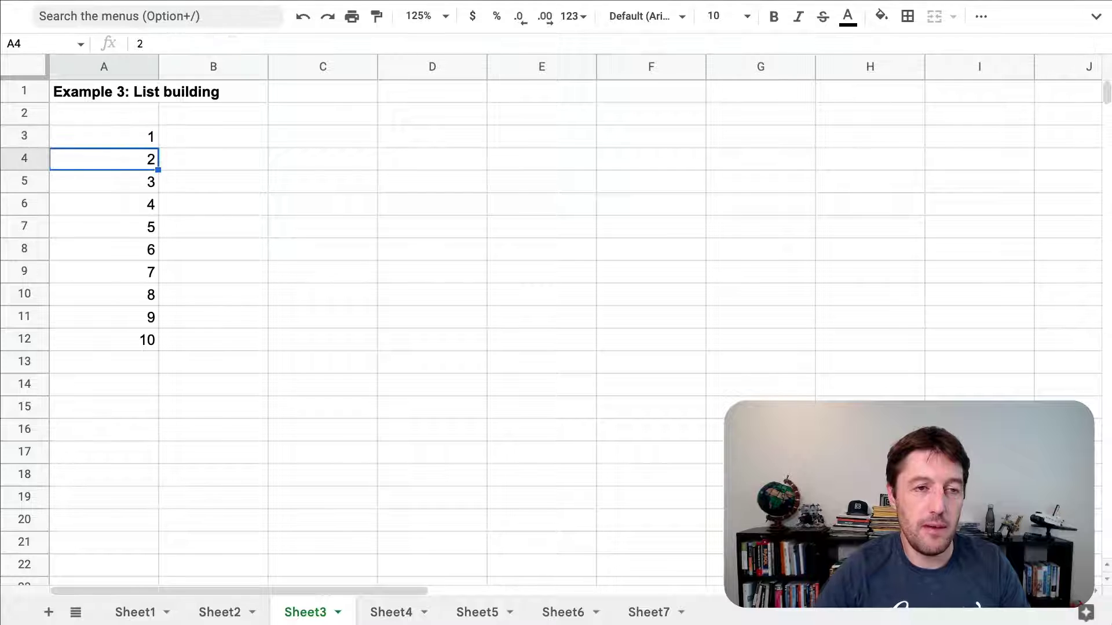
{"action": "left_click", "coordinate": [213, 136]}
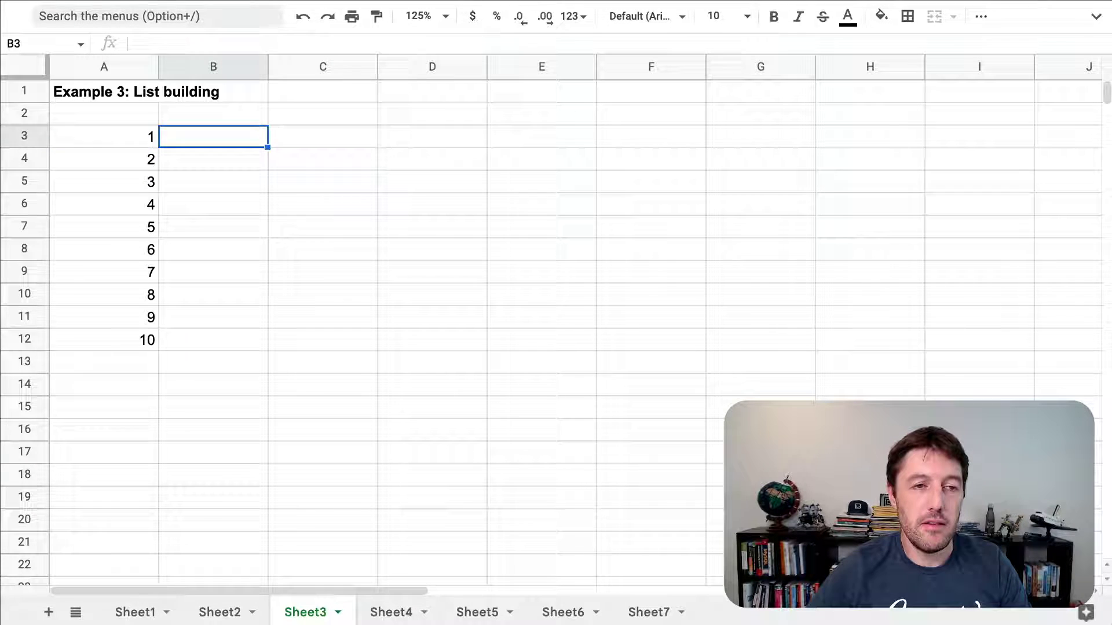
{"action": "left_click", "coordinate": [322, 136]}
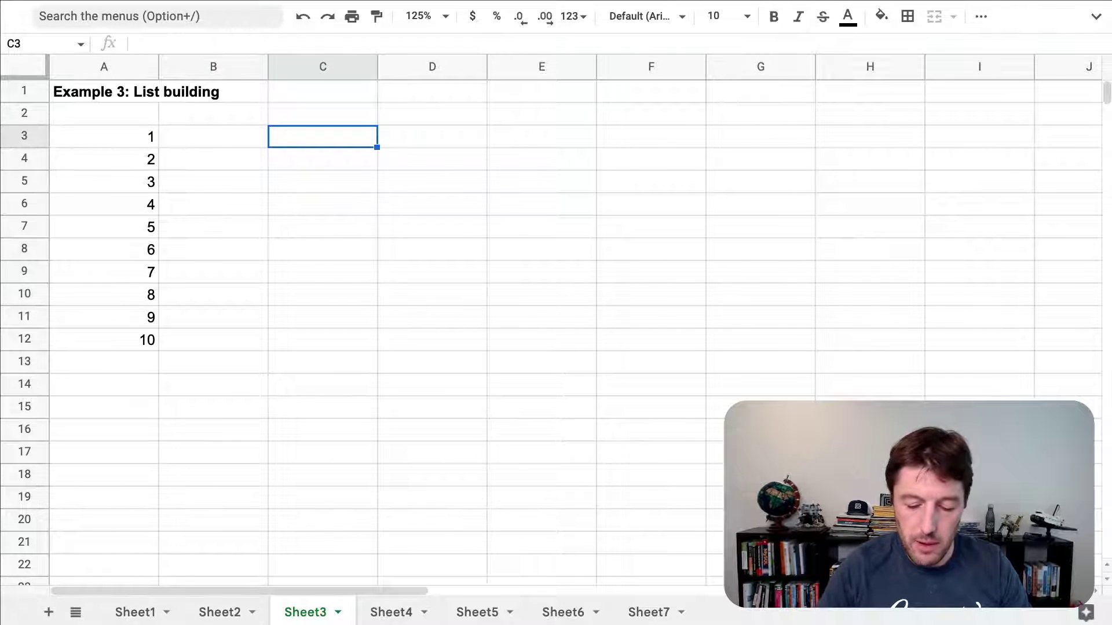
{"action": "type", "text": "1 of 10"}
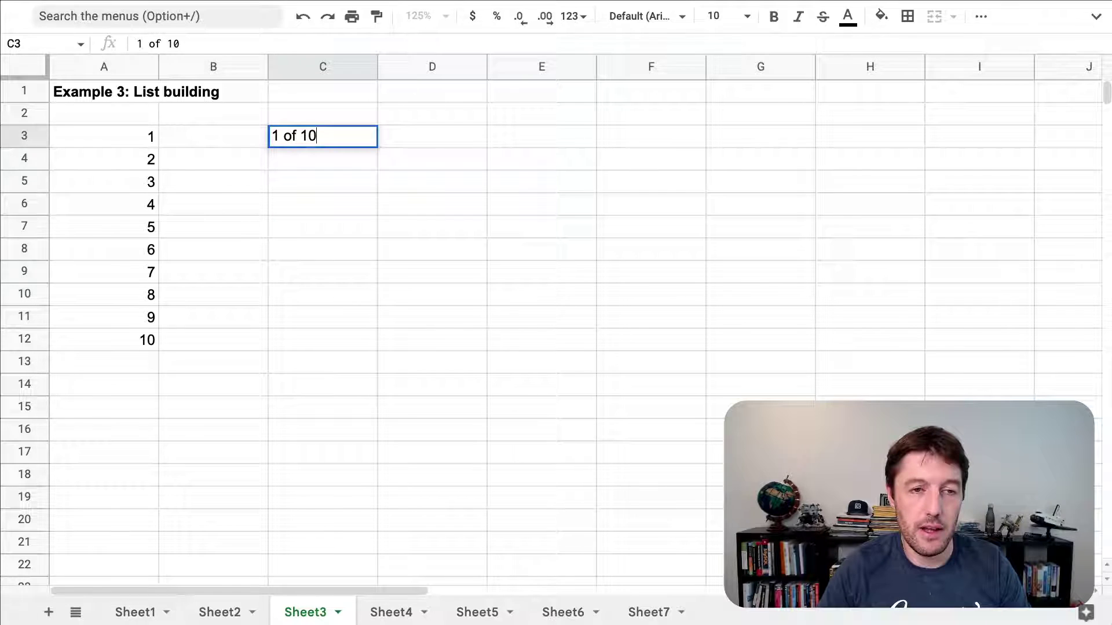
{"action": "key", "text": "Return"}
{"action": "type", "text": "2 of 10"}
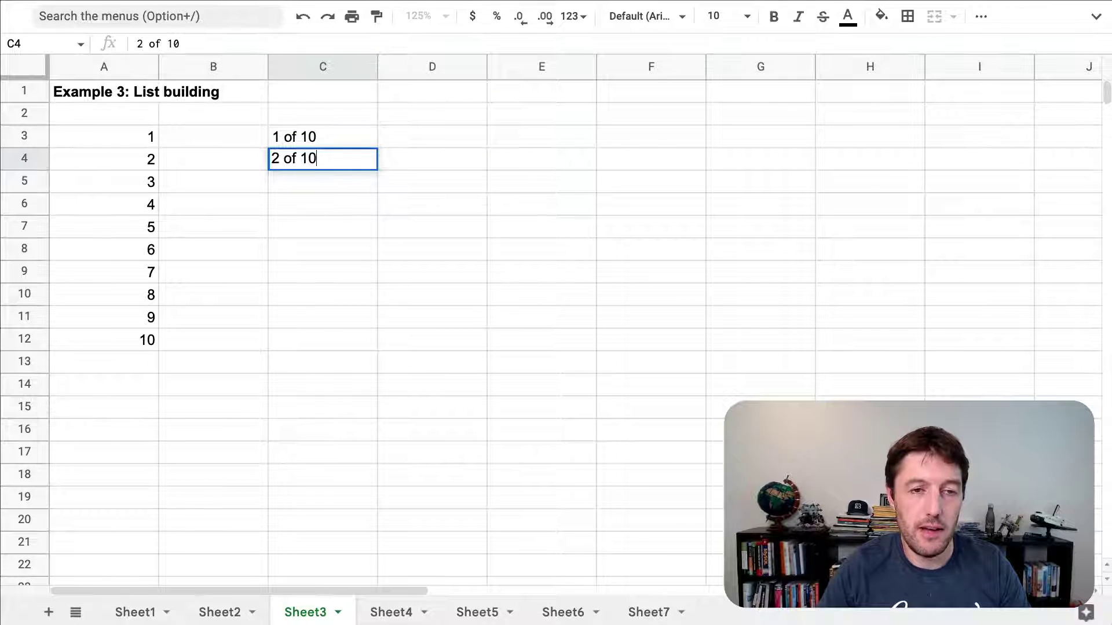
{"action": "key", "text": "Return"}
{"action": "type", "text": "2 of 10"}
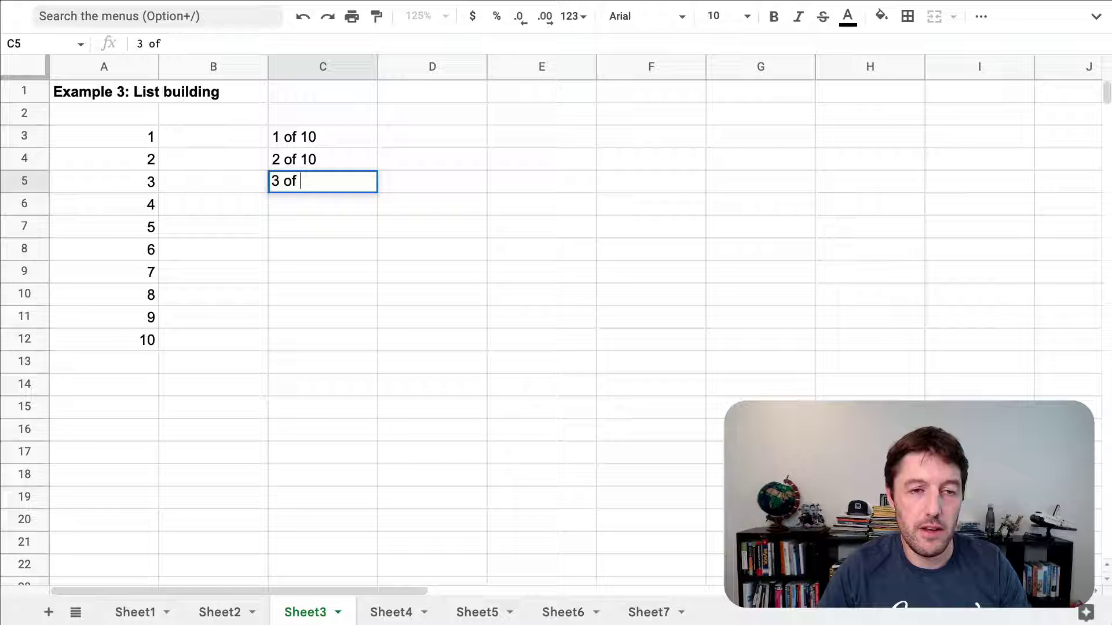
{"action": "key", "text": "Return"}
{"action": "left_click", "coordinate": [323, 227]}
{"action": "key", "text": "Down"}
{"action": "key", "text": "Down"}
{"action": "key", "text": "Down"}
{"action": "key", "text": "Down"}
{"action": "key", "text": "Down"}
{"action": "key", "text": "Down"}
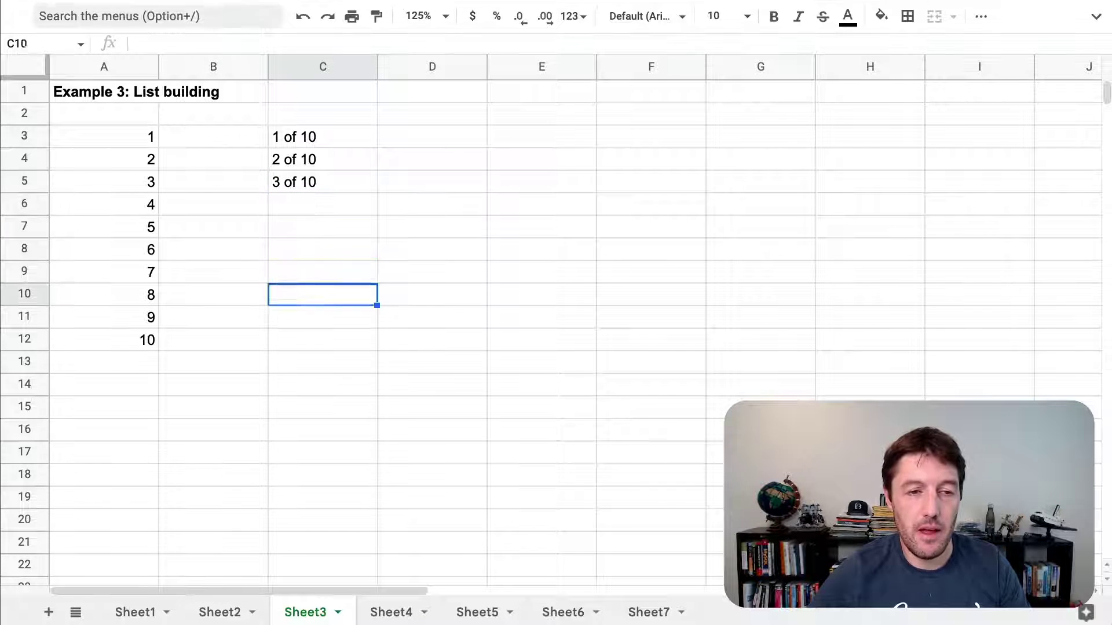
{"action": "key", "text": "Up"}
{"action": "key", "text": "Up"}
{"action": "key", "text": "Up"}
{"action": "key", "text": "Up"}
{"action": "key", "text": "Up"}
{"action": "key", "text": "Up"}
{"action": "key", "text": "Up"}
{"action": "key", "text": "Up"}
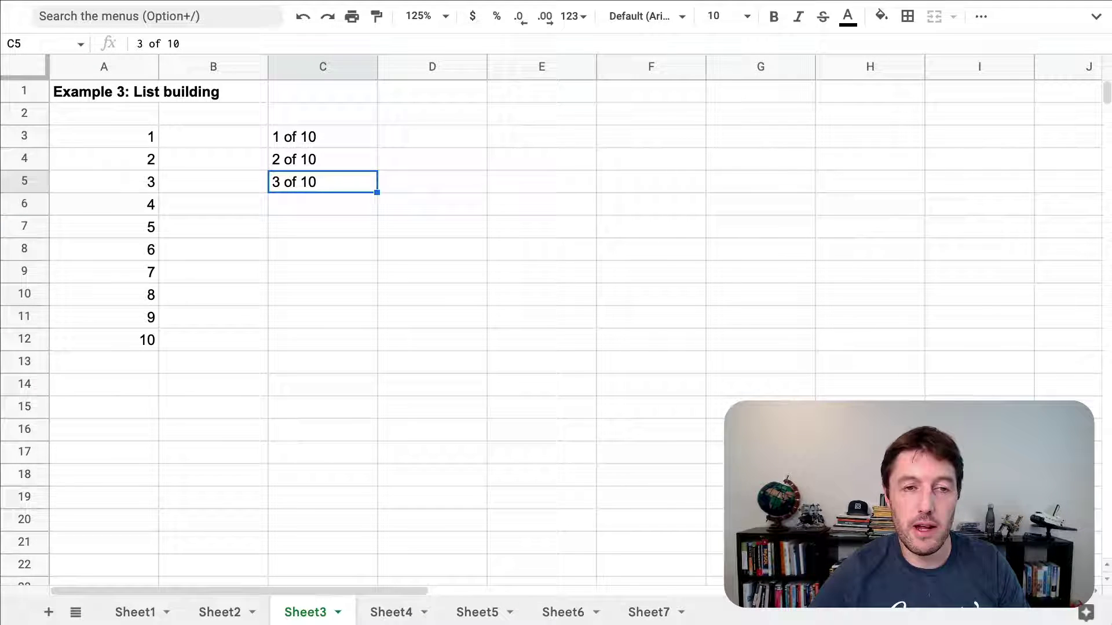
{"action": "key", "text": "shift+Up"}
{"action": "key", "text": "shift+Up"}
{"action": "key", "text": "Delete"}
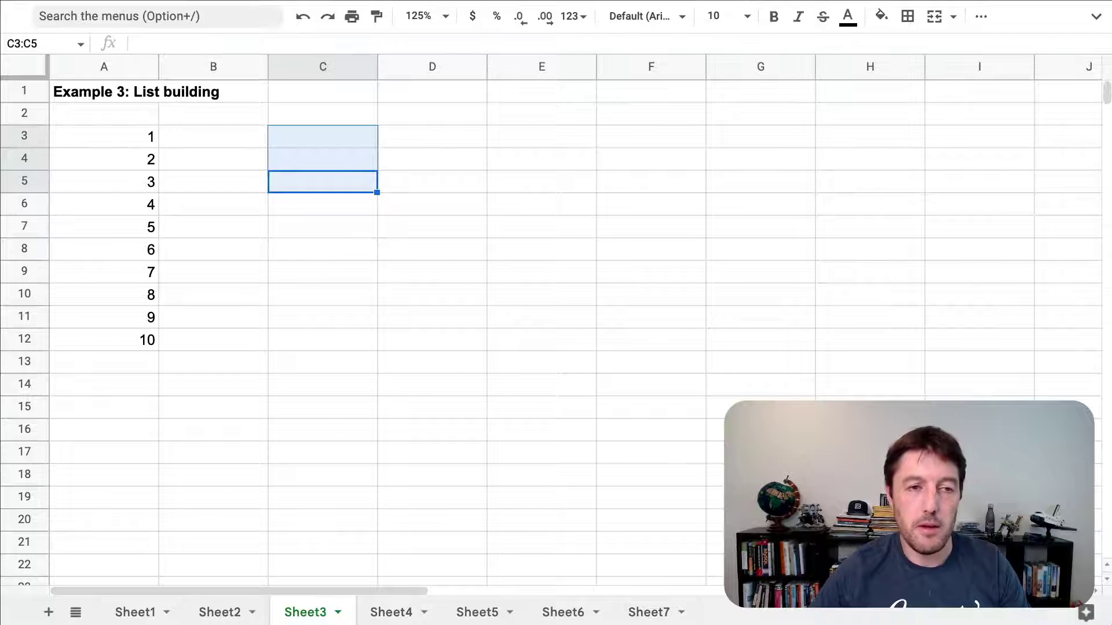
{"action": "key", "text": "Left"}
{"action": "key", "text": "Up"}
{"action": "key", "text": "Up"}
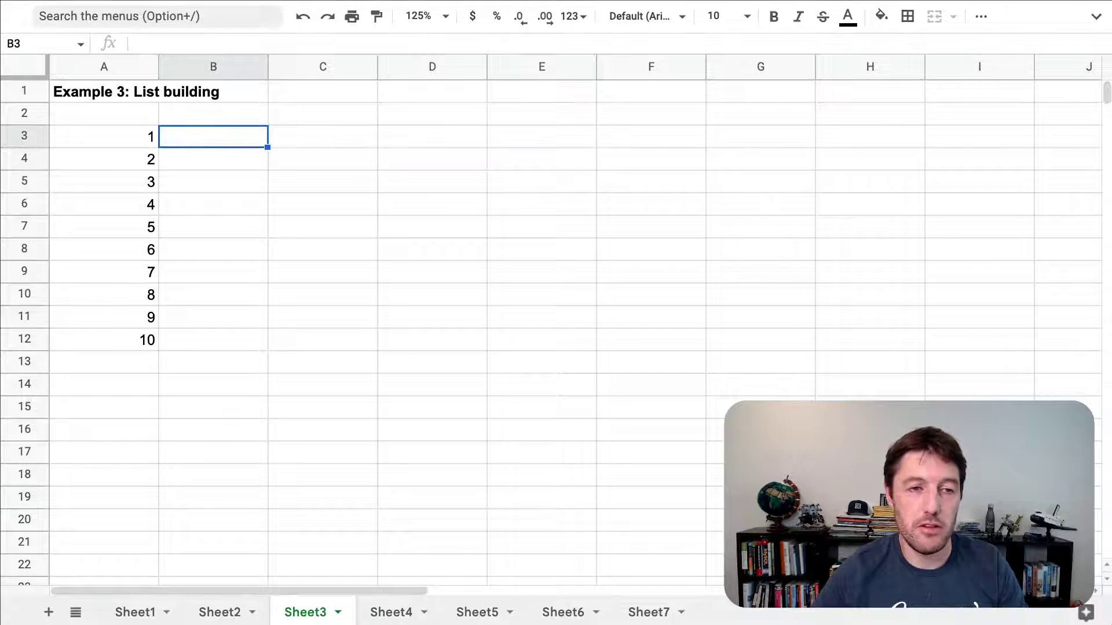
{"action": "key", "text": "Right"}
Step: Move the SEQUENCE list from A3 to B3 and enter 10 as the count in A3
{"action": "key", "text": "Left"}
{"action": "key", "text": "Left"}
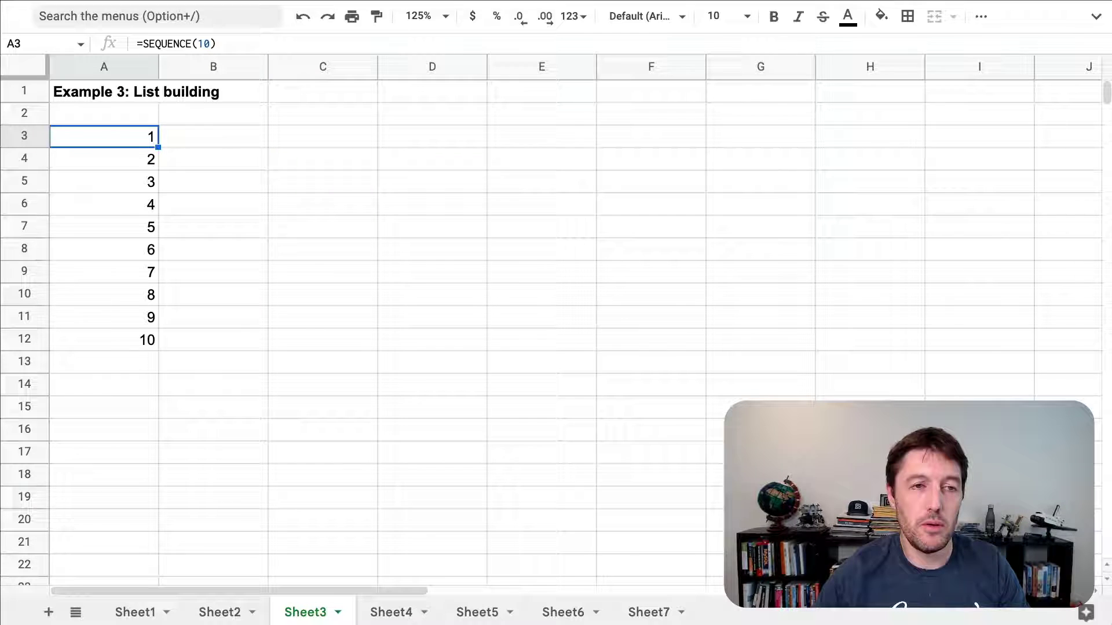
{"action": "left_click_drag", "start_coordinate": [135, 127], "coordinate": [227, 136]}
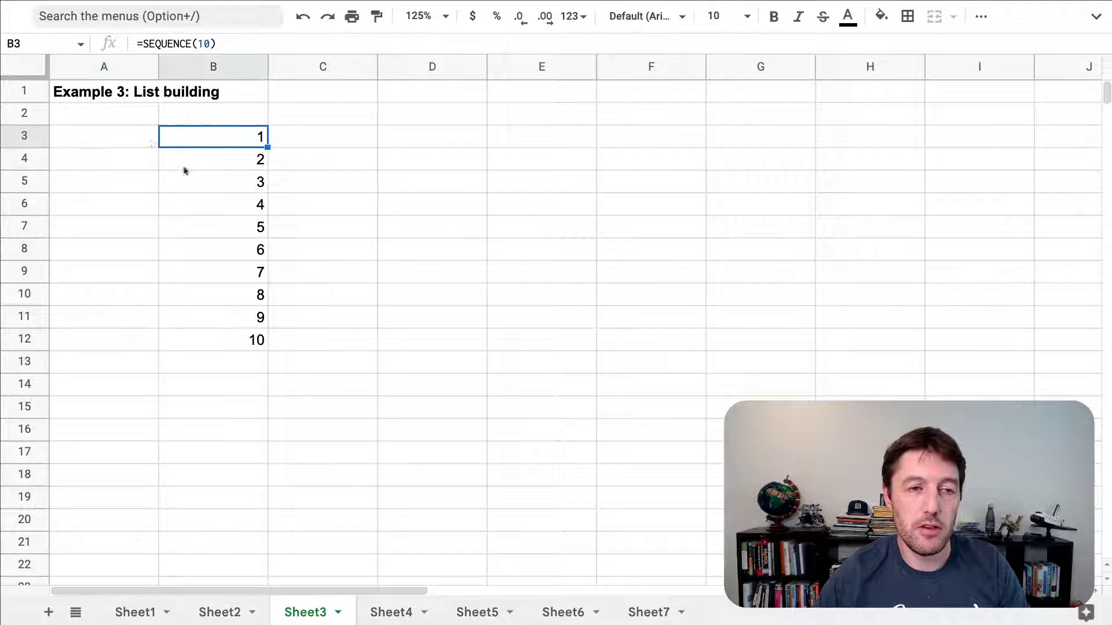
{"action": "left_click", "coordinate": [144, 139]}
{"action": "type", "text": "10"}
{"action": "key", "text": "Return"}
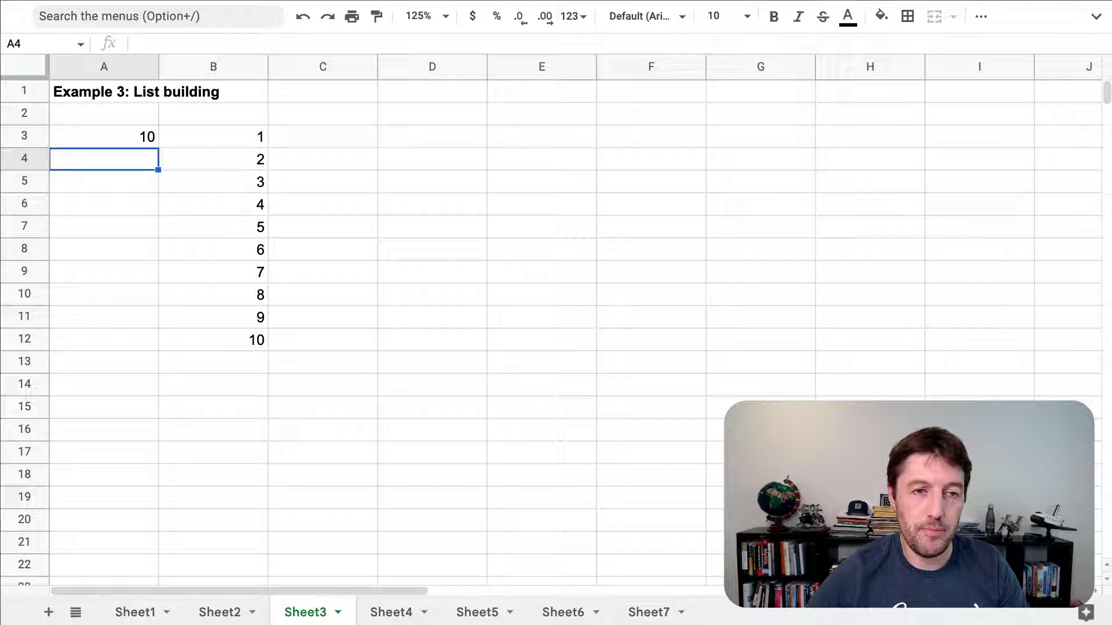
Step: Change the B3 formula to =SEQUENCE(A3) so its length follows A3
{"action": "left_click", "coordinate": [186, 135]}
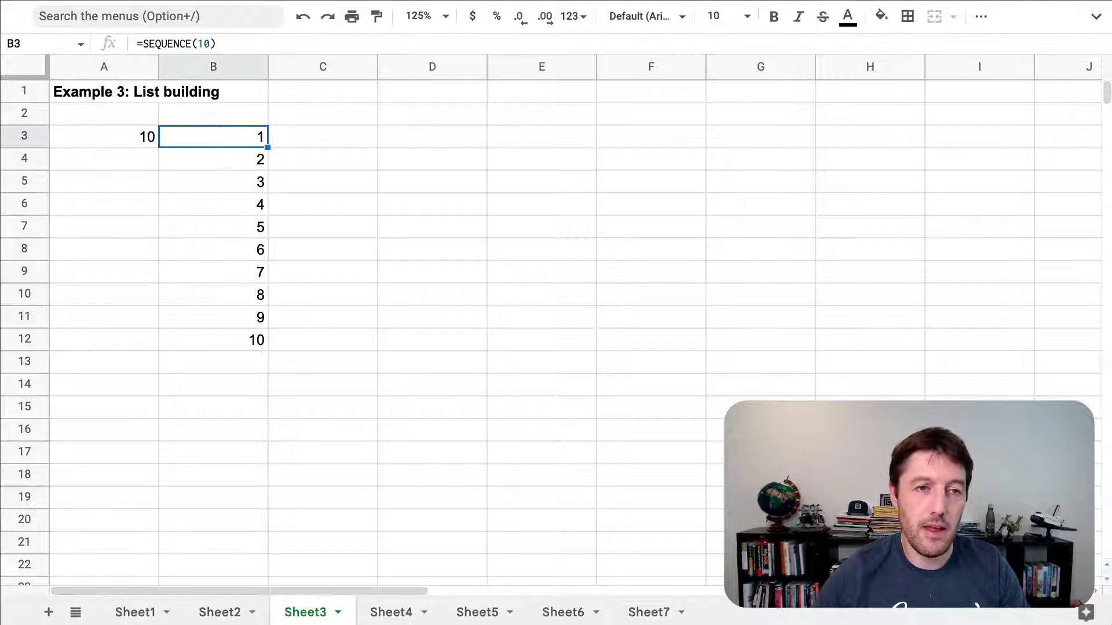
{"action": "double_click", "coordinate": [252, 143]}
{"action": "left_click_drag", "start_coordinate": [255, 135], "coordinate": [237, 135]}
{"action": "type", "text": "C3"}
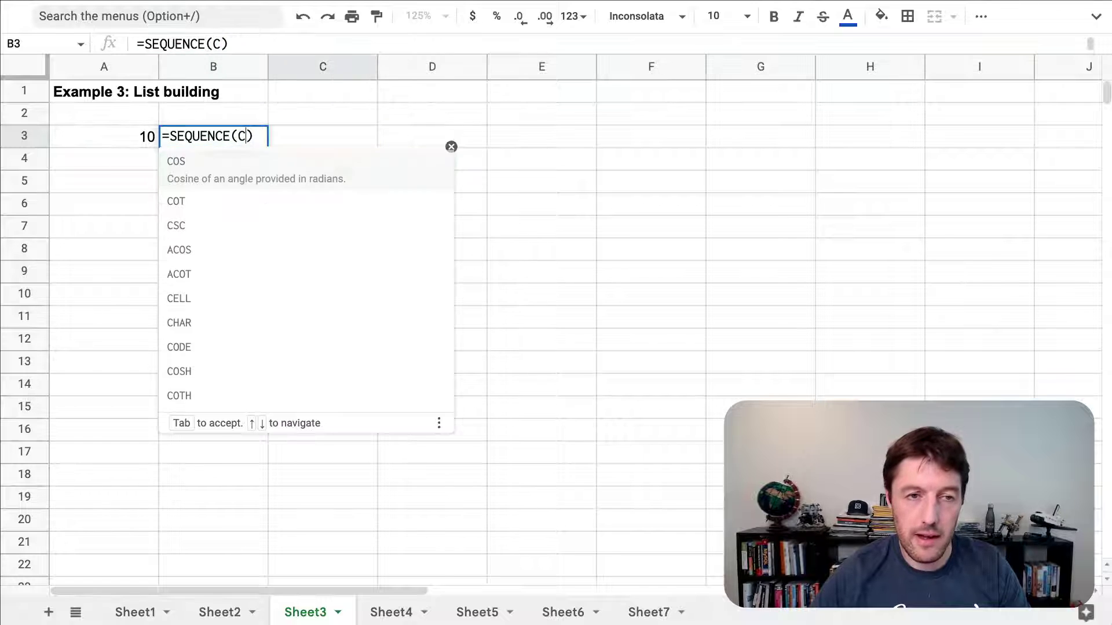
{"action": "key", "text": "BackSpace"}
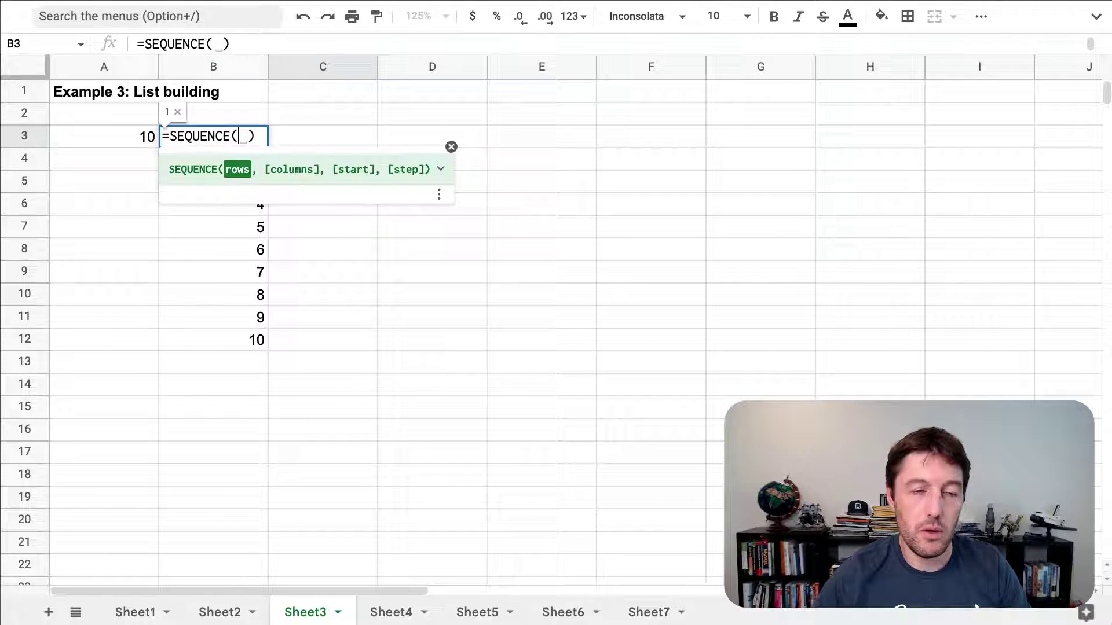
{"action": "left_click", "coordinate": [143, 146]}
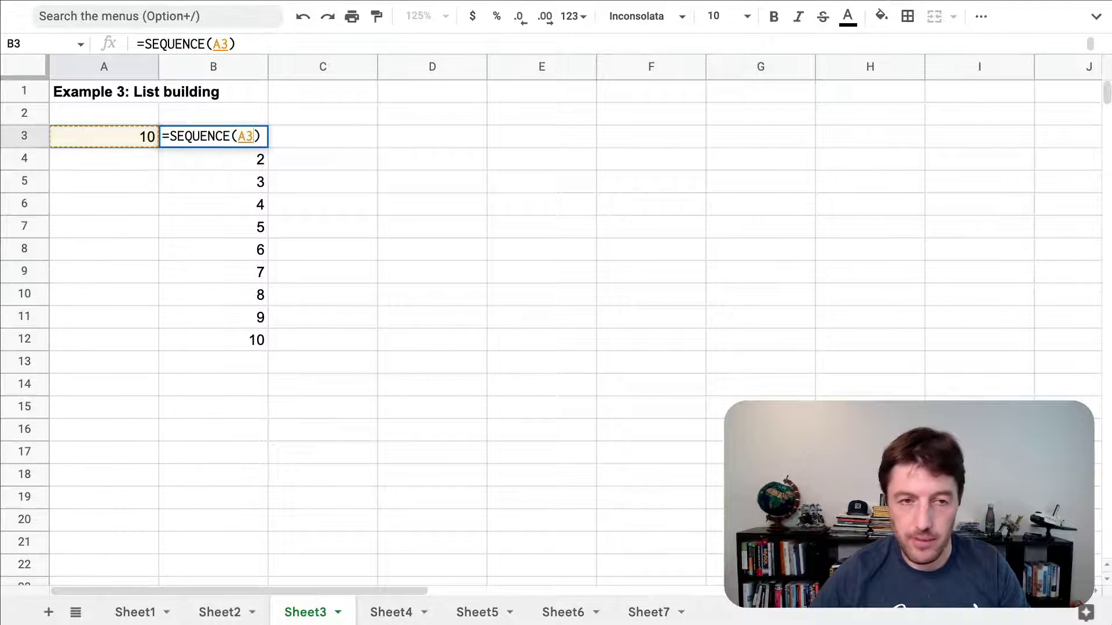
{"action": "key", "text": "Return"}
Step: Change the count in A3 to 5, then to 8
{"action": "left_click", "coordinate": [116, 137]}
{"action": "type", "text": "5"}
{"action": "key", "text": "Return"}
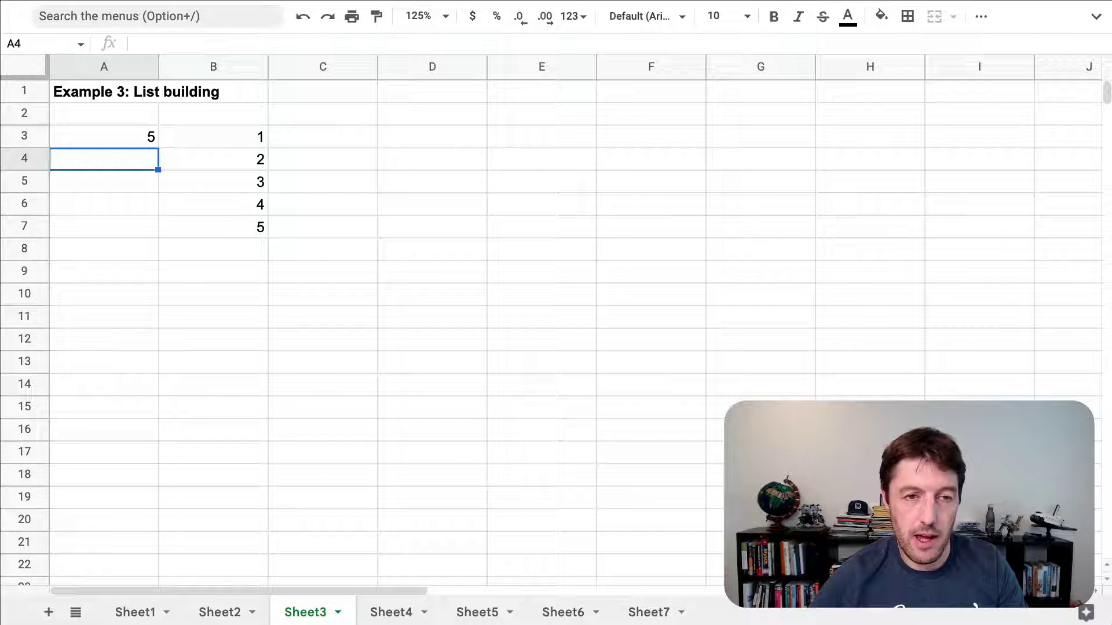
{"action": "left_click", "coordinate": [105, 136]}
{"action": "type", "text": "8"}
{"action": "key", "text": "Return"}
Step: Review the count in A3 and the =SEQUENCE(A3) formula in B3 without editing
{"action": "left_click", "coordinate": [104, 136]}
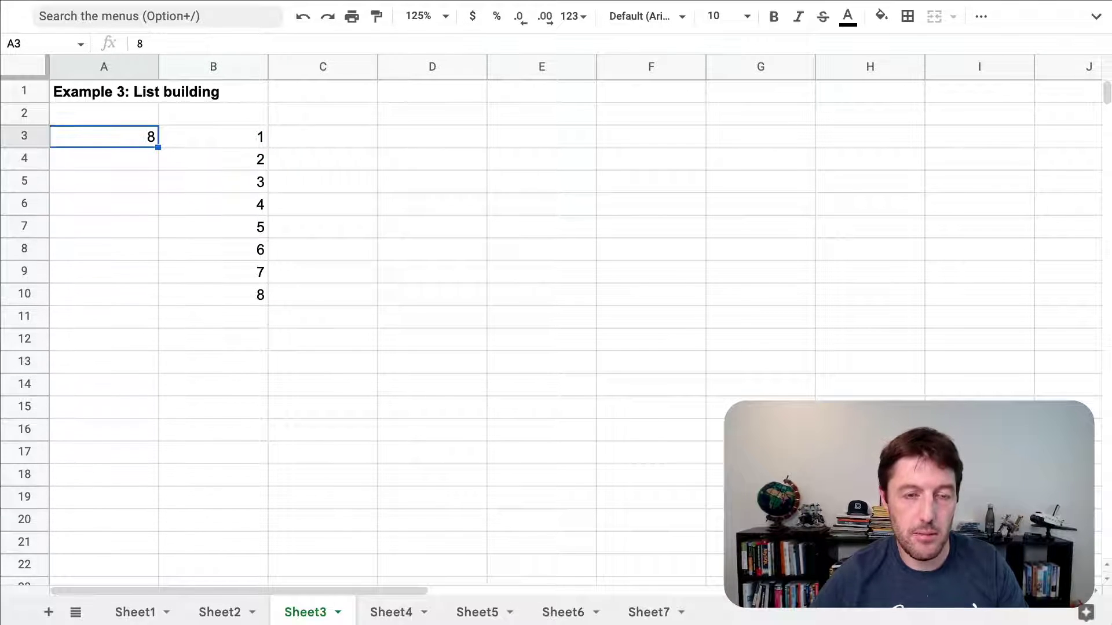
{"action": "left_click", "coordinate": [214, 137]}
{"action": "left_click", "coordinate": [323, 137]}
{"action": "left_click", "coordinate": [432, 137]}
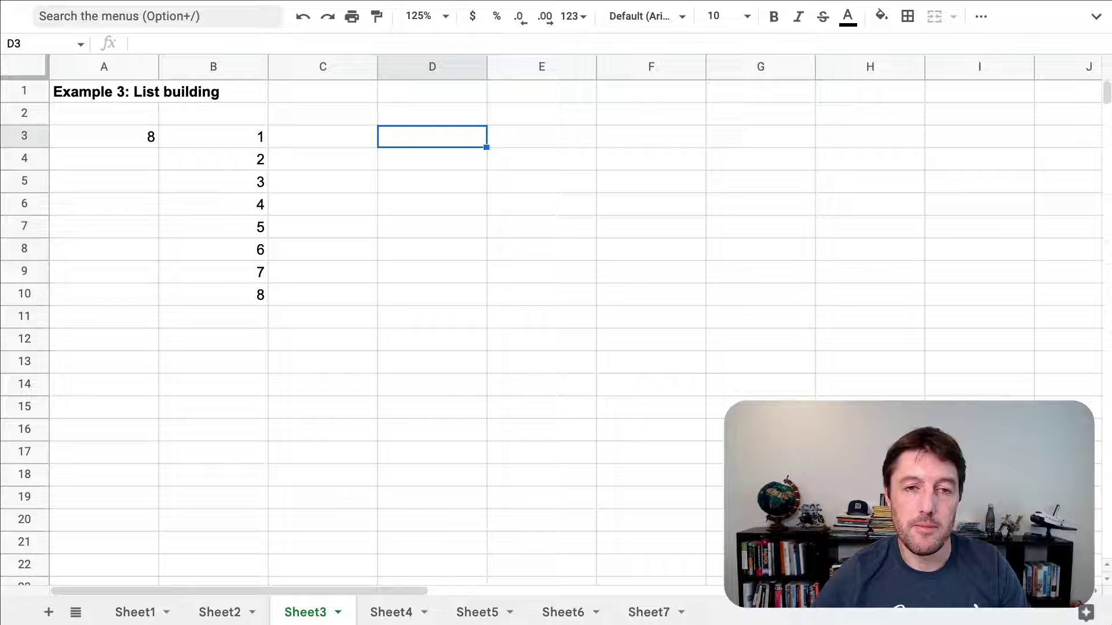
{"action": "key", "text": "Left"}
{"action": "key", "text": "Left"}
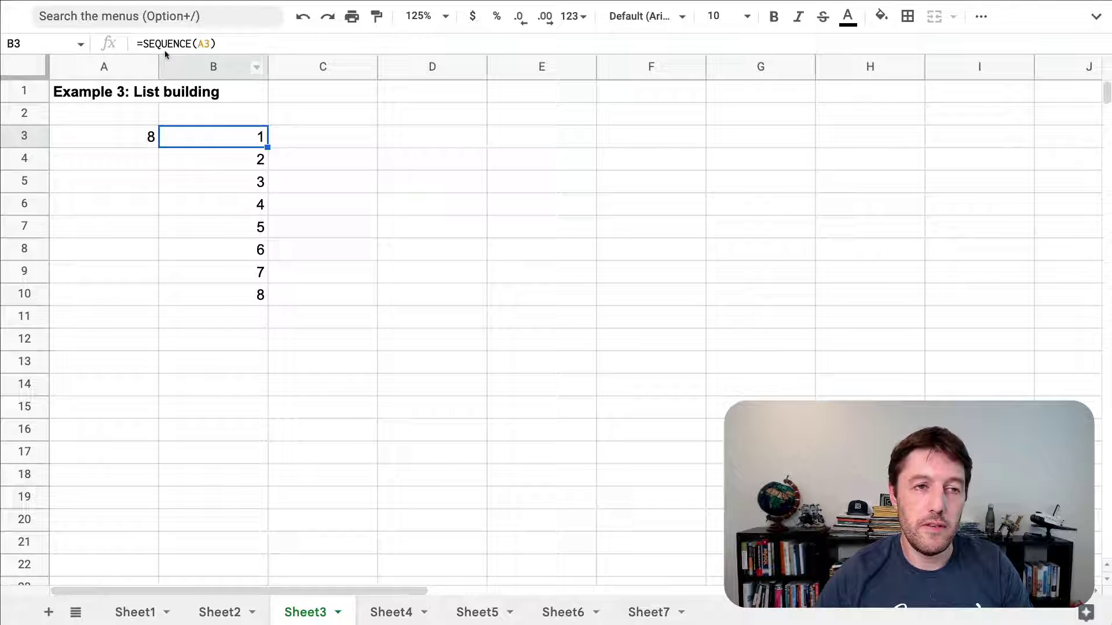
{"action": "left_click_drag", "start_coordinate": [145, 43], "coordinate": [271, 46]}
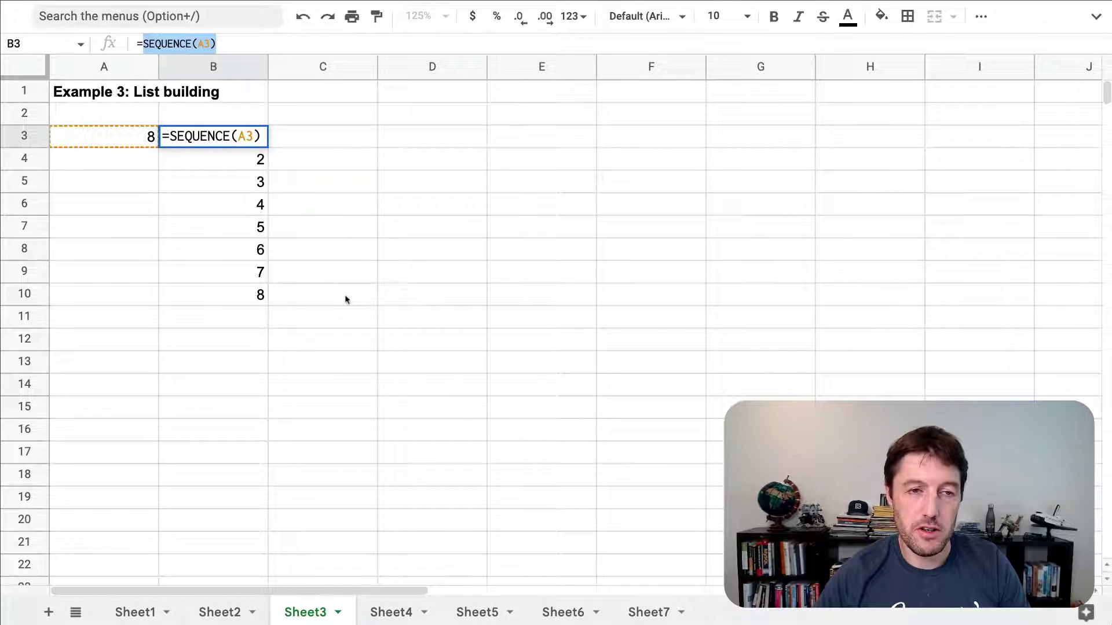
{"action": "key", "text": "Escape"}
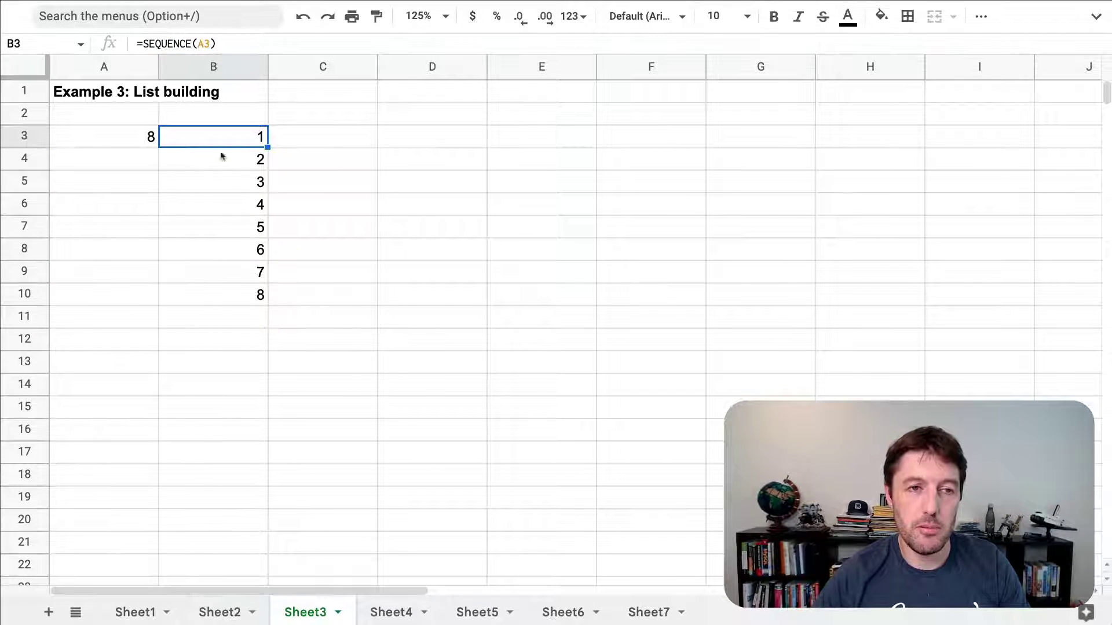
{"action": "left_click_drag", "start_coordinate": [145, 44], "coordinate": [283, 50]}
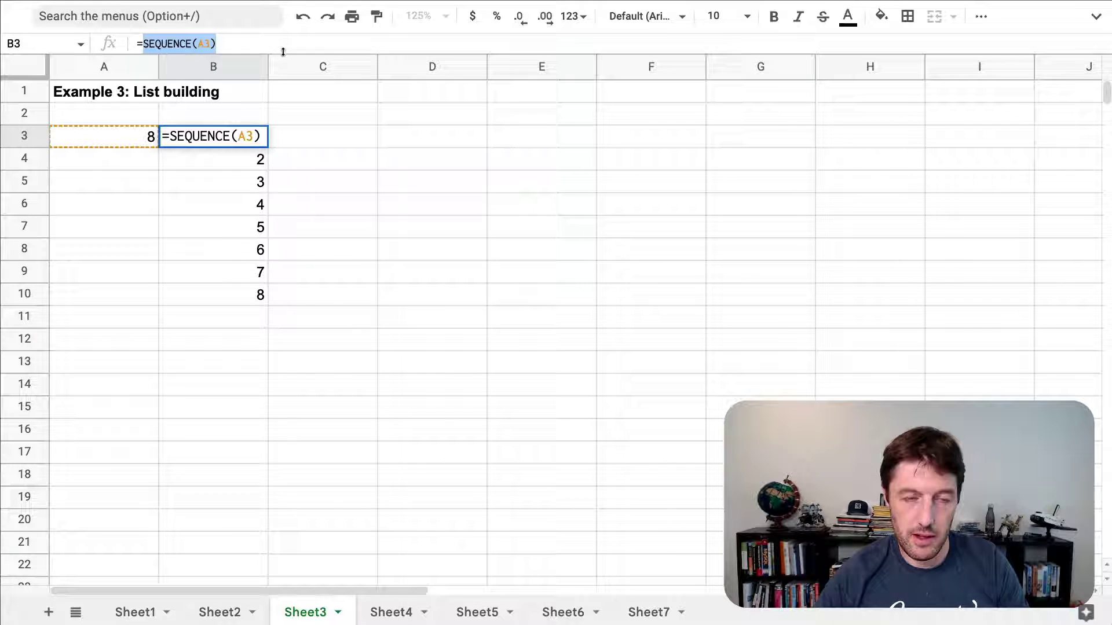
{"action": "key", "text": "Escape"}
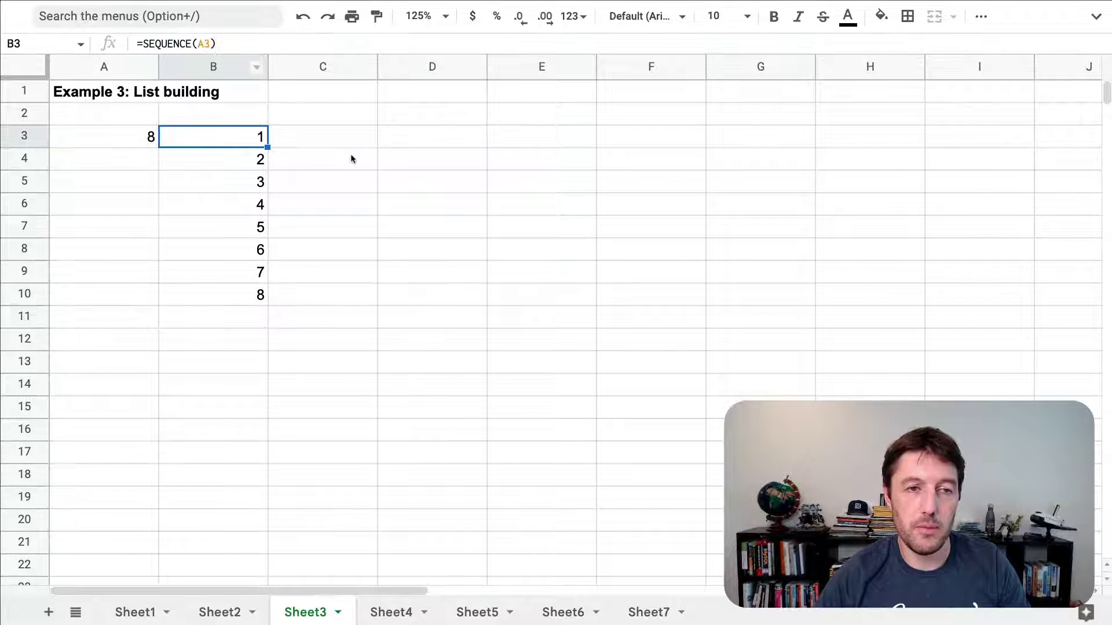
Step: Enter =MAP(SEQUENCE(A3),LAMBDA(el,el)) in D3
{"action": "left_click", "coordinate": [390, 141]}
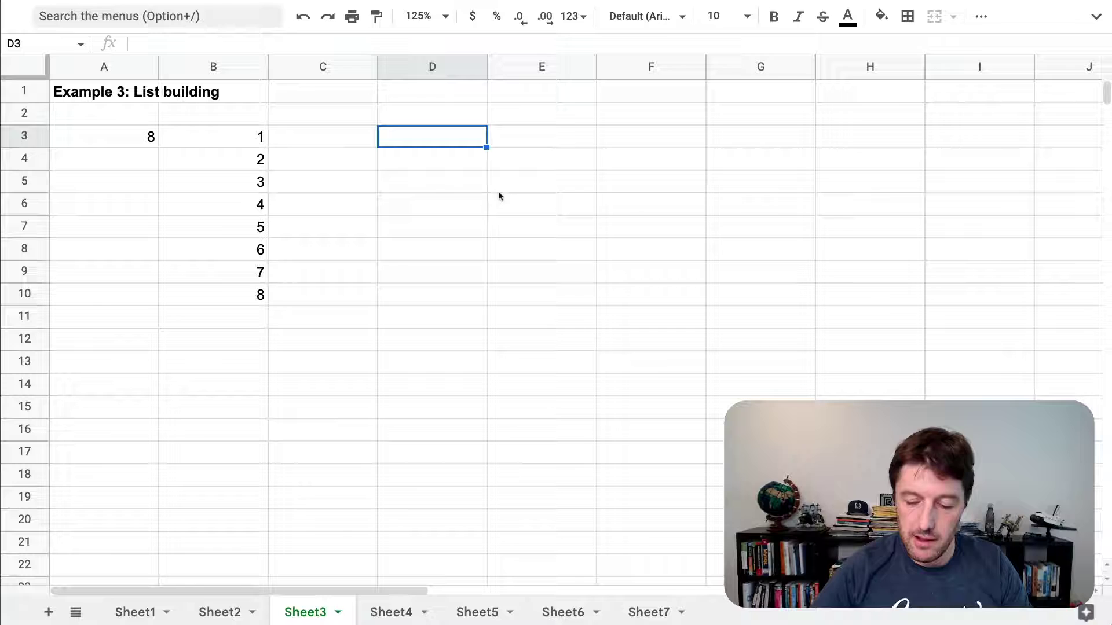
{"action": "type", "text": "=map"}
{"action": "key", "text": "Tab"}
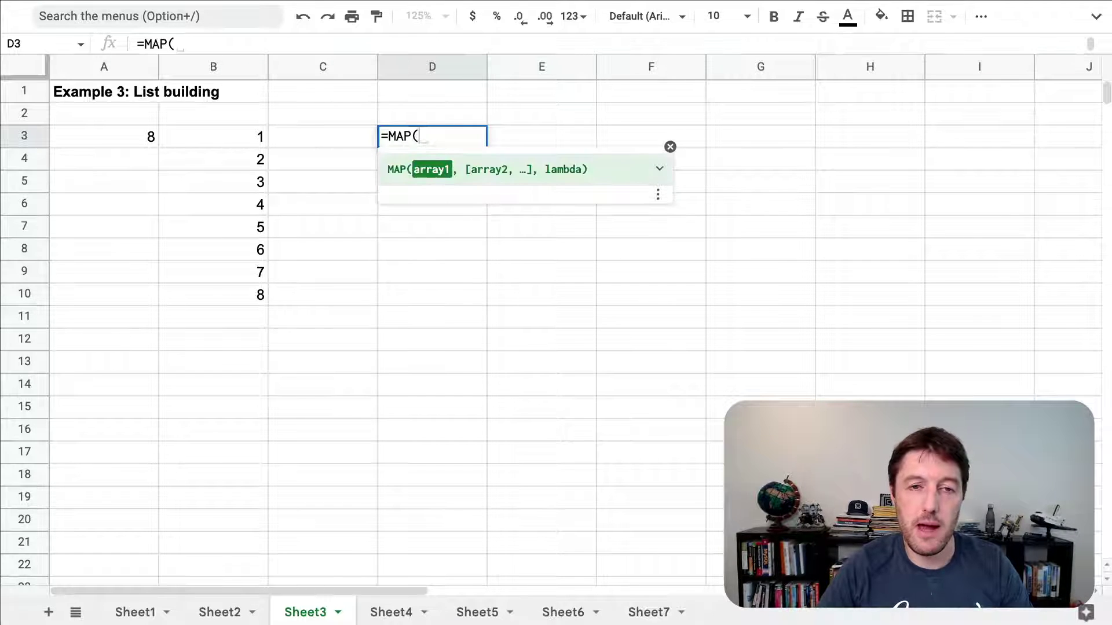
{"action": "type", "text": "SEQUENCE(A3)"}
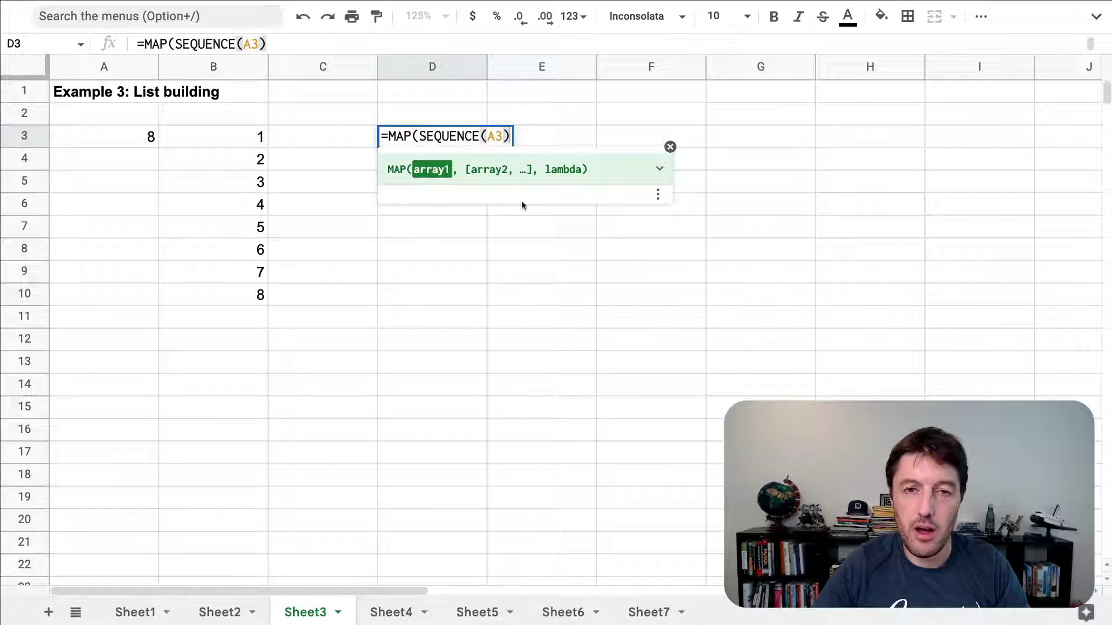
{"action": "type", "text": ",1am"}
{"action": "key", "text": "Tab"}
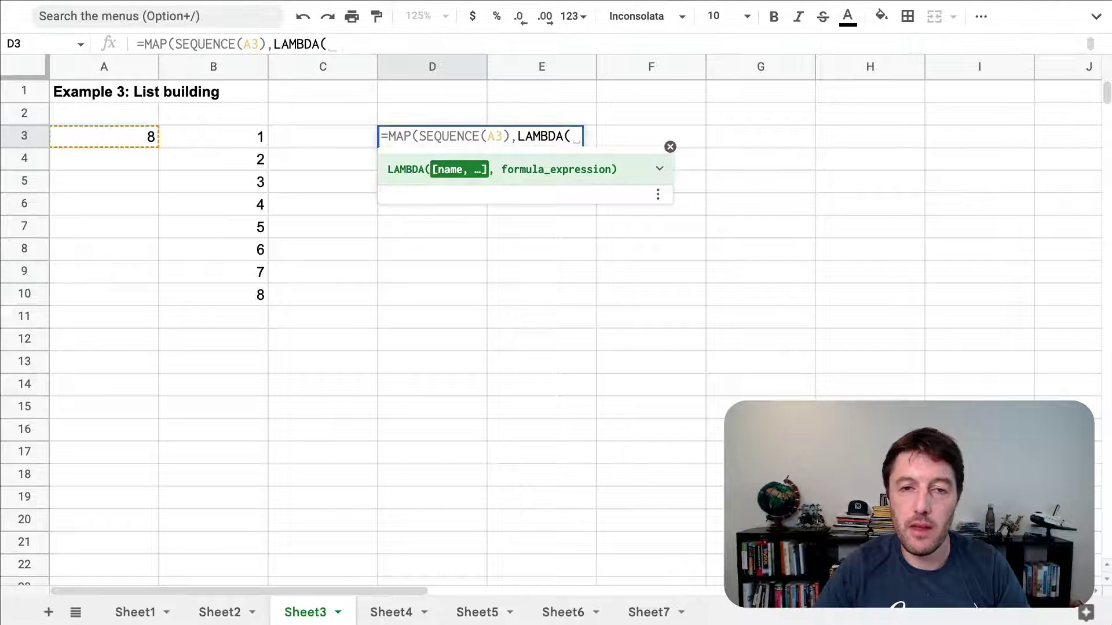
{"action": "type", "text": "el"}
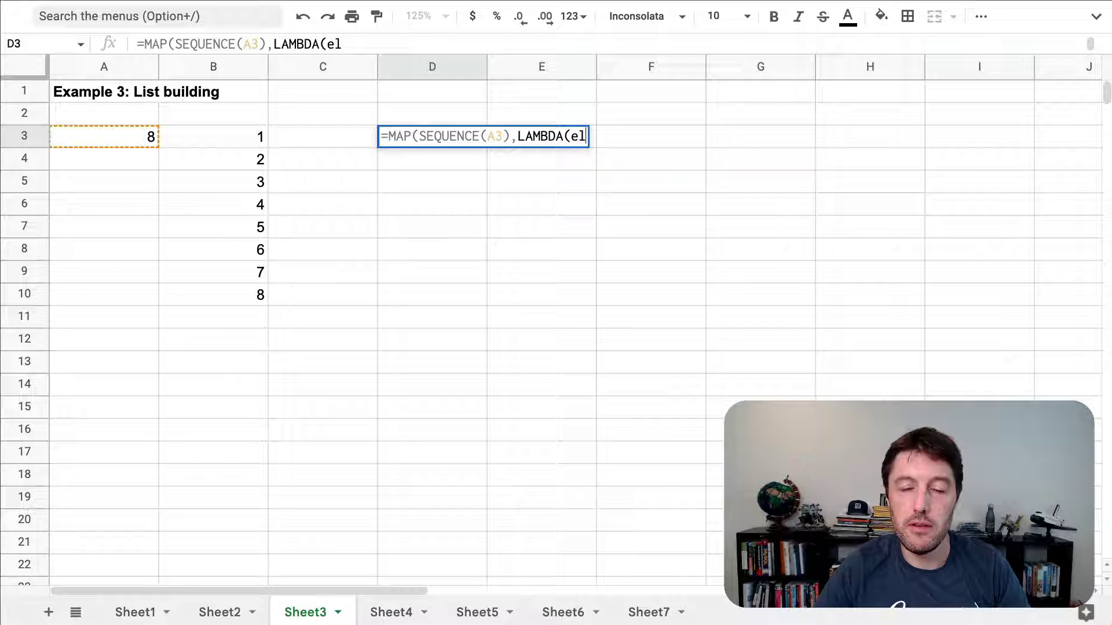
{"action": "type", "text": ",el))"}
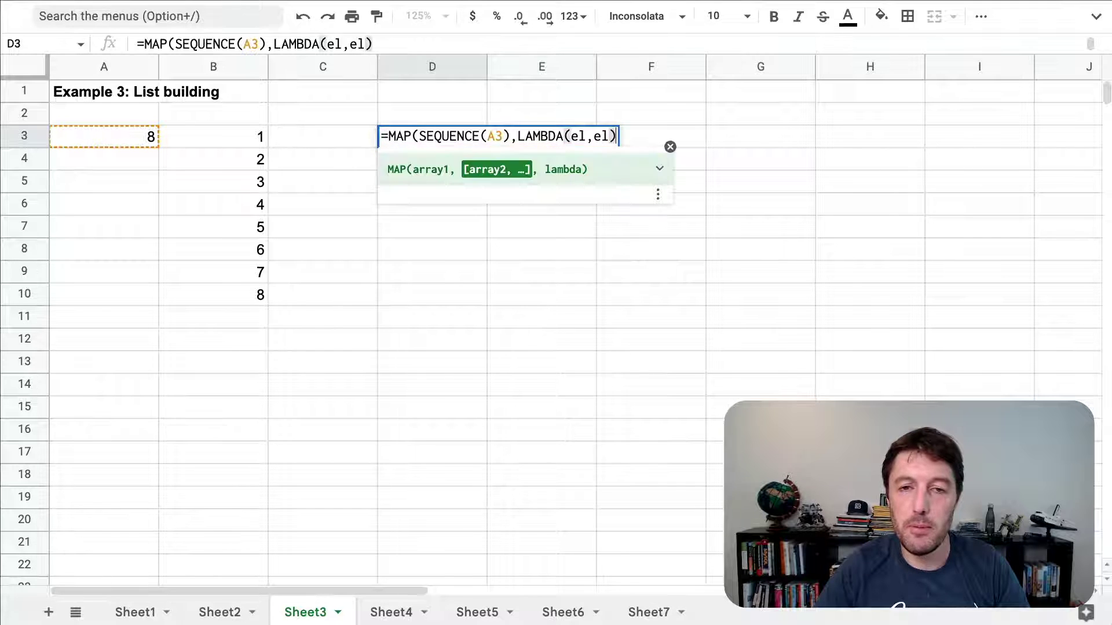
{"action": "key", "text": "Return"}
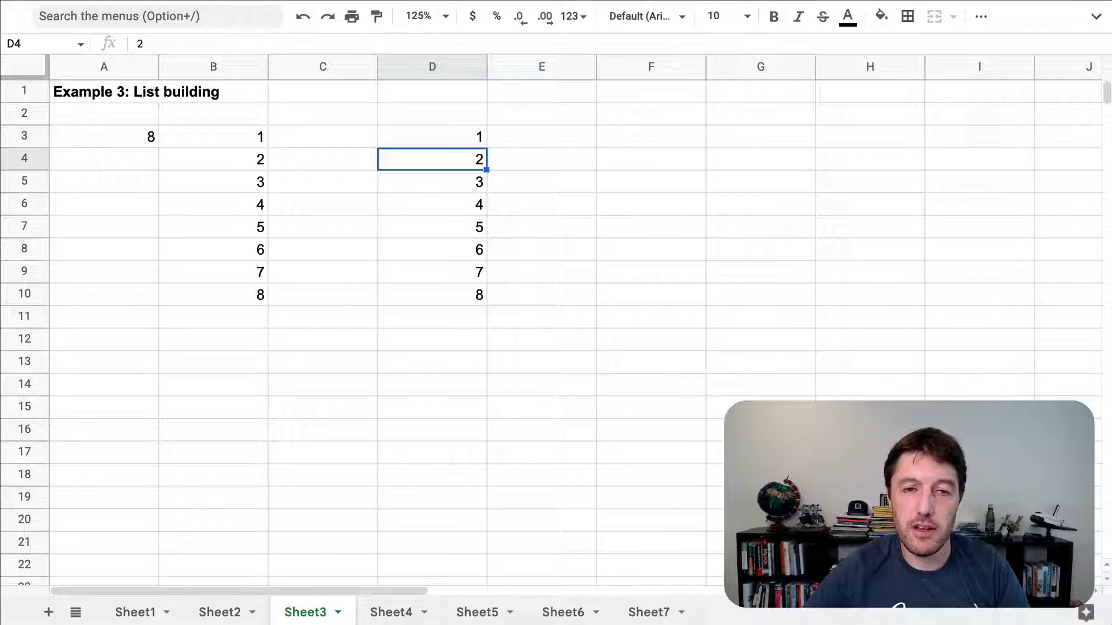
{"action": "key", "text": "Up"}
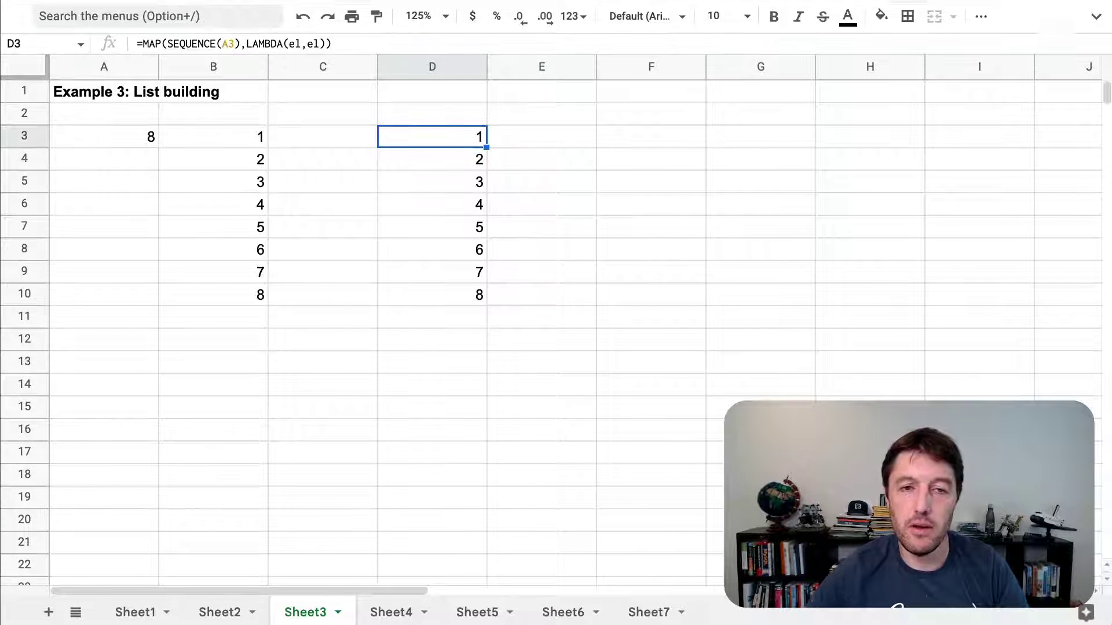
Step: Set the count in A3 to 10 and review the SEQUENCE(A3) part of D3's formula
{"action": "left_click", "coordinate": [119, 140]}
{"action": "type", "text": "10"}
{"action": "key", "text": "Return"}
{"action": "key", "text": "Up"}
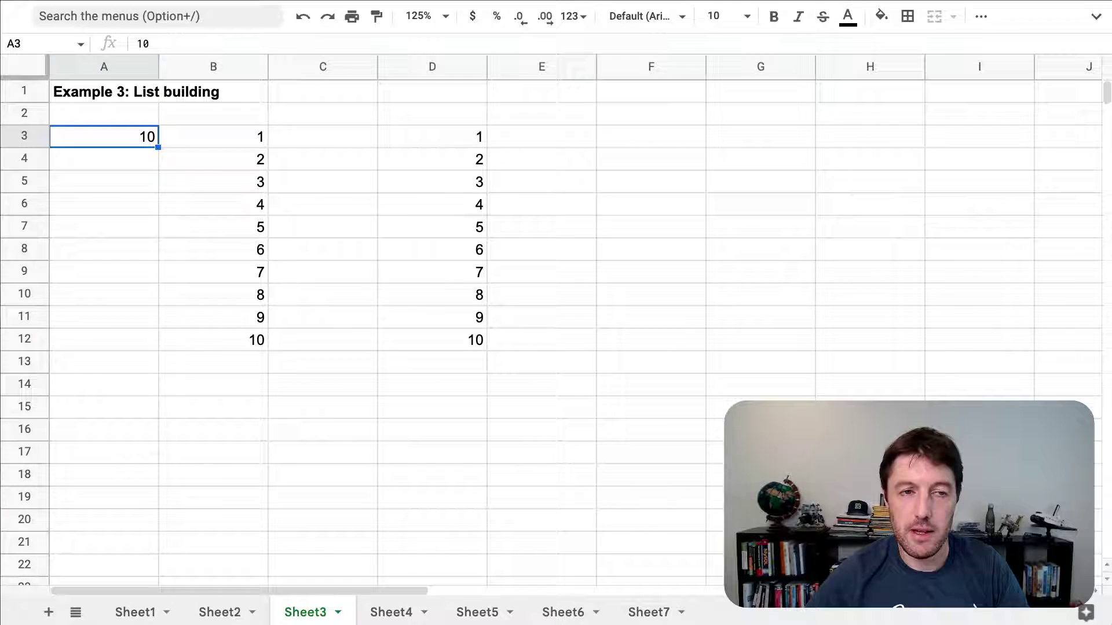
{"action": "key", "text": "Right"}
{"action": "key", "text": "Right"}
{"action": "key", "text": "Right"}
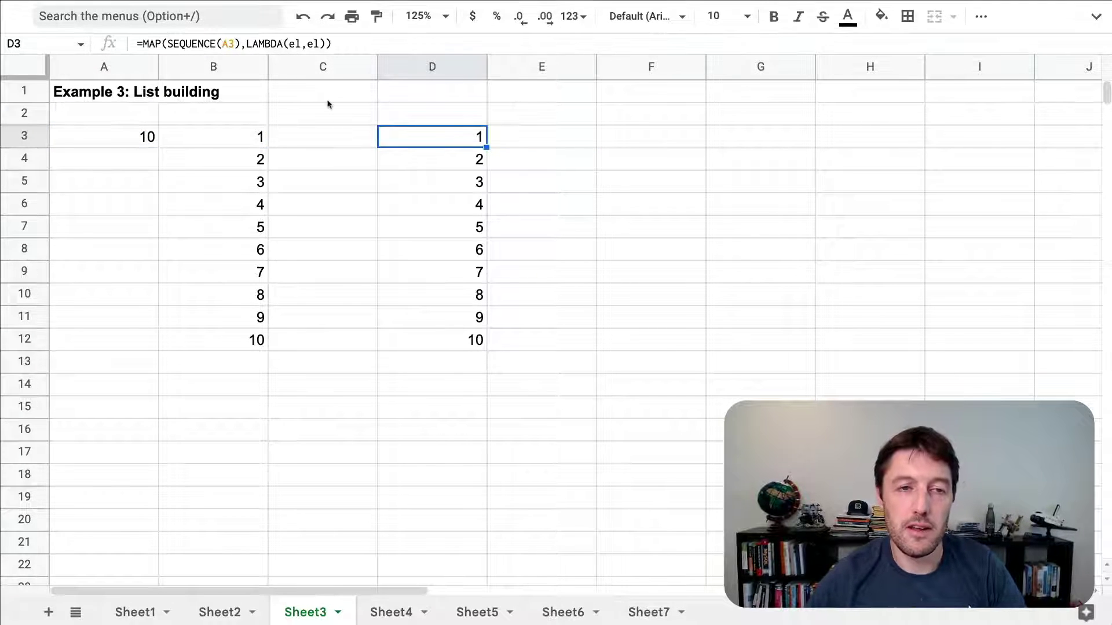
{"action": "double_click", "coordinate": [448, 138]}
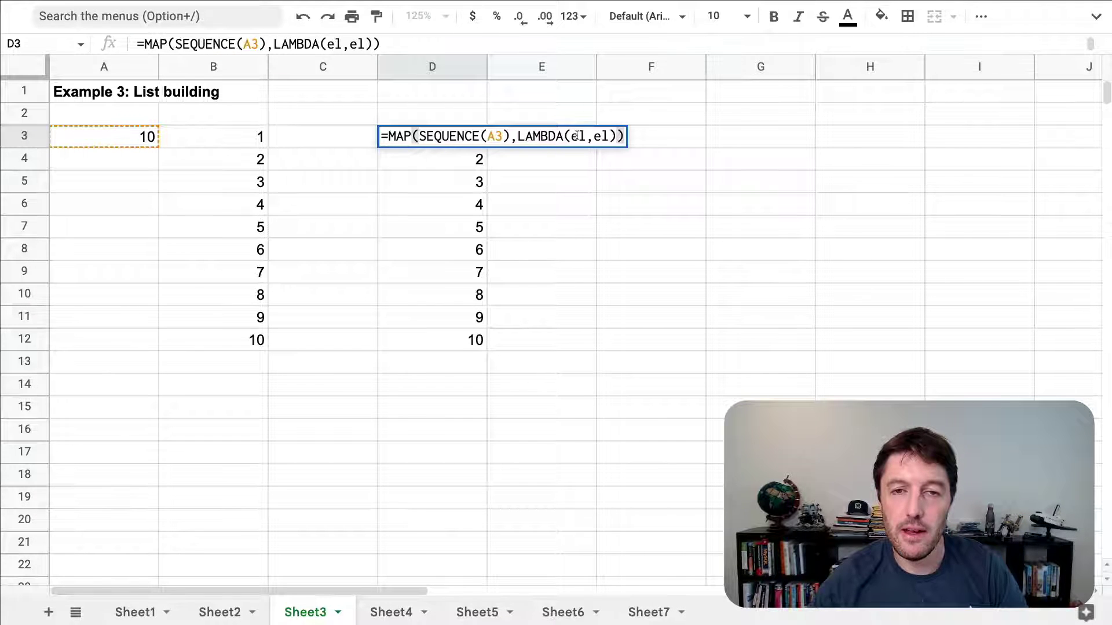
{"action": "left_click_drag", "start_coordinate": [512, 137], "coordinate": [418, 136]}
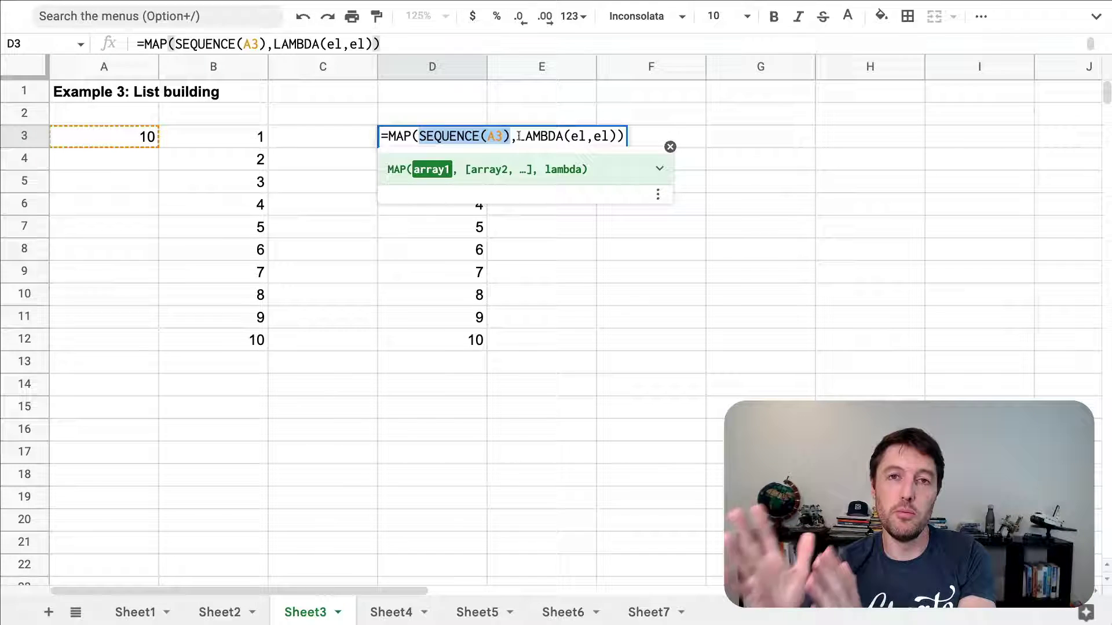
Step: Change D3's lambda to el*2 so column D shows 2 to 20
{"action": "left_click", "coordinate": [605, 135]}
{"action": "type", "text": "*2"}
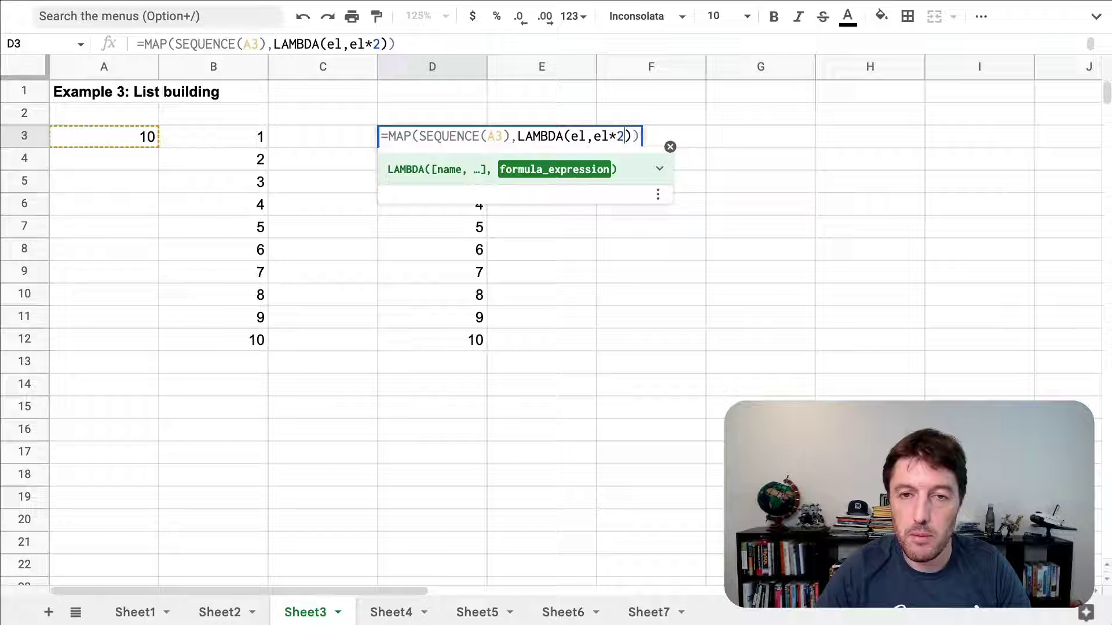
{"action": "key", "text": "Return"}
{"action": "left_click", "coordinate": [432, 136]}
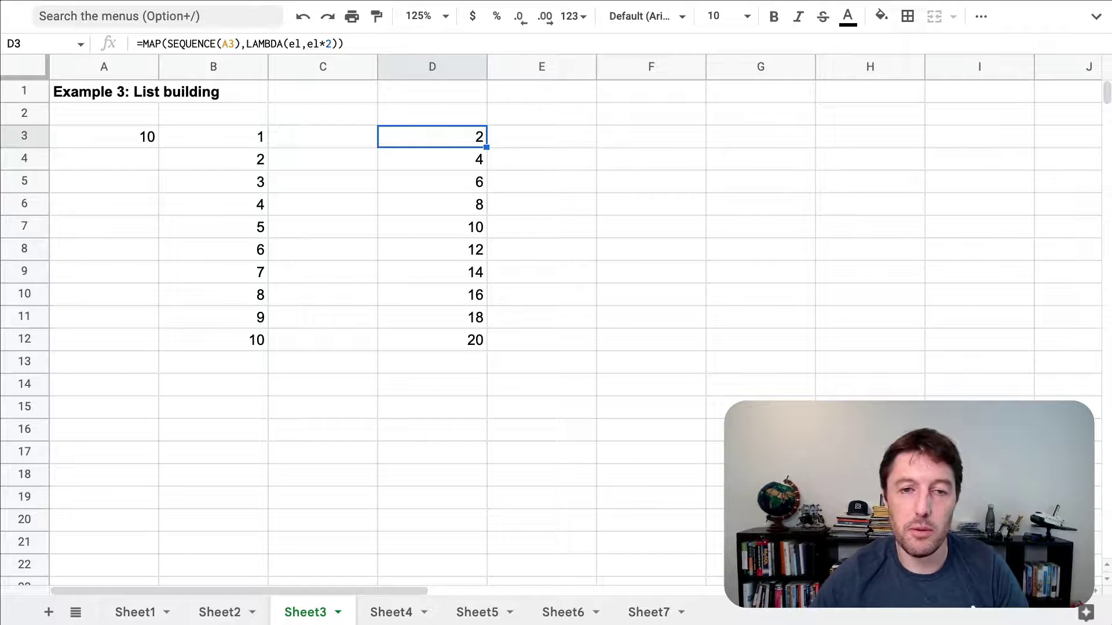
Step: Replace the lambda output with el&" of "&a3 so D3:D12 reads 1 of 10 through 10 of 10
{"action": "double_click", "coordinate": [469, 141]}
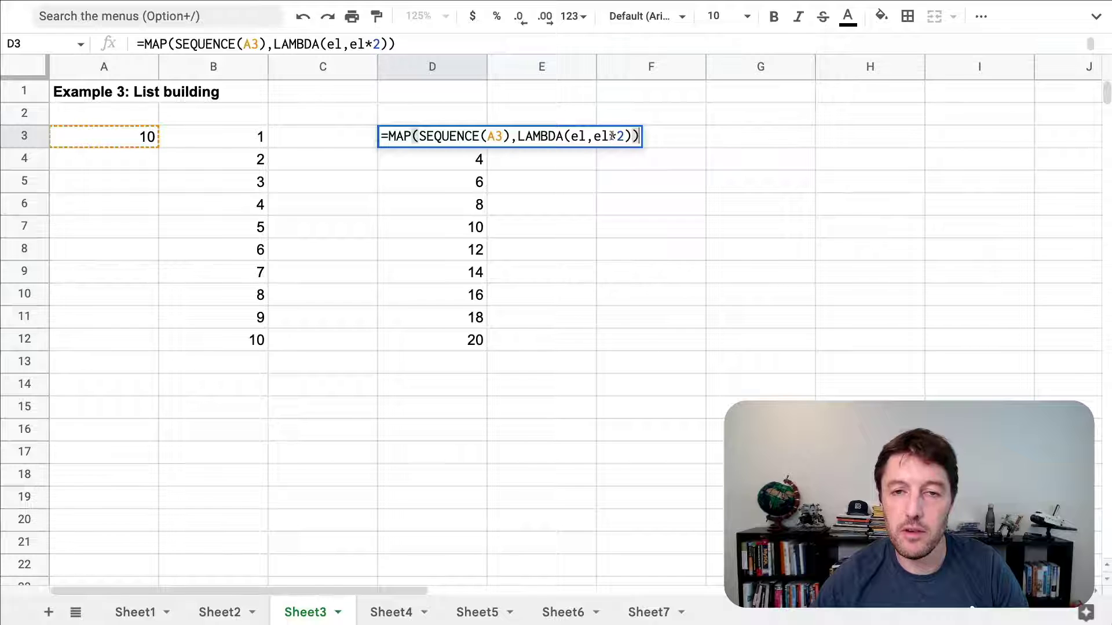
{"action": "left_click_drag", "start_coordinate": [612, 135], "coordinate": [626, 135]}
{"action": "key", "text": "BackSpace"}
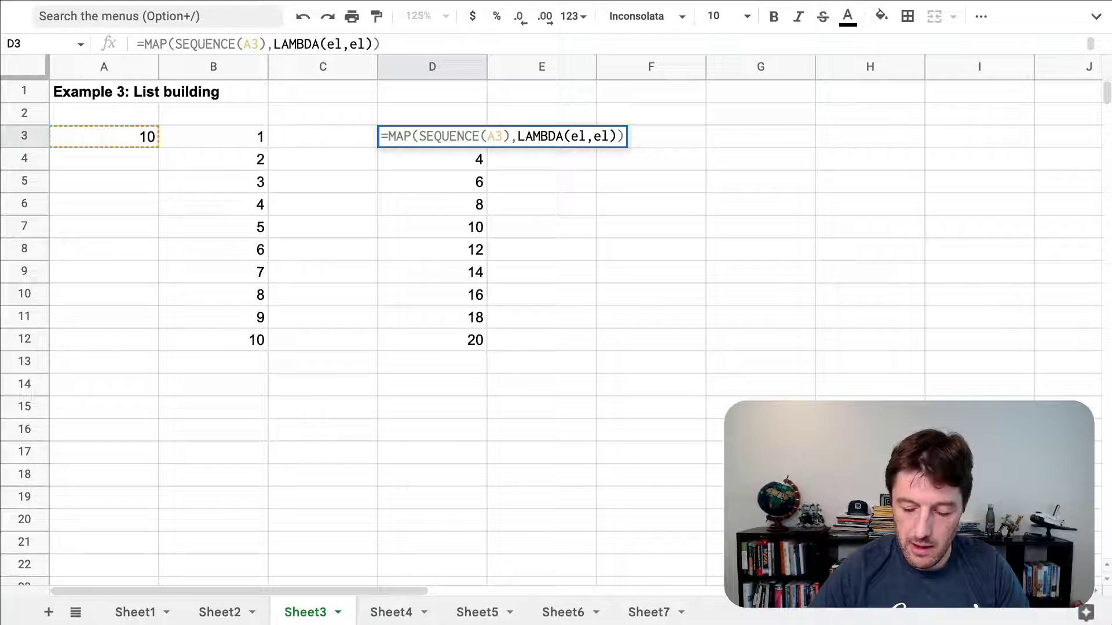
{"action": "type", "text": "&"}
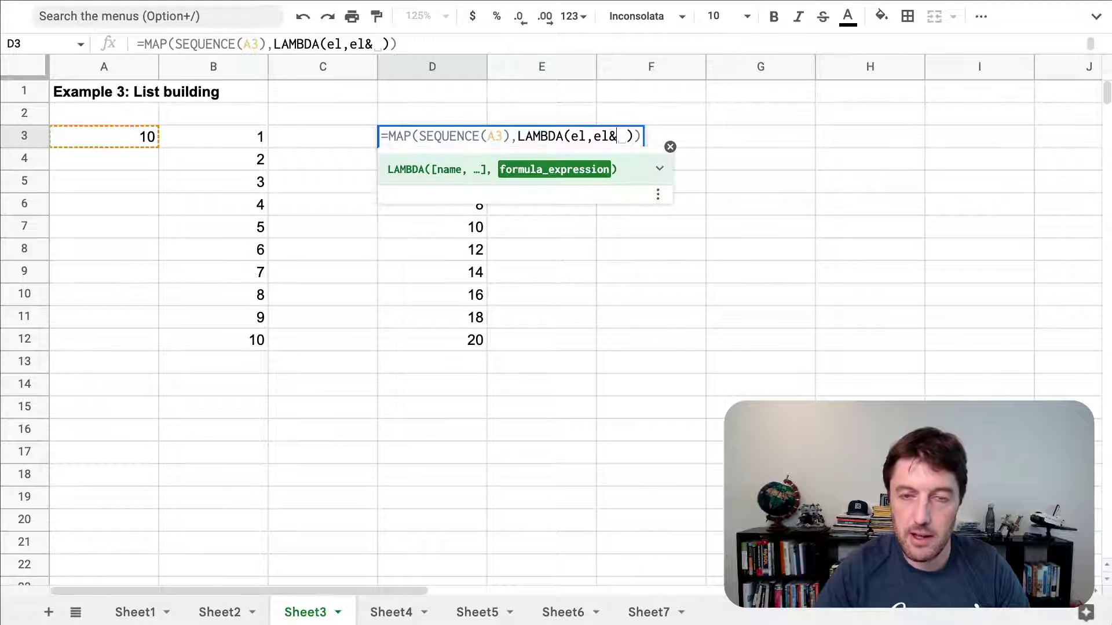
{"action": "type", "text": "\" of \""}
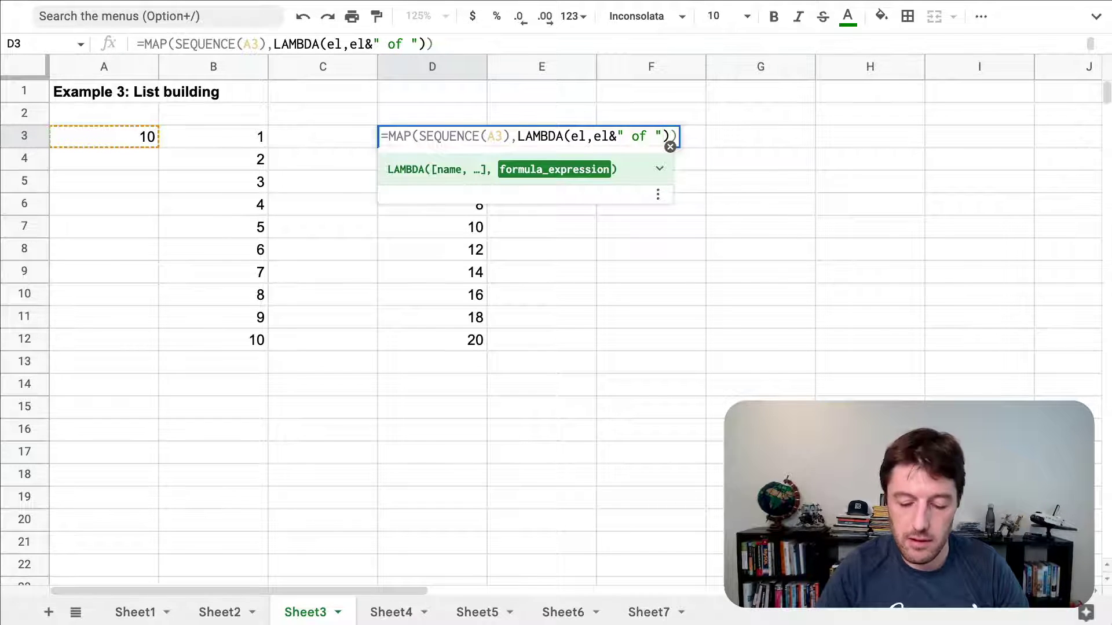
{"action": "type", "text": "&"}
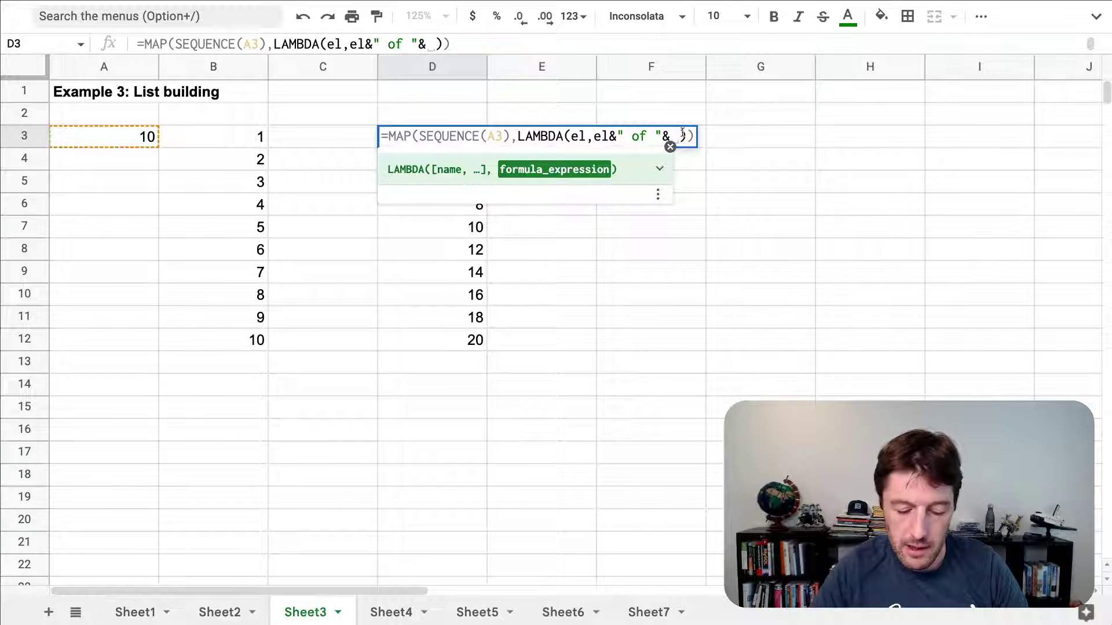
{"action": "type", "text": "a3"}
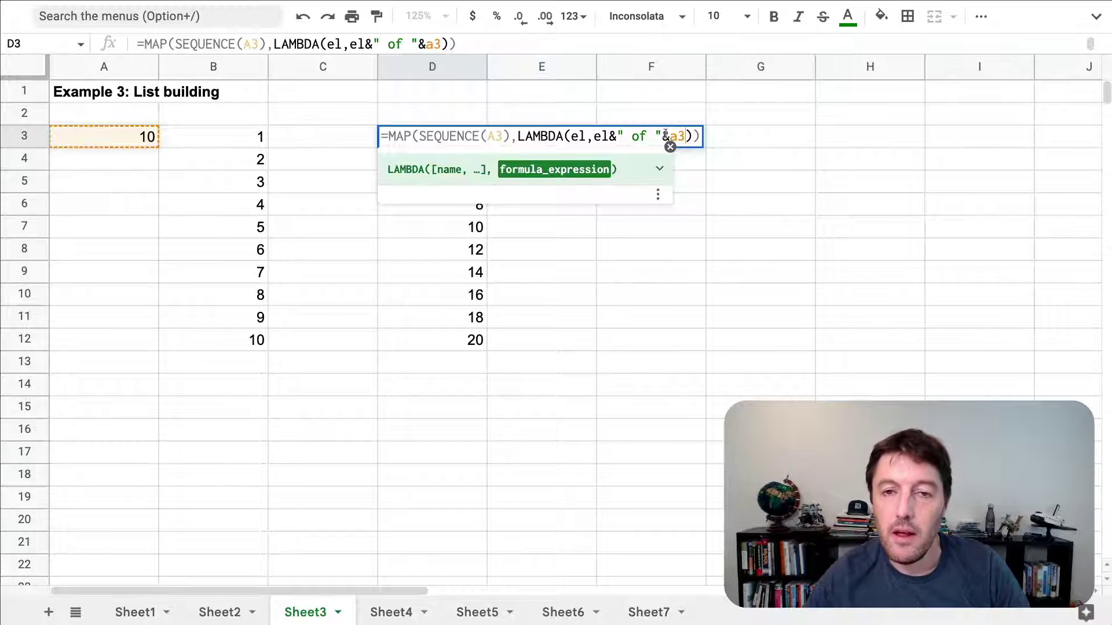
{"action": "left_click_drag", "start_coordinate": [595, 135], "coordinate": [686, 138]}
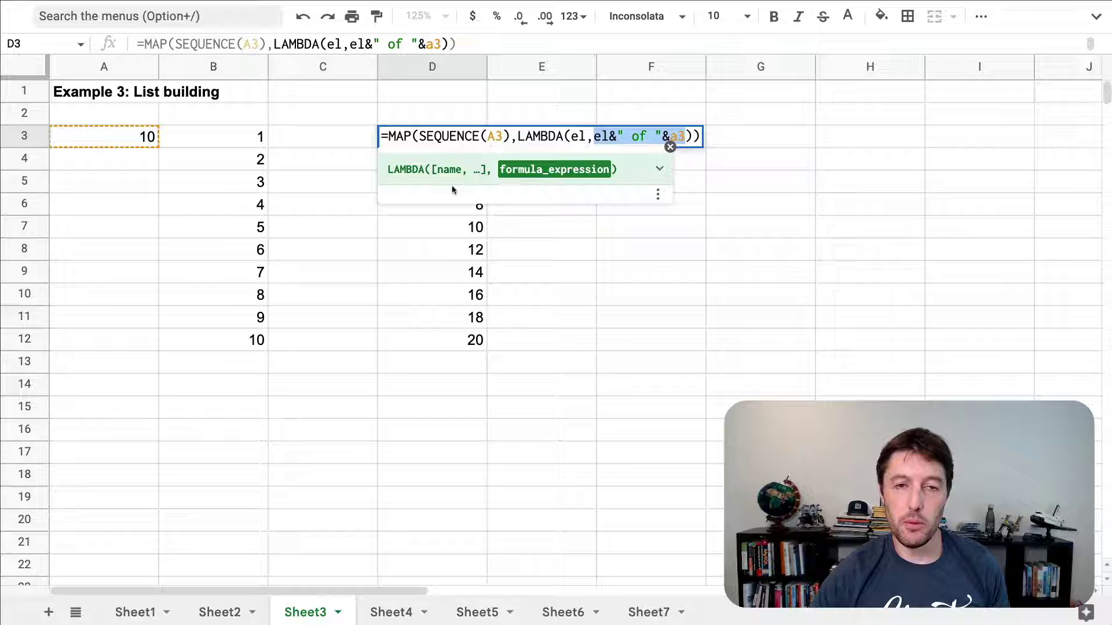
{"action": "left_click", "coordinate": [618, 135]}
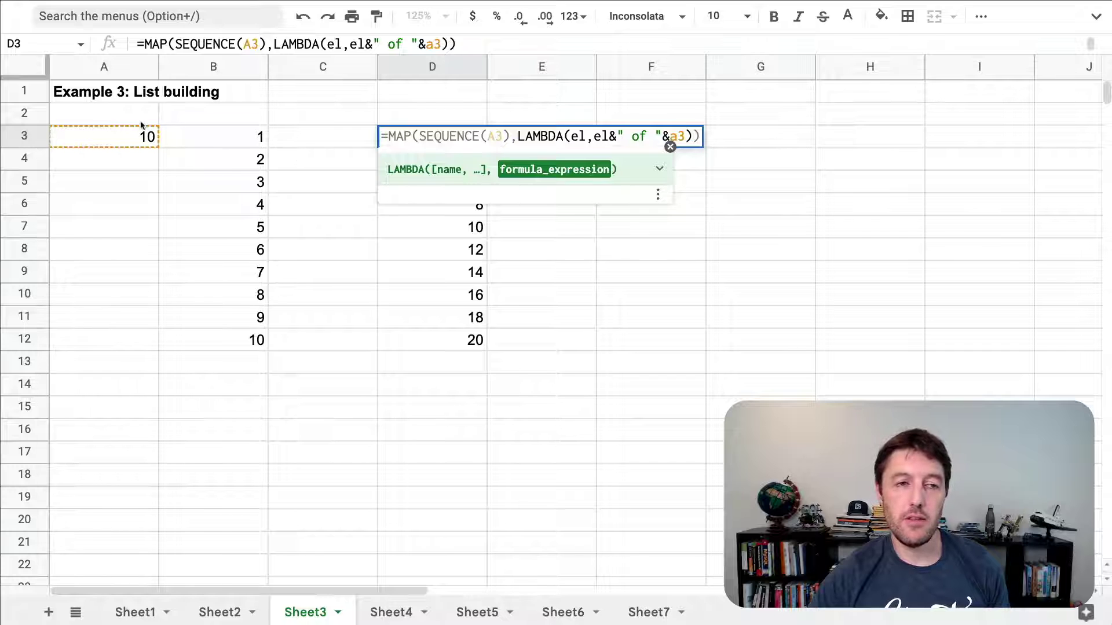
{"action": "key", "text": "Return"}
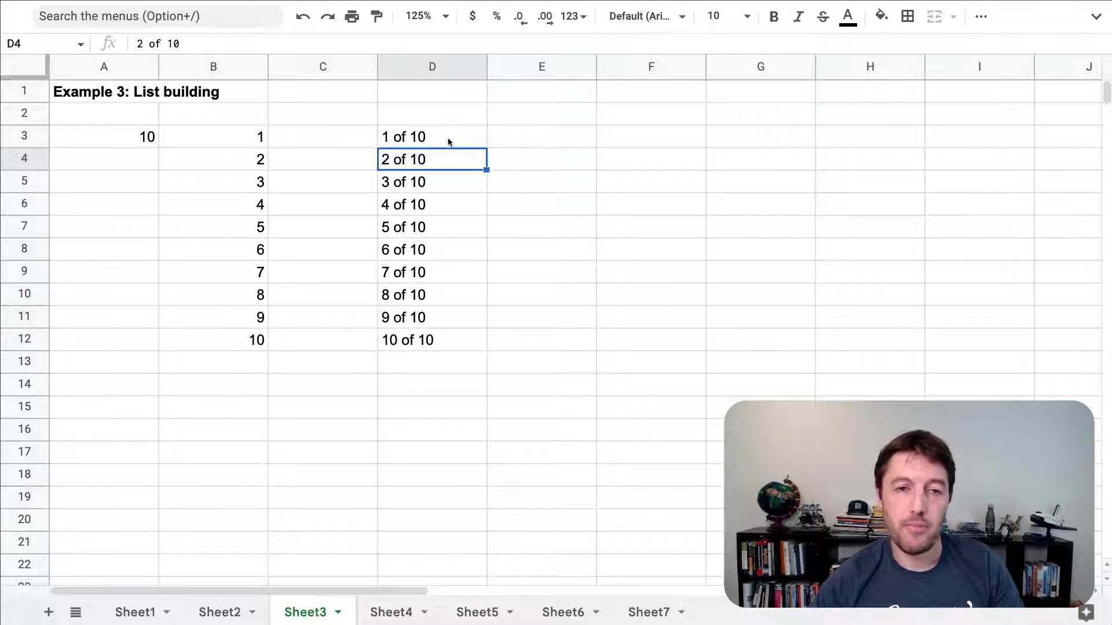
Step: Fill D3 yellow, then select the full result range D3:D12
{"action": "left_click", "coordinate": [449, 142]}
{"action": "left_click", "coordinate": [881, 17]}
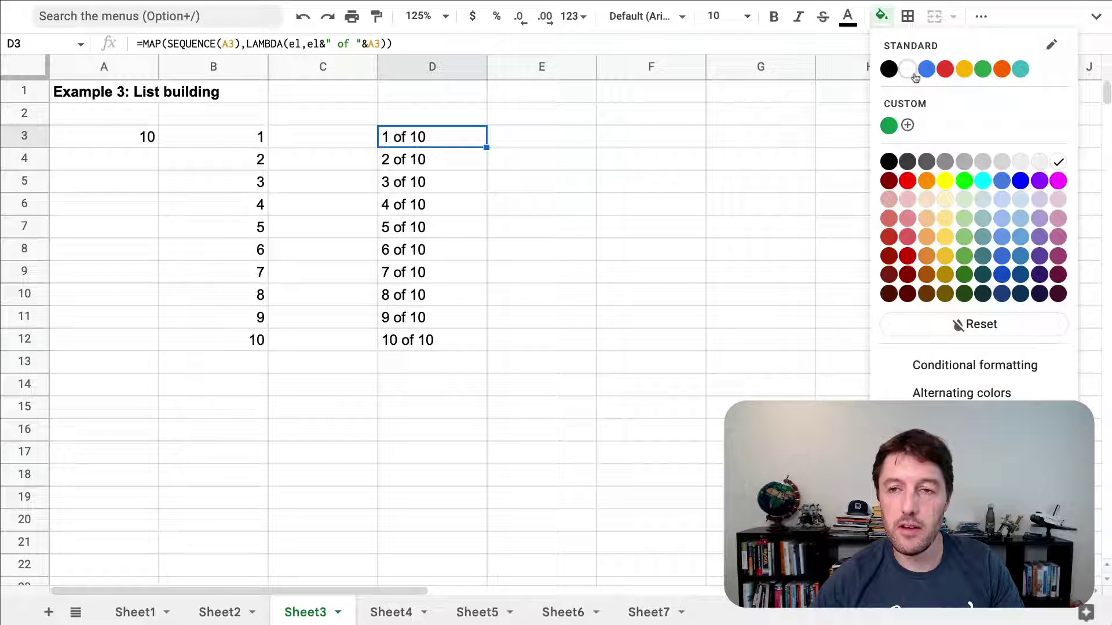
{"action": "left_click", "coordinate": [948, 182]}
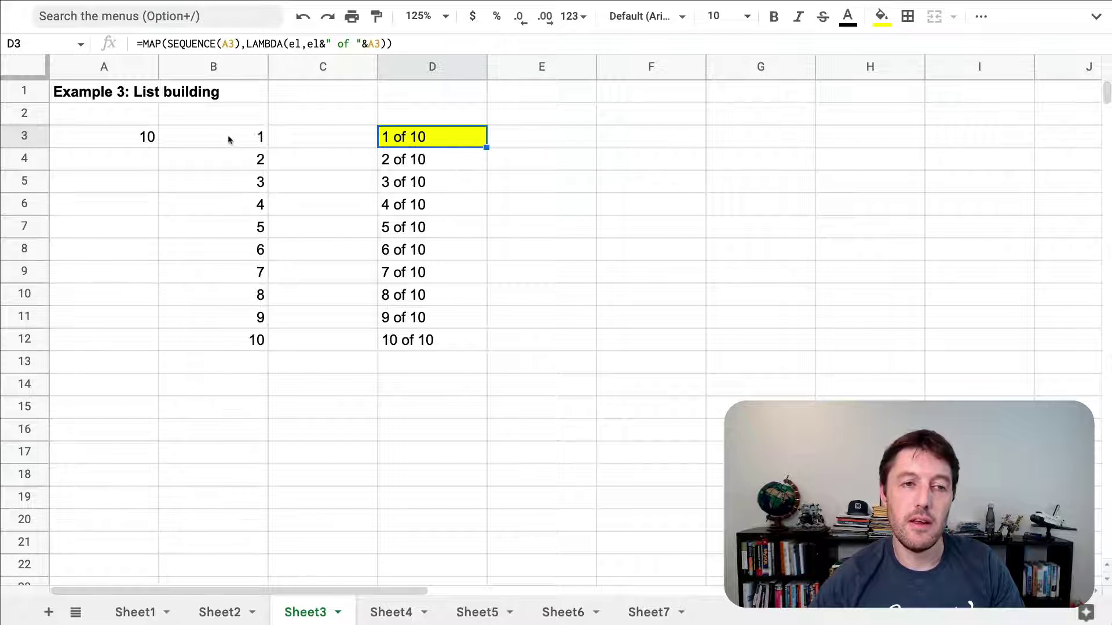
{"action": "left_click_drag", "start_coordinate": [451, 141], "coordinate": [472, 332]}
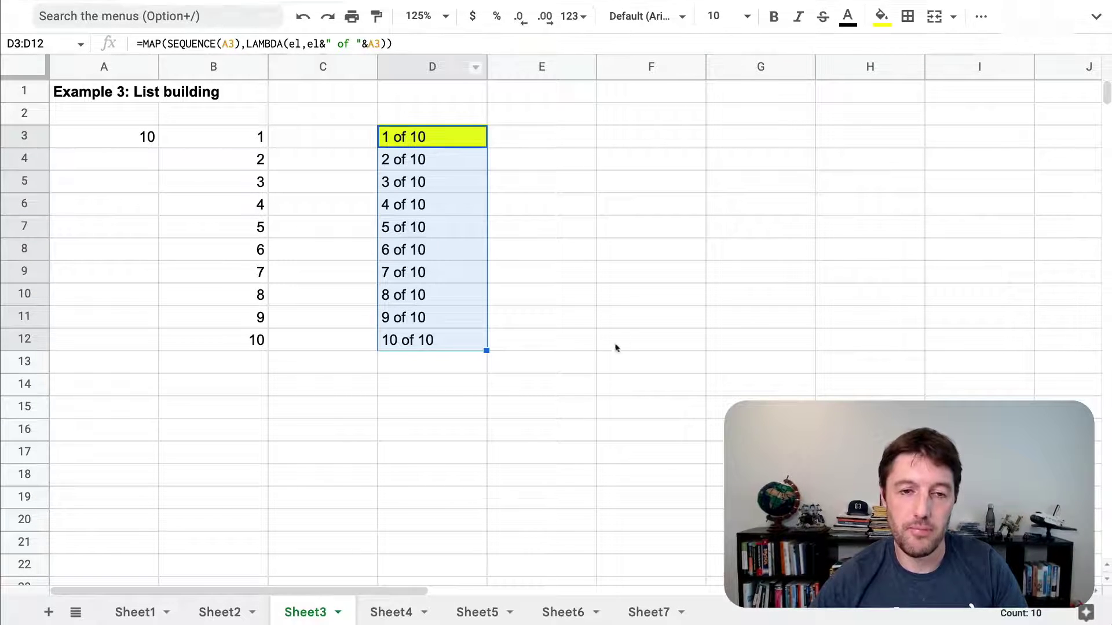
Step: Open Sheet4 and select the function name list from LAMBDA down column A
{"action": "left_click", "coordinate": [391, 612]}
{"action": "left_click", "coordinate": [134, 135]}
{"action": "key", "text": "super+shift+Down"}
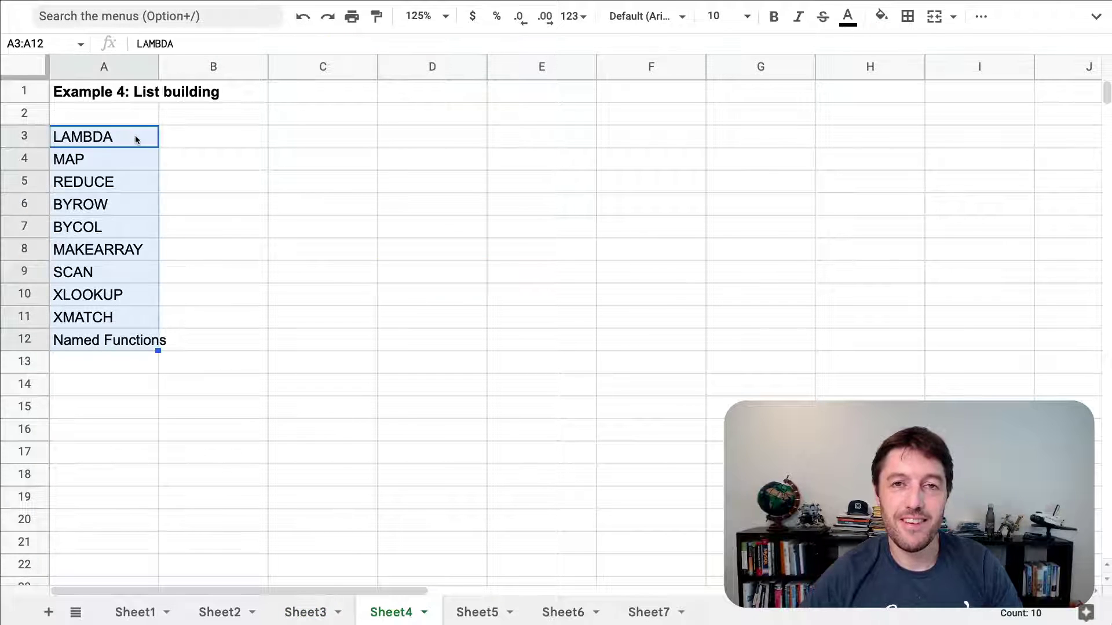
Step: Enter a test entry 'Day 1: LAMBDA Func' in B3, then delete it
{"action": "left_click", "coordinate": [245, 139]}
{"action": "type", "text": "D"}
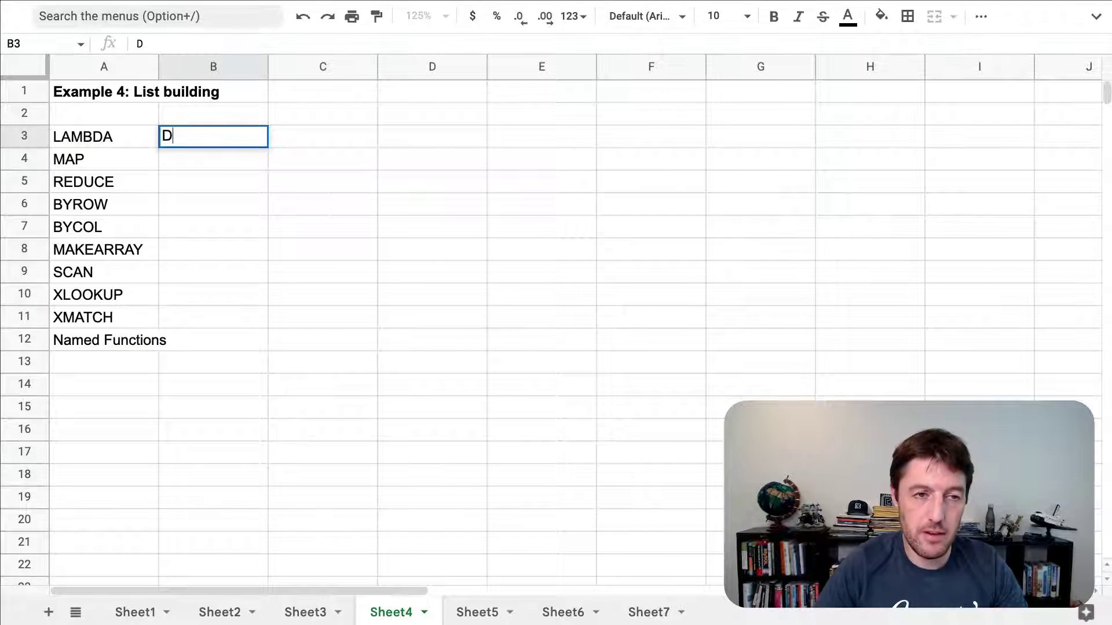
{"action": "type", "text": "ay 1: LAB"}
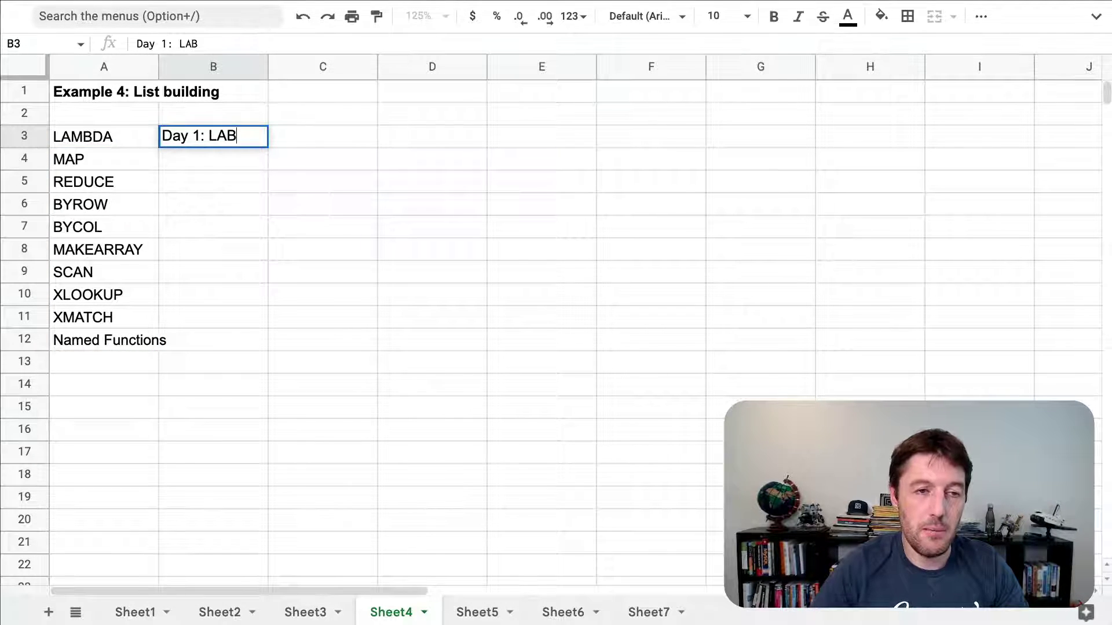
{"action": "key", "text": "BackSpace"}
{"action": "type", "text": "MBDA "}
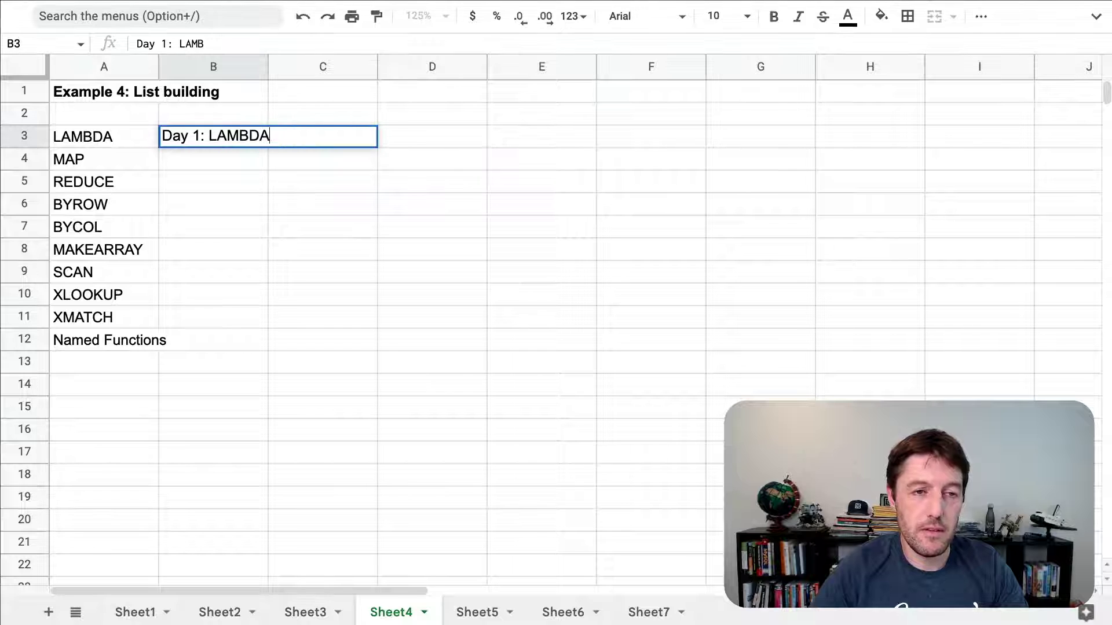
{"action": "type", "text": "Function"}
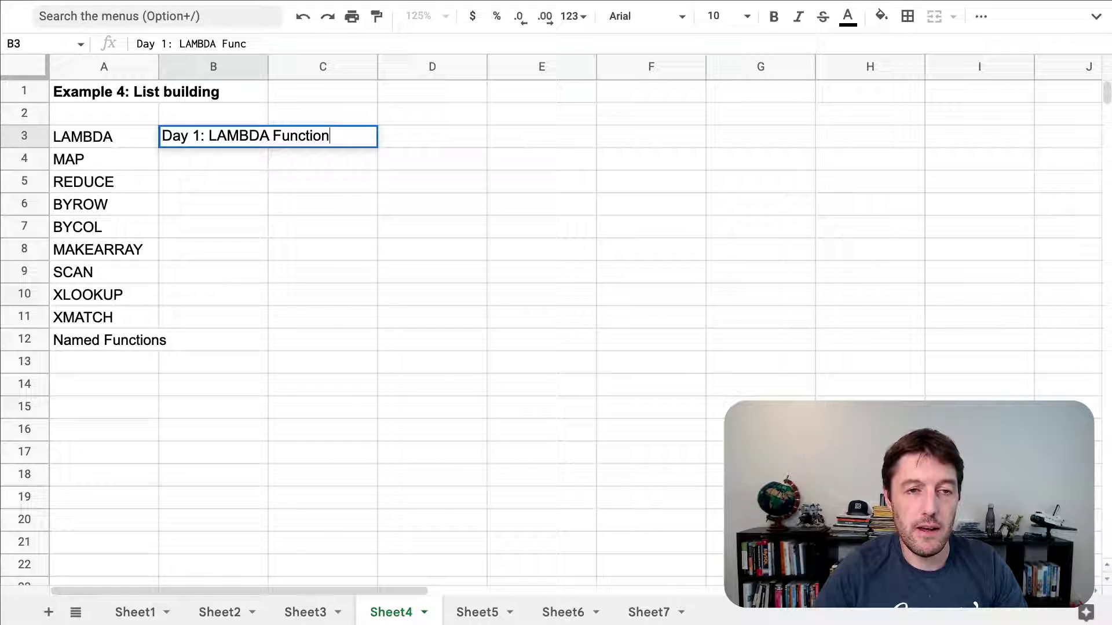
{"action": "key", "text": "Return"}
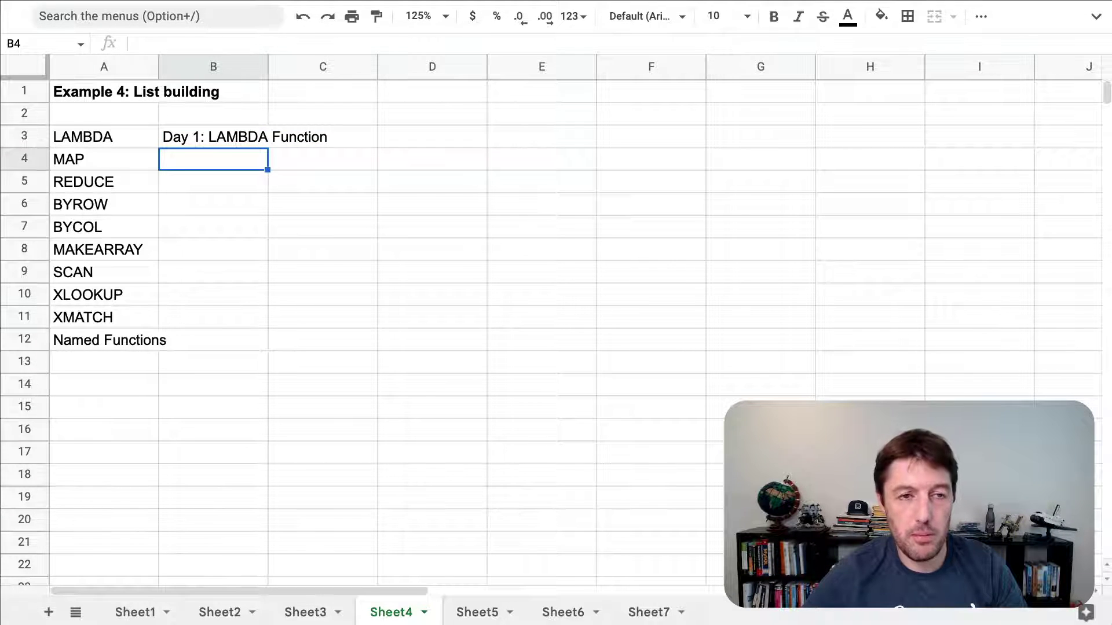
{"action": "key", "text": "Down"}
{"action": "key", "text": "Down"}
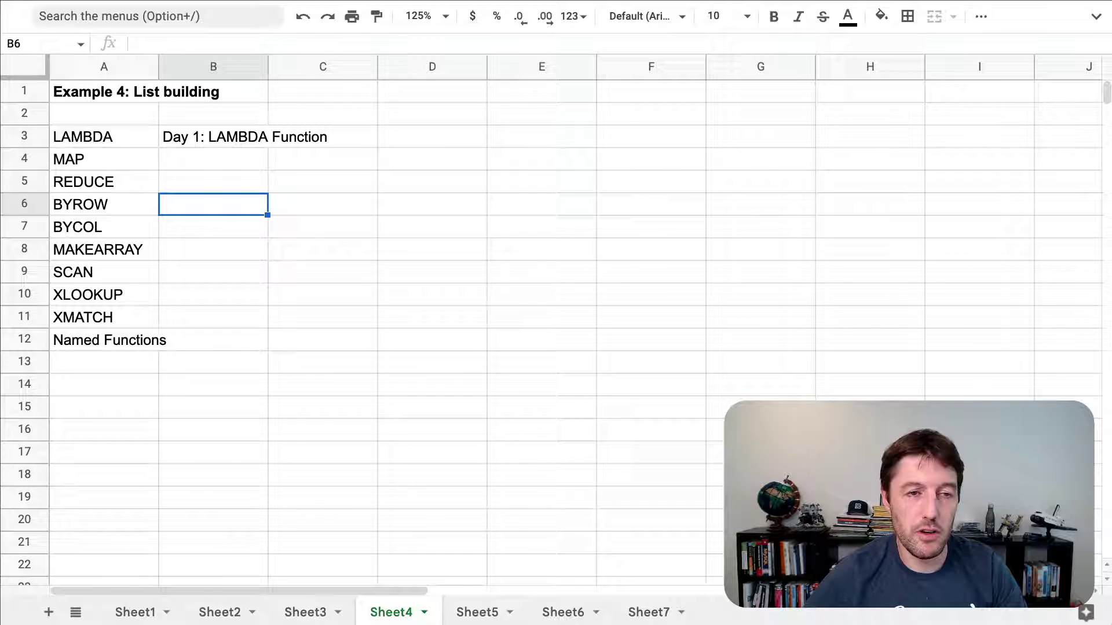
{"action": "key", "text": "Up"}
{"action": "key", "text": "Up"}
{"action": "key", "text": "Up"}
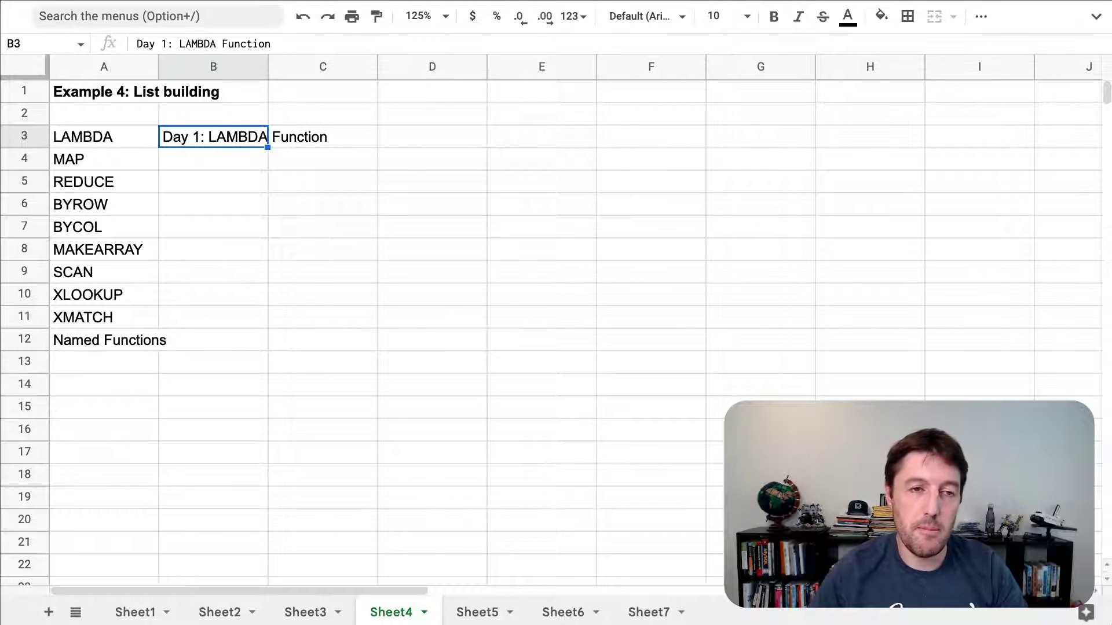
{"action": "key", "text": "Delete"}
{"action": "key", "text": "Right"}
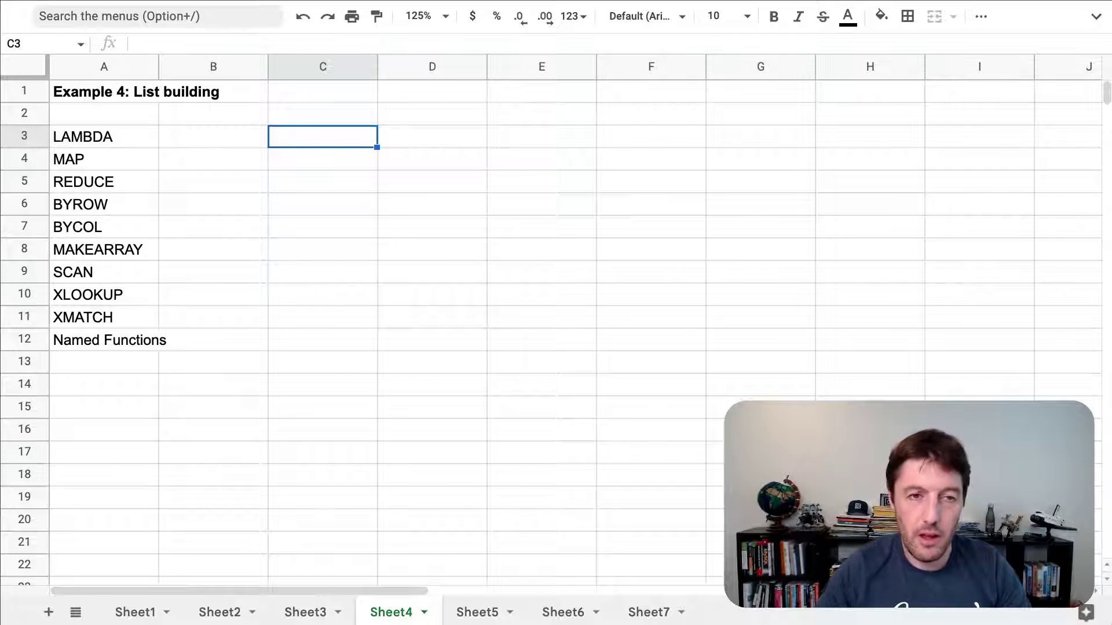
Step: Type numbers 1 to 4 into C3:C6 by hand, then clear them
{"action": "type", "text": "1"}
{"action": "key", "text": "Return"}
{"action": "type", "text": "2"}
{"action": "key", "text": "Return"}
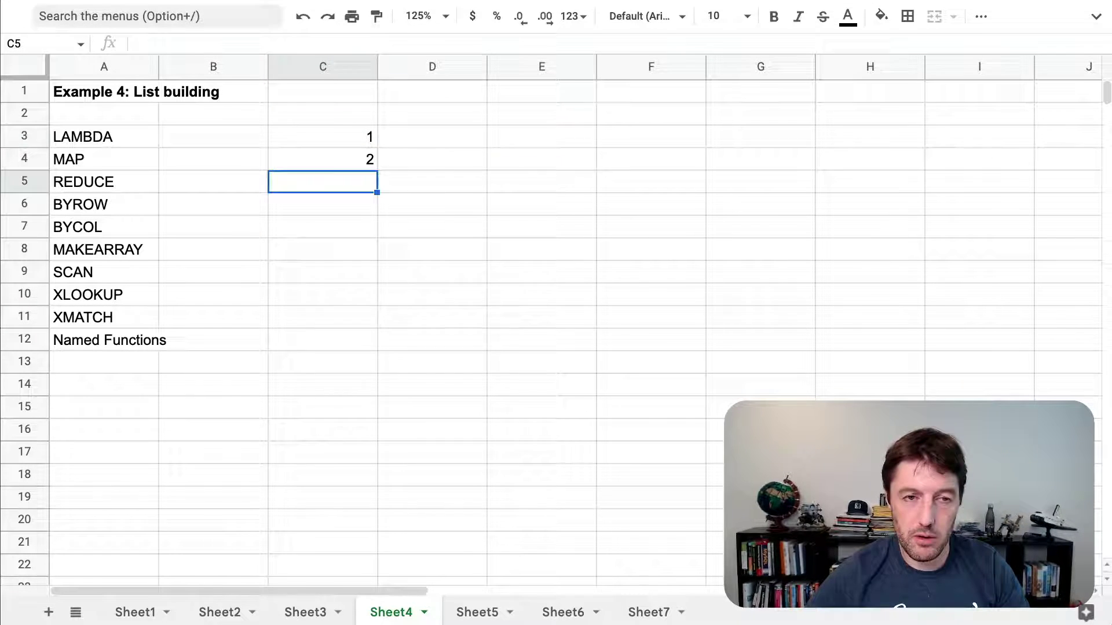
{"action": "type", "text": "3"}
{"action": "key", "text": "Return"}
{"action": "type", "text": "4"}
{"action": "key", "text": "Return"}
{"action": "key", "text": "Up"}
{"action": "key", "text": "shift+Up"}
{"action": "key", "text": "shift+Up"}
{"action": "key", "text": "shift+Up"}
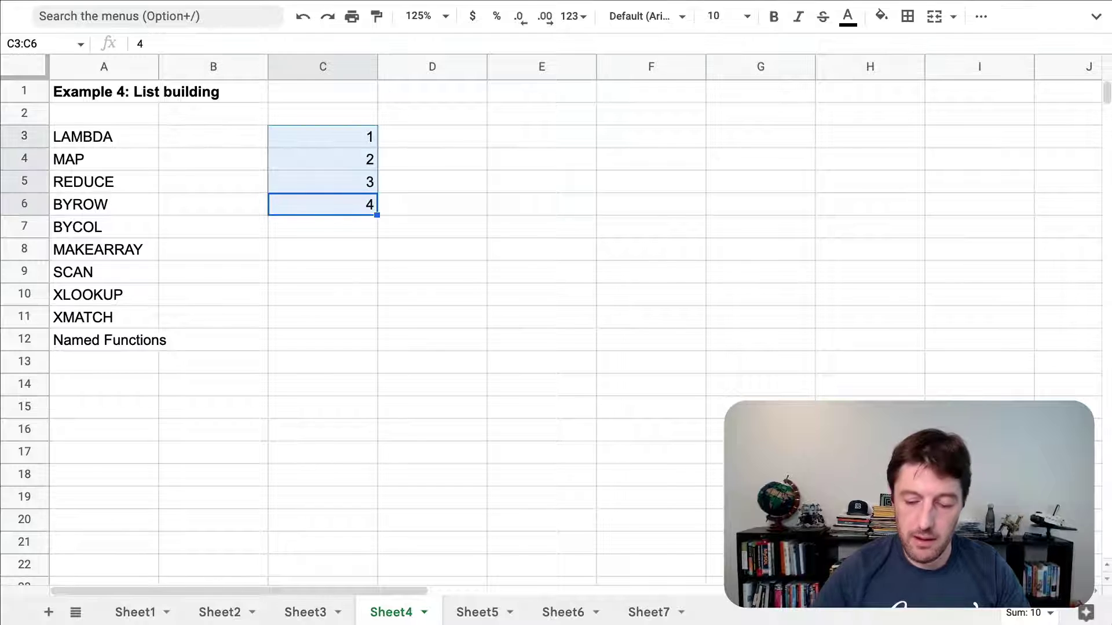
{"action": "key", "text": "BackSpace"}
{"action": "type", "text": "="}
{"action": "key", "text": "Escape"}
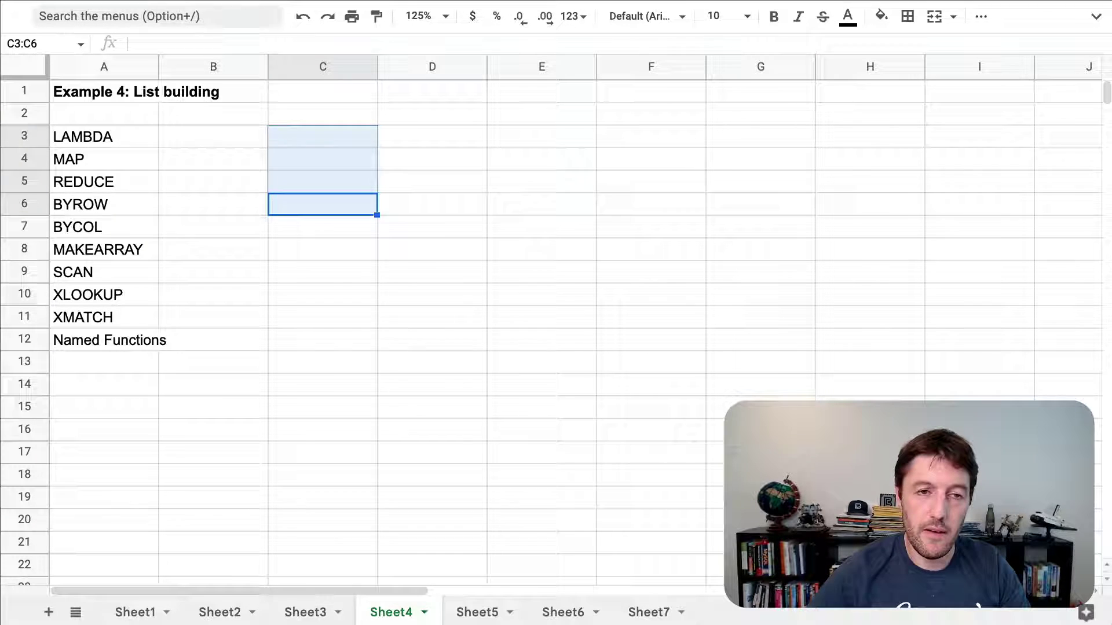
Step: Enter =SEQUENCE(10) in C3 to number C3:C12 from 1 to 10
{"action": "left_click", "coordinate": [323, 136]}
{"action": "type", "text": "=s"}
{"action": "key", "text": "Tab"}
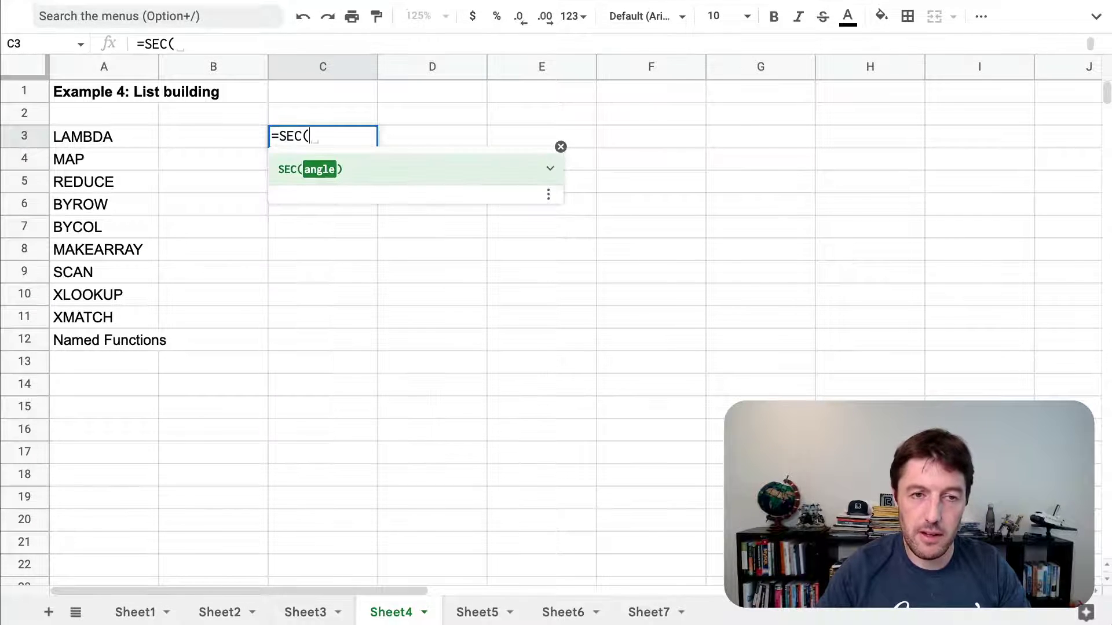
{"action": "key", "text": "BackSpace"}
{"action": "key", "text": "BackSpace"}
{"action": "type", "text": "q"}
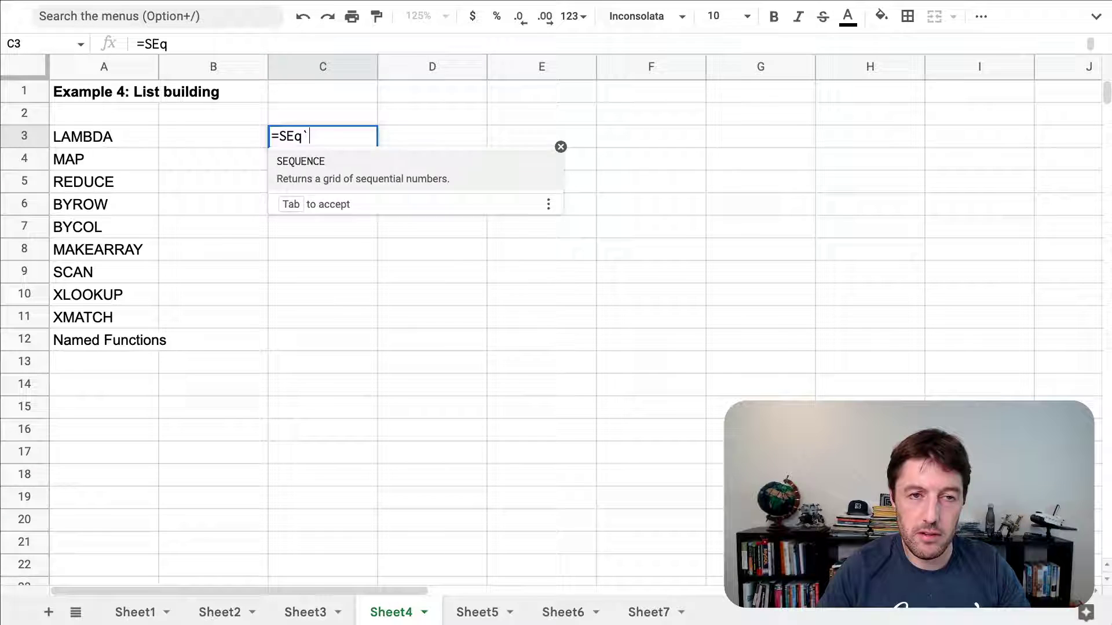
{"action": "key", "text": "Tab"}
{"action": "type", "text": "10)"}
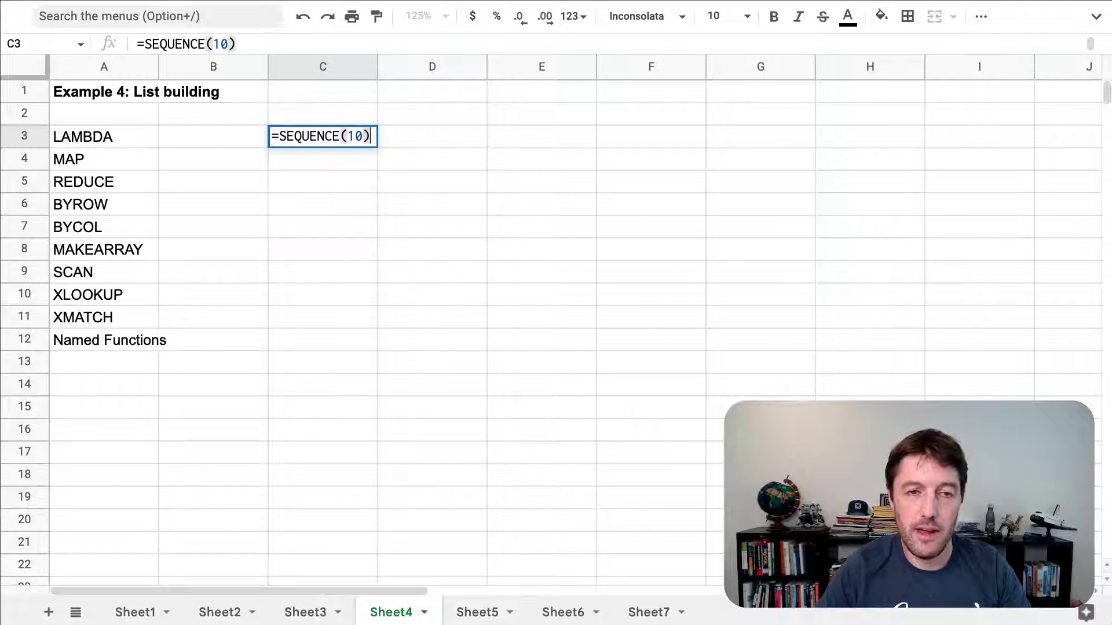
{"action": "key", "text": "Return"}
Step: Compare the numbers in C3:C12 with the function names in A3:A12, ending on E3
{"action": "left_click", "coordinate": [322, 137]}
{"action": "left_click", "coordinate": [432, 136]}
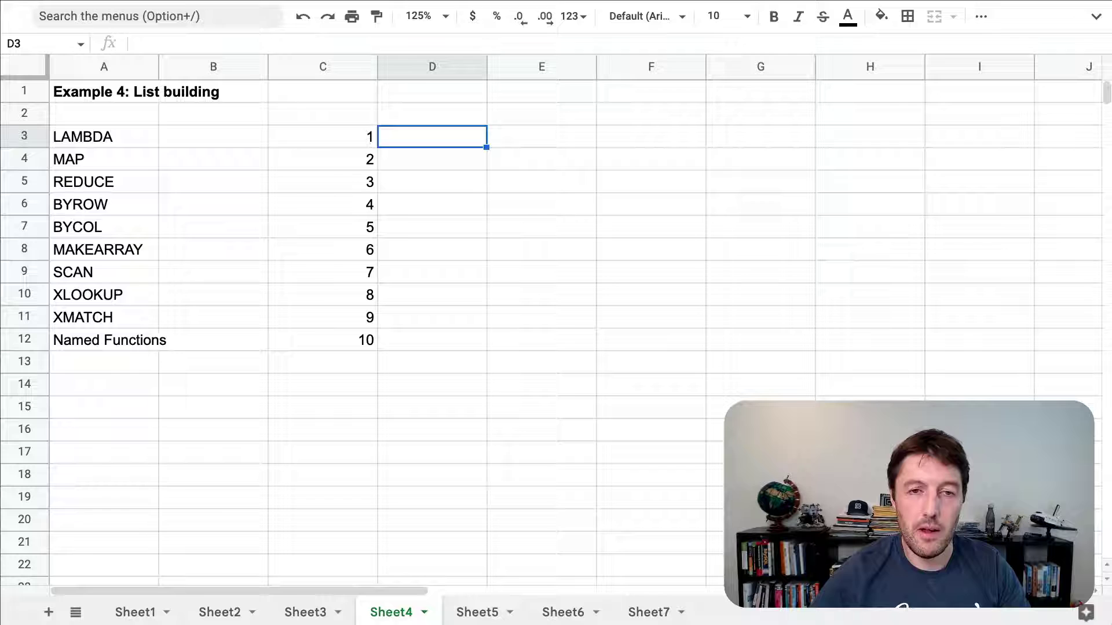
{"action": "left_click", "coordinate": [323, 136]}
{"action": "left_click", "coordinate": [322, 340], "text": "shift"}
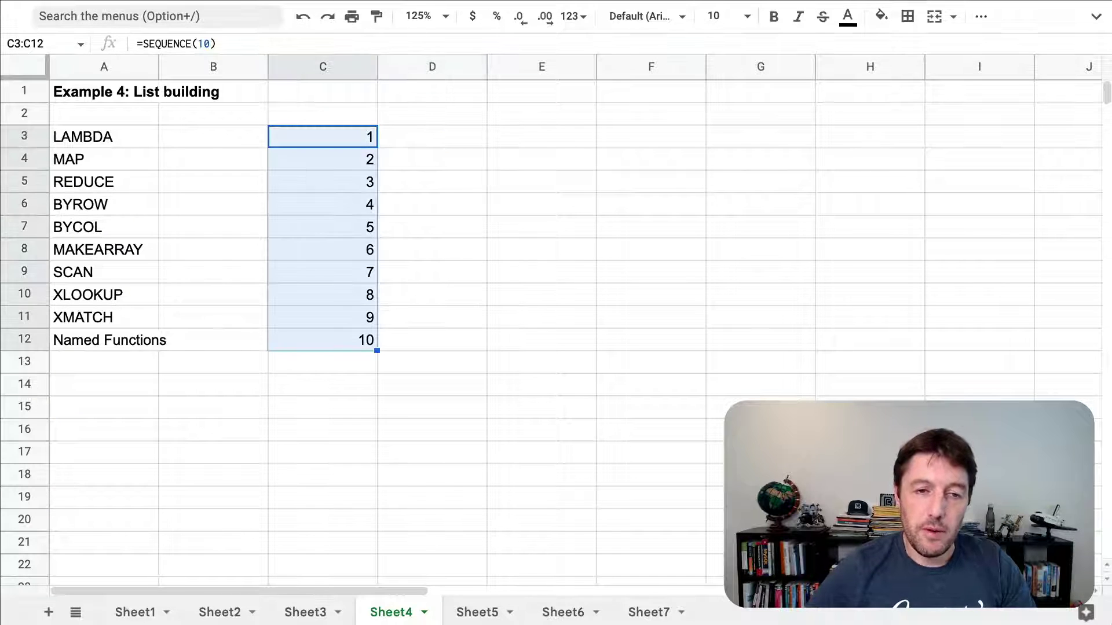
{"action": "left_click", "coordinate": [105, 136]}
{"action": "left_click", "coordinate": [105, 340], "text": "shift"}
{"action": "left_click", "coordinate": [323, 137]}
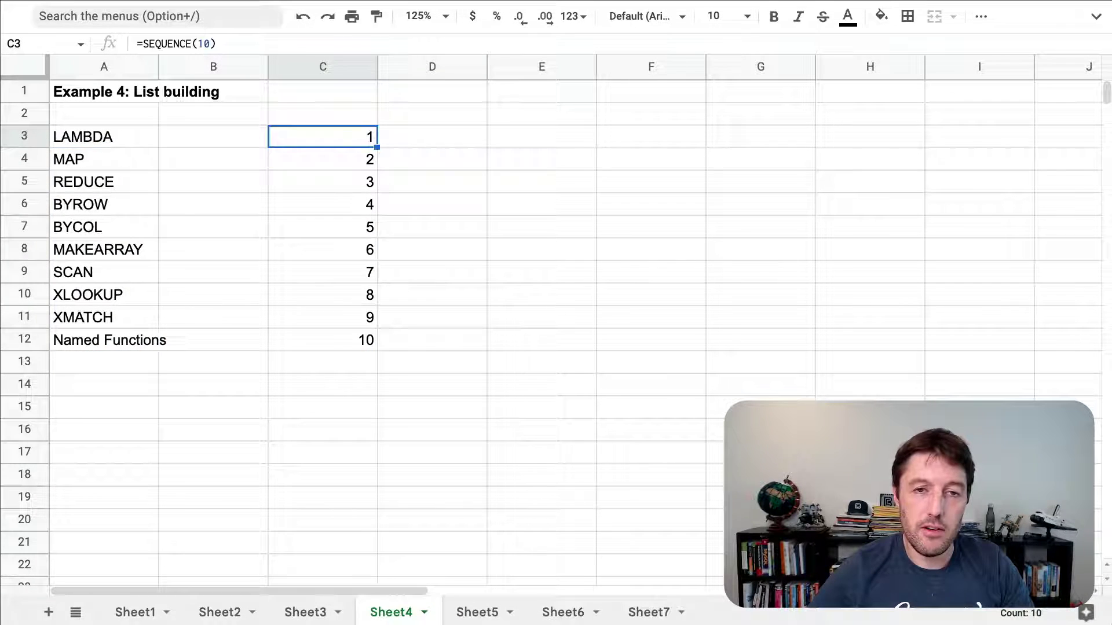
{"action": "left_click", "coordinate": [432, 136]}
{"action": "left_click", "coordinate": [541, 137]}
Step: Start E3's MAP formula with SEQUENCE(10) and the range A3:A12
{"action": "type", "text": "=MAP("}
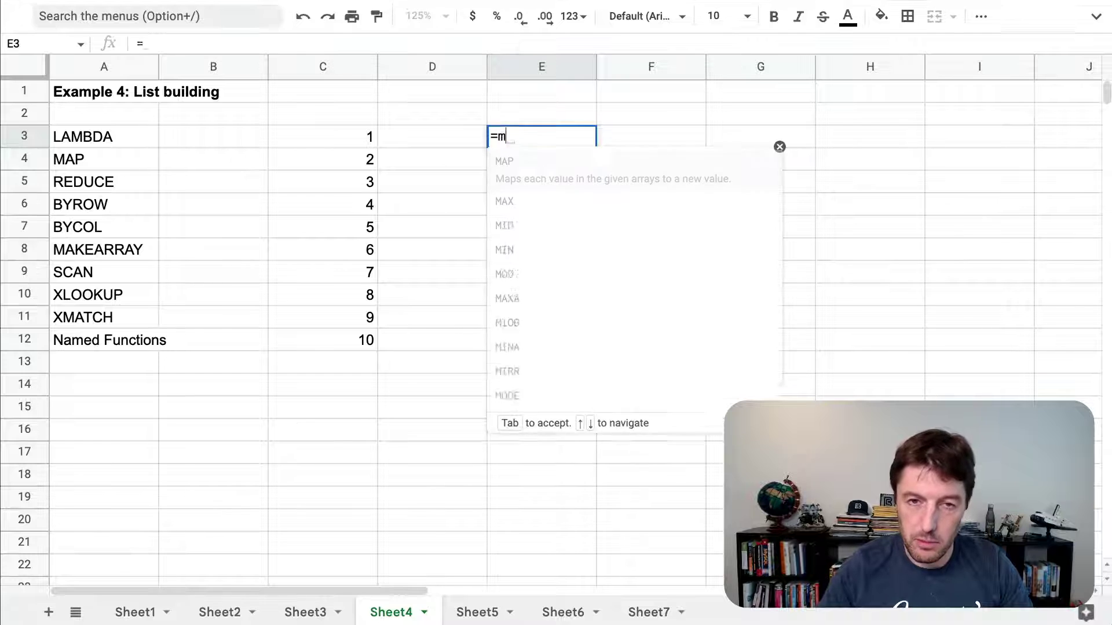
{"action": "type", "text": "seque"}
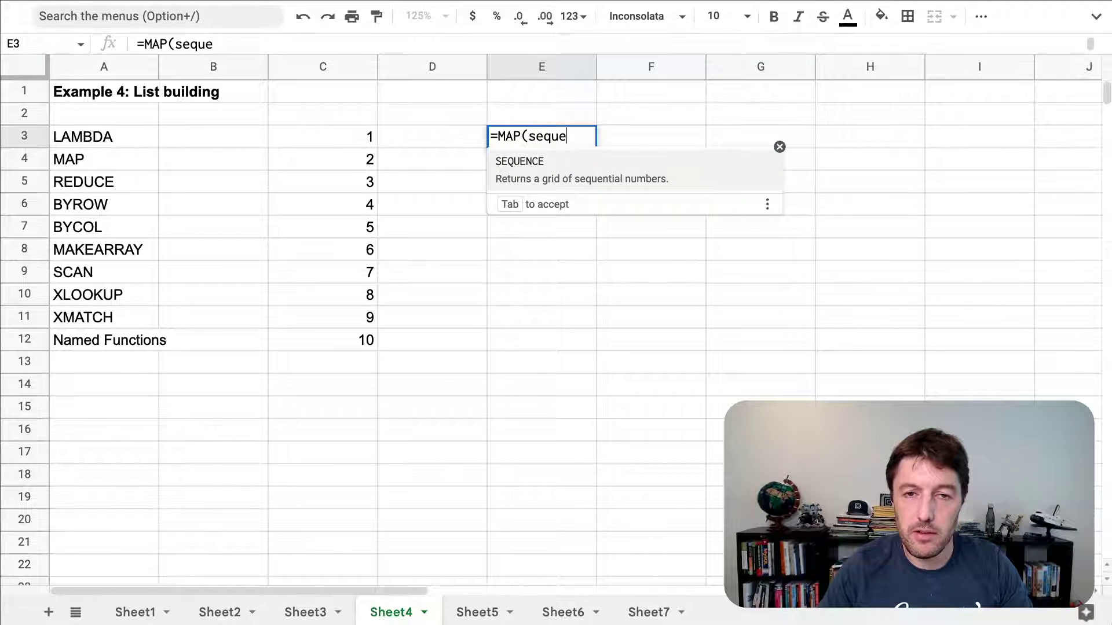
{"action": "key", "text": "Tab"}
{"action": "type", "text": "10)"}
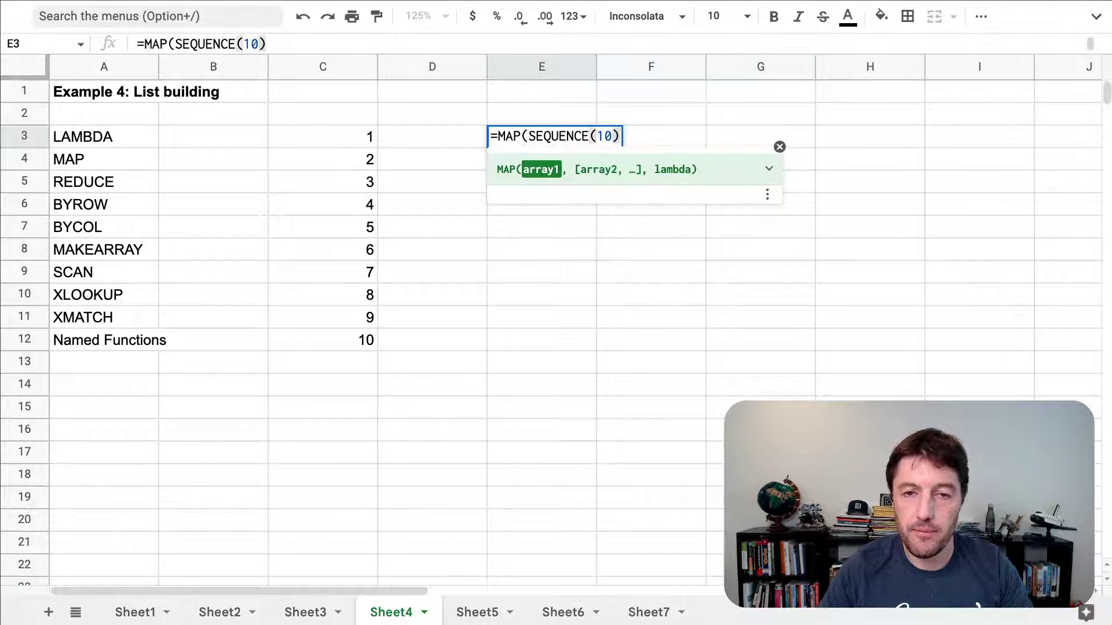
{"action": "type", "text": ","}
{"action": "key", "text": "Left"}
{"action": "key", "text": "Left"}
{"action": "key", "text": "Left"}
{"action": "key", "text": "Left"}
{"action": "key", "text": "ctrl+shift+Down"}
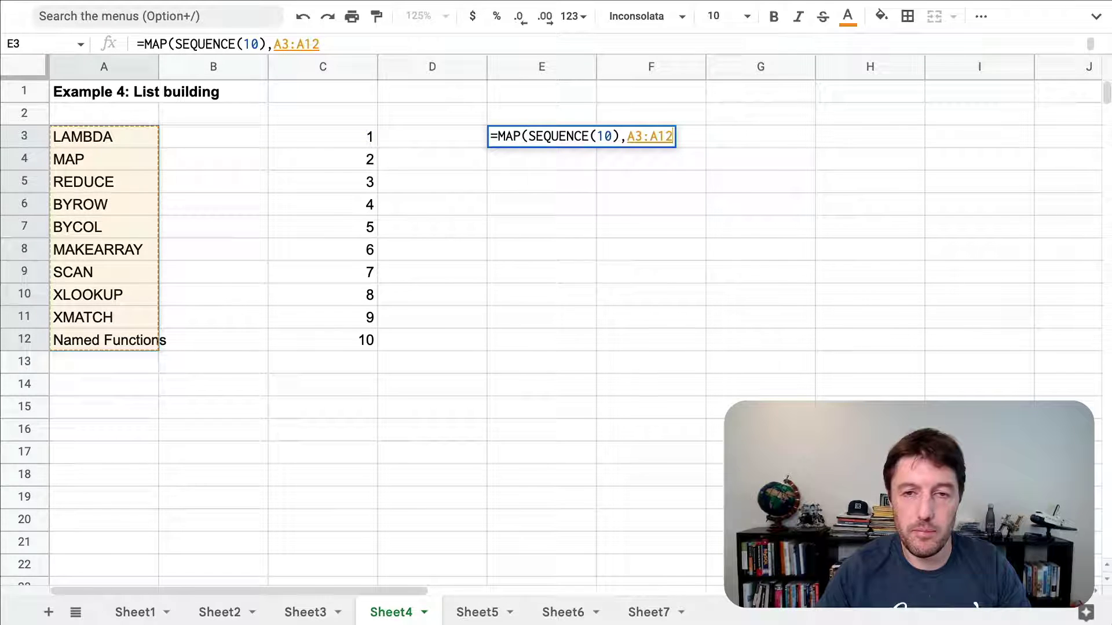
Step: Add LAMBDA(n,fn,) with an empty body and enter the MAP formula in E3
{"action": "type", "text": ",lamb"}
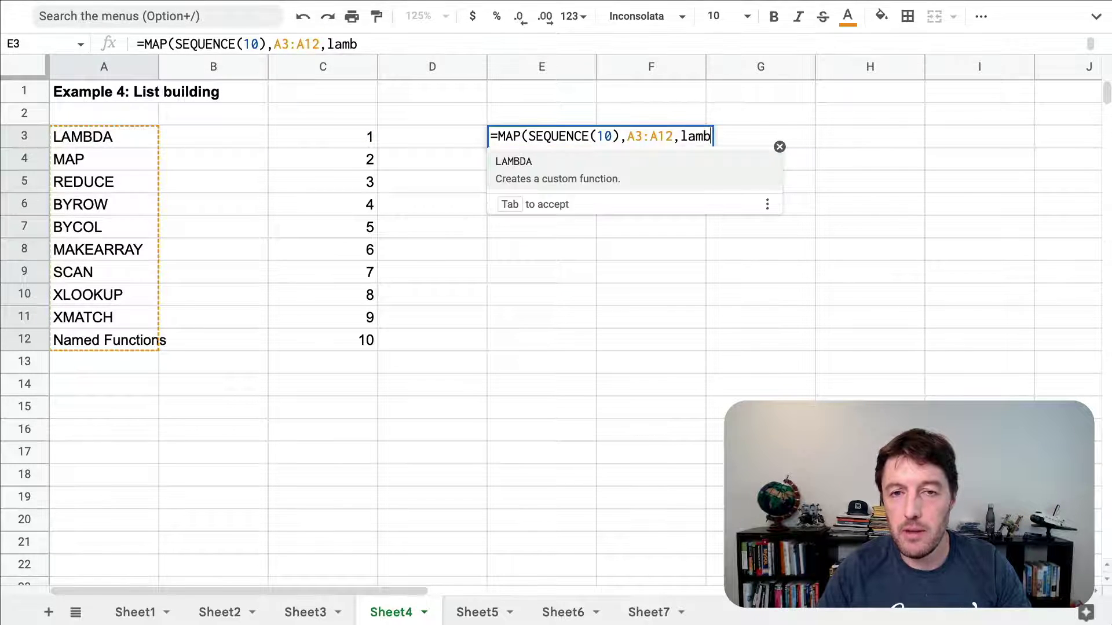
{"action": "key", "text": "Tab"}
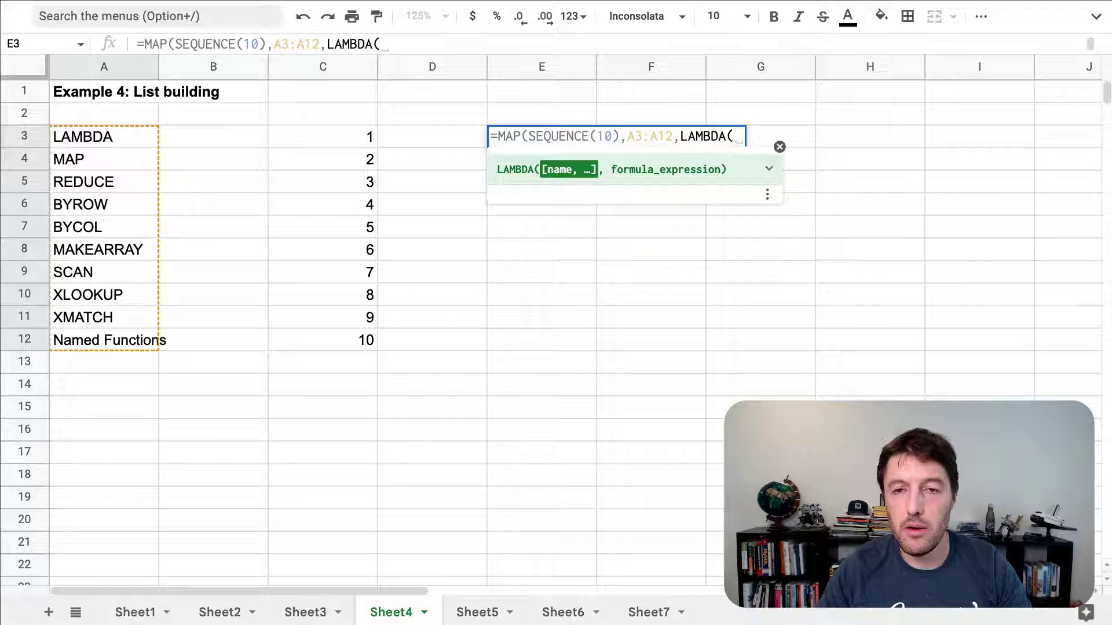
{"action": "type", "text": "n"}
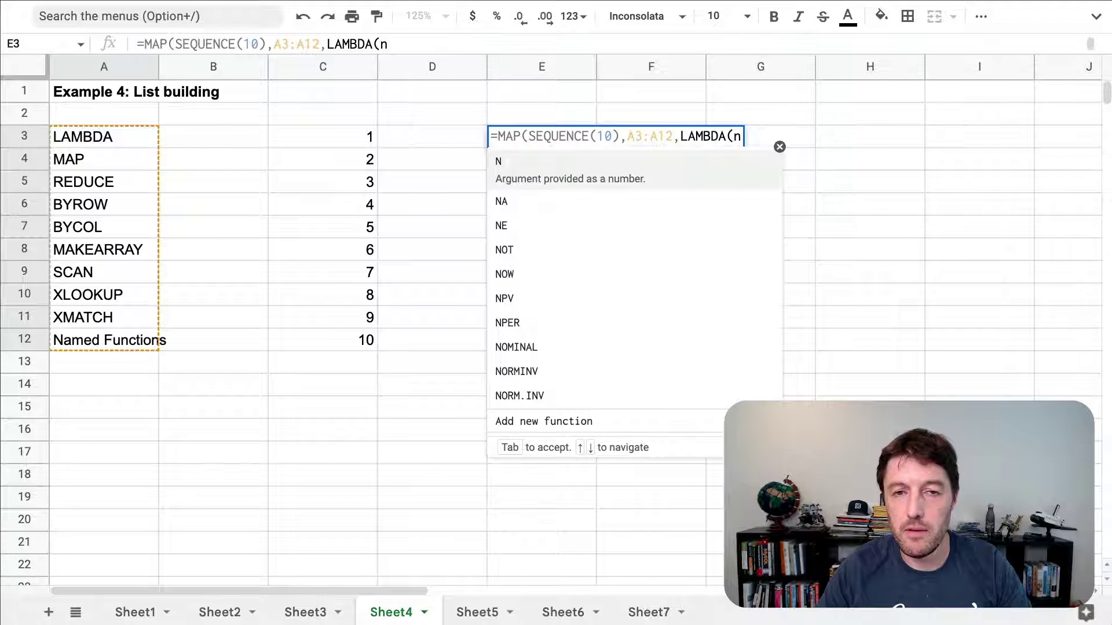
{"action": "type", "text": ", "}
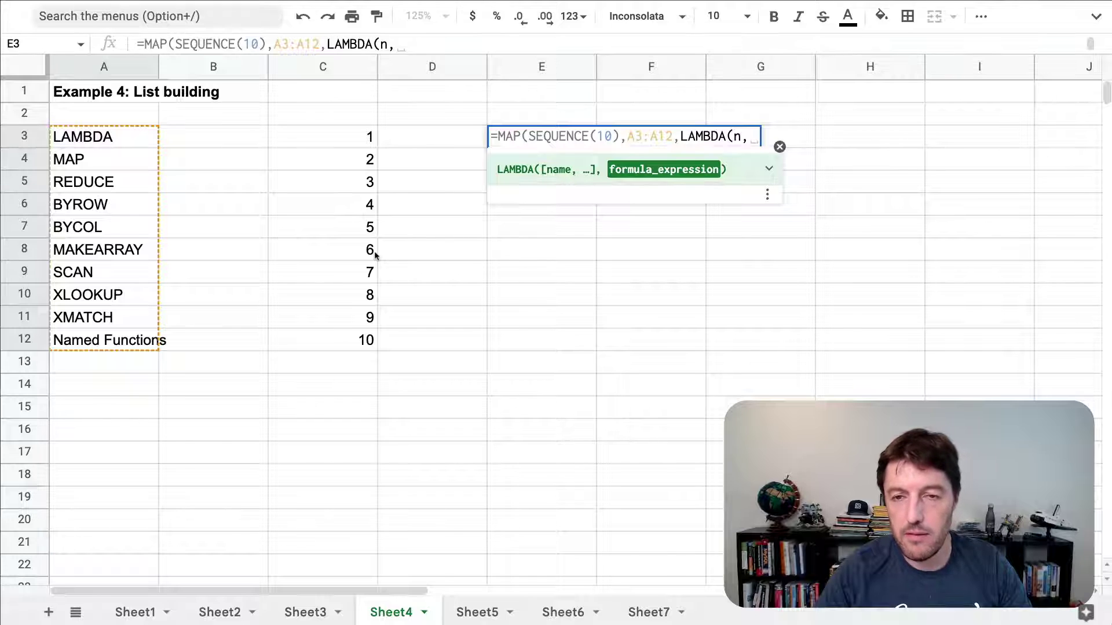
{"action": "type", "text": "value"}
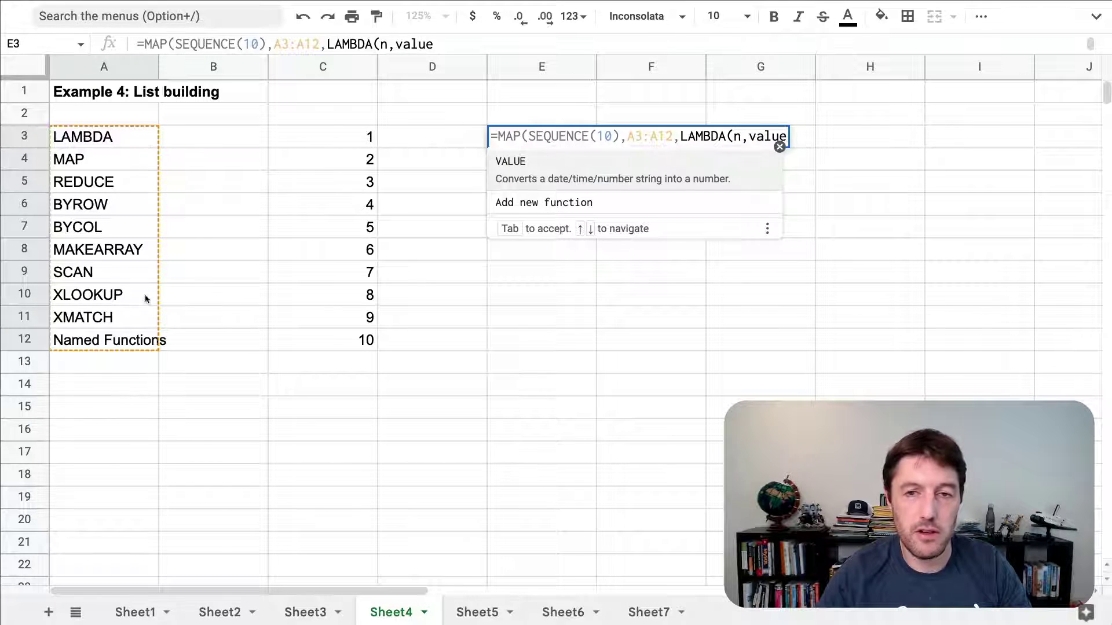
{"action": "key", "text": "BackSpace"}
{"action": "key", "text": "BackSpace"}
{"action": "key", "text": "BackSpace"}
{"action": "key", "text": "BackSpace"}
{"action": "key", "text": "BackSpace"}
{"action": "type", "text": "f"}
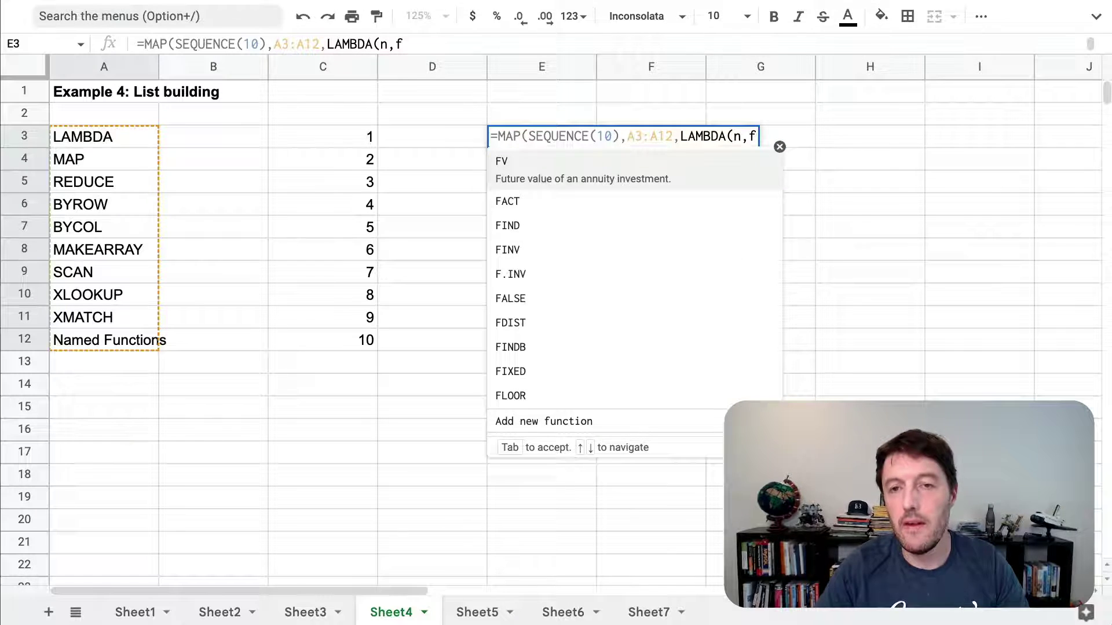
{"action": "type", "text": "n"}
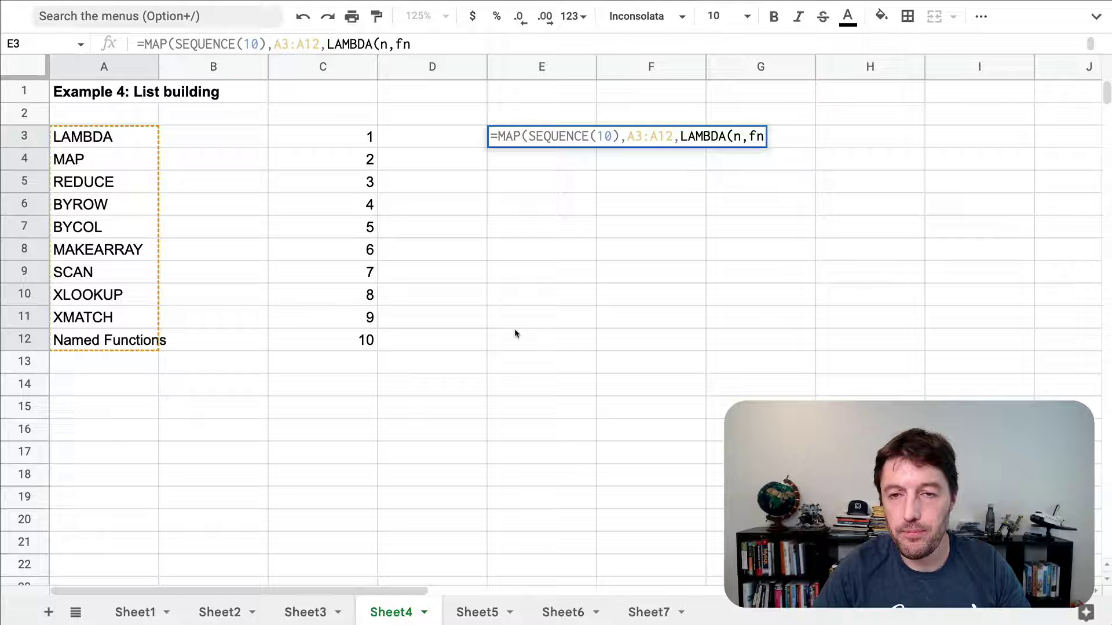
{"action": "type", "text": ","}
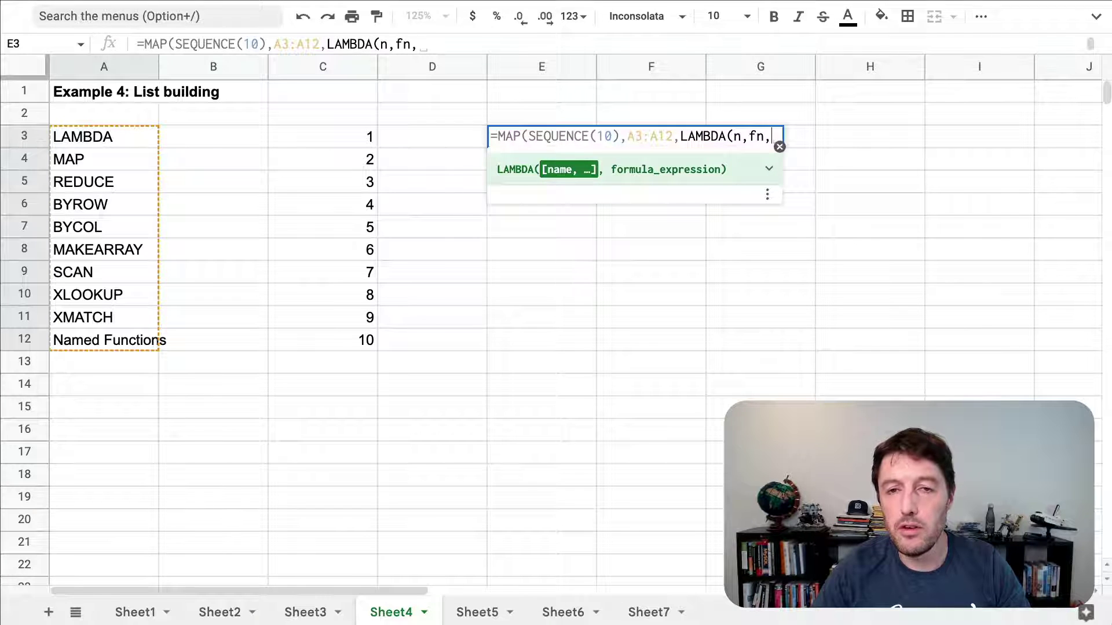
{"action": "type", "text": "\""}
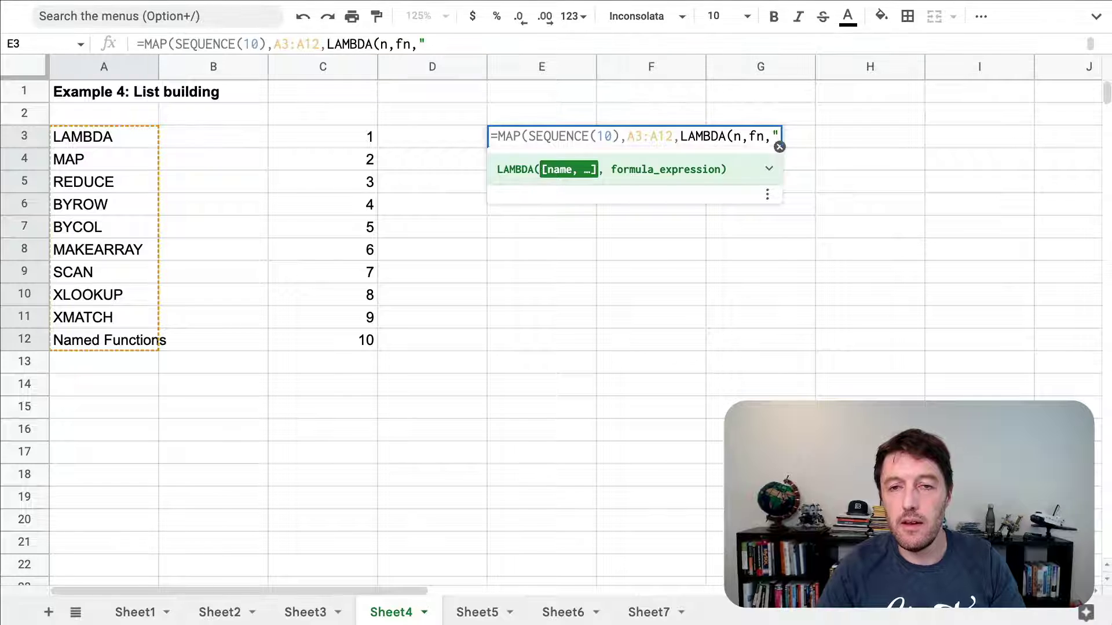
{"action": "key", "text": "BackSpace"}
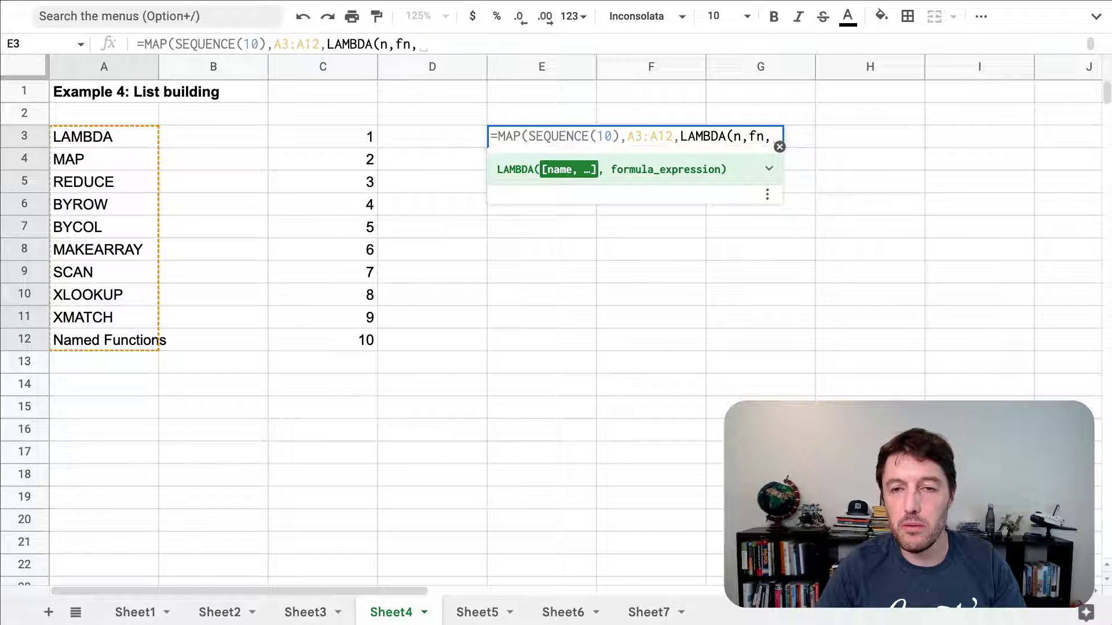
{"action": "key", "text": "Return"}
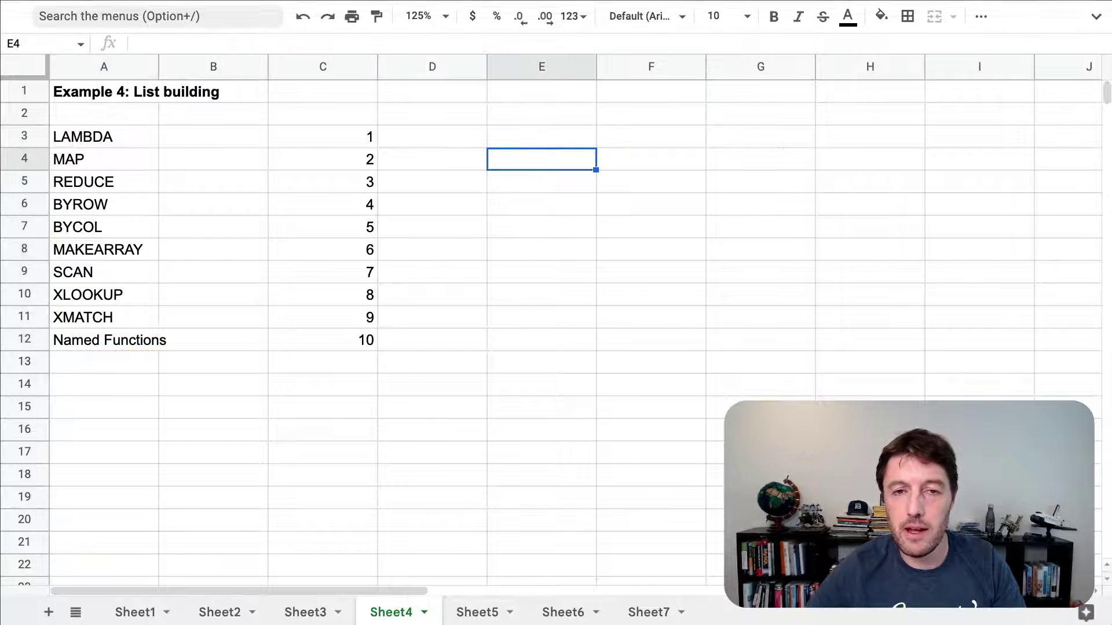
{"action": "key", "text": "Up"}
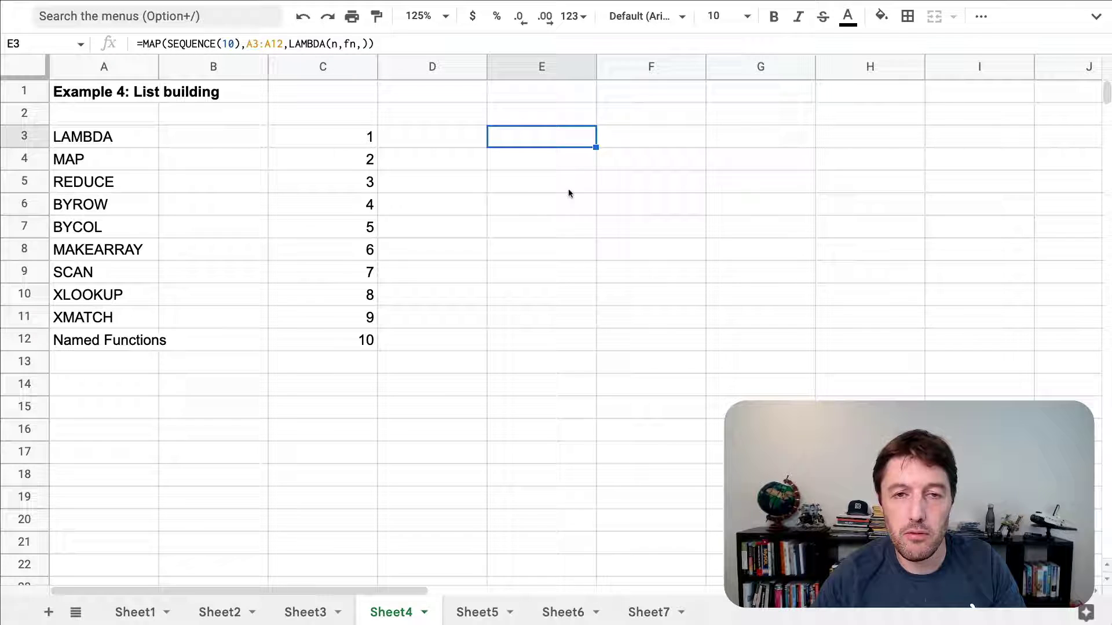
Step: Enter ="Day "&C3&": "&A3&" Function" in G3 to show Day 1: LAMBDA Function
{"action": "left_click", "coordinate": [739, 132]}
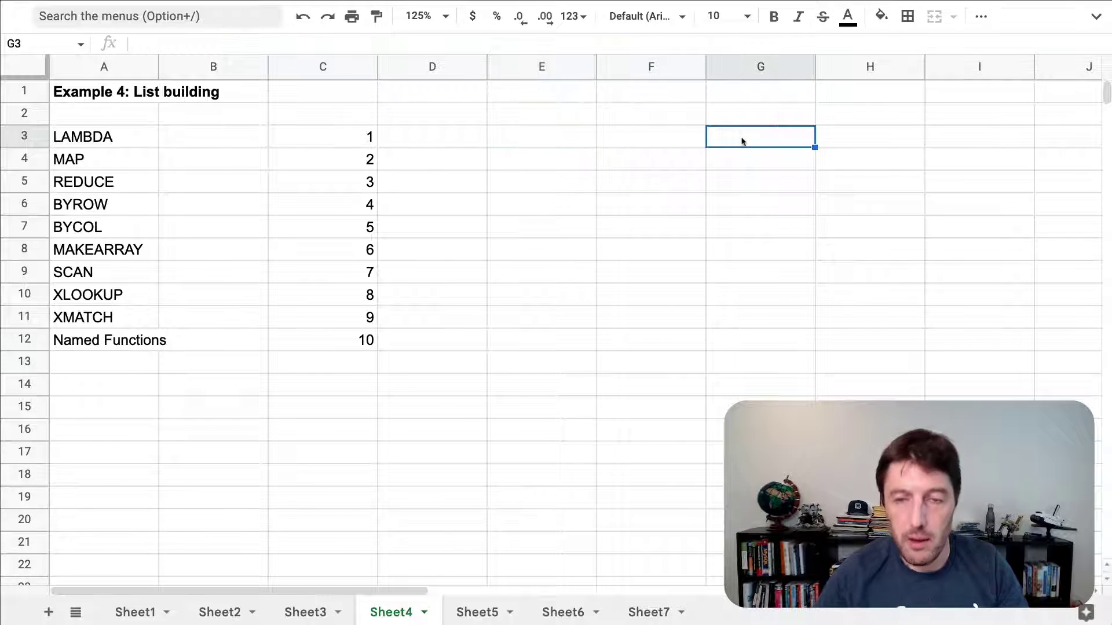
{"action": "type", "text": "=\"Day "}
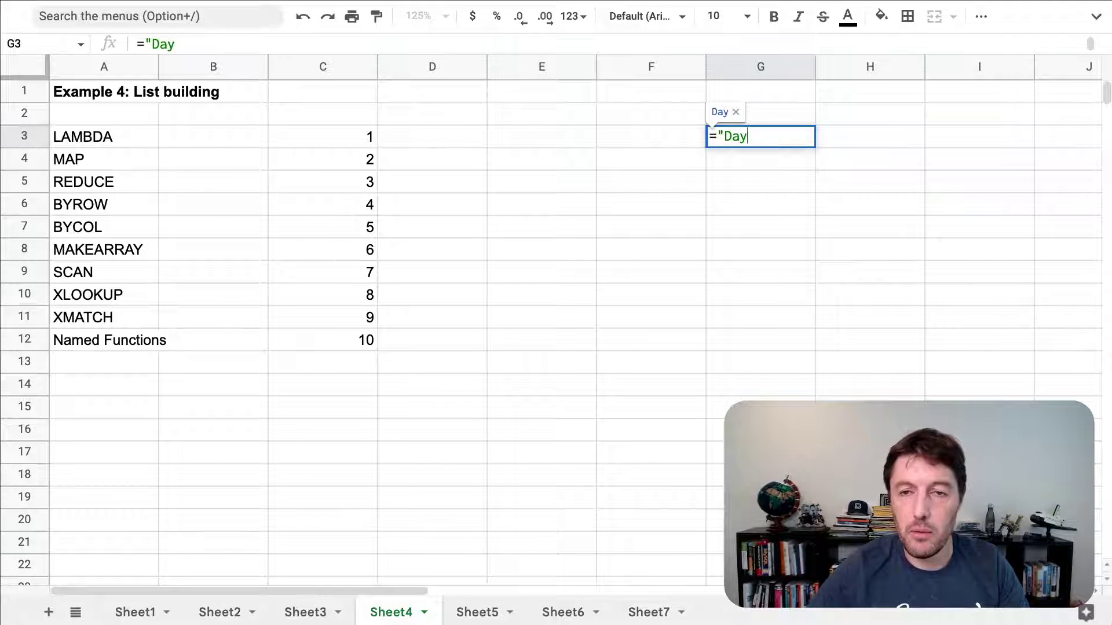
{"action": "type", "text": " &"}
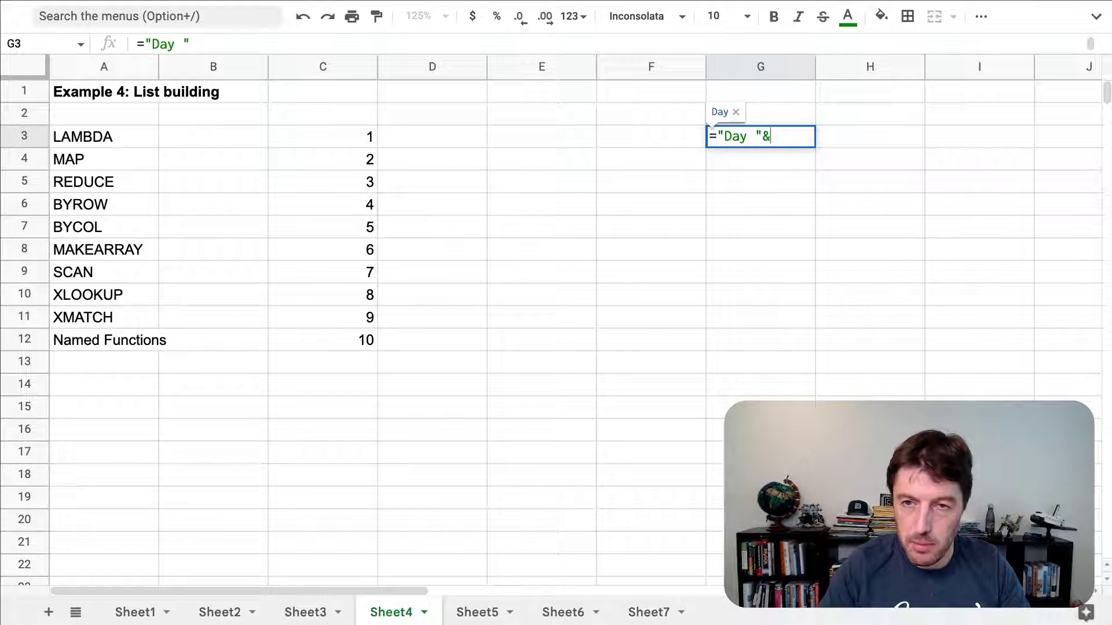
{"action": "left_click", "coordinate": [542, 137]}
{"action": "left_click", "coordinate": [324, 137]}
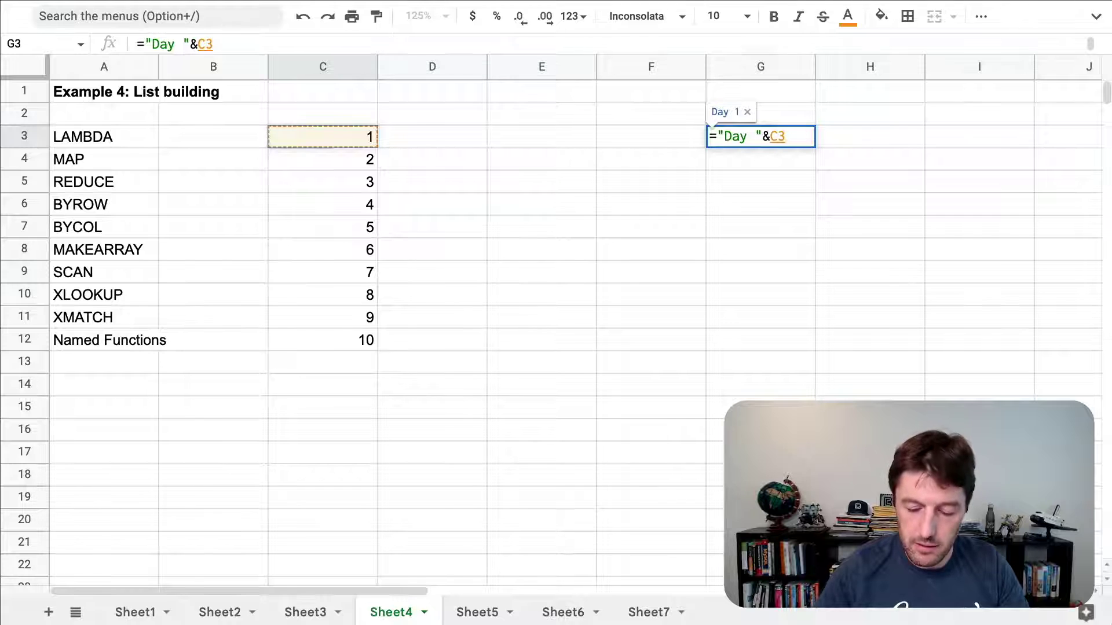
{"action": "type", "text": "&\""}
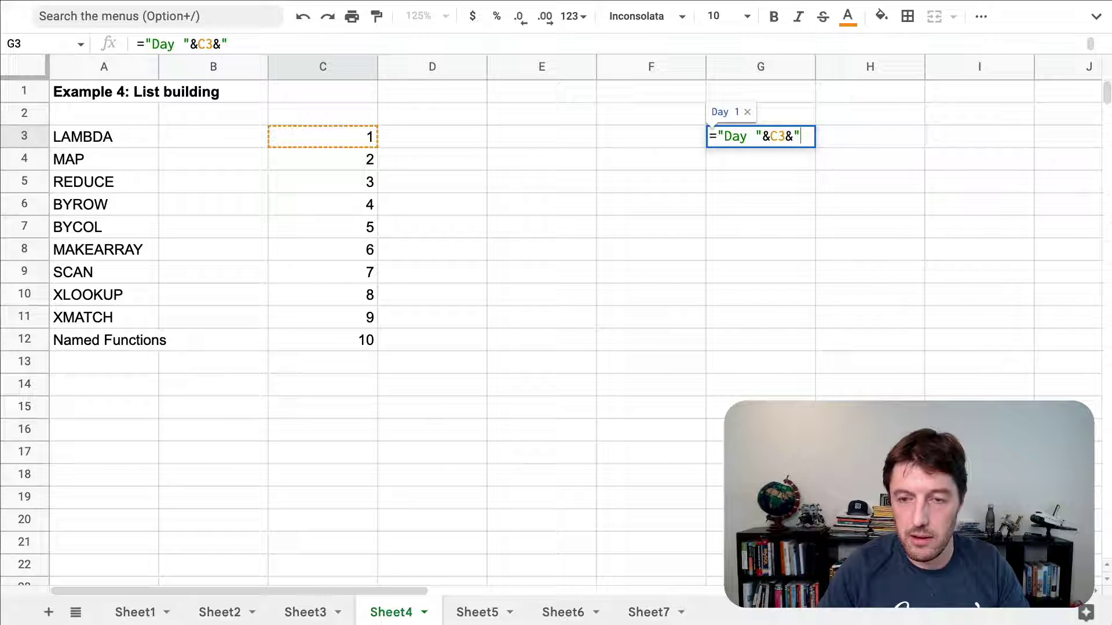
{"action": "type", "text": ": "}
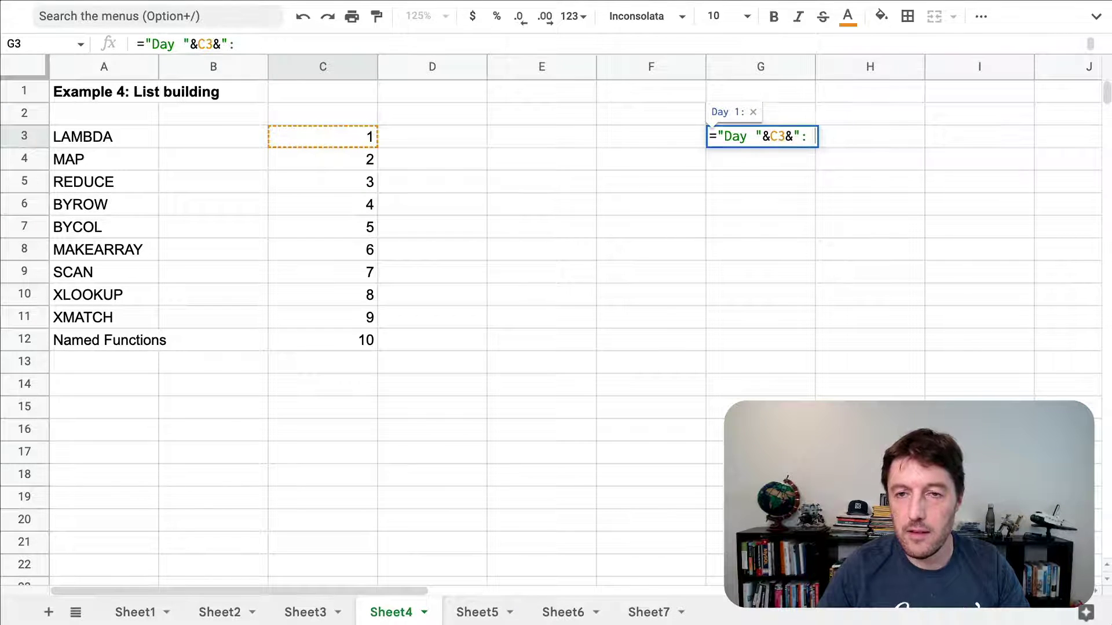
{"action": "type", "text": "\"&"}
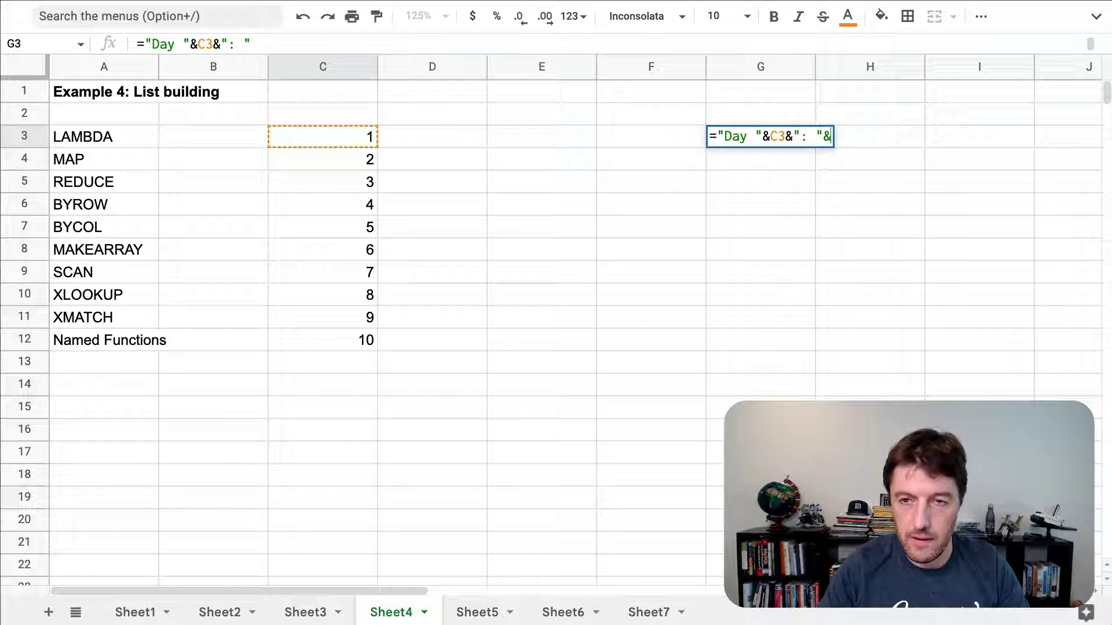
{"action": "key", "text": "Left"}
{"action": "key", "text": "Left"}
{"action": "key", "text": "Left"}
{"action": "key", "text": "Left"}
{"action": "key", "text": "Left"}
{"action": "key", "text": "Left"}
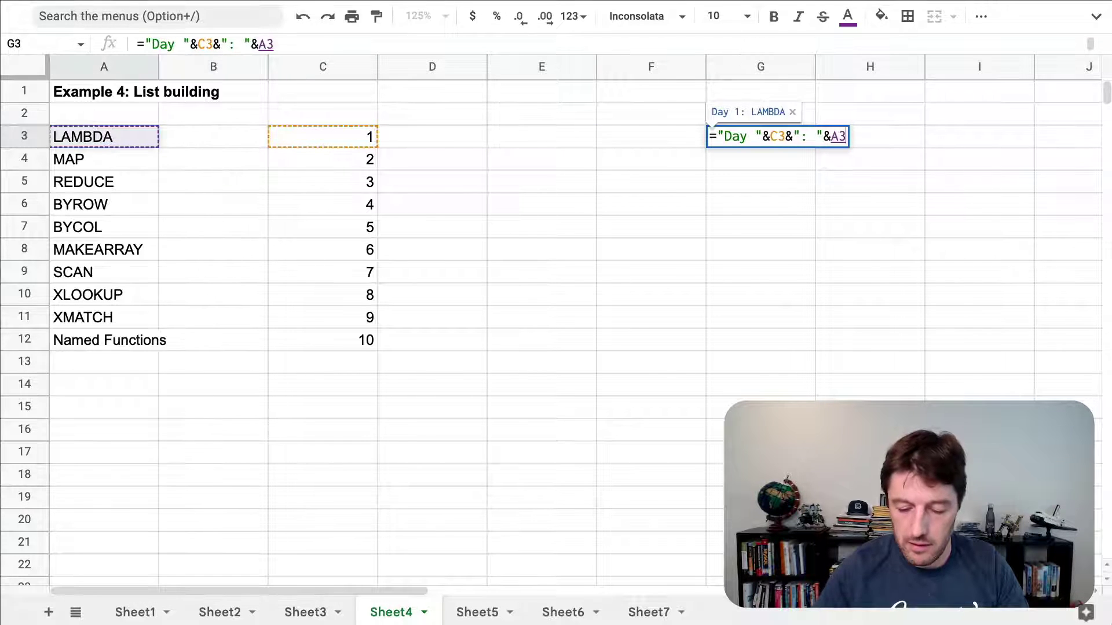
{"action": "type", "text": "&\" Func"}
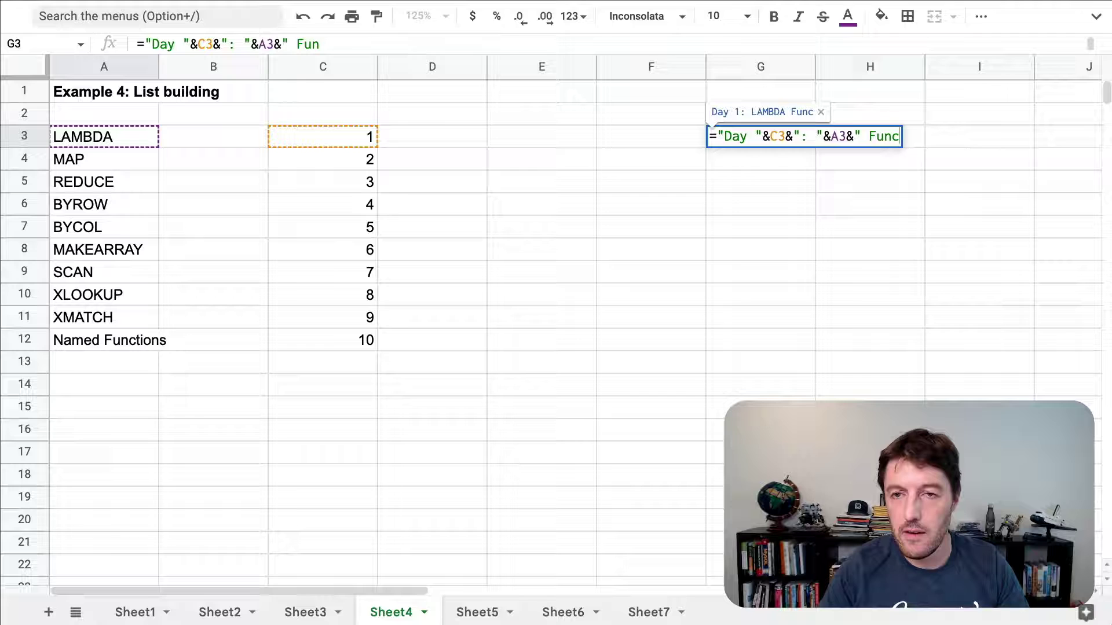
{"action": "type", "text": "tion\""}
{"action": "key", "text": "Return"}
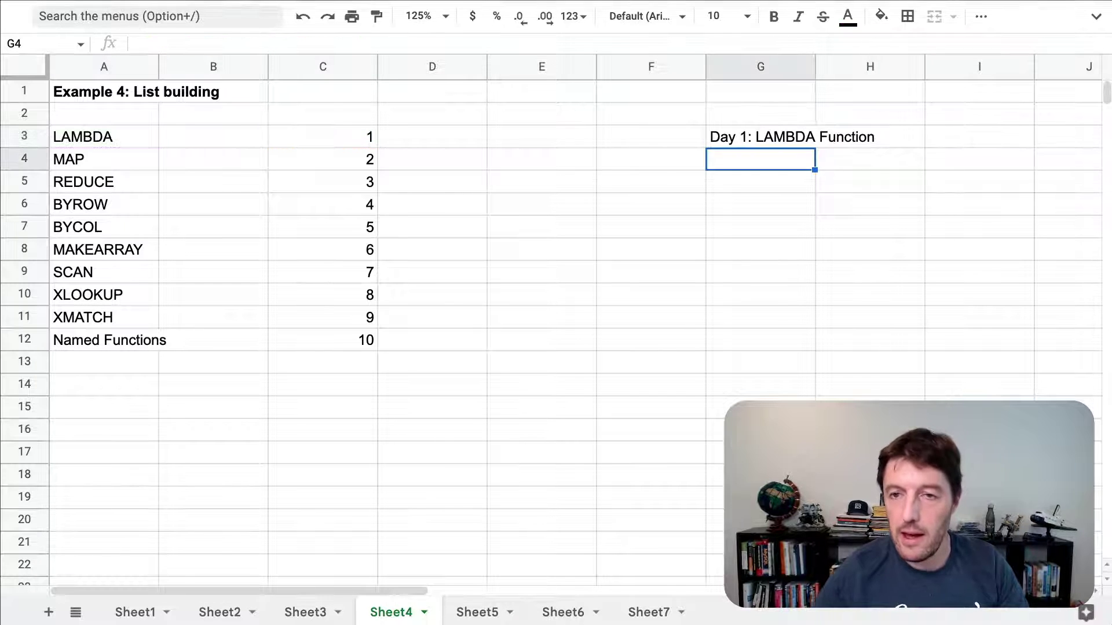
{"action": "key", "text": "Up"}
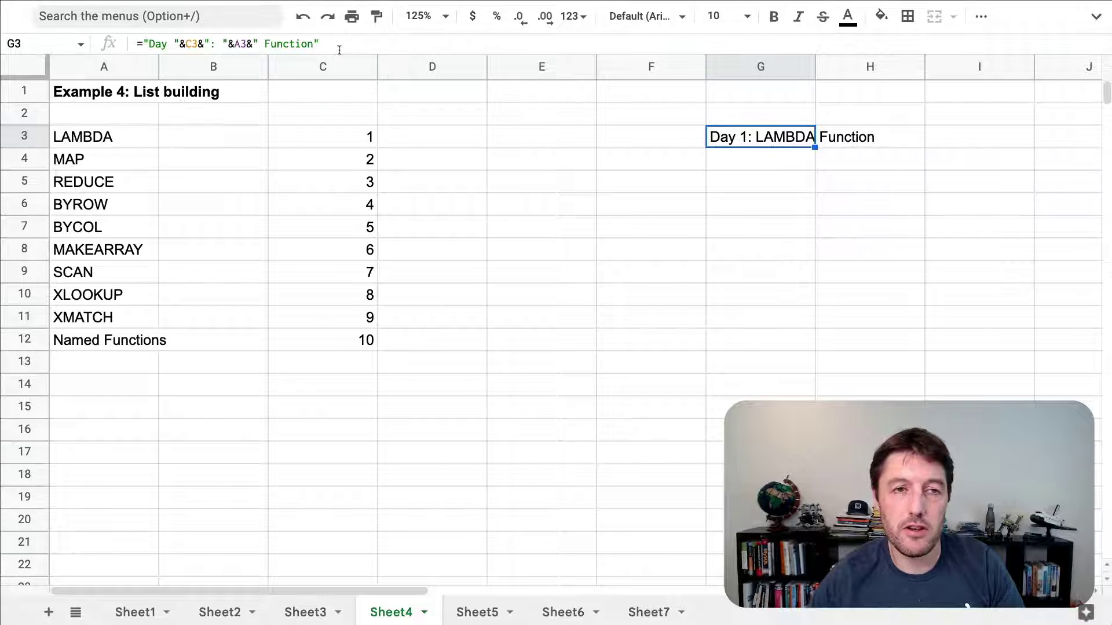
Step: Copy the full label formula text from G3, then select E3
{"action": "left_click_drag", "start_coordinate": [336, 46], "coordinate": [144, 45]}
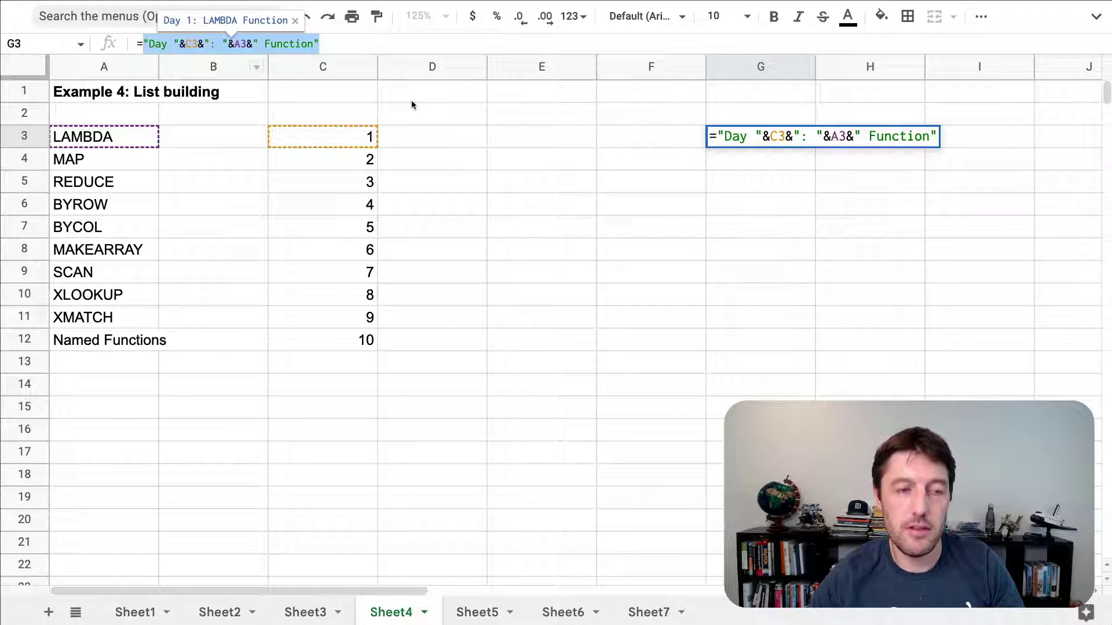
{"action": "key", "text": "Escape"}
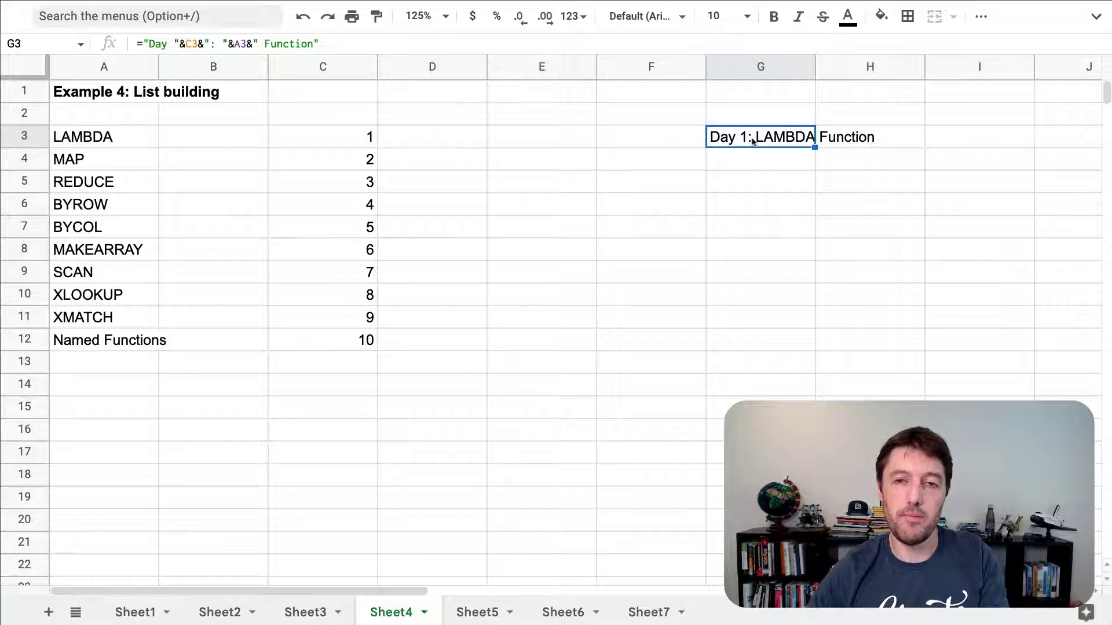
{"action": "double_click", "coordinate": [753, 140]}
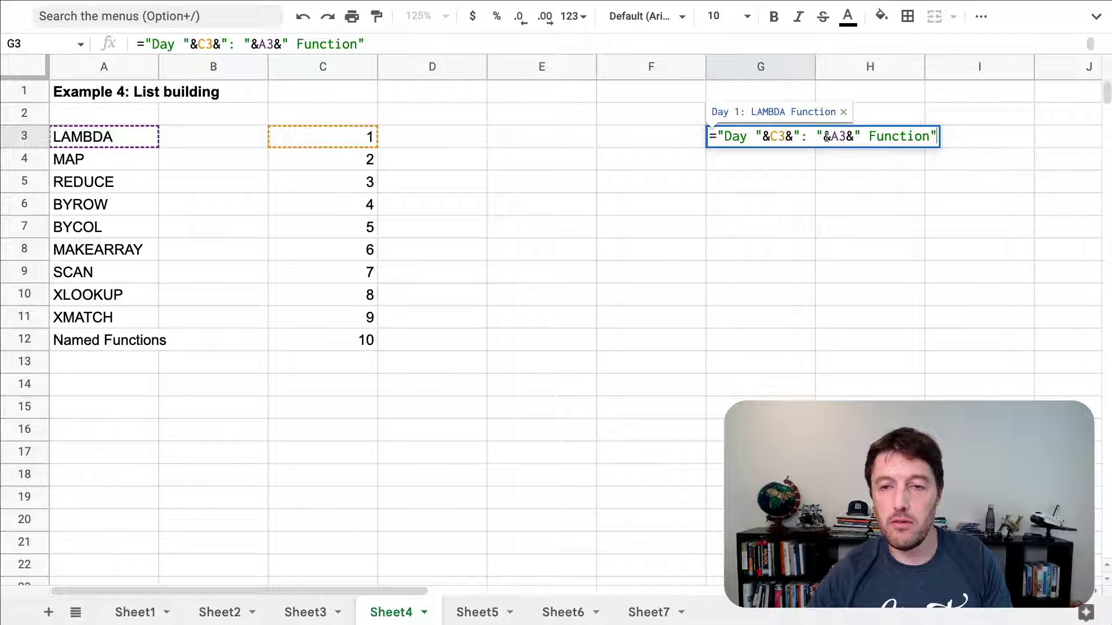
{"action": "key", "text": "Escape"}
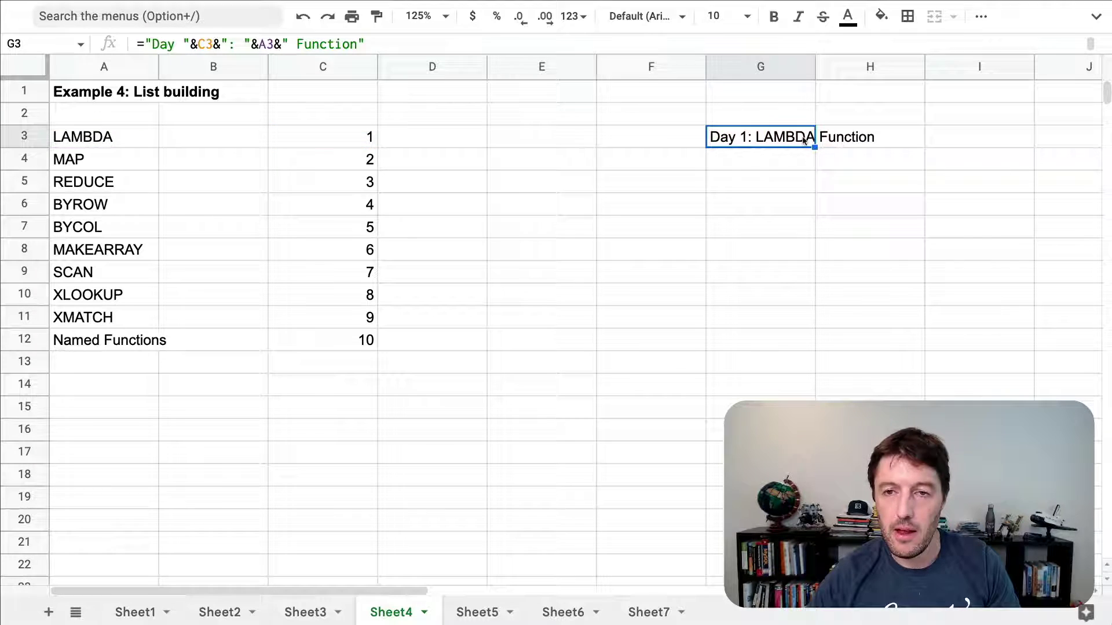
{"action": "double_click", "coordinate": [713, 133]}
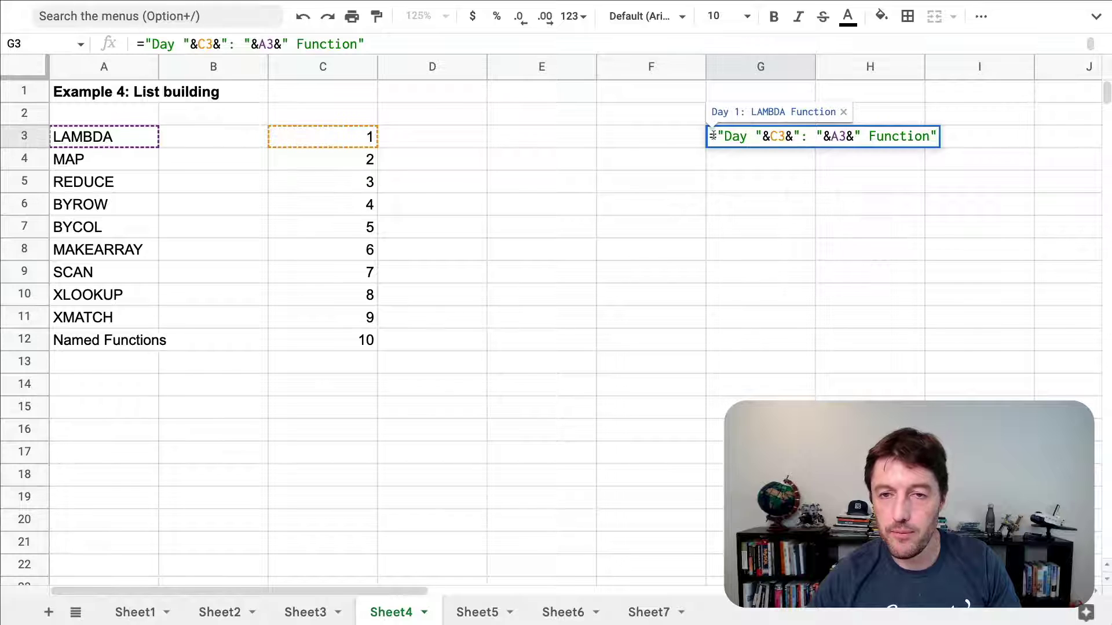
{"action": "key", "text": "ctrl+a"}
{"action": "key", "text": "Escape"}
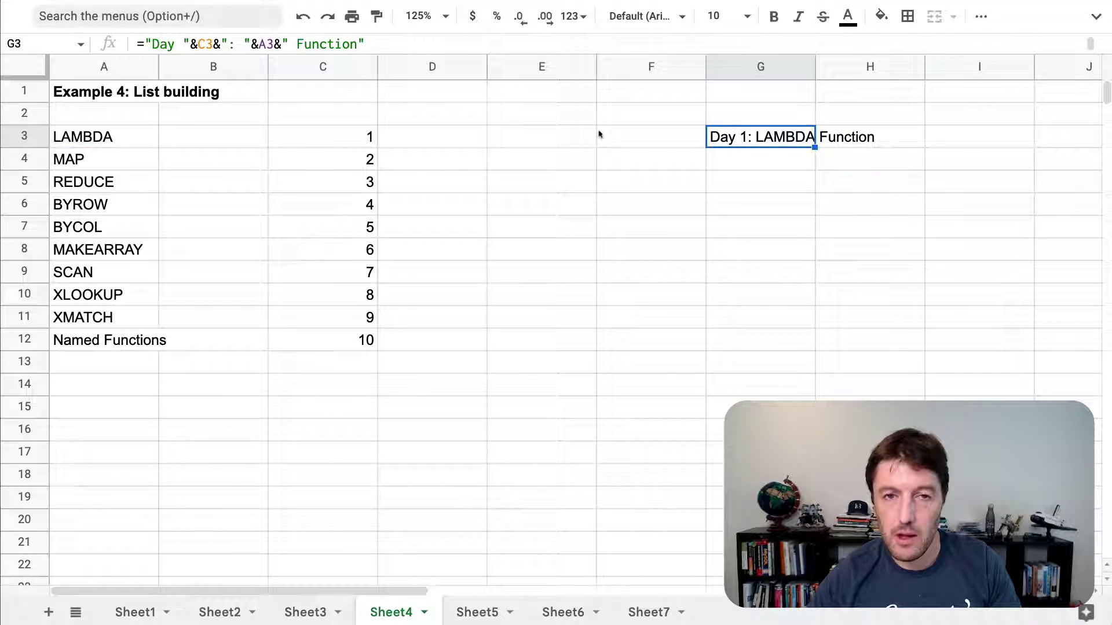
{"action": "left_click", "coordinate": [523, 138]}
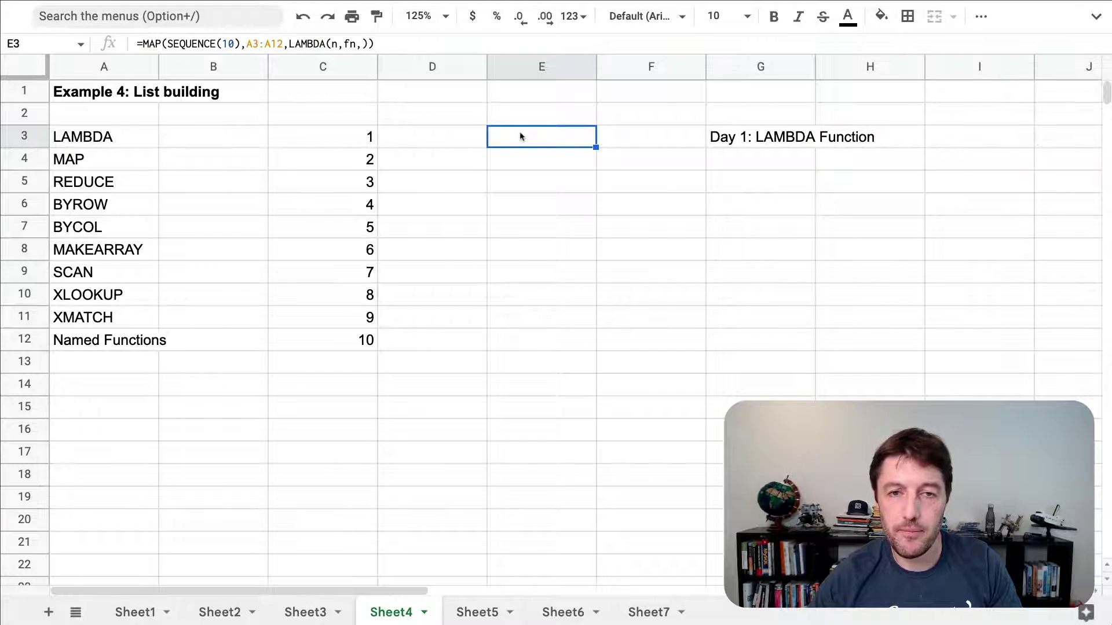
Step: Move the test label formula from G3 to I3 and reselect E3
{"action": "double_click", "coordinate": [520, 136]}
{"action": "key", "text": "Escape"}
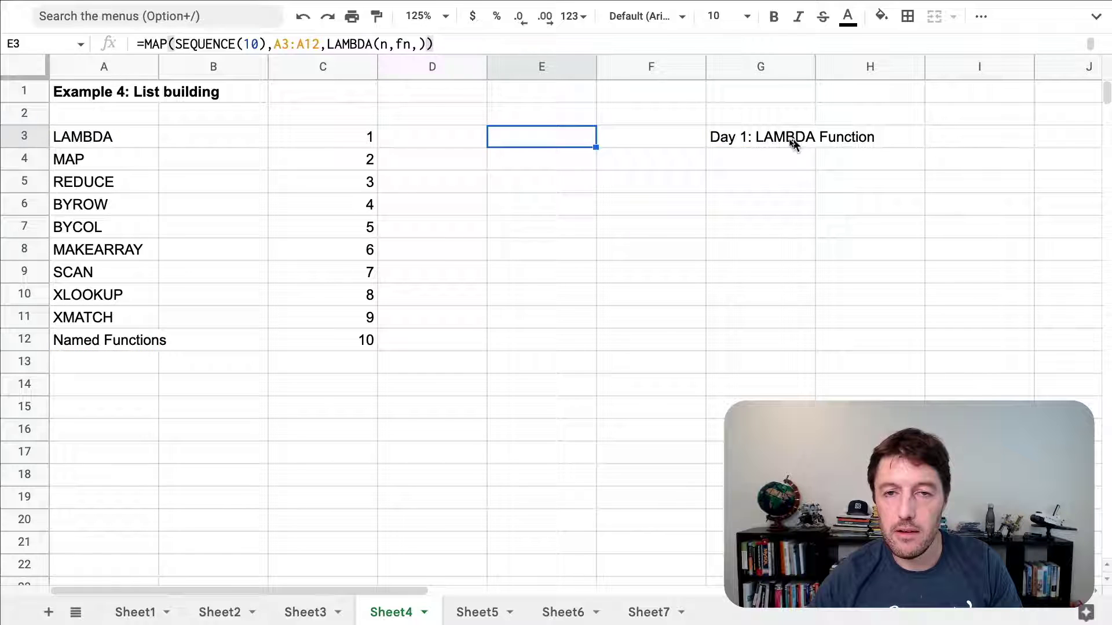
{"action": "left_click", "coordinate": [791, 139]}
{"action": "left_click_drag", "start_coordinate": [779, 124], "coordinate": [996, 143]}
{"action": "left_click", "coordinate": [647, 140]}
{"action": "left_click", "coordinate": [586, 140]}
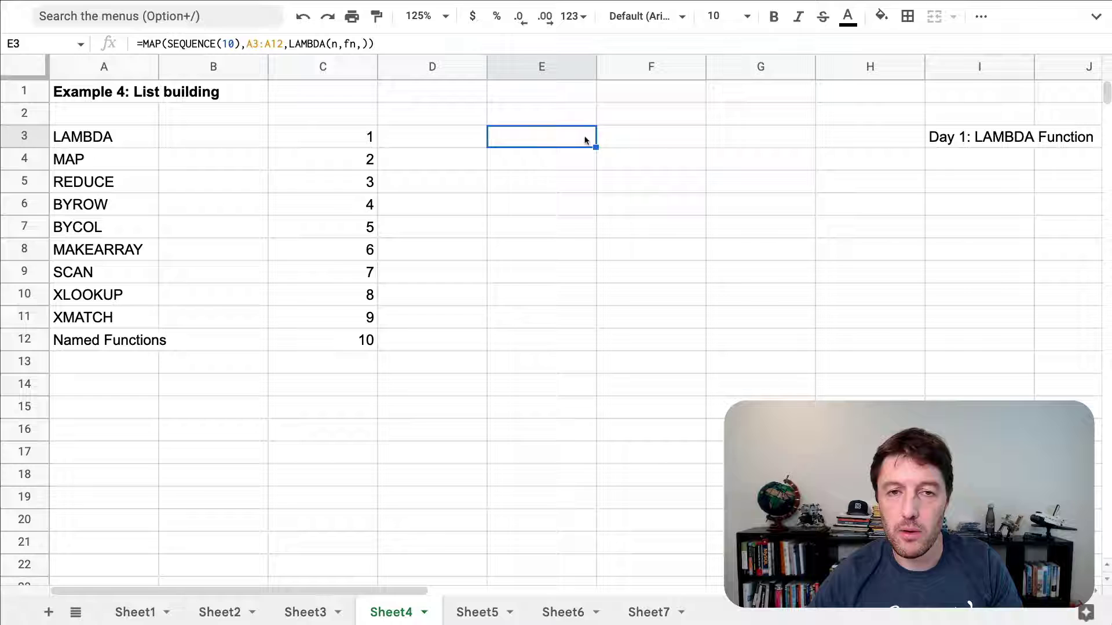
Step: Paste the label expression into E3's LAMBDA, swapping C3 for n and A3 for fn, and enter it
{"action": "double_click", "coordinate": [570, 140]}
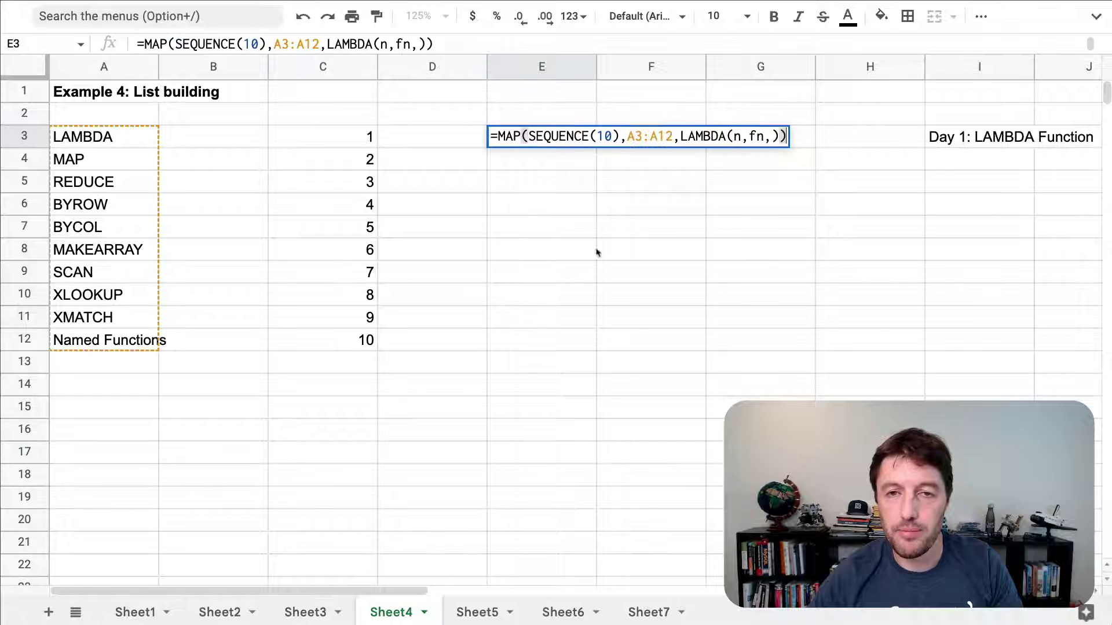
{"action": "left_click", "coordinate": [767, 136]}
{"action": "key", "text": "Delete"}
{"action": "key", "text": "Delete"}
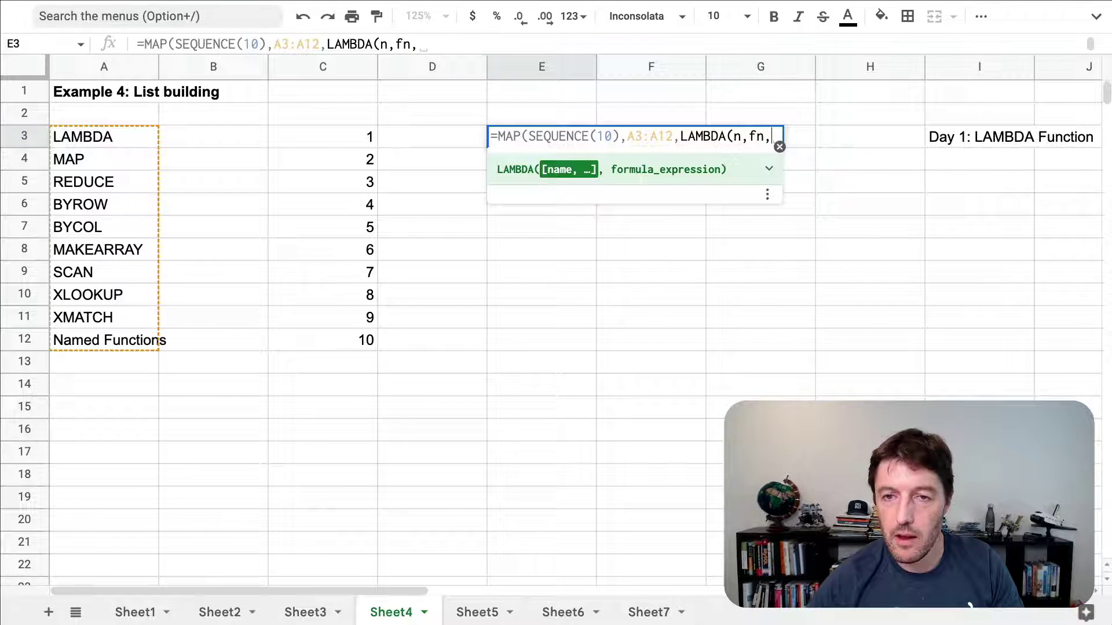
{"action": "key", "text": "super+v"}
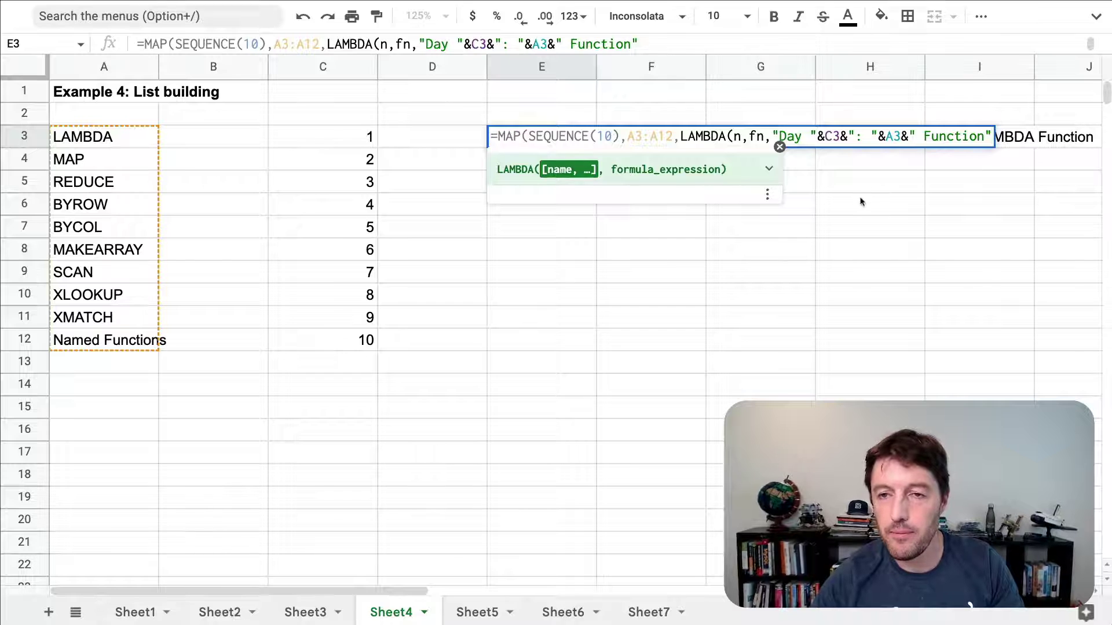
{"action": "double_click", "coordinate": [834, 136]}
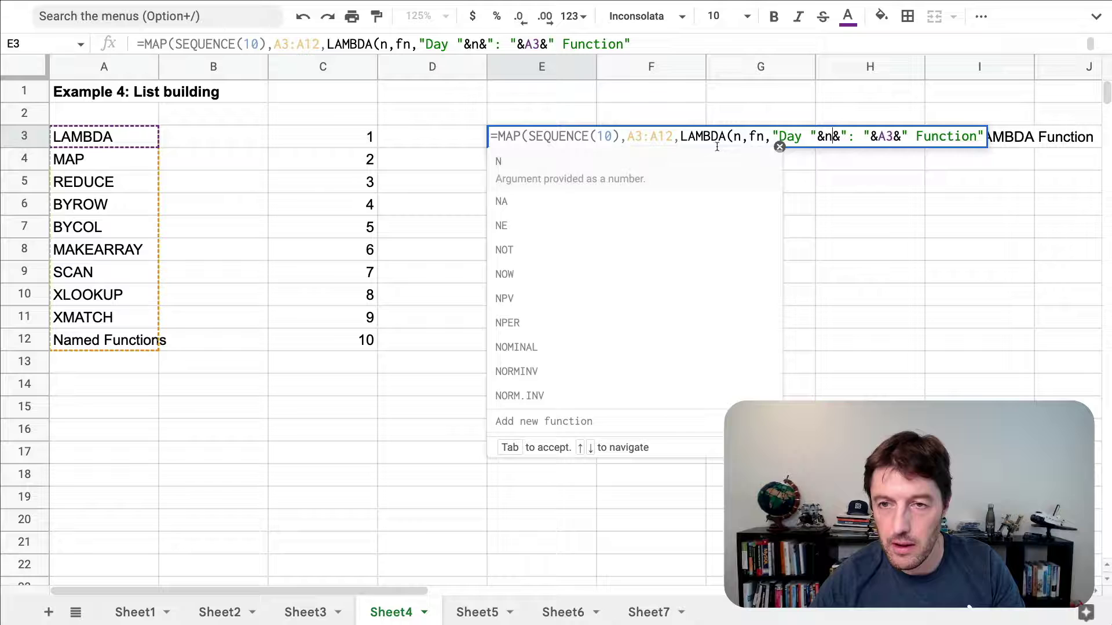
{"action": "type", "text": "n"}
{"action": "double_click", "coordinate": [884, 136]}
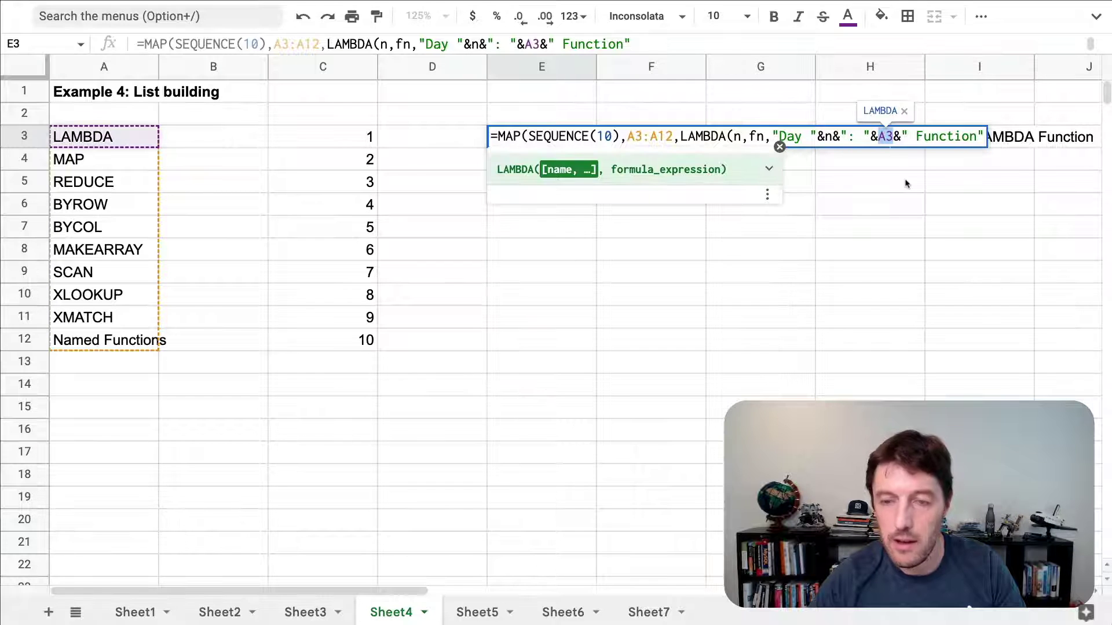
{"action": "type", "text": "fn"}
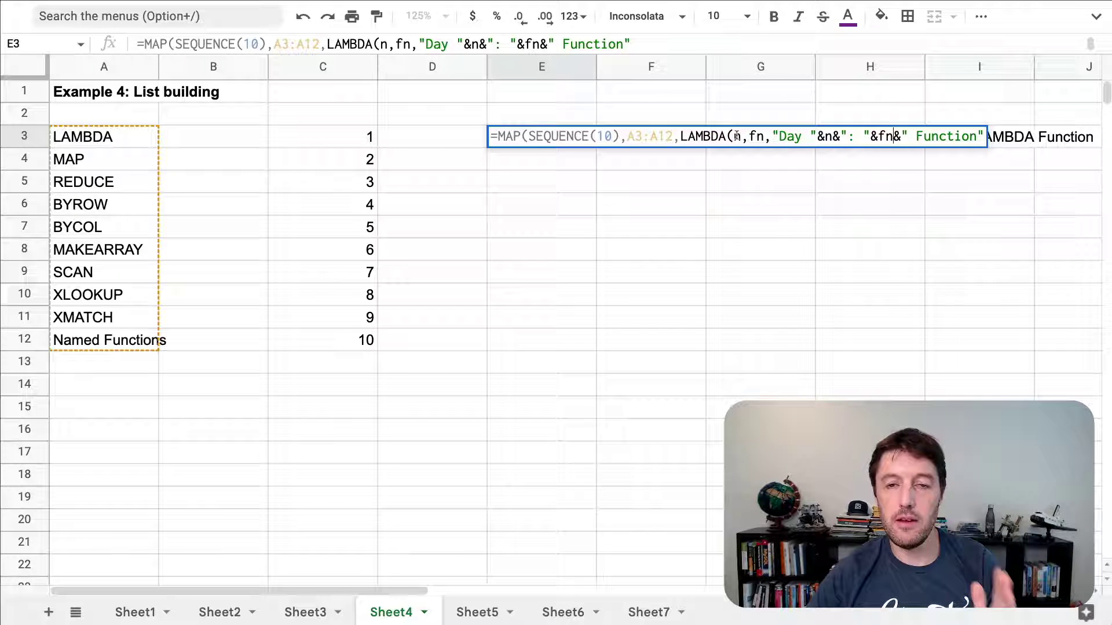
{"action": "left_click_drag", "start_coordinate": [773, 136], "coordinate": [983, 136]}
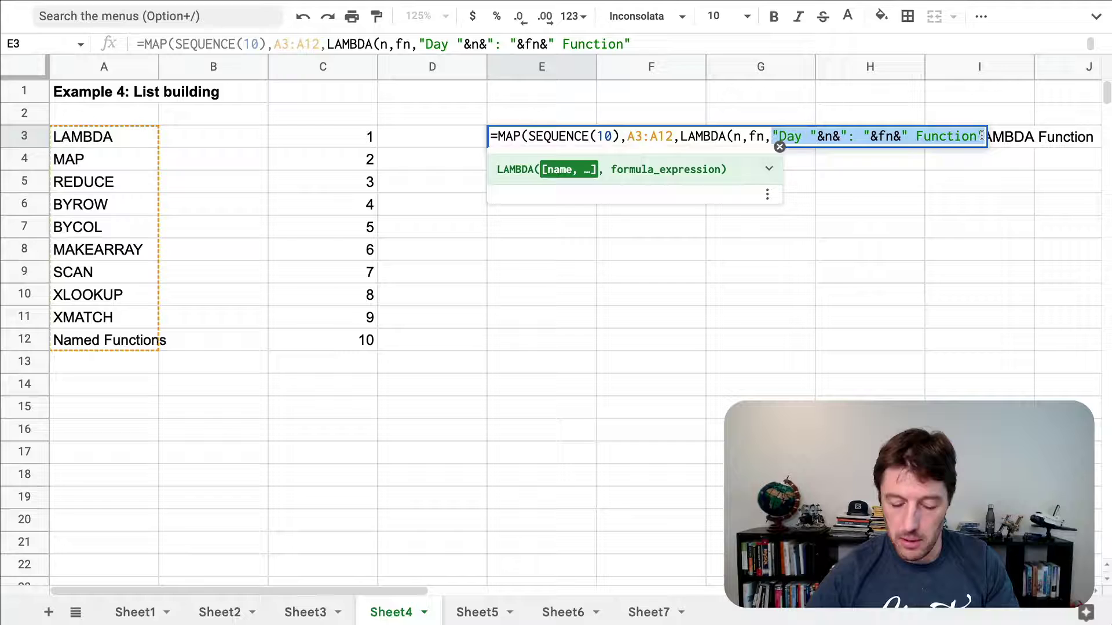
{"action": "key", "text": "Right"}
{"action": "type", "text": ")"}
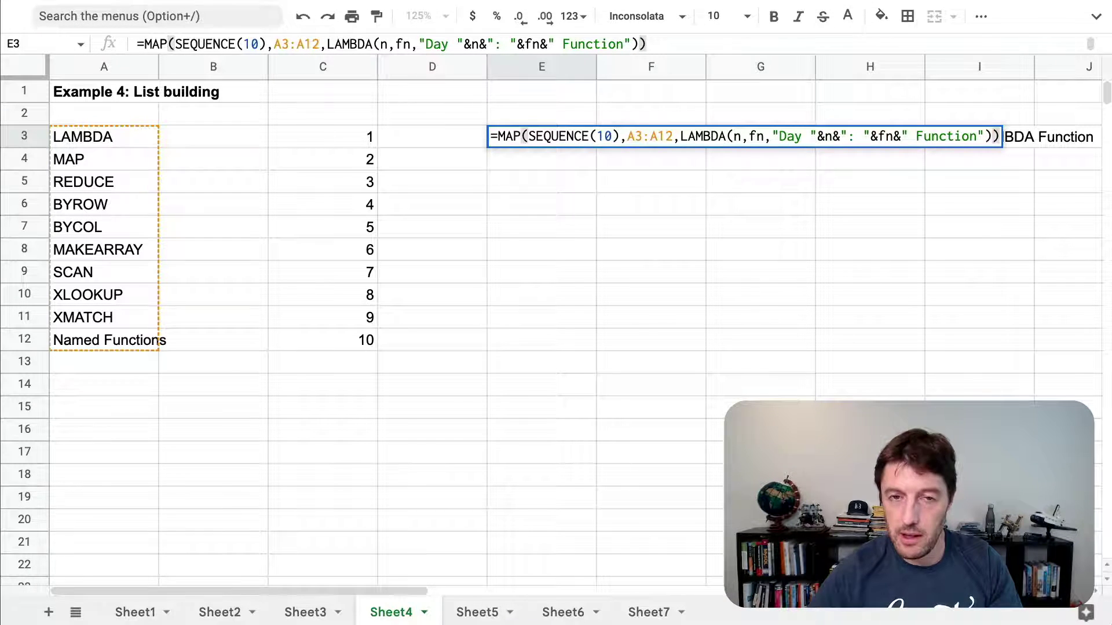
{"action": "key", "text": "Return"}
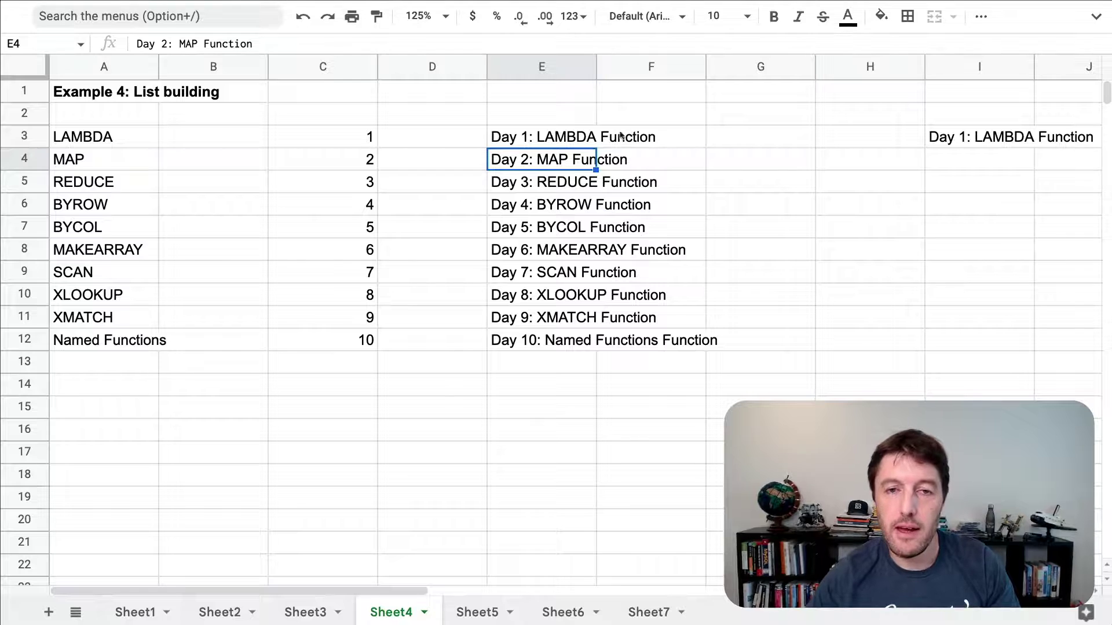
Step: Fill E3 with yellow, then switch to Sheet5
{"action": "left_click", "coordinate": [544, 139]}
{"action": "left_click", "coordinate": [881, 16]}
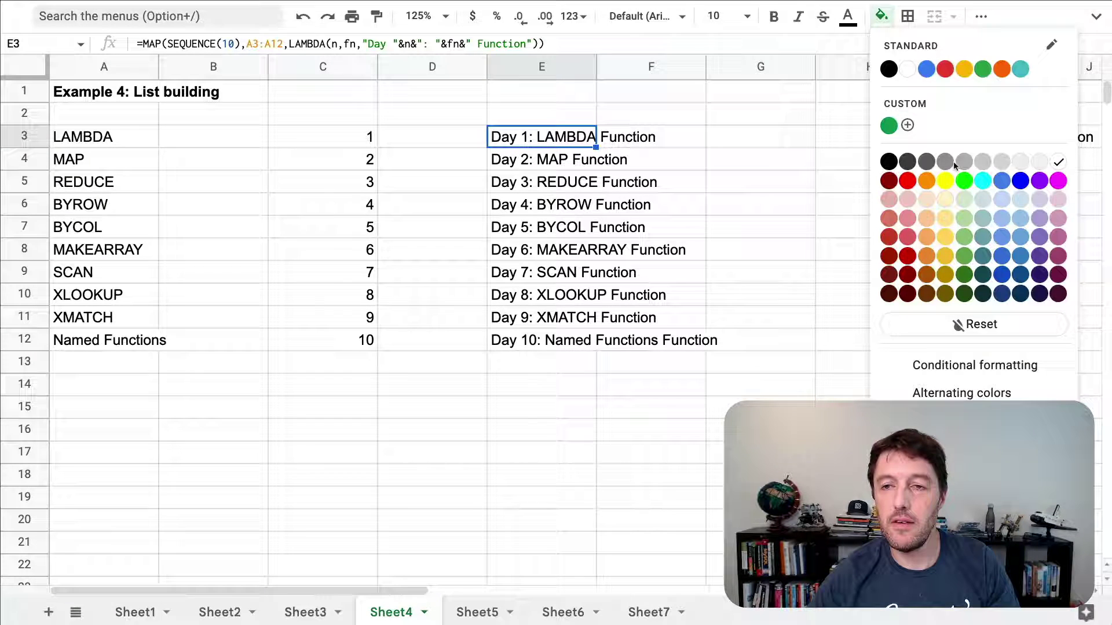
{"action": "left_click", "coordinate": [946, 181]}
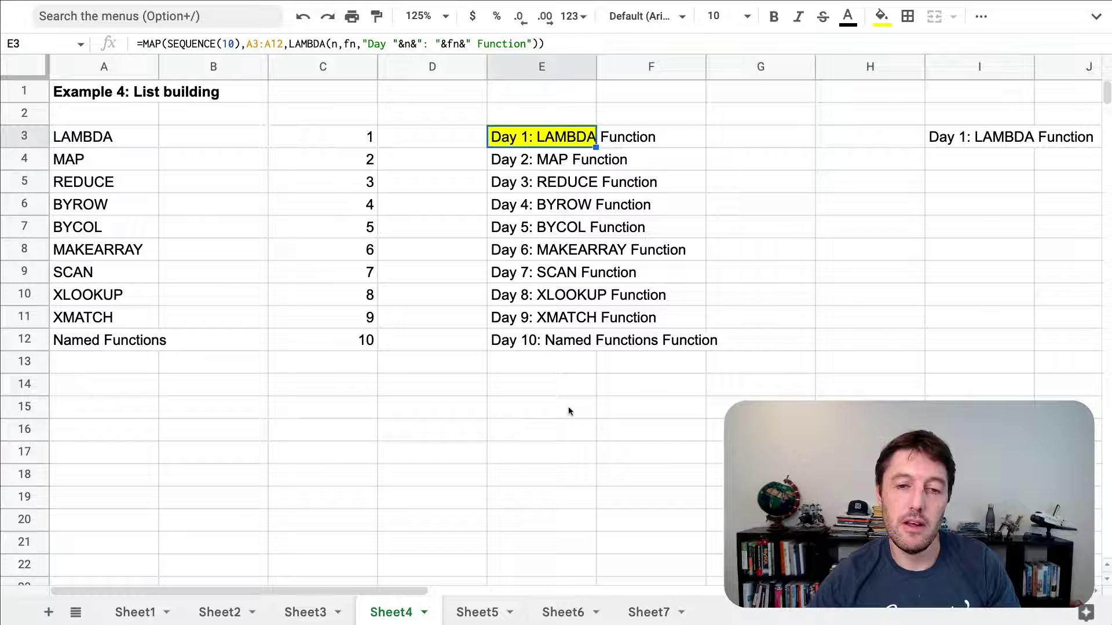
{"action": "left_click", "coordinate": [478, 613]}
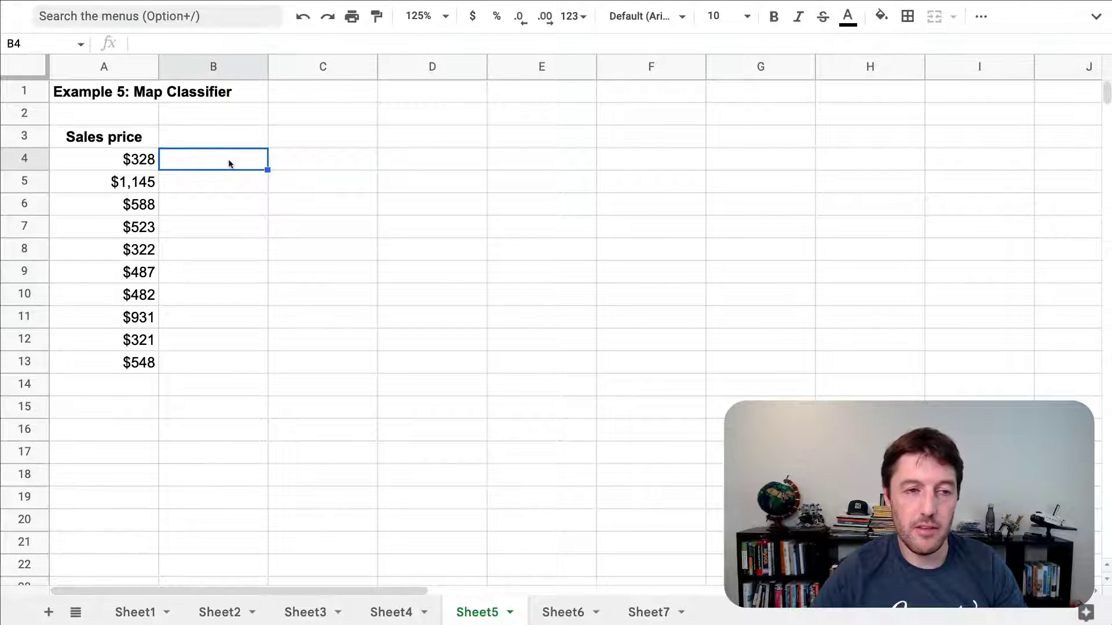
Step: Start B4's IFS formula: A4>1000 returns "Large", A4>500 returns "Medium"
{"action": "type", "text": "=IFS"}
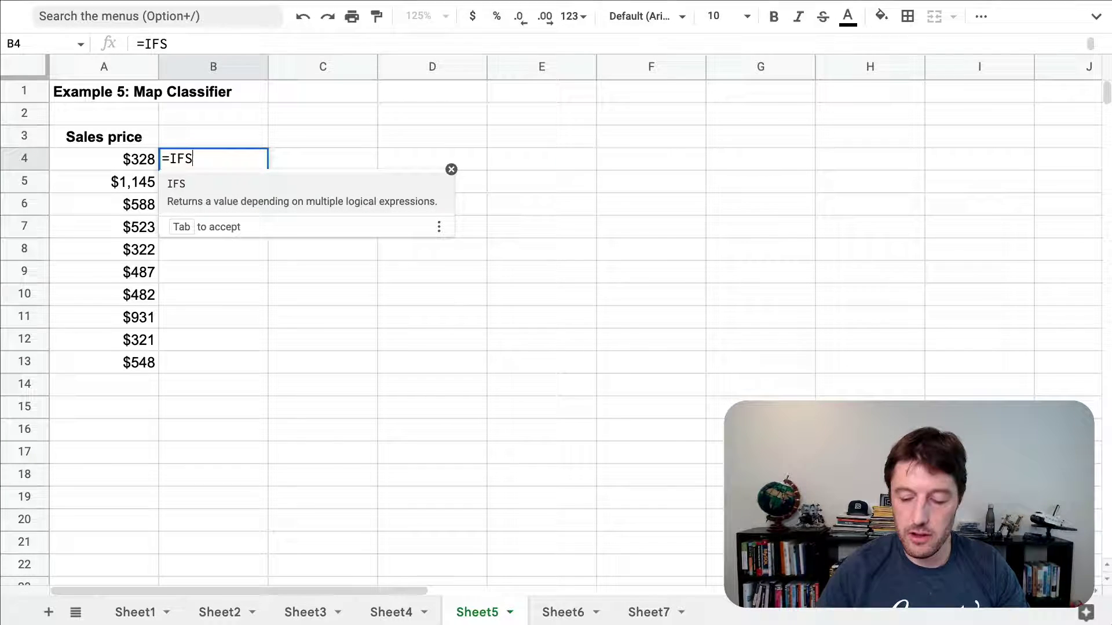
{"action": "type", "text": "("}
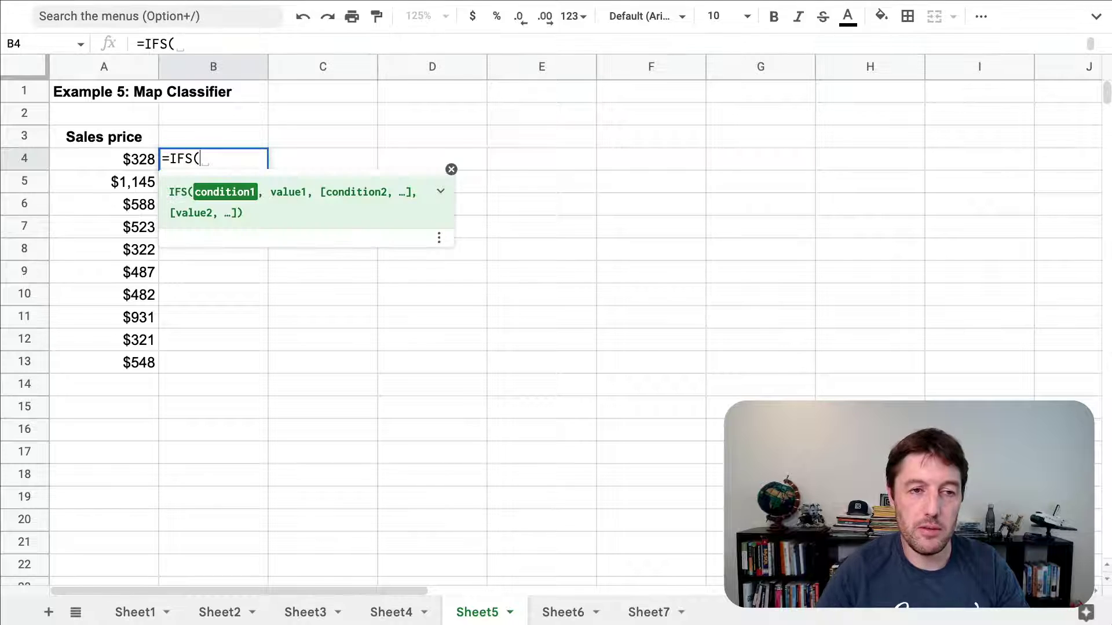
{"action": "left_click", "coordinate": [133, 168]}
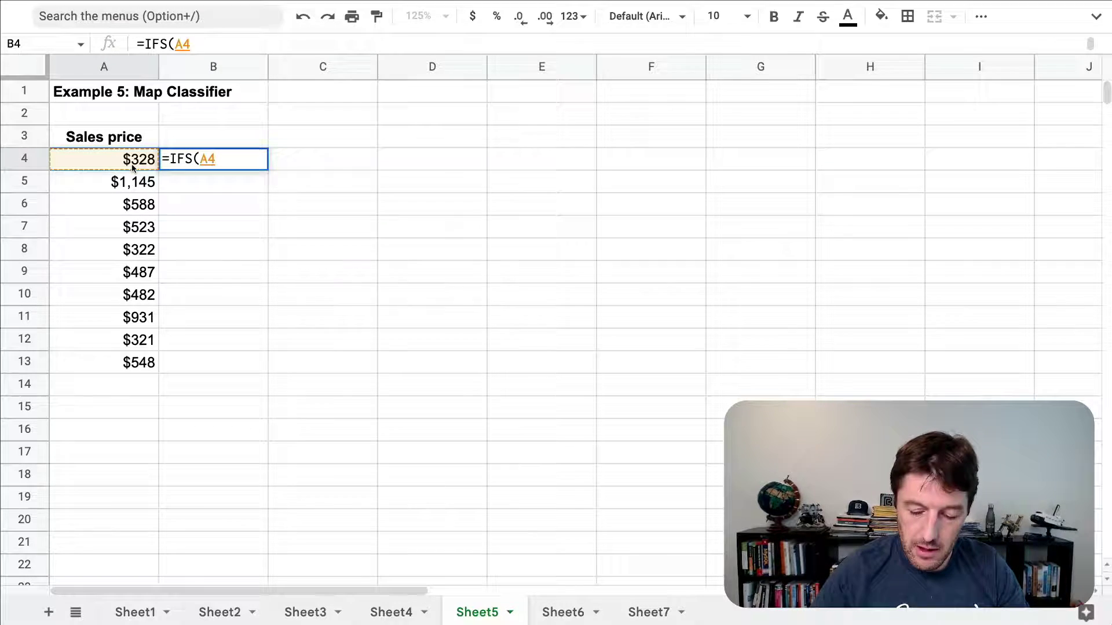
{"action": "type", "text": ">100-"}
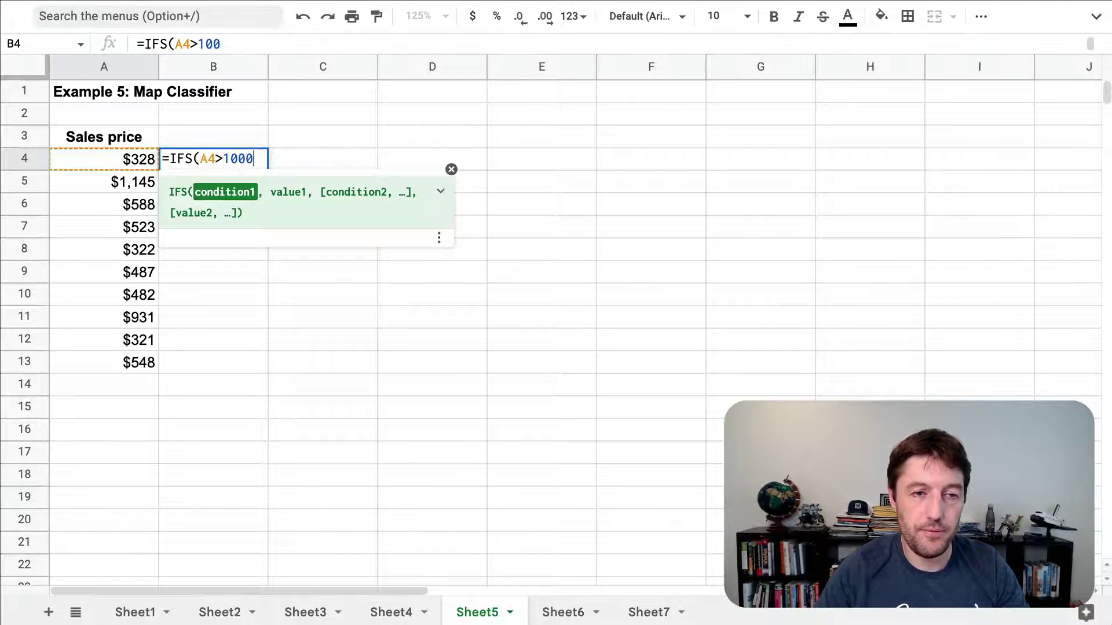
{"action": "type", "text": ",\"Large"}
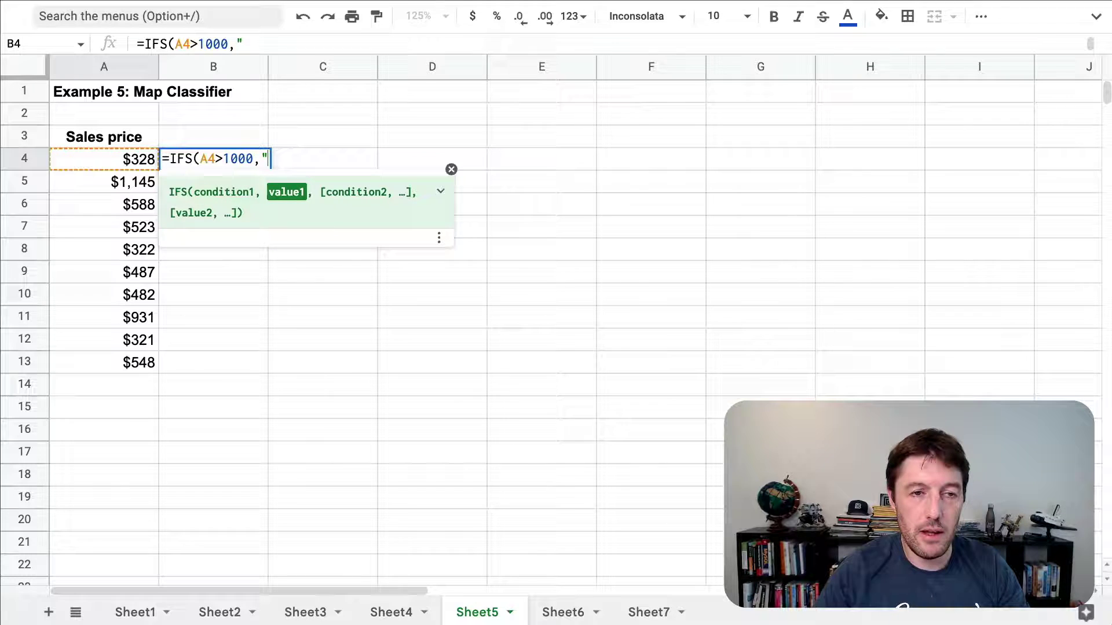
{"action": "type", "text": "\""}
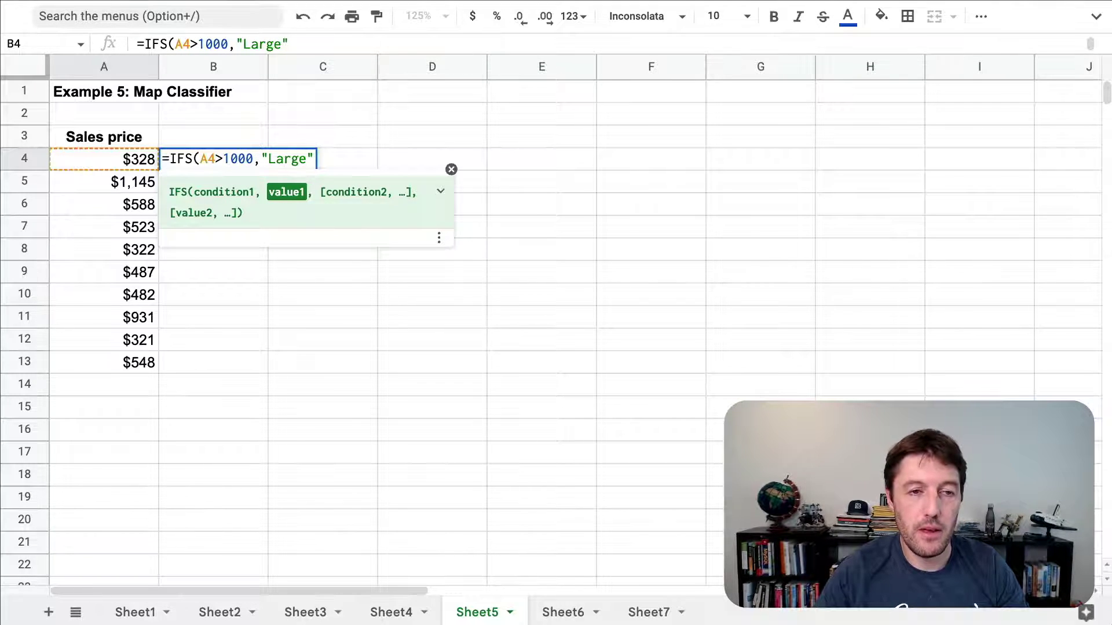
{"action": "type", "text": ","}
{"action": "left_click", "coordinate": [82, 158]}
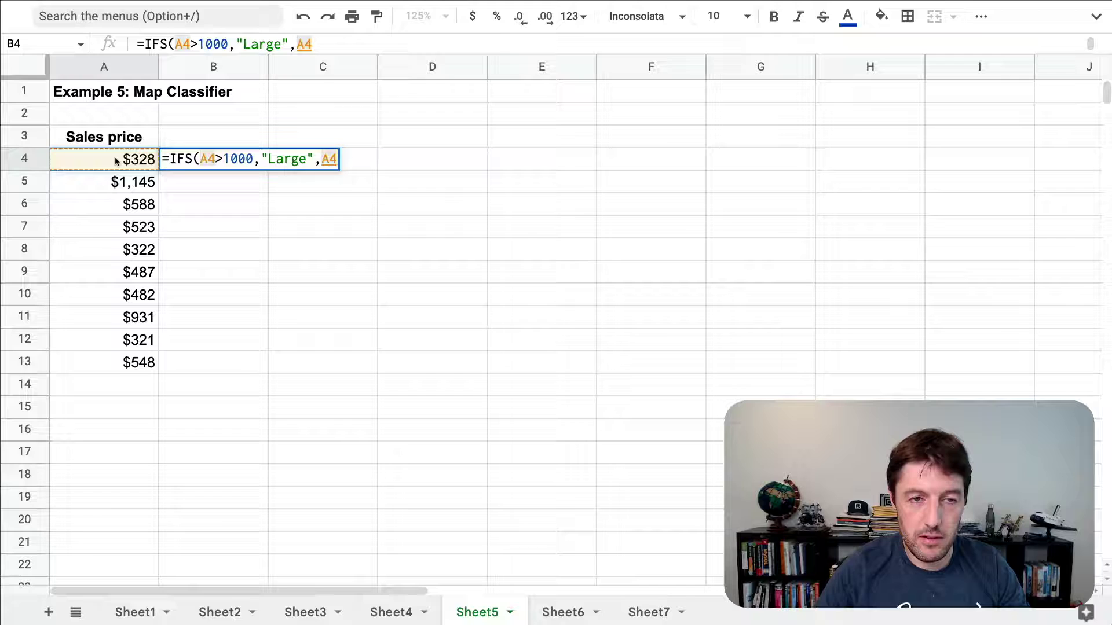
{"action": "type", "text": ">500"}
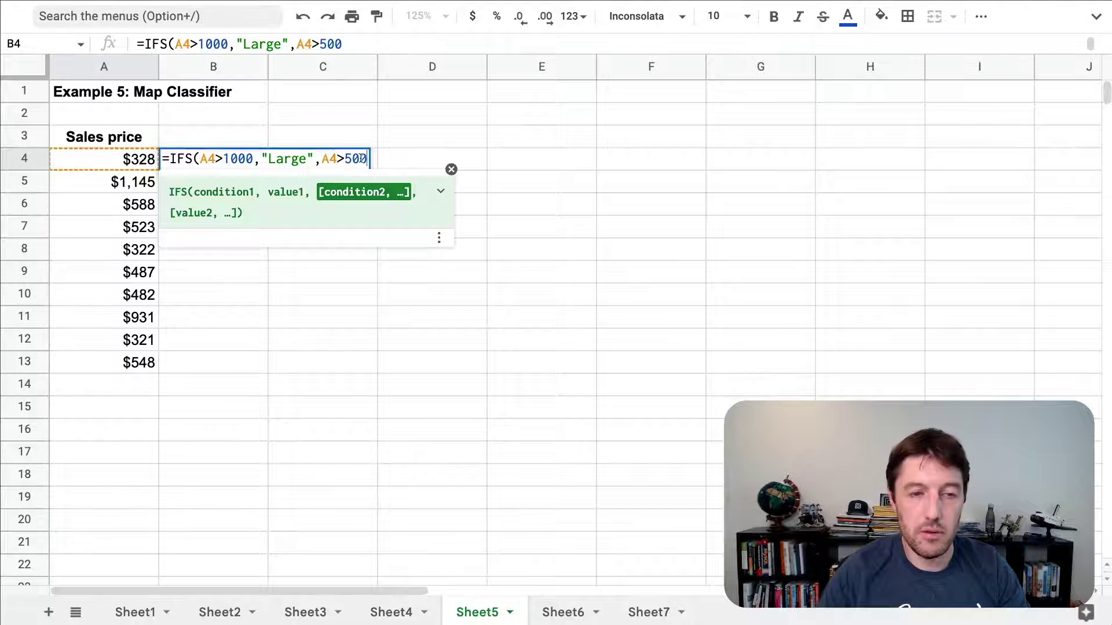
{"action": "type", "text": ","}
{"action": "type", "text": "\"Medi"}
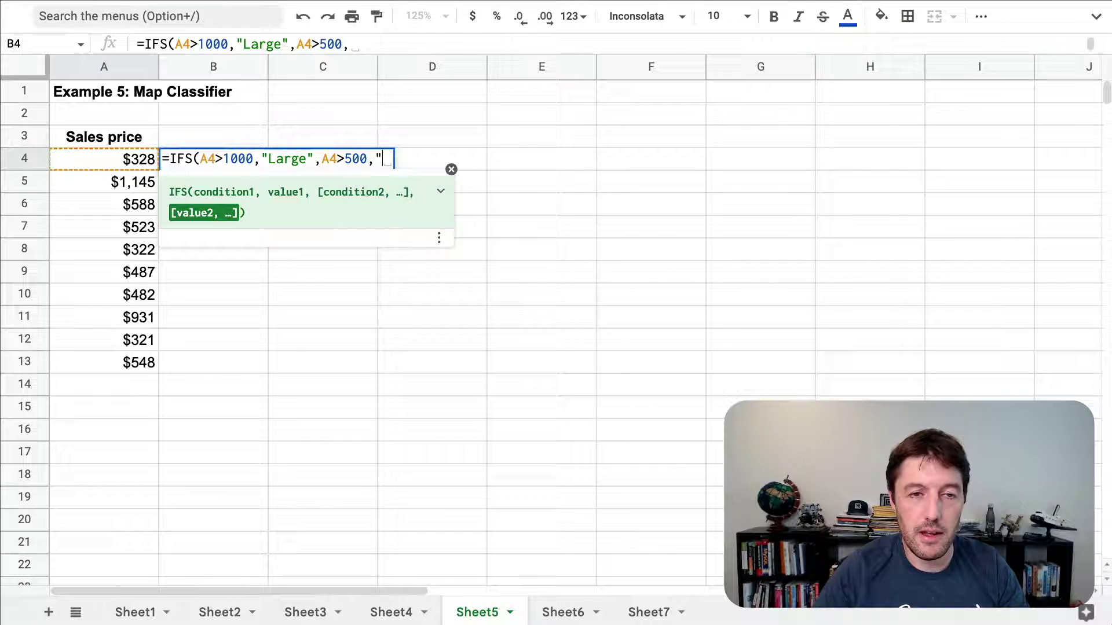
{"action": "type", "text": "ue"}
{"action": "key", "text": "BackSpace"}
{"action": "type", "text": "m\""}
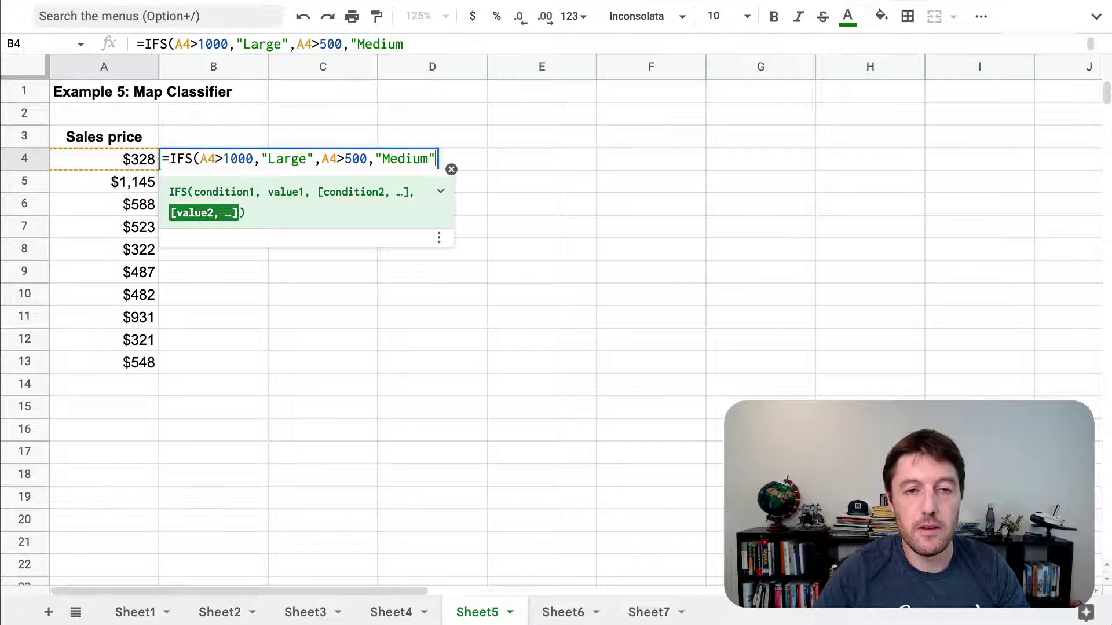
{"action": "type", "text": ","}
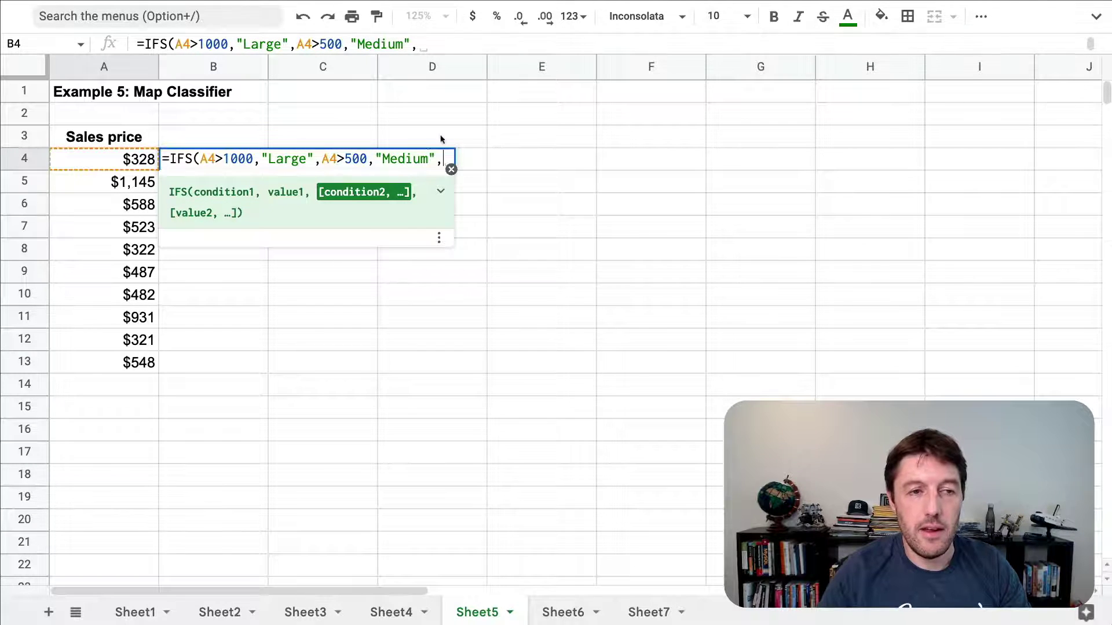
Step: Add the TRUE catch-all returning "Small" and close the IFS parenthesis
{"action": "key", "text": "BackSpace"}
{"action": "type", "text": "TRUE,"}
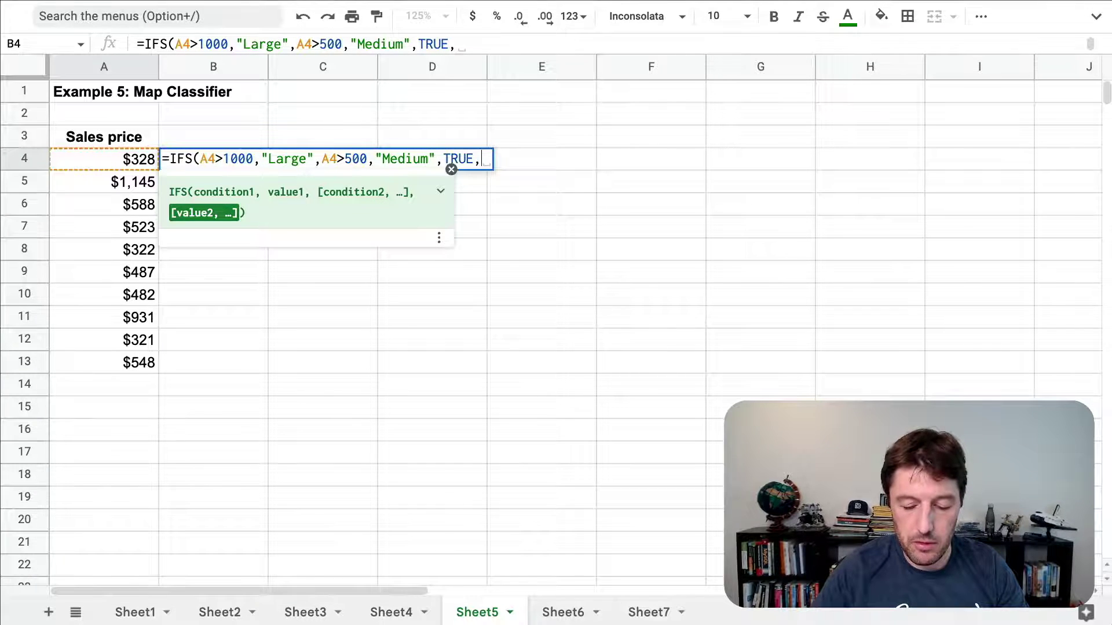
{"action": "key", "text": "BackSpace"}
{"action": "type", "text": "\"Smal\""}
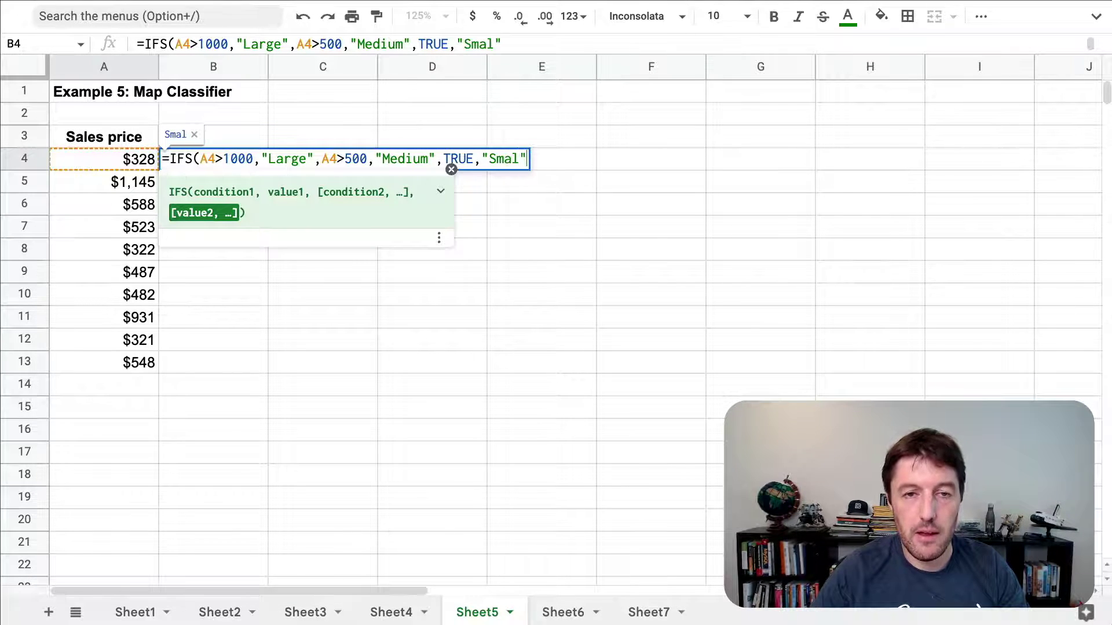
{"action": "key", "text": "Left"}
{"action": "type", "text": "l"}
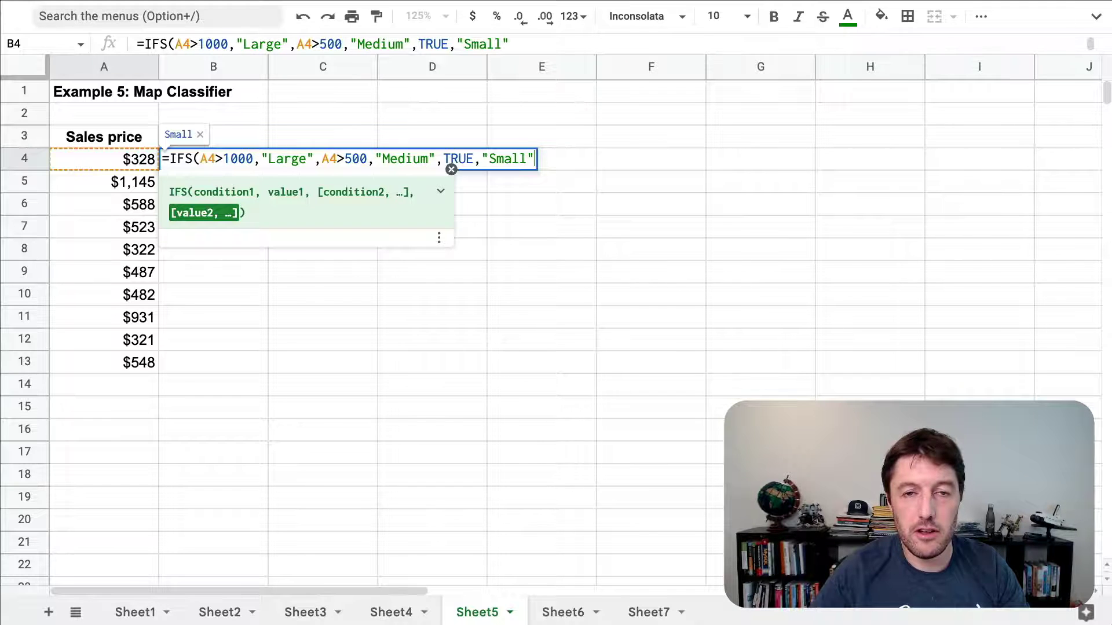
{"action": "key", "text": "Right"}
{"action": "type", "text": ")"}
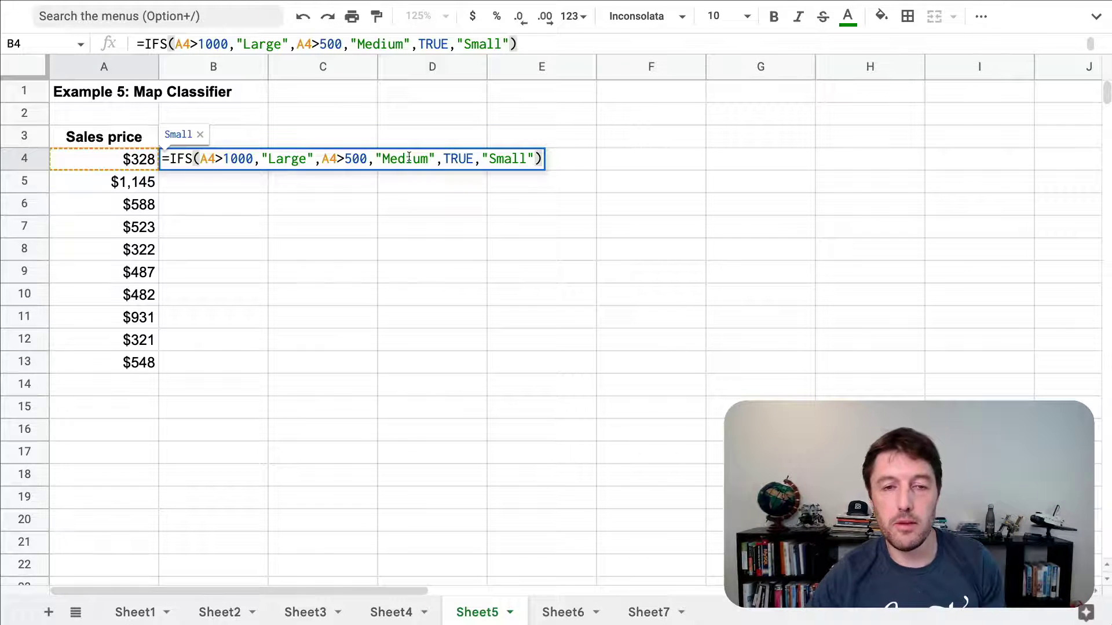
Step: Retype the TRUE, condition before "Small" and enter the IFS formula in B4
{"action": "left_click_drag", "start_coordinate": [443, 160], "coordinate": [555, 160]}
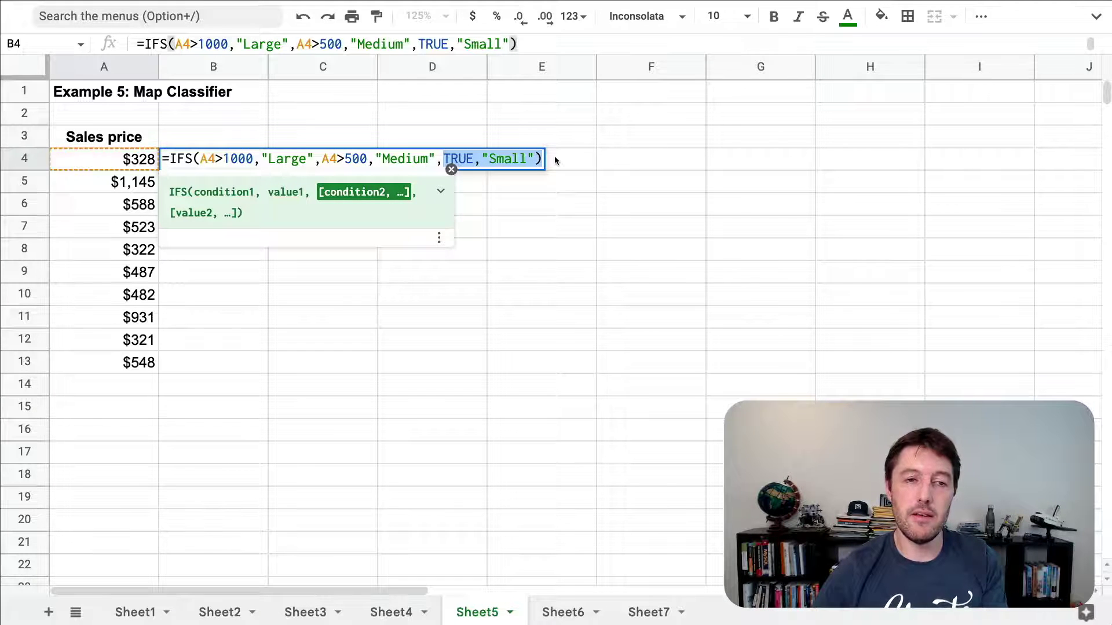
{"action": "left_click", "coordinate": [475, 160]}
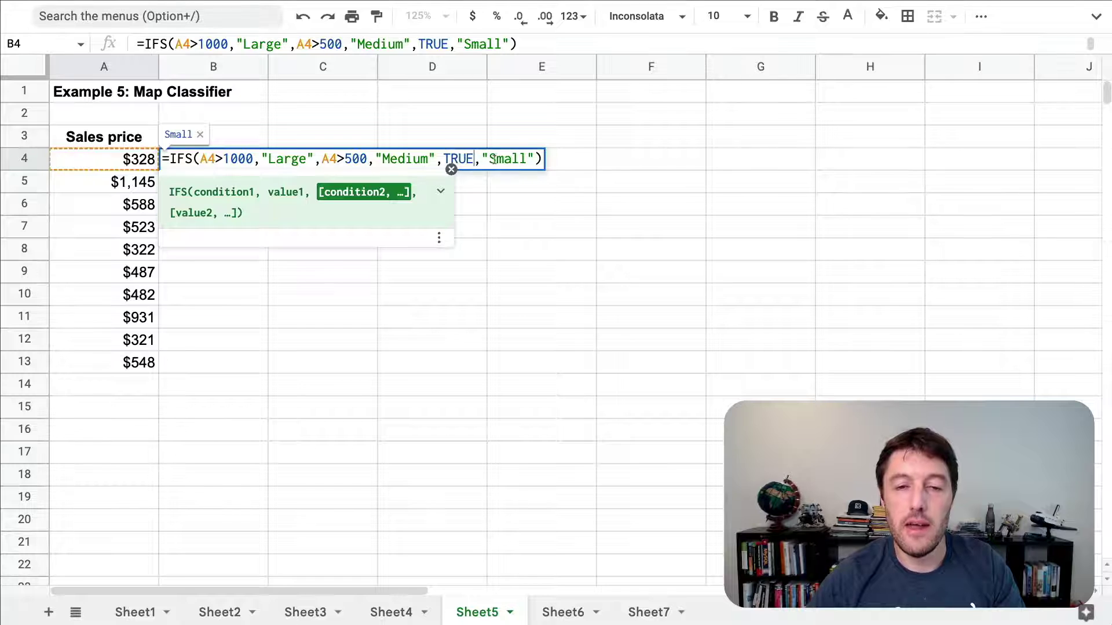
{"action": "left_click_drag", "start_coordinate": [482, 158], "coordinate": [536, 158]}
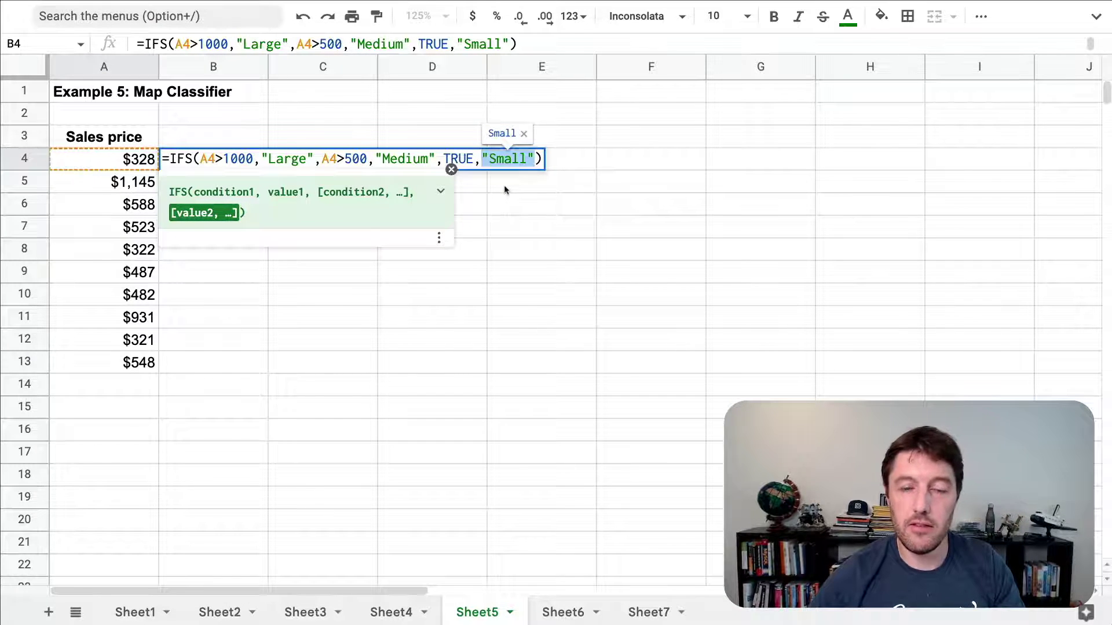
{"action": "key", "text": "Left"}
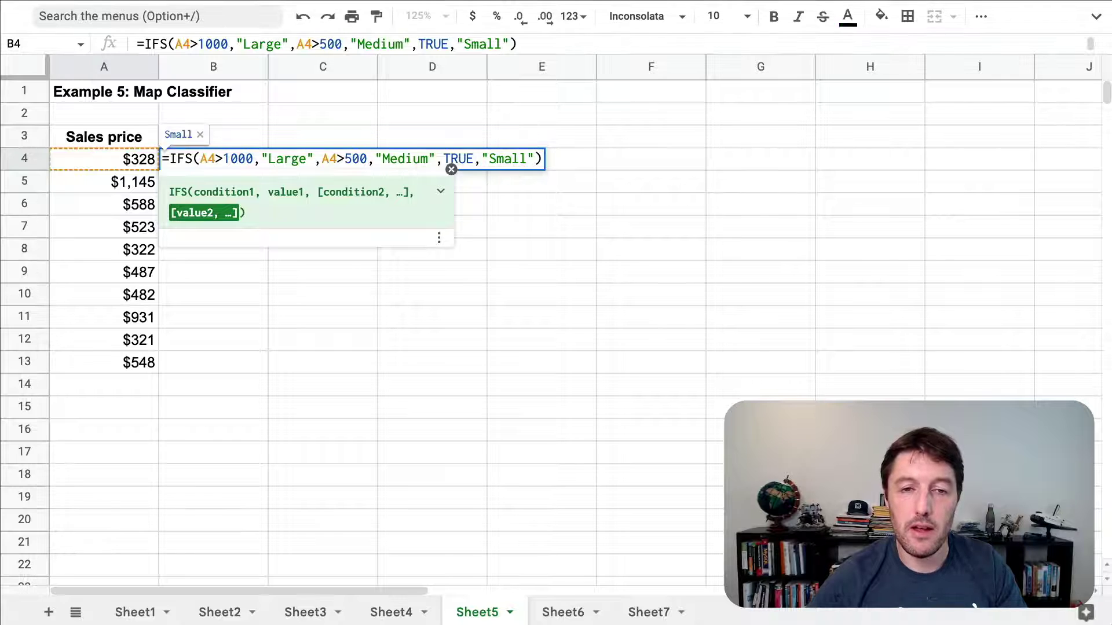
{"action": "key", "text": "BackSpace"}
{"action": "key", "text": "BackSpace"}
{"action": "key", "text": "BackSpace"}
{"action": "key", "text": "BackSpace"}
{"action": "key", "text": "BackSpace"}
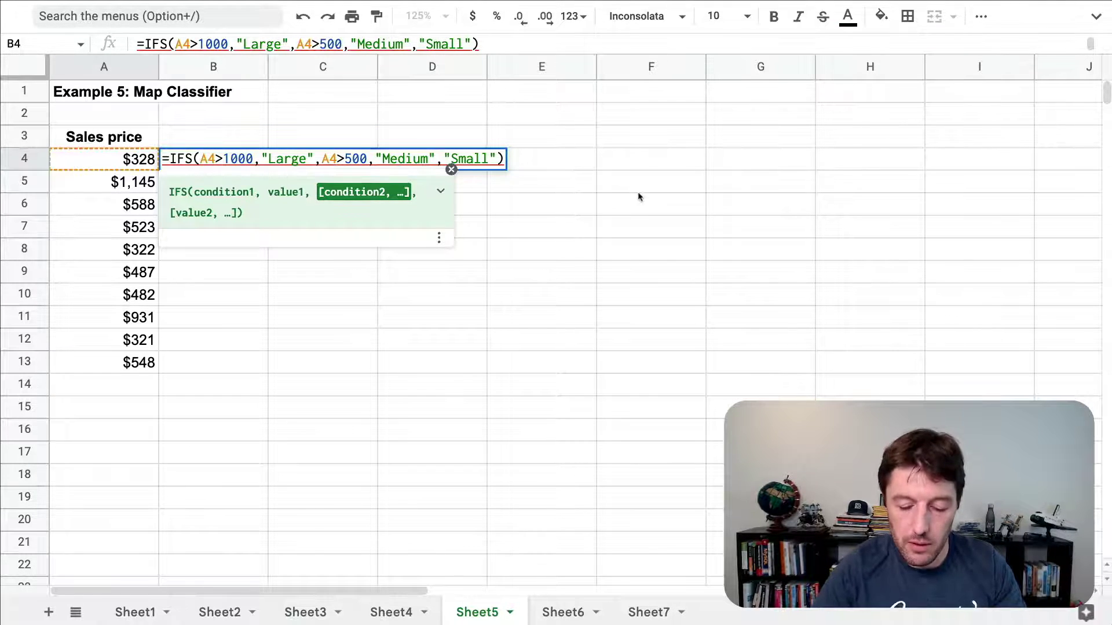
{"action": "type", "text": "TRUE,"}
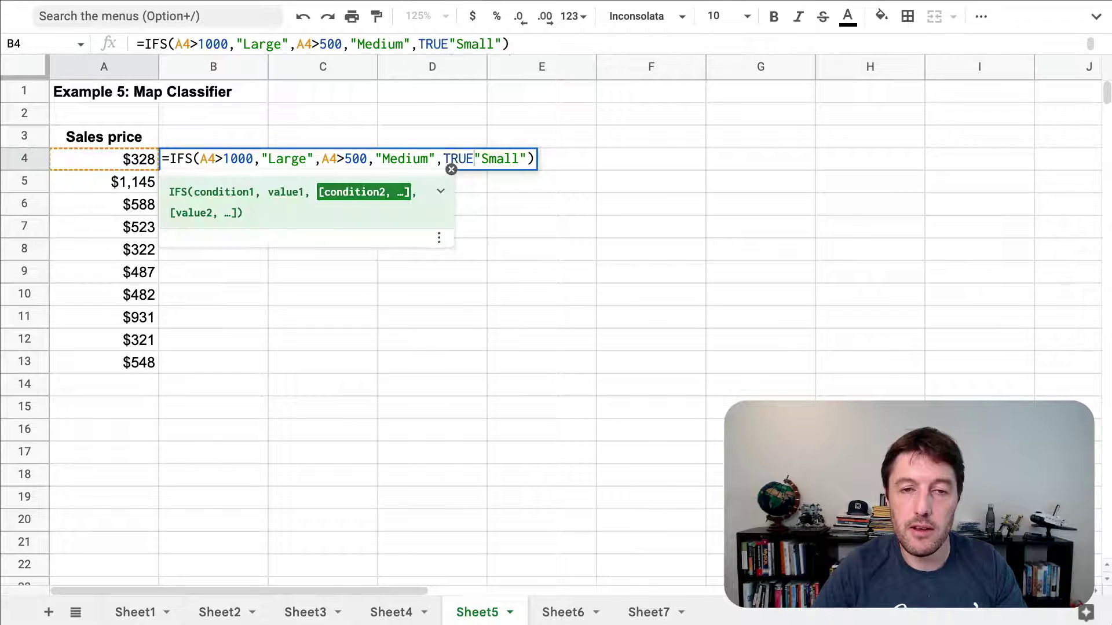
{"action": "left_click", "coordinate": [446, 158]}
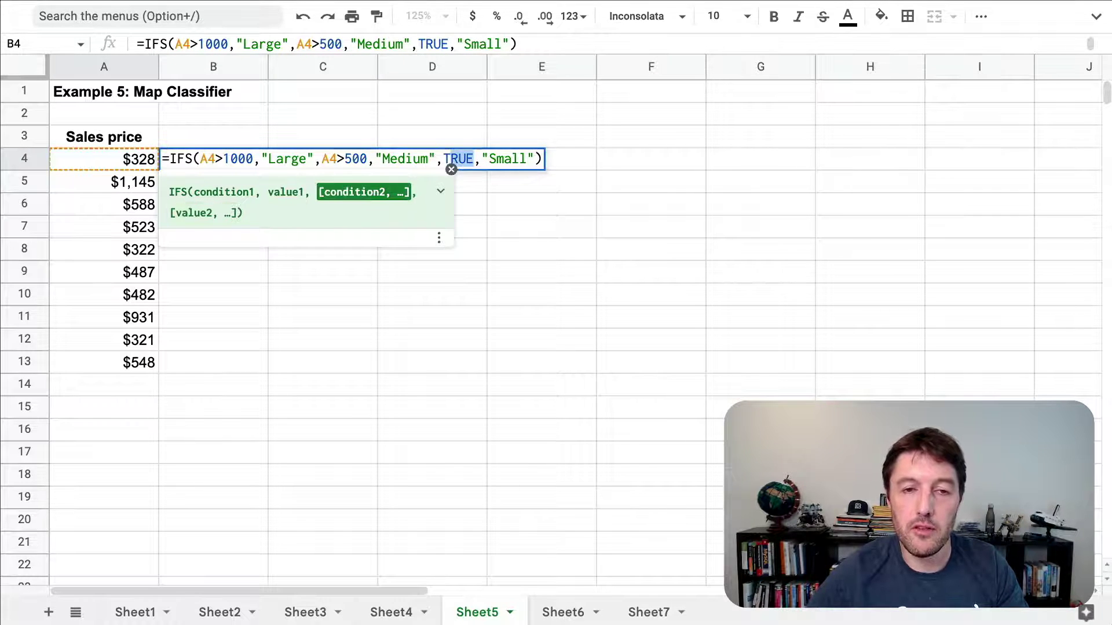
{"action": "left_click", "coordinate": [541, 159]}
{"action": "key", "text": "Return"}
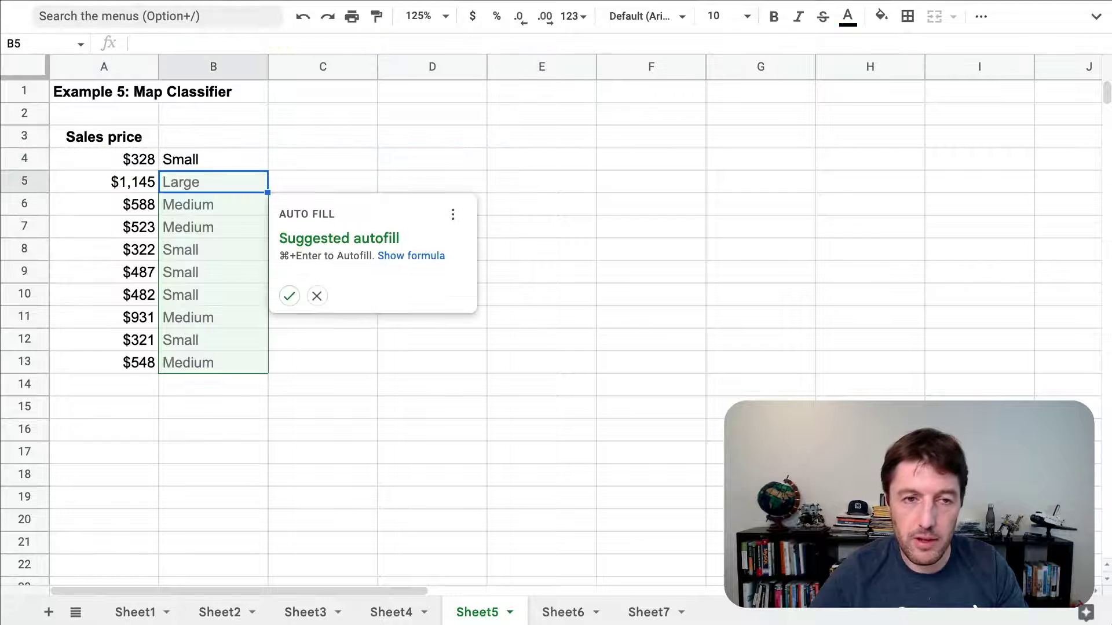
Step: Accept the suggested autofill down to B13 and check the copied formulas in B8, B10, B11, B13
{"action": "key", "text": "super+Return"}
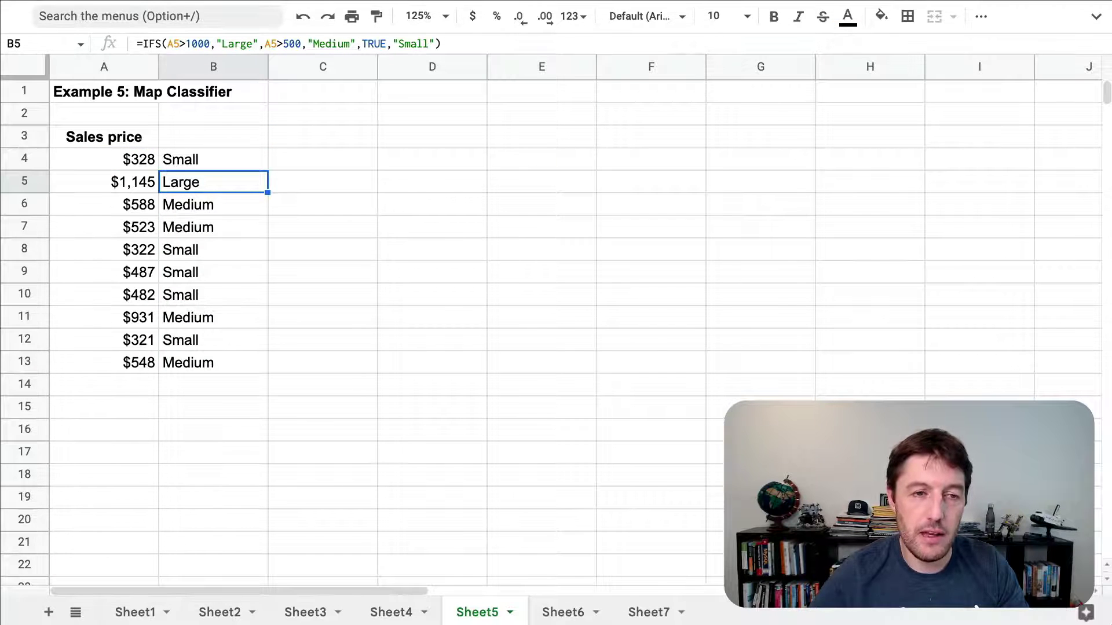
{"action": "left_click", "coordinate": [213, 250]}
{"action": "left_click", "coordinate": [213, 317]}
{"action": "left_click", "coordinate": [213, 362]}
{"action": "left_click", "coordinate": [214, 295]}
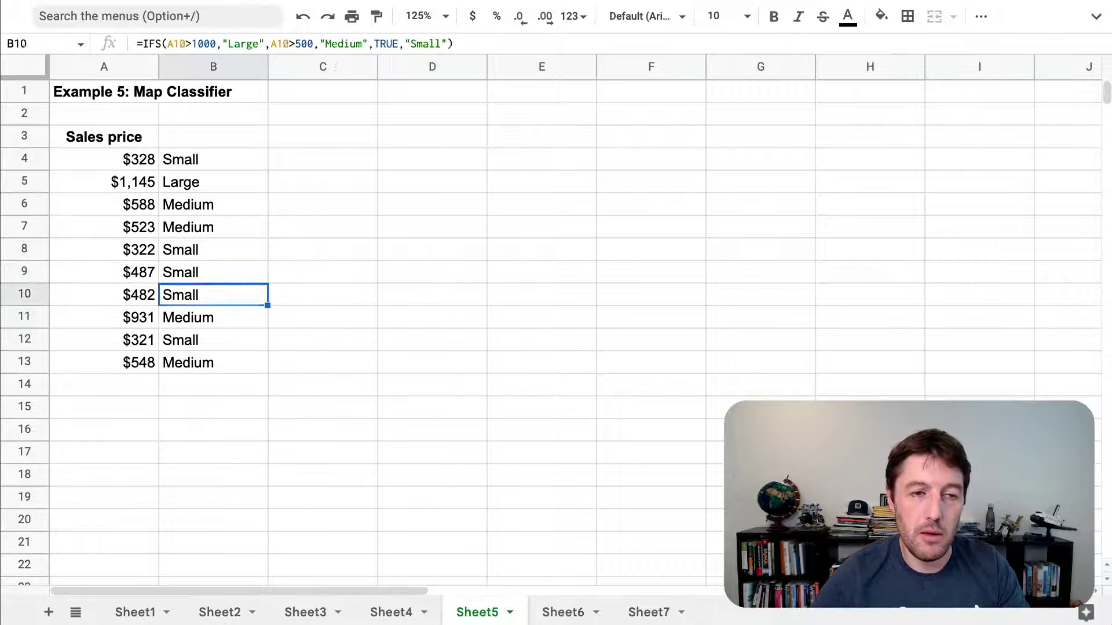
{"action": "key", "text": "Up"}
{"action": "key", "text": "Up"}
{"action": "key", "text": "Up"}
{"action": "key", "text": "Up"}
{"action": "key", "text": "Up"}
{"action": "key", "text": "Up"}
Step: Enter an unfinished =MAP(A4:A13 formula in C4
{"action": "key", "text": "Right"}
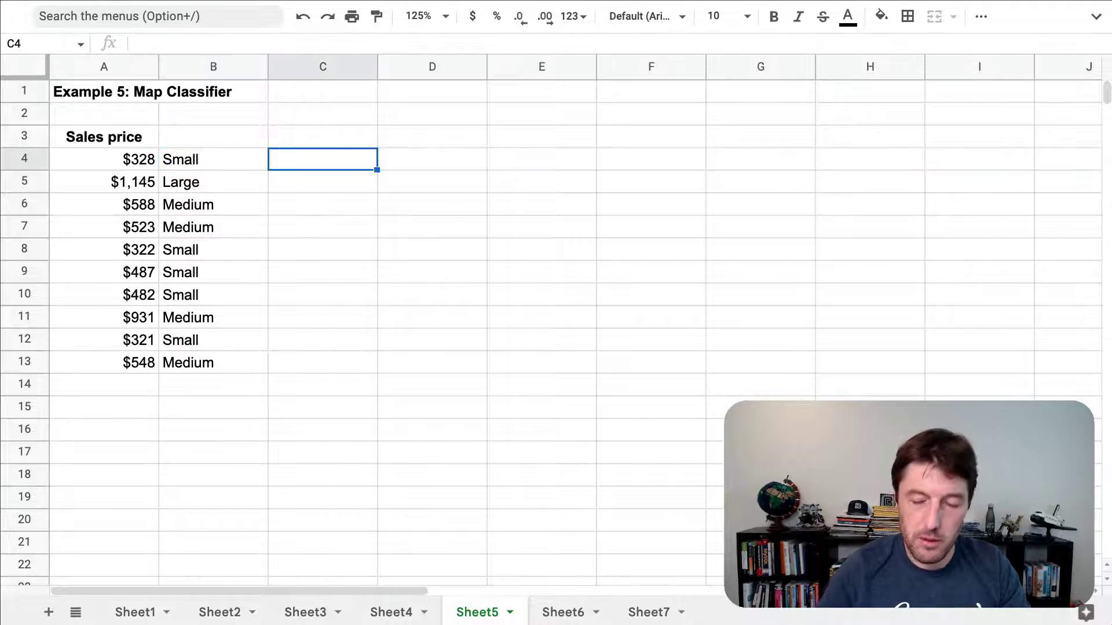
{"action": "type", "text": "=MAP"}
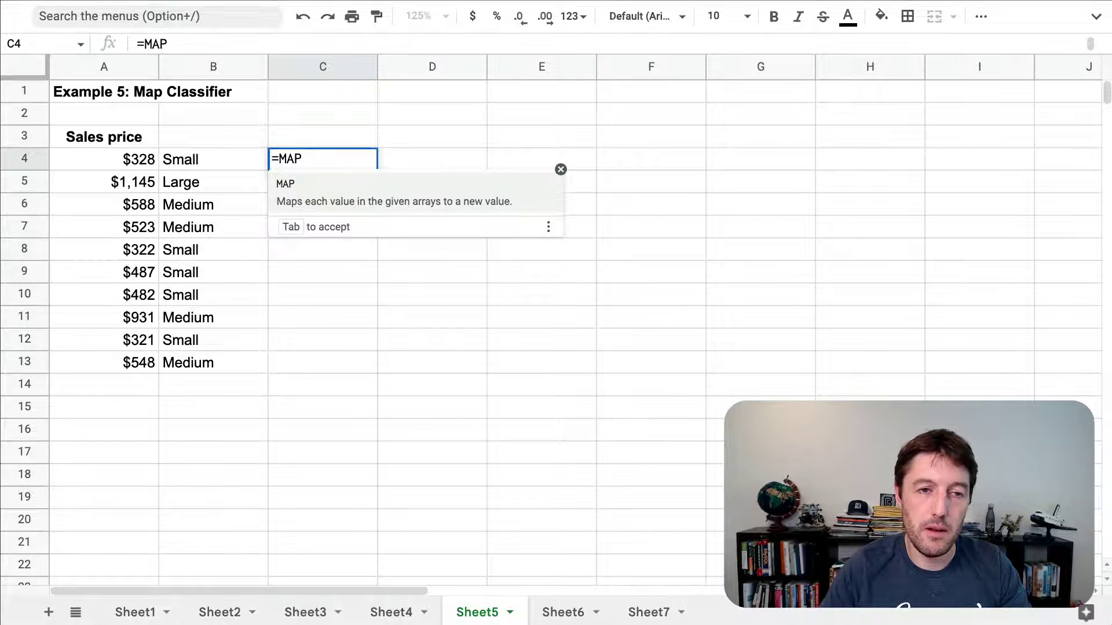
{"action": "type", "text": "("}
{"action": "key", "text": "Left"}
{"action": "key", "text": "Left"}
{"action": "key", "text": "ctrl+shift+Down"}
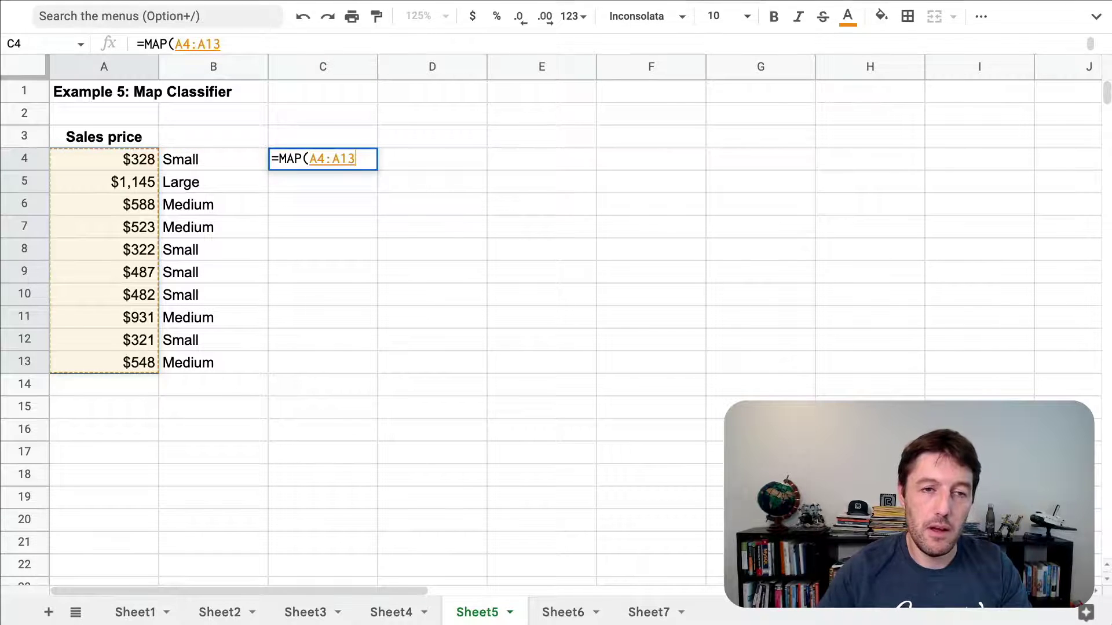
{"action": "key", "text": "Return"}
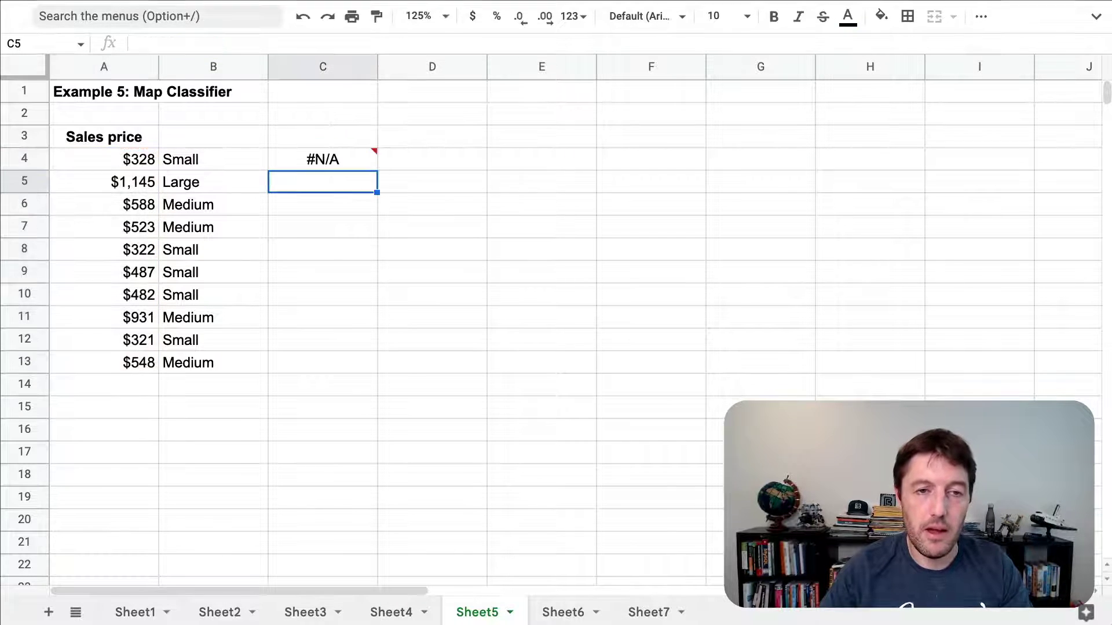
Step: Copy B4's IFS formula text and reopen C4's MAP formula for editing
{"action": "key", "text": "Up"}
{"action": "key", "text": "Left"}
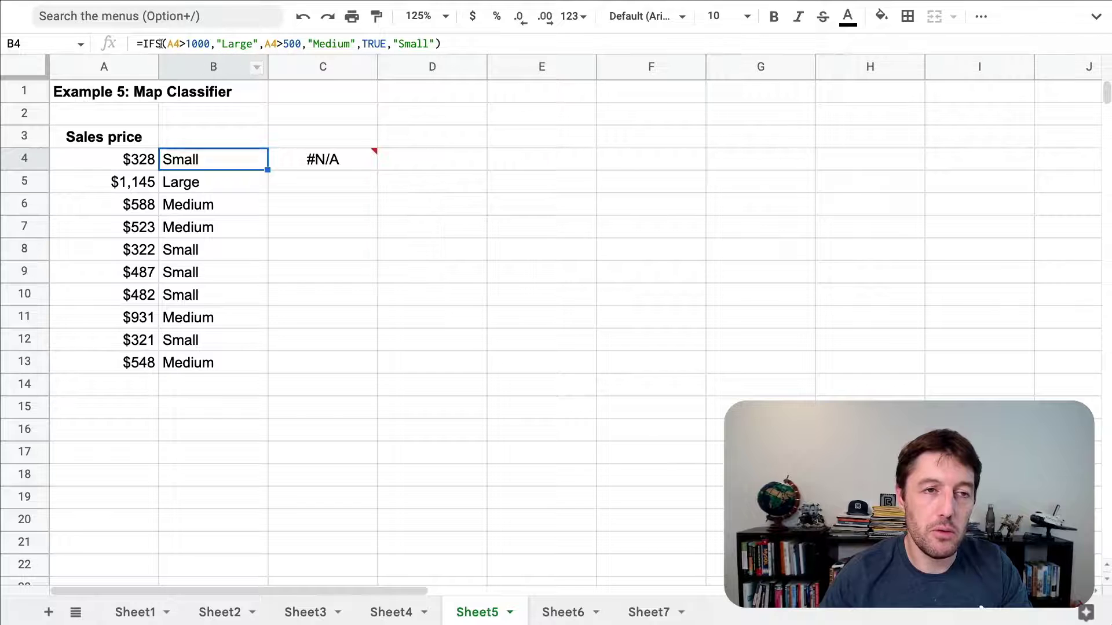
{"action": "key", "text": "Return"}
{"action": "key", "text": "ctrl+a"}
{"action": "key", "text": "super+c"}
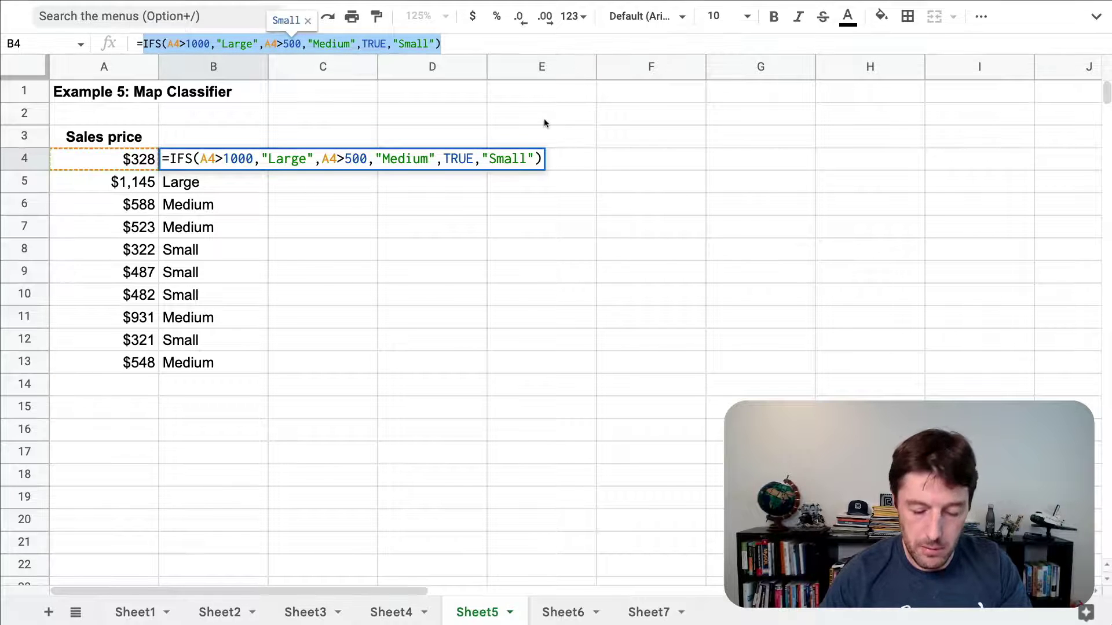
{"action": "key", "text": "Escape"}
{"action": "key", "text": "Right"}
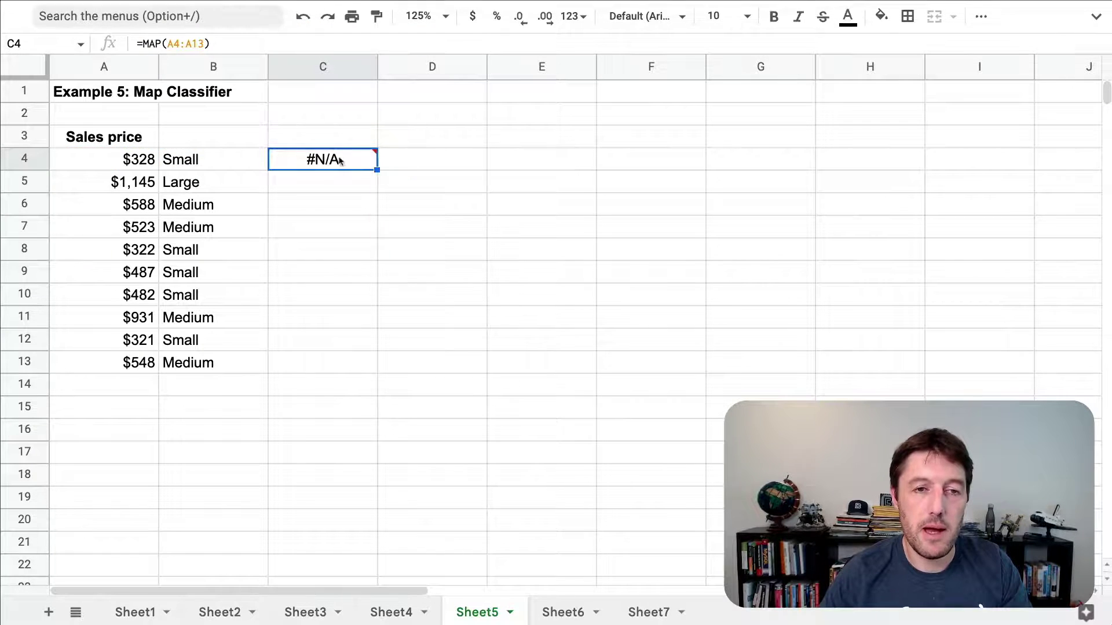
{"action": "double_click", "coordinate": [341, 162]}
Step: Add LAMBDA(val, …) holding the pasted IFS formula with both A4 references changed to val
{"action": "key", "text": "BackSpace"}
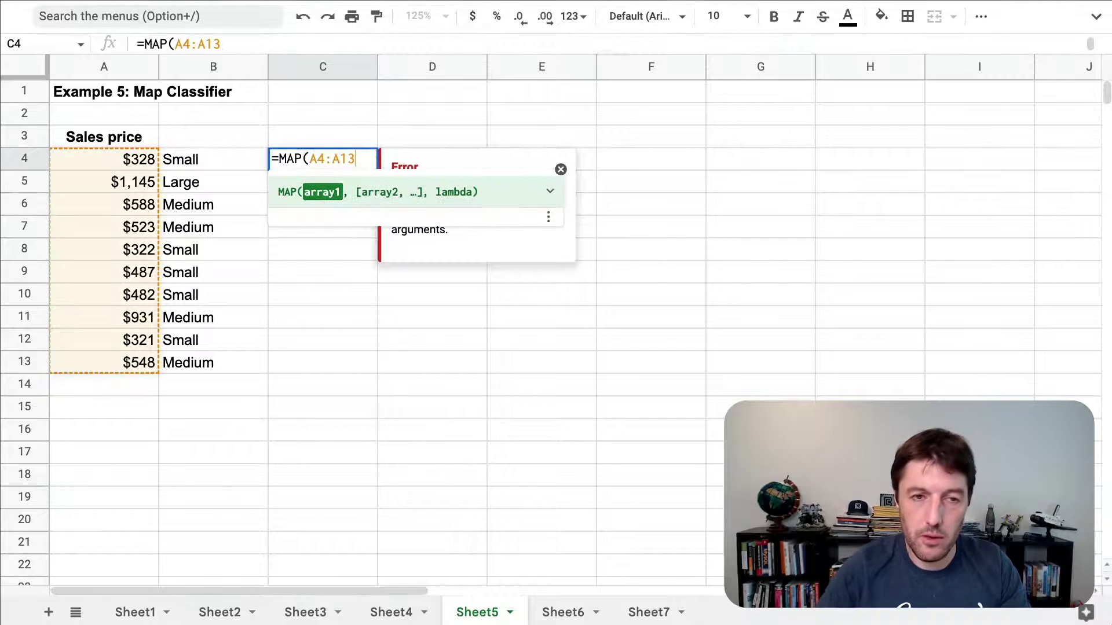
{"action": "type", "text": ",LAMBDA("}
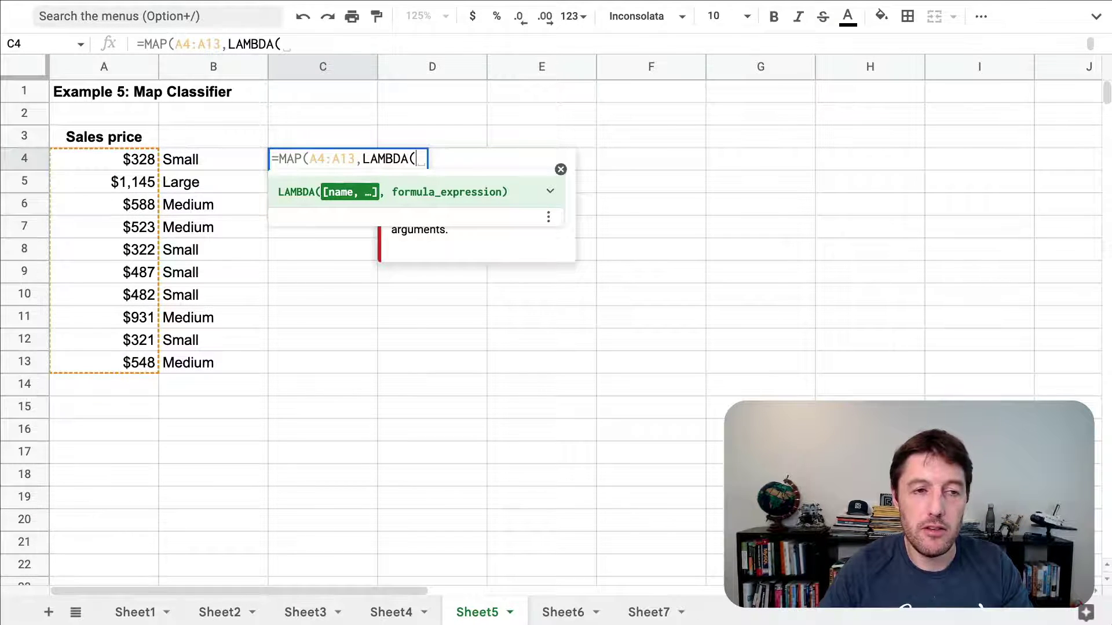
{"action": "type", "text": " val,"}
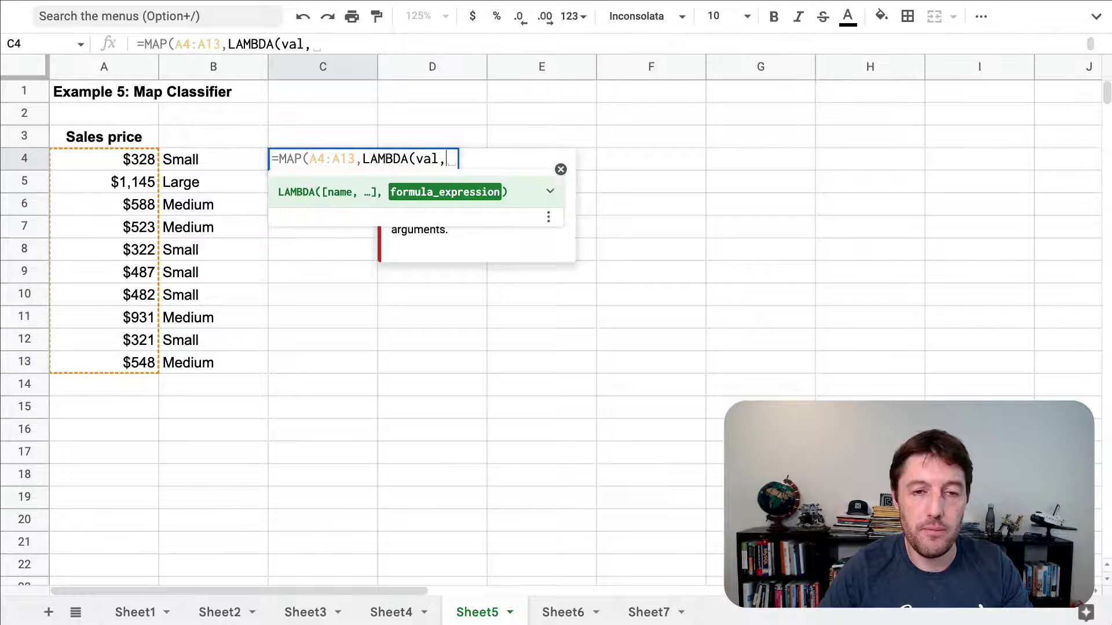
{"action": "key", "text": "super+v"}
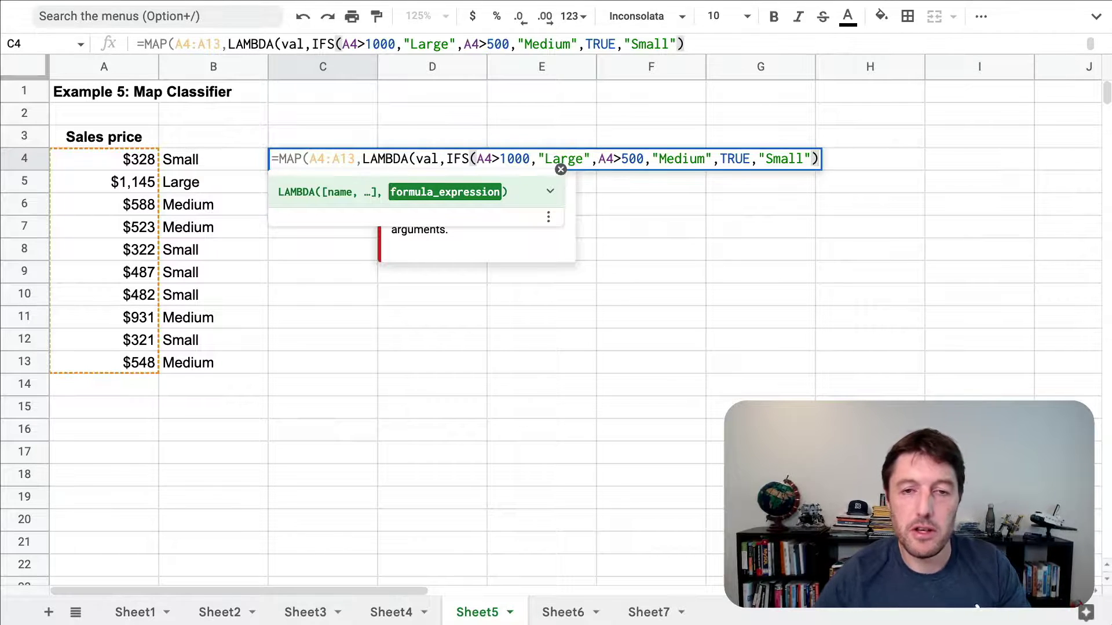
{"action": "double_click", "coordinate": [491, 158]}
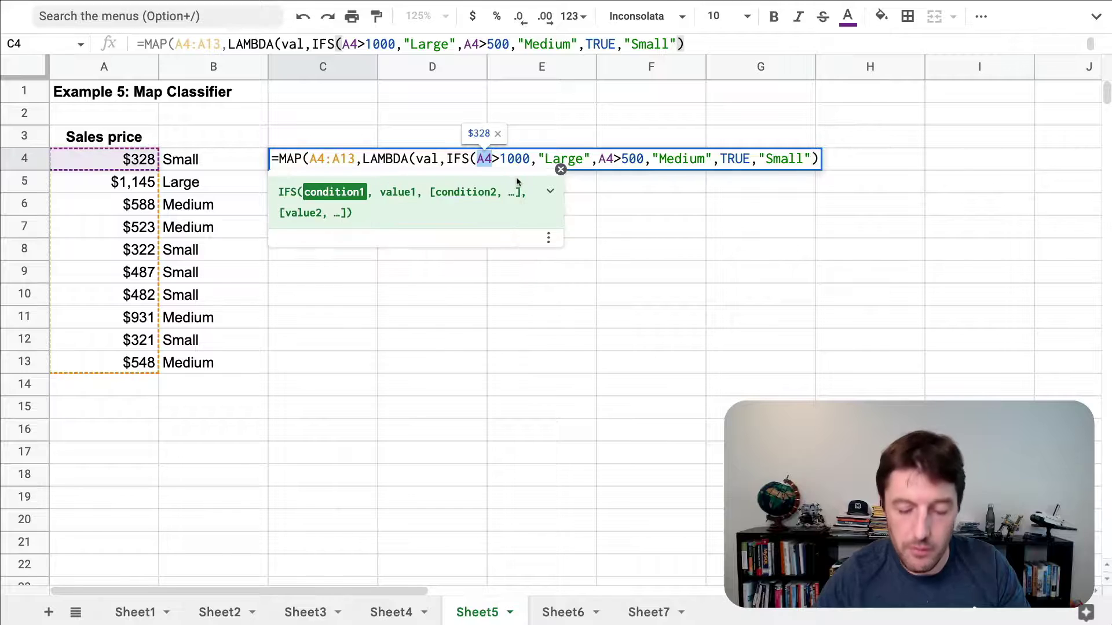
{"action": "type", "text": "val"}
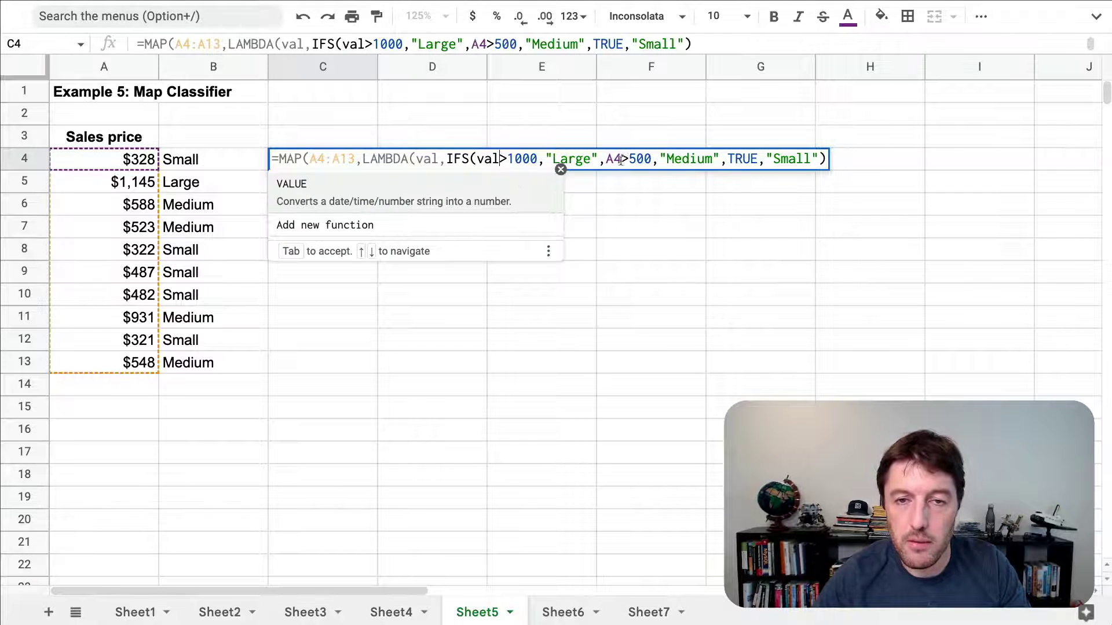
{"action": "double_click", "coordinate": [618, 159]}
{"action": "type", "text": "val"}
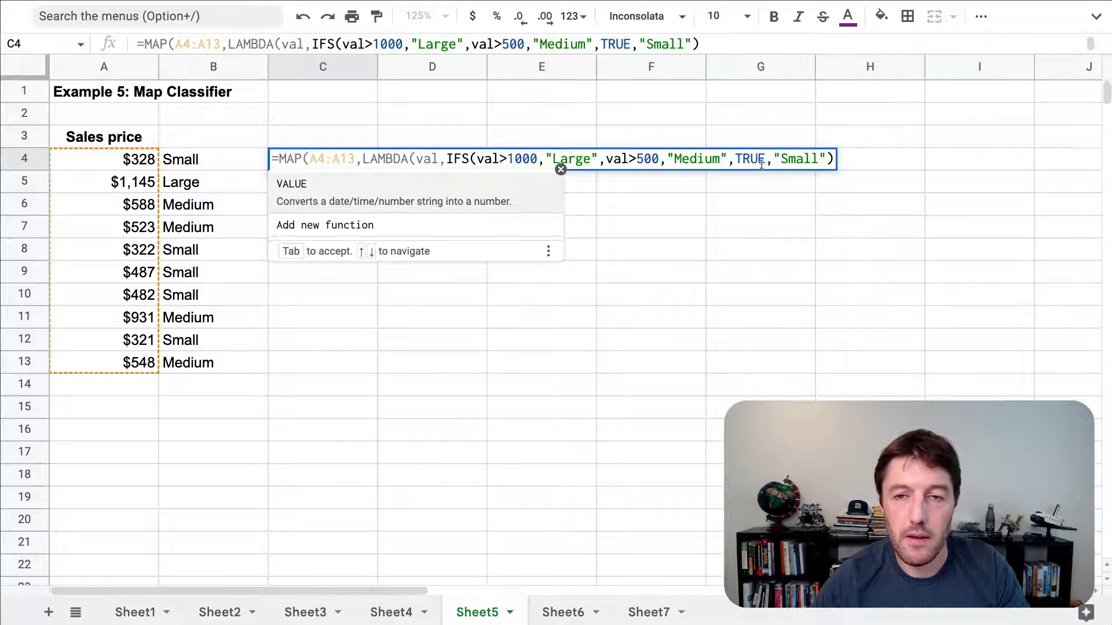
{"action": "left_click", "coordinate": [828, 159]}
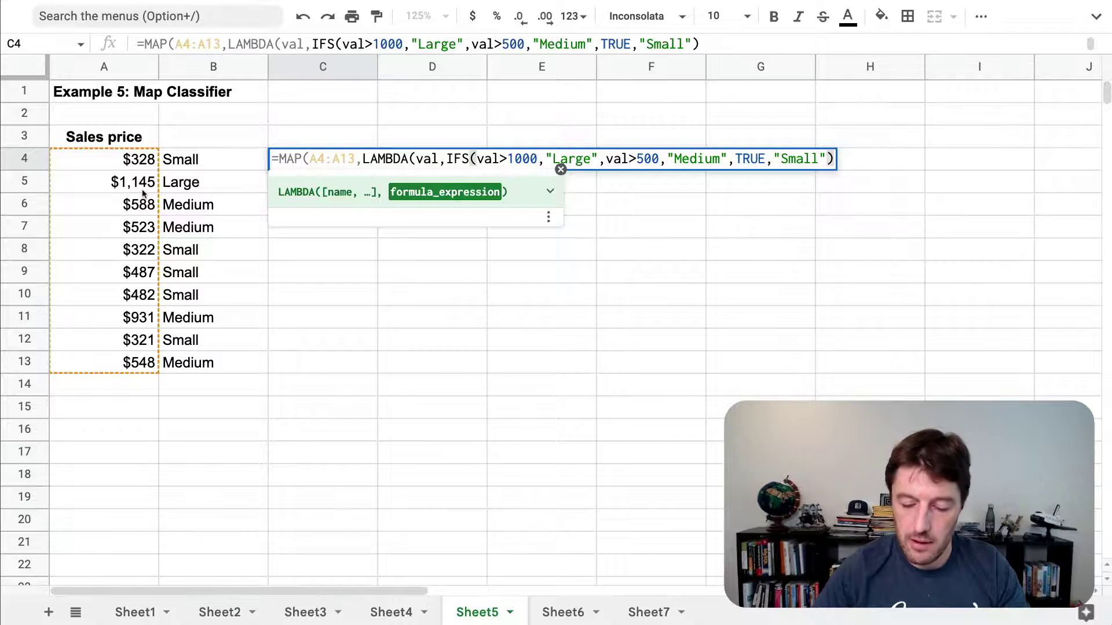
{"action": "type", "text": ")"}
{"action": "key", "text": "Return"}
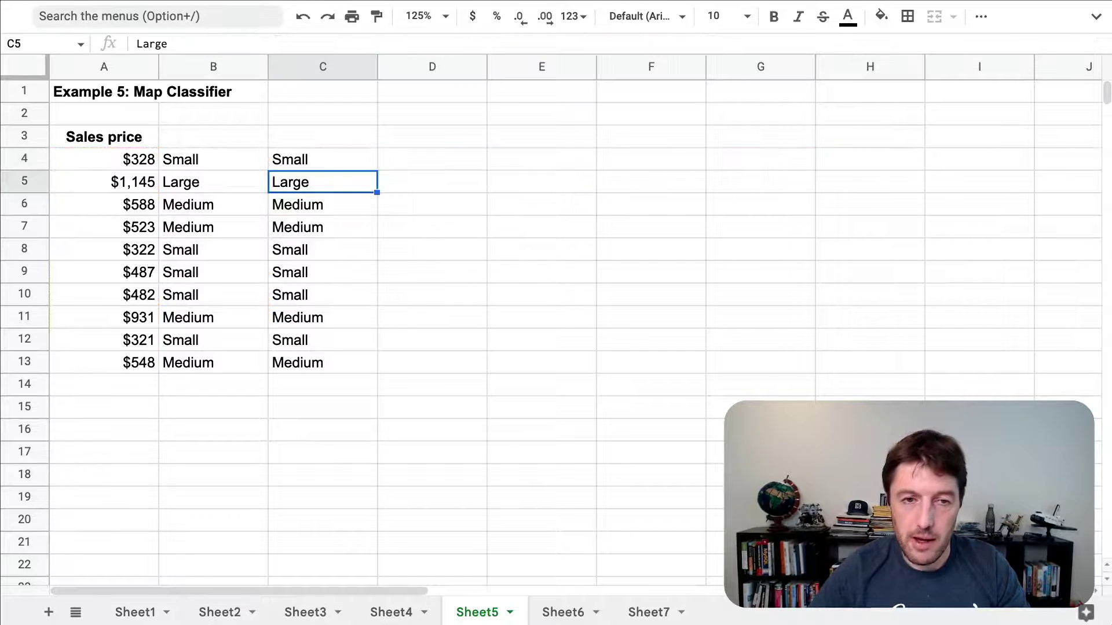
{"action": "key", "text": "Up"}
Step: Select the results C4:C13 and expand the formula bar to read the whole MAP formula
{"action": "key", "text": "ctrl+shift+Down"}
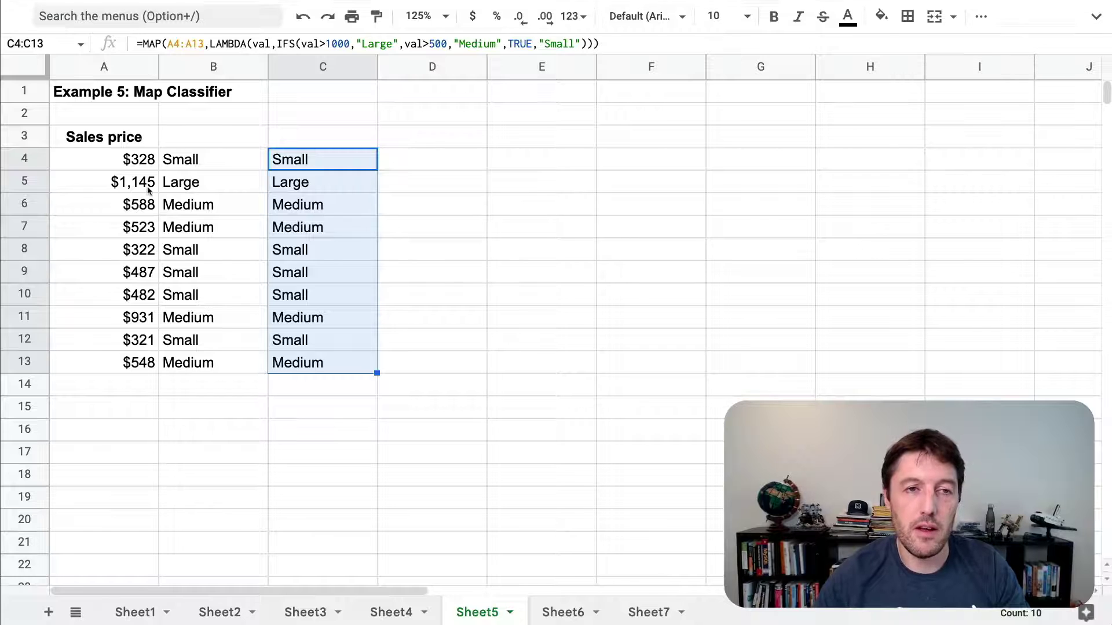
{"action": "left_click_drag", "start_coordinate": [520, 55], "coordinate": [501, 121]}
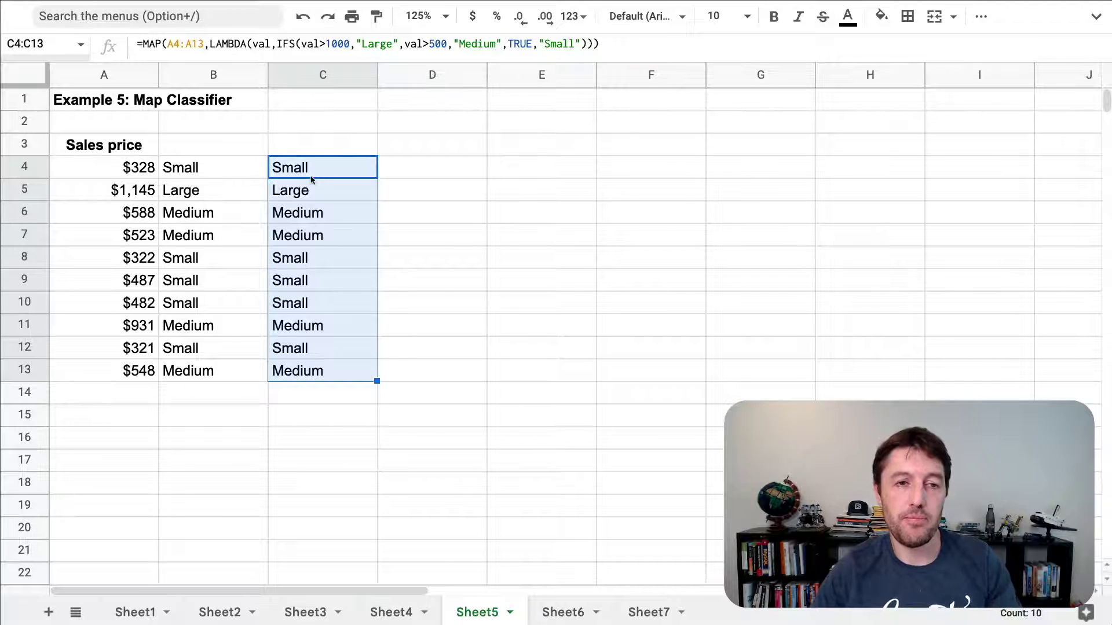
Step: On Sheet6, copy the High C and Low C headings from B3:C3 into D3:E3
{"action": "left_click", "coordinate": [573, 605]}
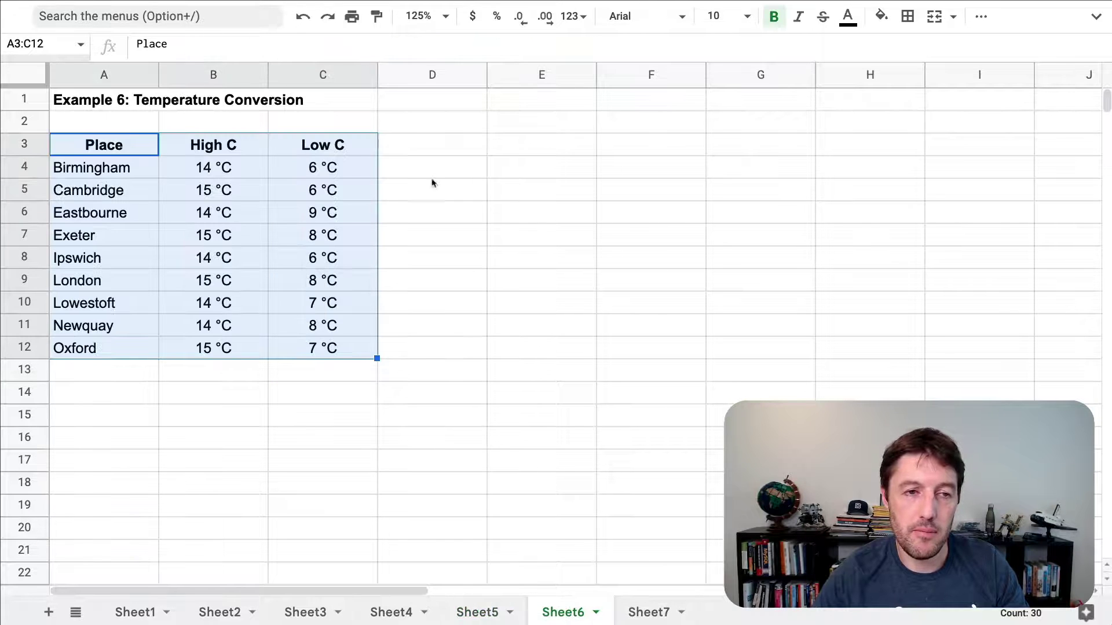
{"action": "left_click", "coordinate": [156, 168]}
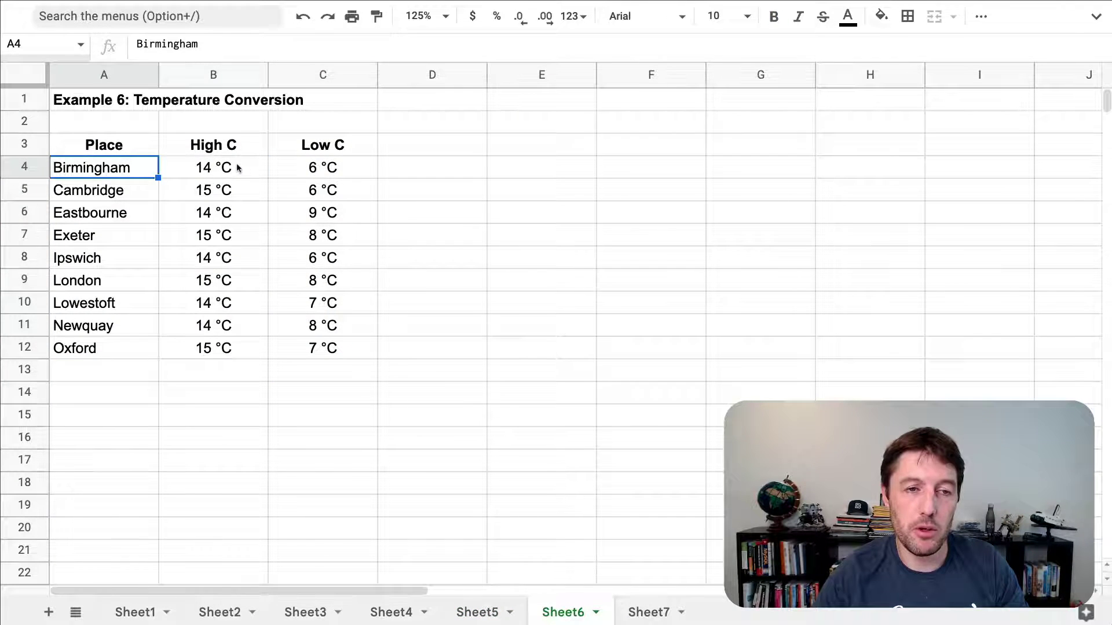
{"action": "left_click_drag", "start_coordinate": [238, 167], "coordinate": [340, 341]}
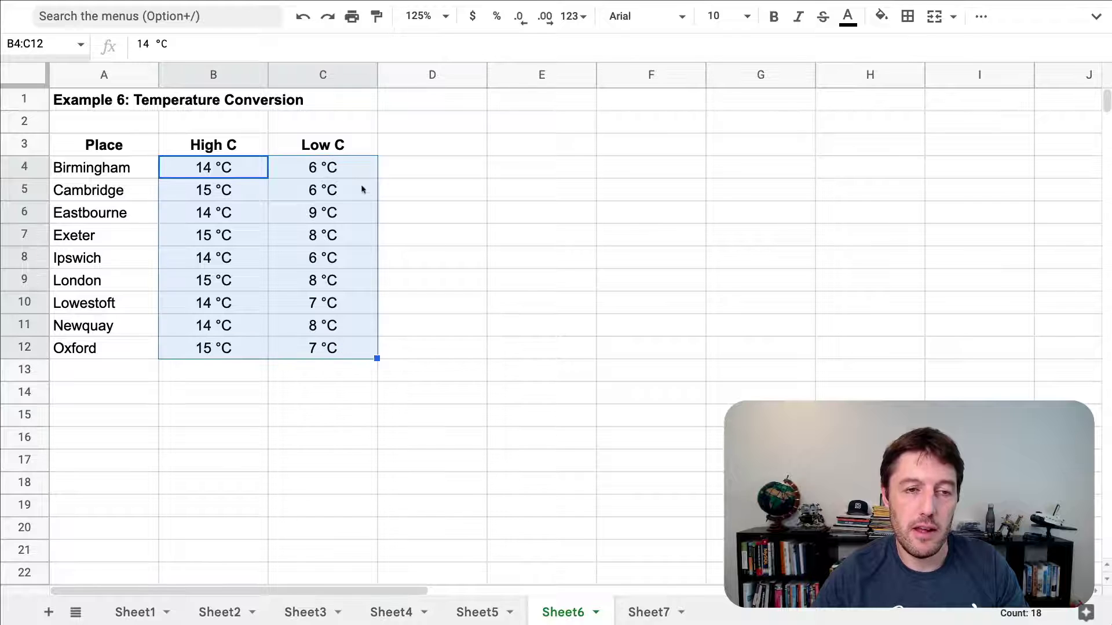
{"action": "left_click_drag", "start_coordinate": [250, 149], "coordinate": [372, 154]}
{"action": "key", "text": "ctrl+c"}
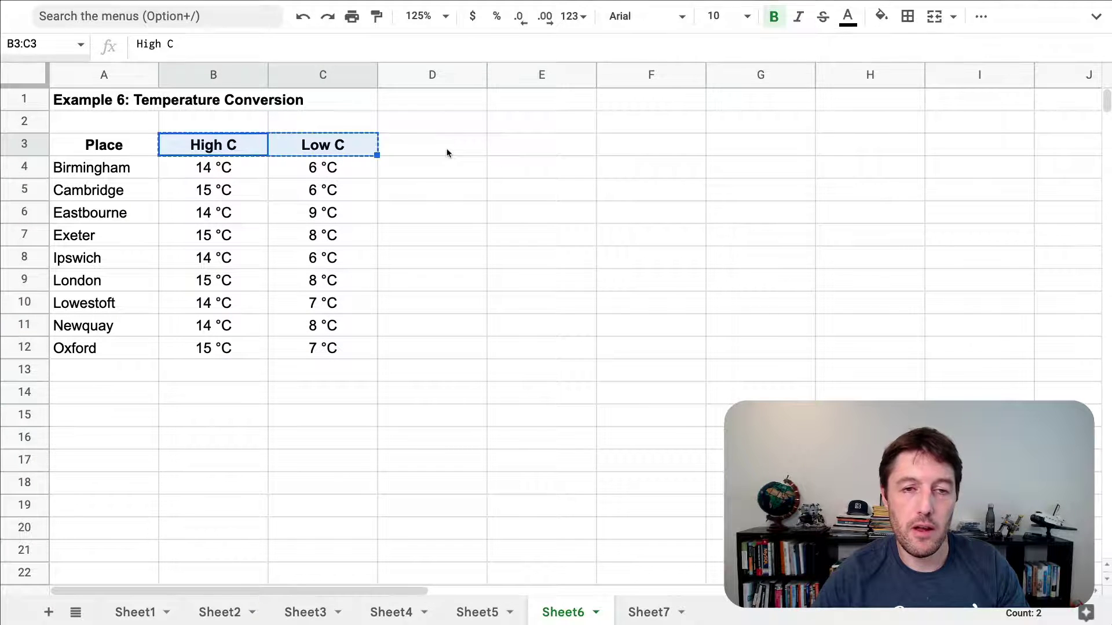
{"action": "left_click", "coordinate": [447, 154]}
{"action": "key", "text": "ctrl+v"}
{"action": "left_click", "coordinate": [473, 148]}
Step: Rename the copied headings in D3:E3 to High F and Low F
{"action": "double_click", "coordinate": [474, 148]}
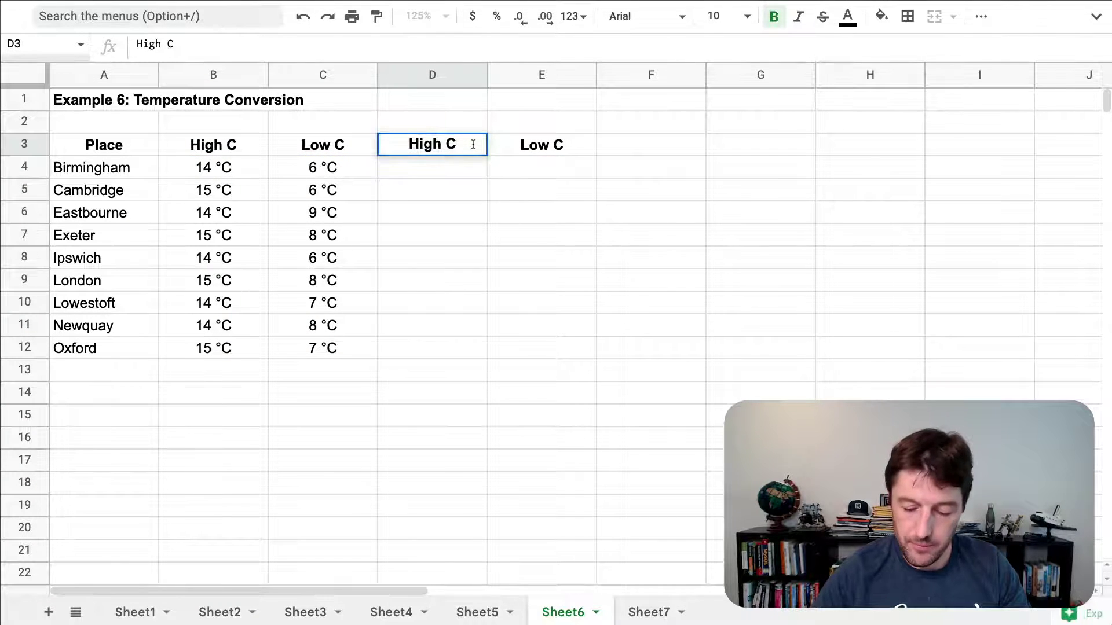
{"action": "key", "text": "BackSpace"}
{"action": "type", "text": "F"}
{"action": "key", "text": "Return"}
{"action": "key", "text": "Up"}
{"action": "key", "text": "Right"}
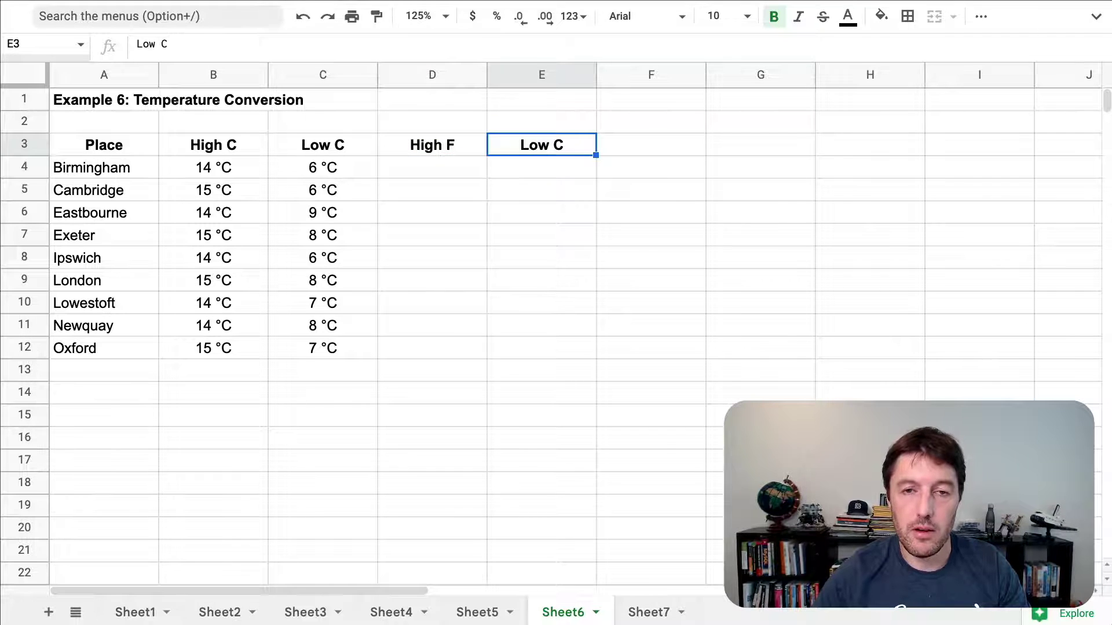
{"action": "double_click", "coordinate": [549, 143]}
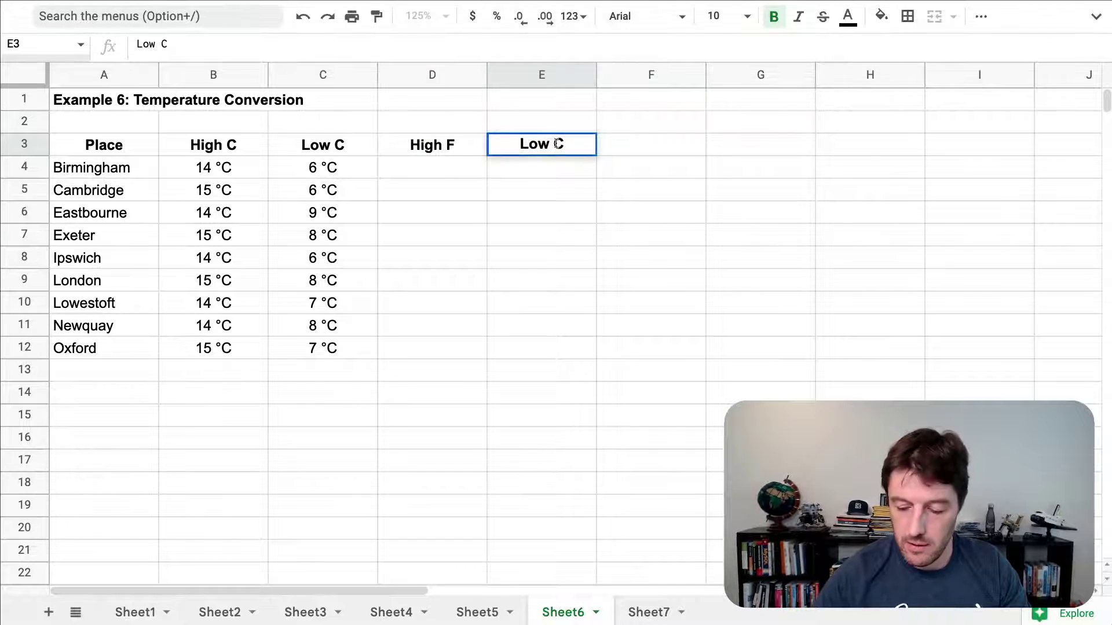
{"action": "key", "text": "BackSpace"}
{"action": "type", "text": "F"}
{"action": "key", "text": "Return"}
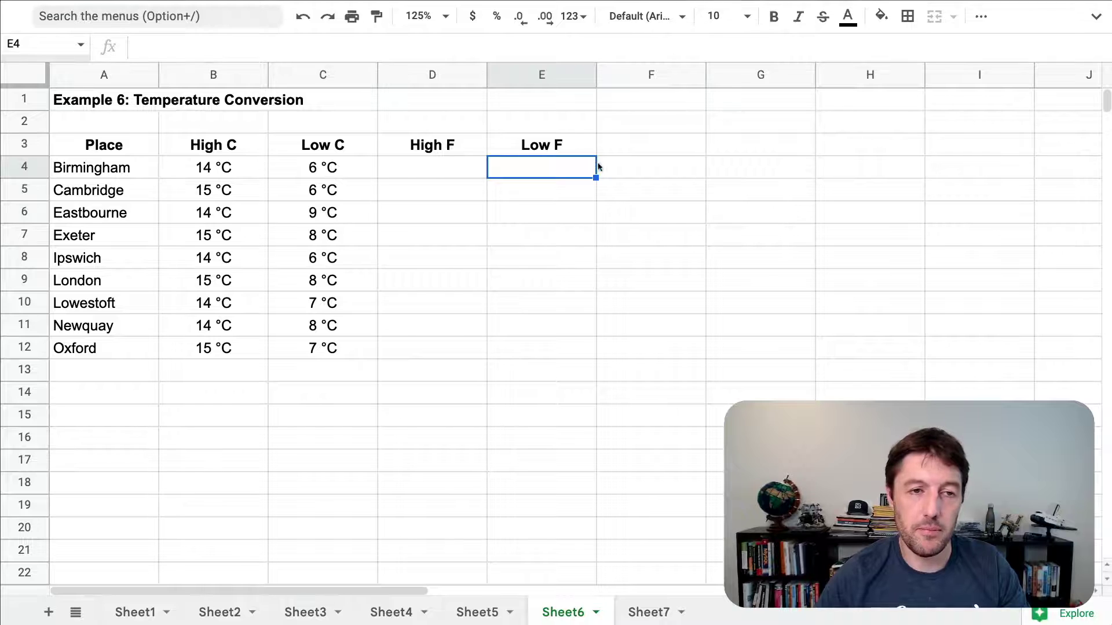
Step: Select the High C values B4:B12 and the Low C values, then select F4
{"action": "left_click", "coordinate": [219, 176]}
{"action": "left_click_drag", "start_coordinate": [219, 183], "coordinate": [266, 347]}
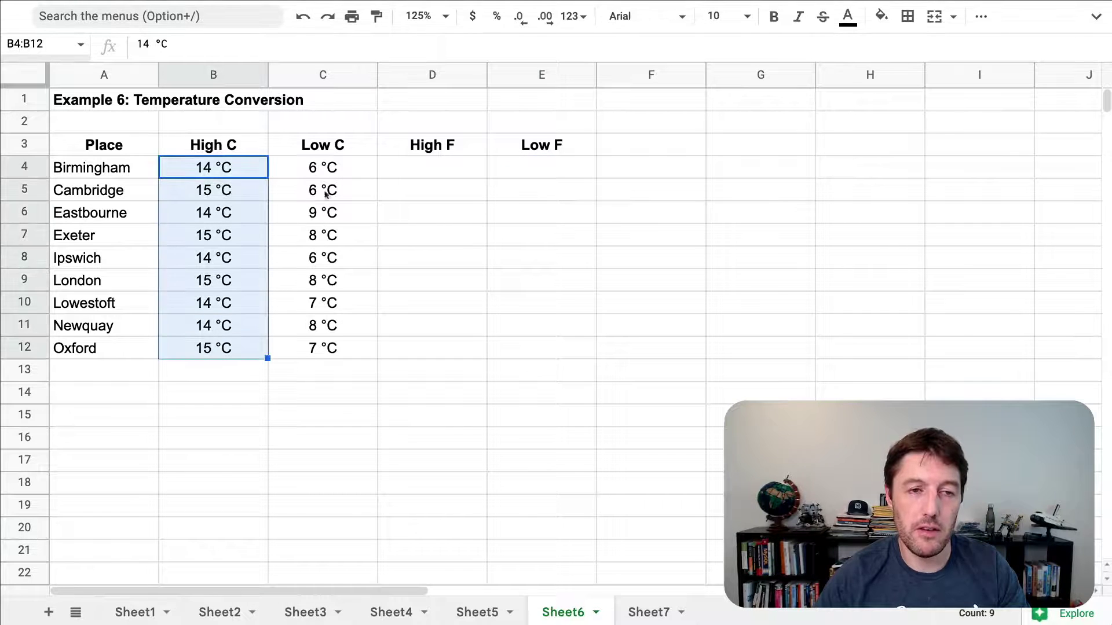
{"action": "left_click_drag", "start_coordinate": [332, 181], "coordinate": [351, 334]}
{"action": "left_click", "coordinate": [704, 169]}
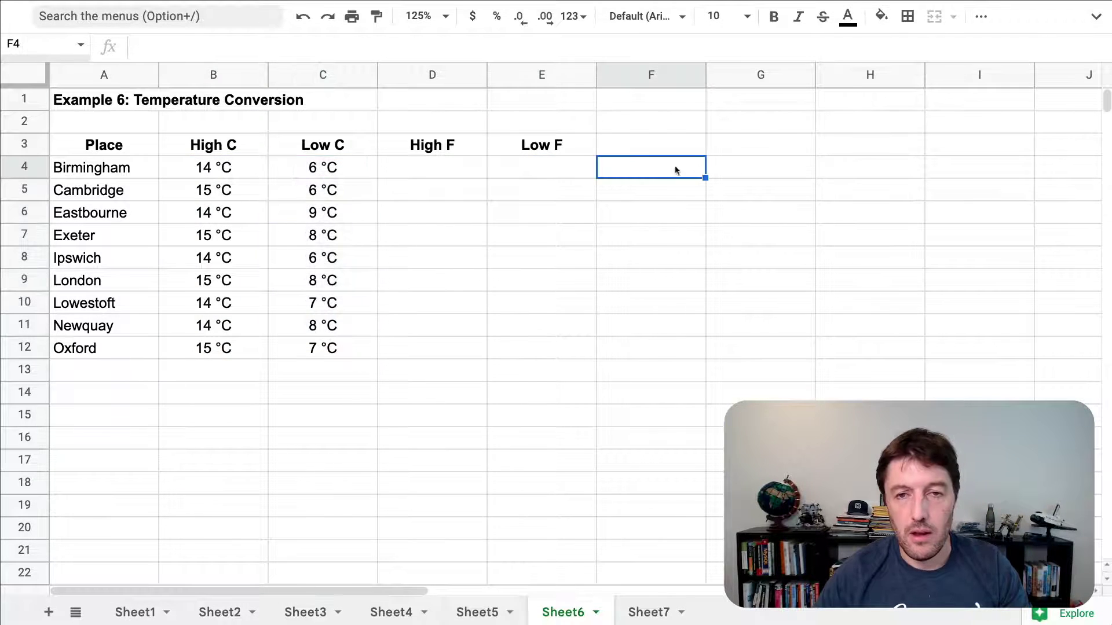
Step: In F4, enter =REGEXEXTRACT(B4,"\d+") to pull out Birmingham's high of 14
{"action": "type", "text": "="}
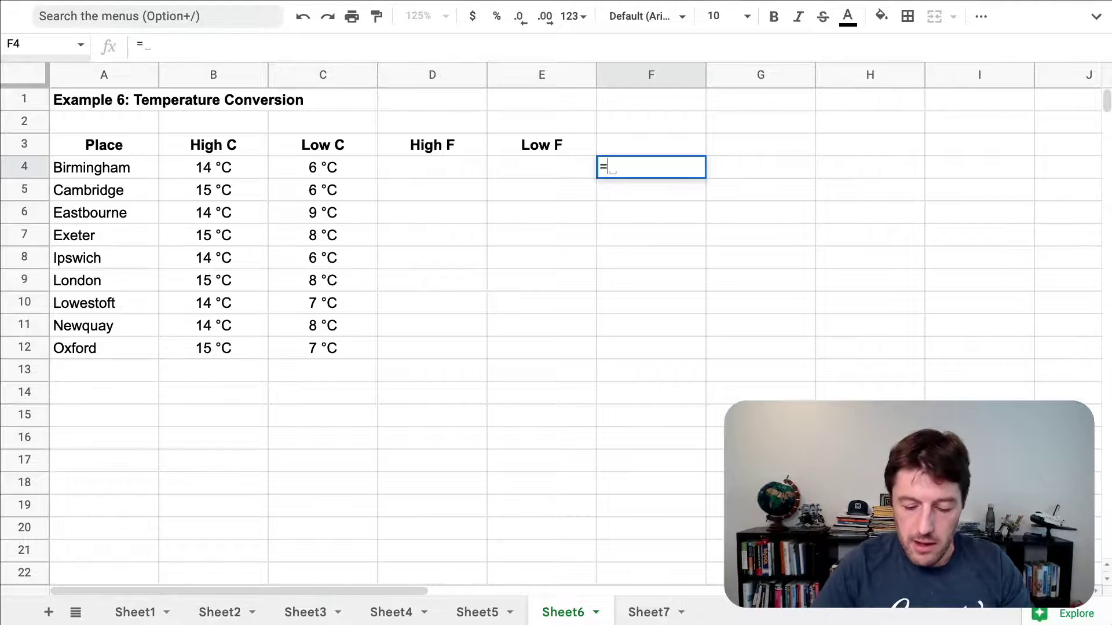
{"action": "type", "text": "regexe"}
{"action": "key", "text": "Tab"}
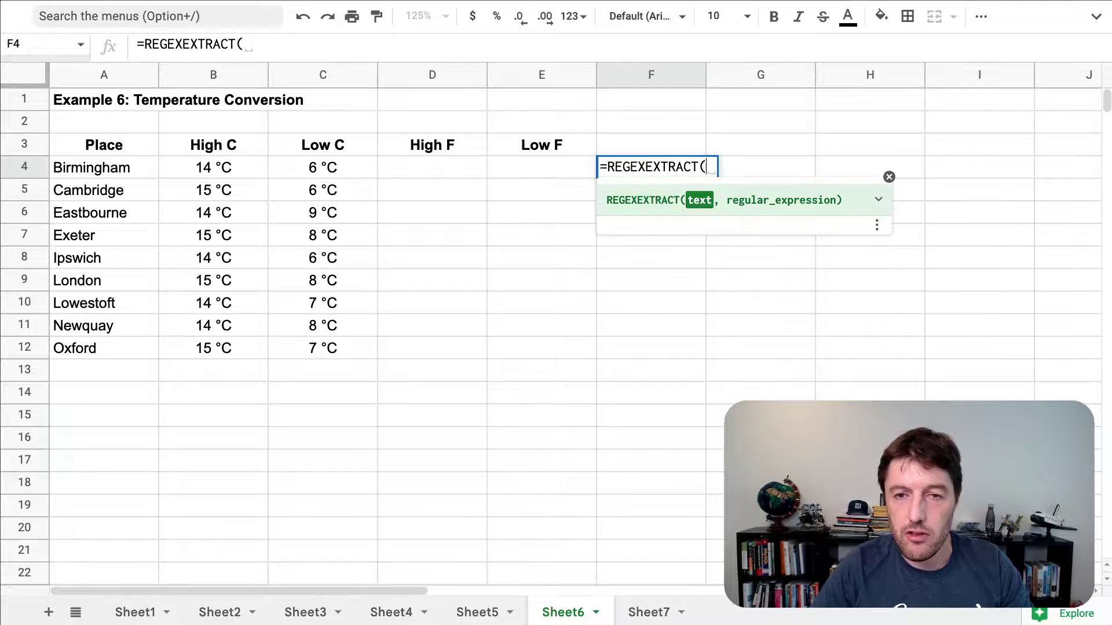
{"action": "key", "text": "Left"}
{"action": "key", "text": "Left"}
{"action": "key", "text": "Left"}
{"action": "key", "text": "Left"}
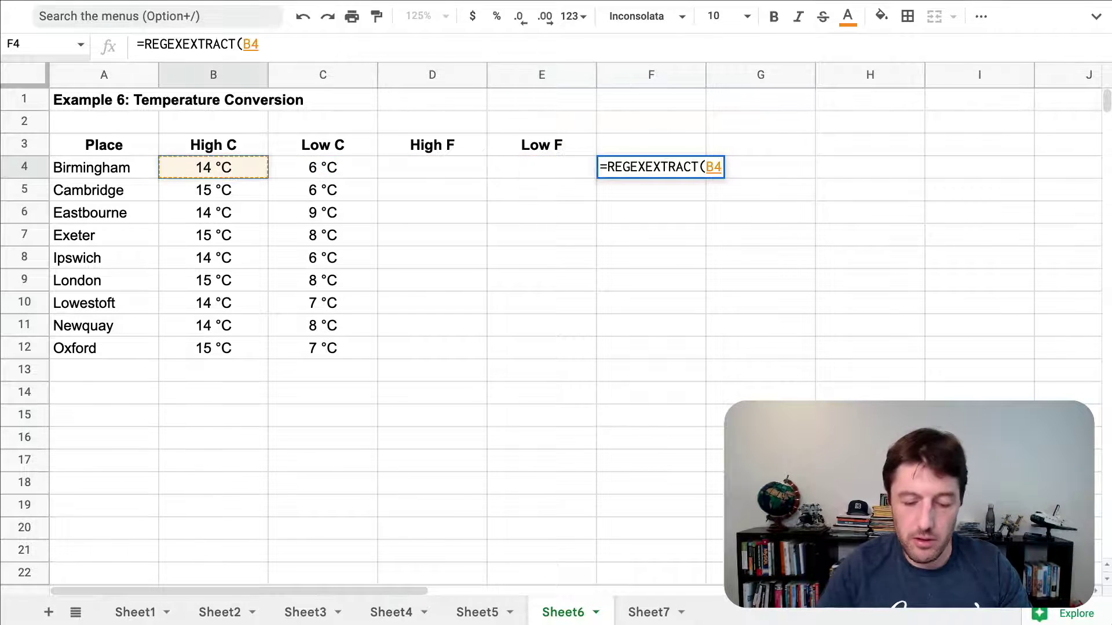
{"action": "type", "text": ","}
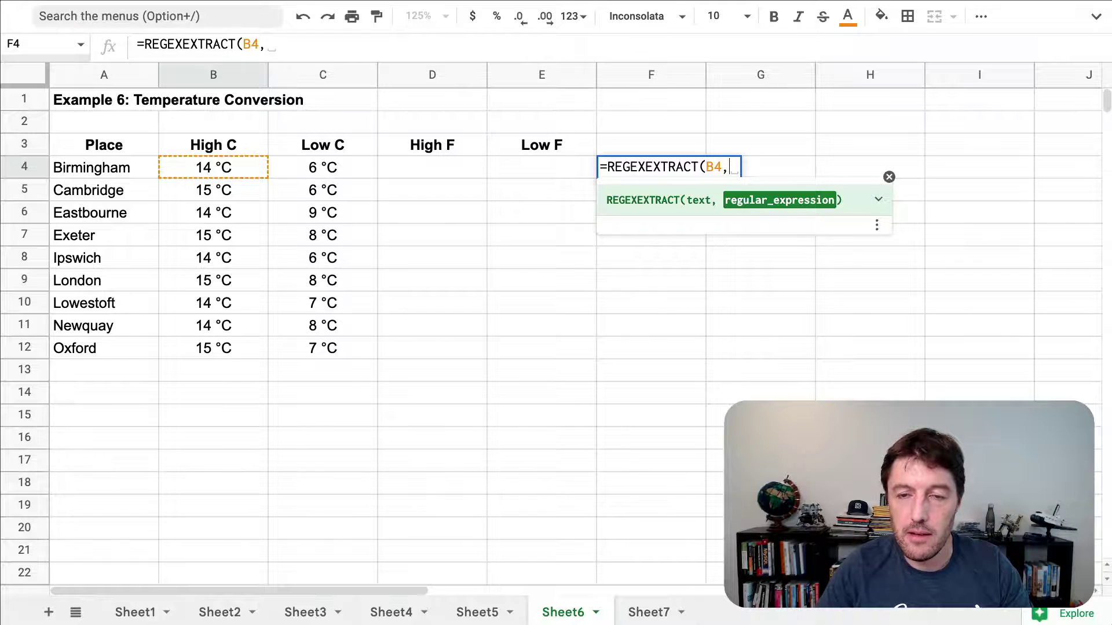
{"action": "key", "text": "BackSpace"}
{"action": "type", "text": "\"\\d+"}
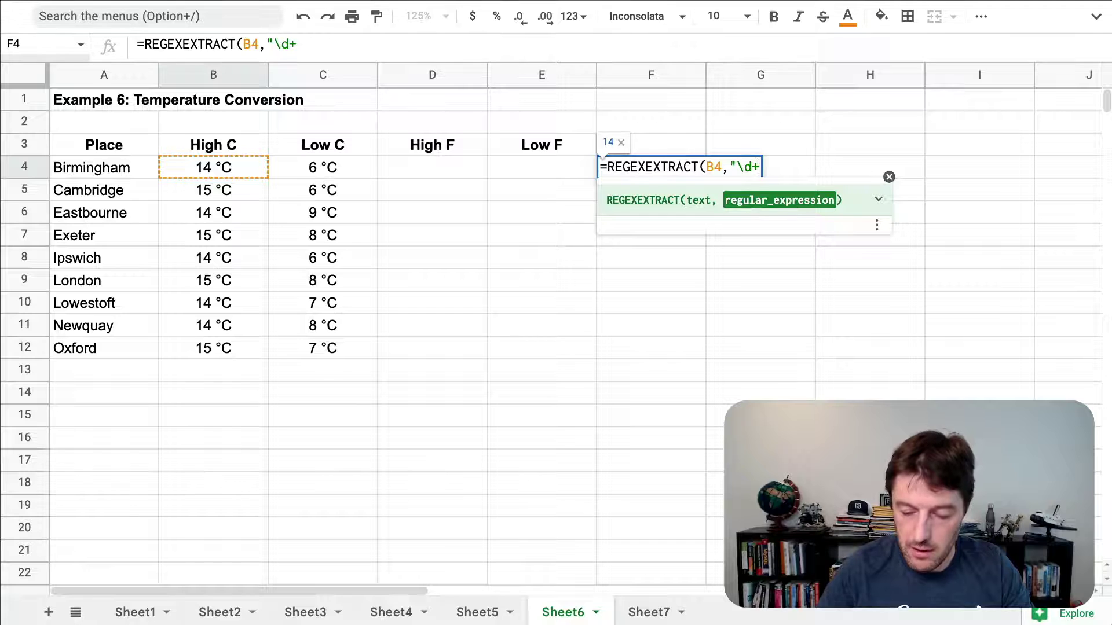
{"action": "type", "text": "\""}
{"action": "key", "text": "Left"}
{"action": "key", "text": "Left"}
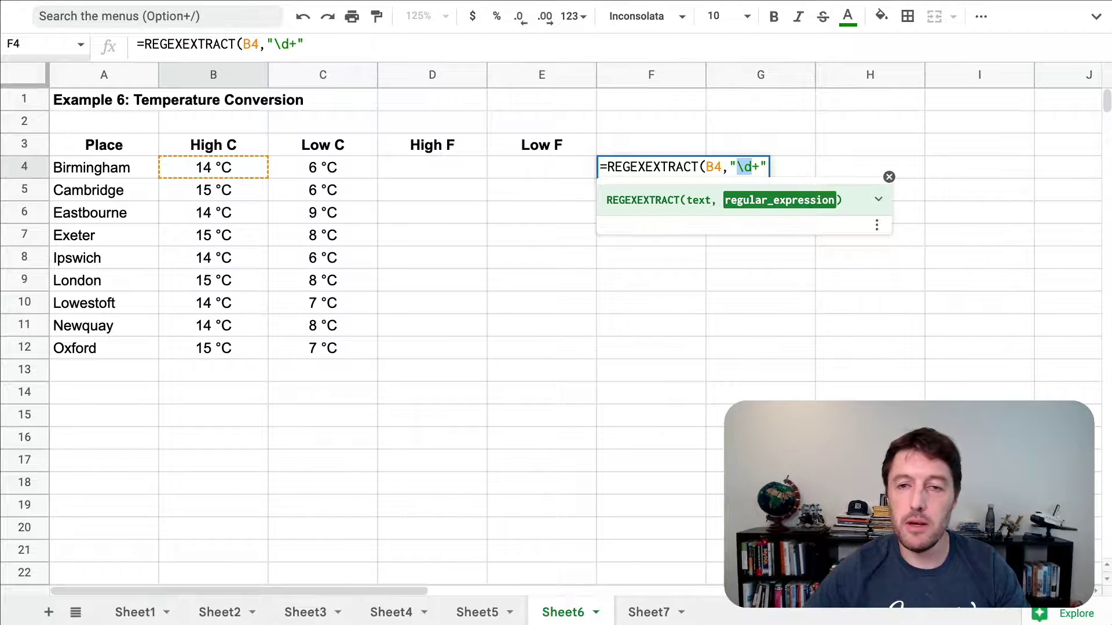
{"action": "key", "text": "Right"}
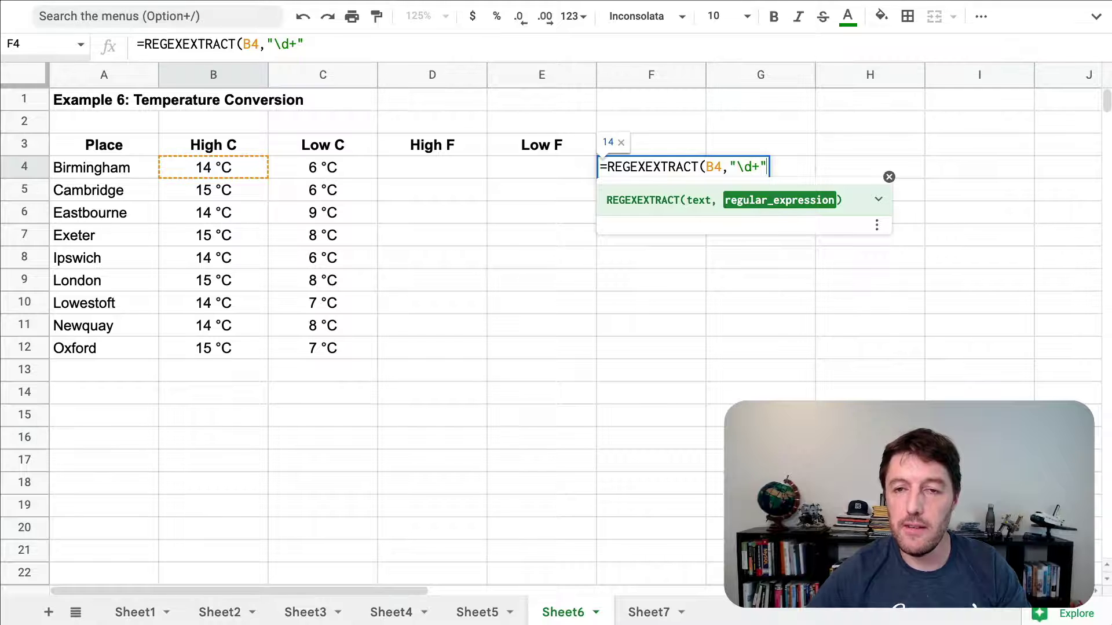
{"action": "type", "text": ")"}
{"action": "key", "text": "Return"}
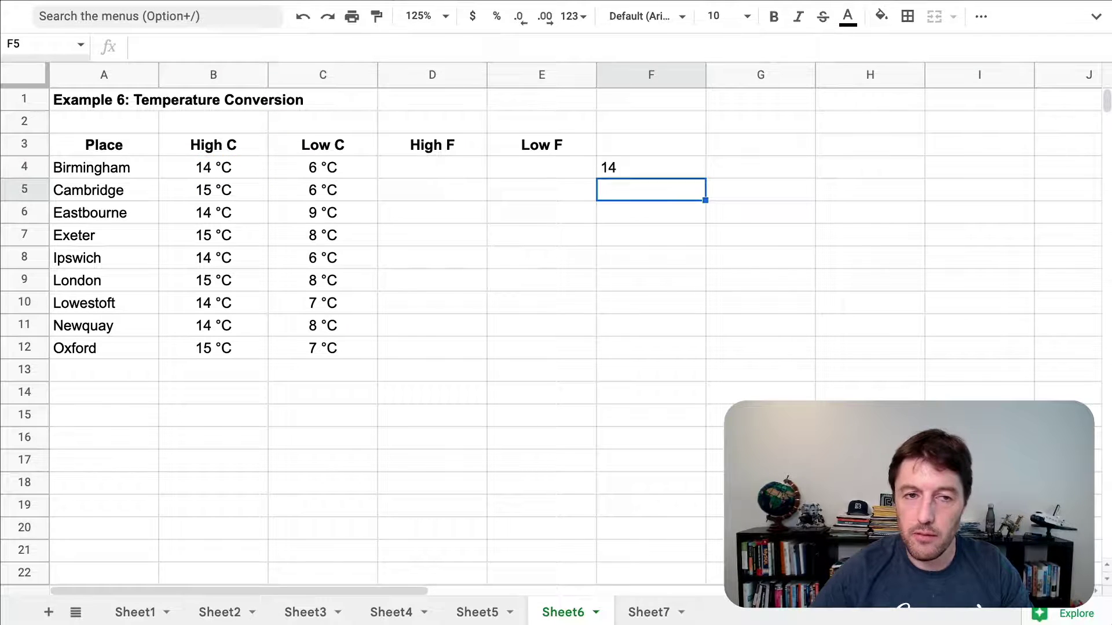
Step: Wrap the extraction in CONVERT(...,"C","F") so F4 shows 57.2
{"action": "left_click", "coordinate": [651, 167]}
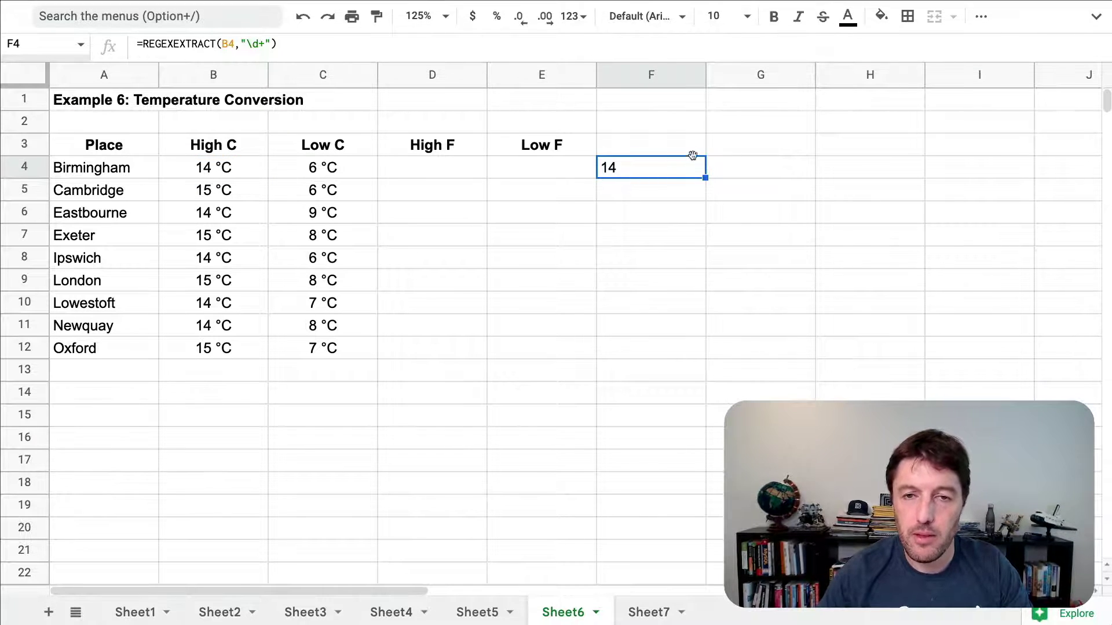
{"action": "double_click", "coordinate": [647, 172]}
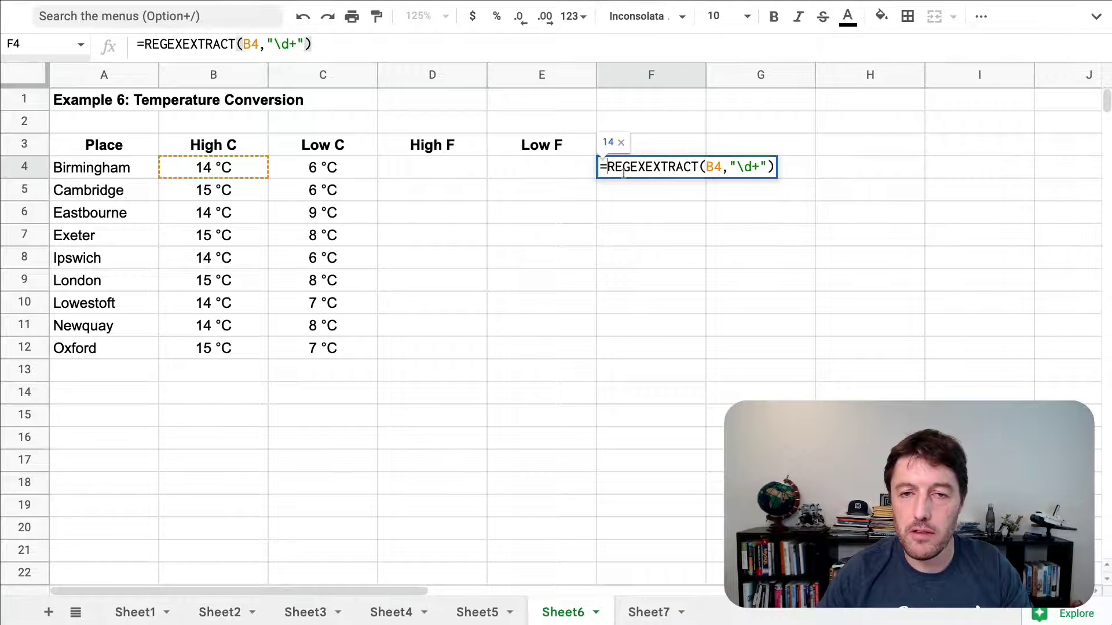
{"action": "type", "text": "CONVERT("}
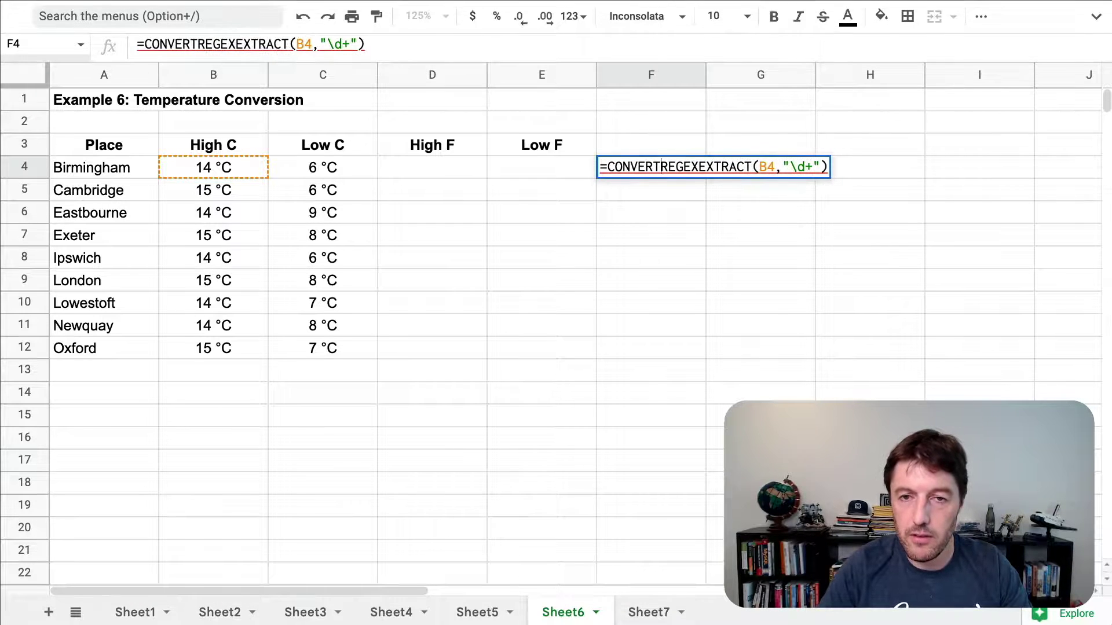
{"action": "key", "text": "End"}
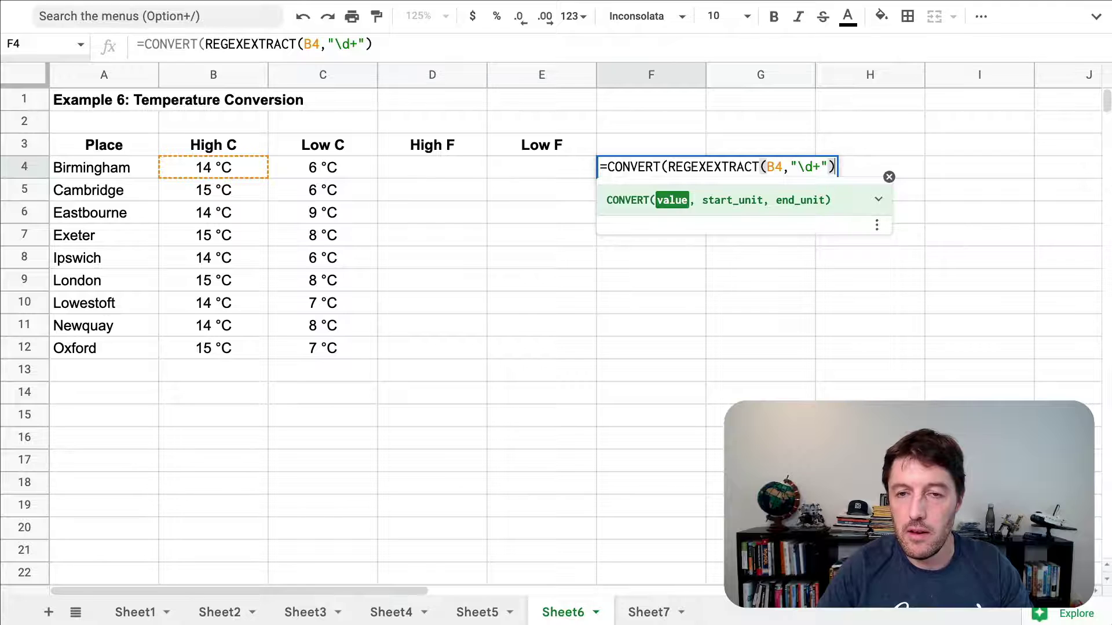
{"action": "type", "text": ",\""}
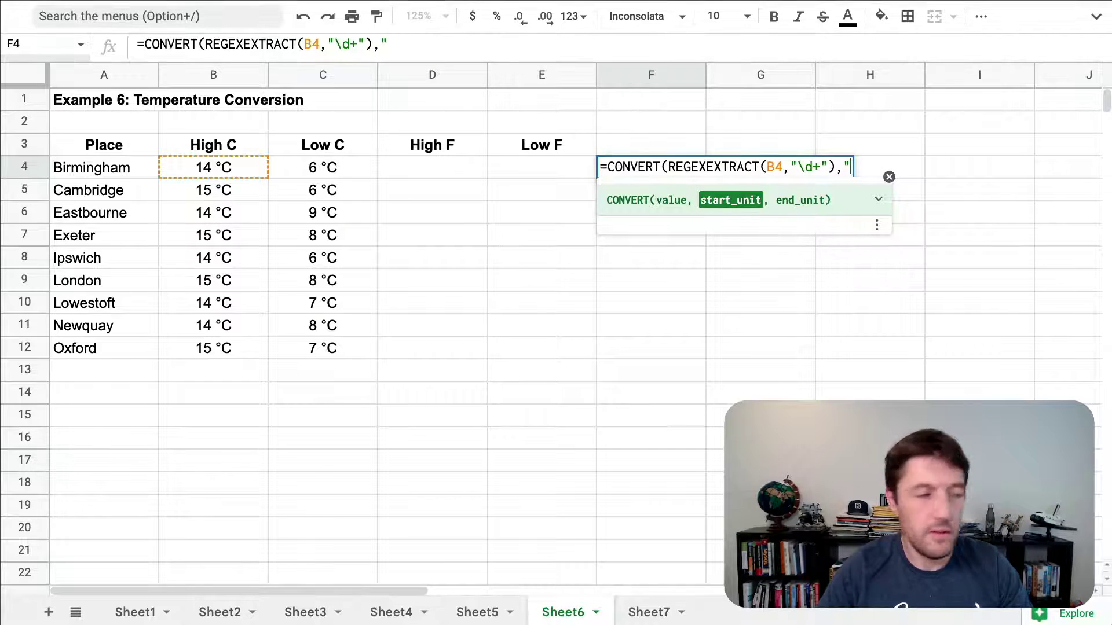
{"action": "type", "text": "C\""}
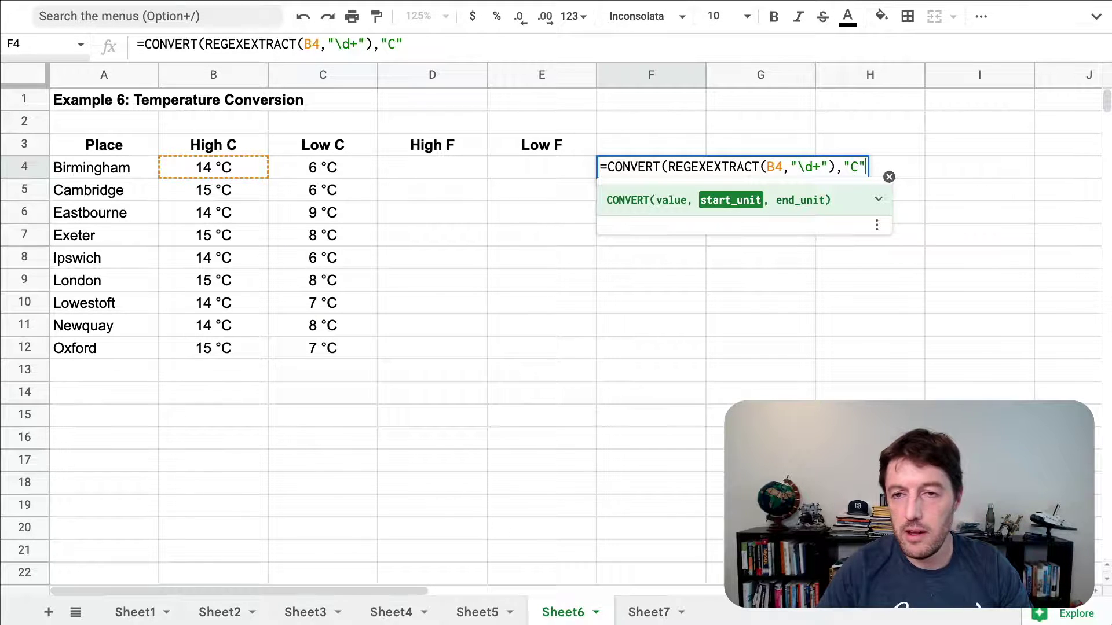
{"action": "type", "text": ",\"F\")"}
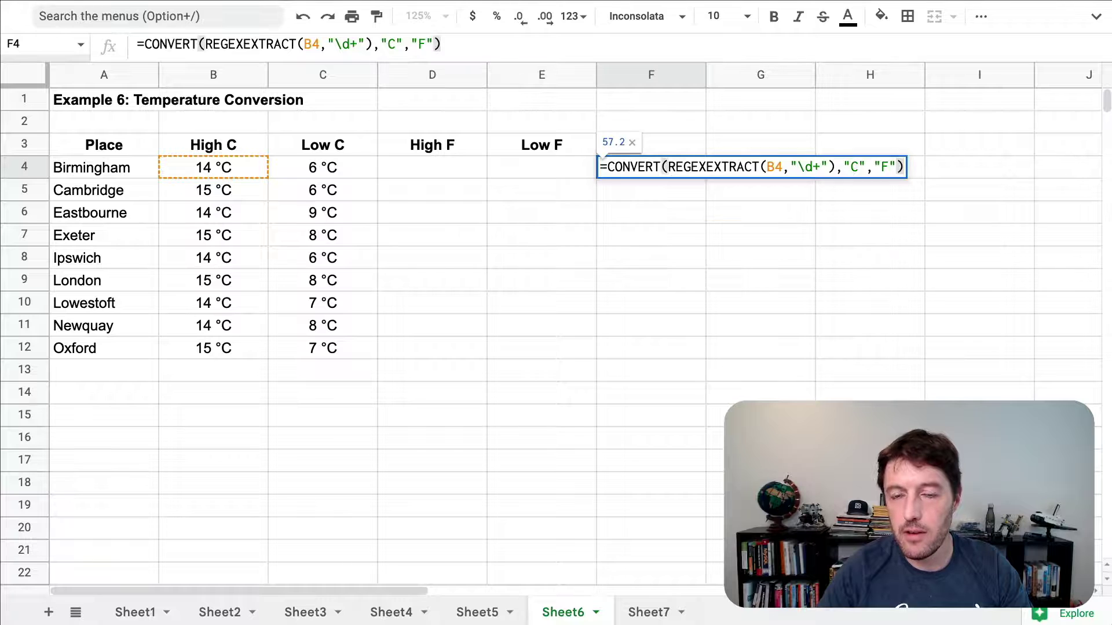
{"action": "key", "text": "Return"}
Step: Append &" F" to the F4 formula so it shows 57.2 F
{"action": "left_click", "coordinate": [651, 167]}
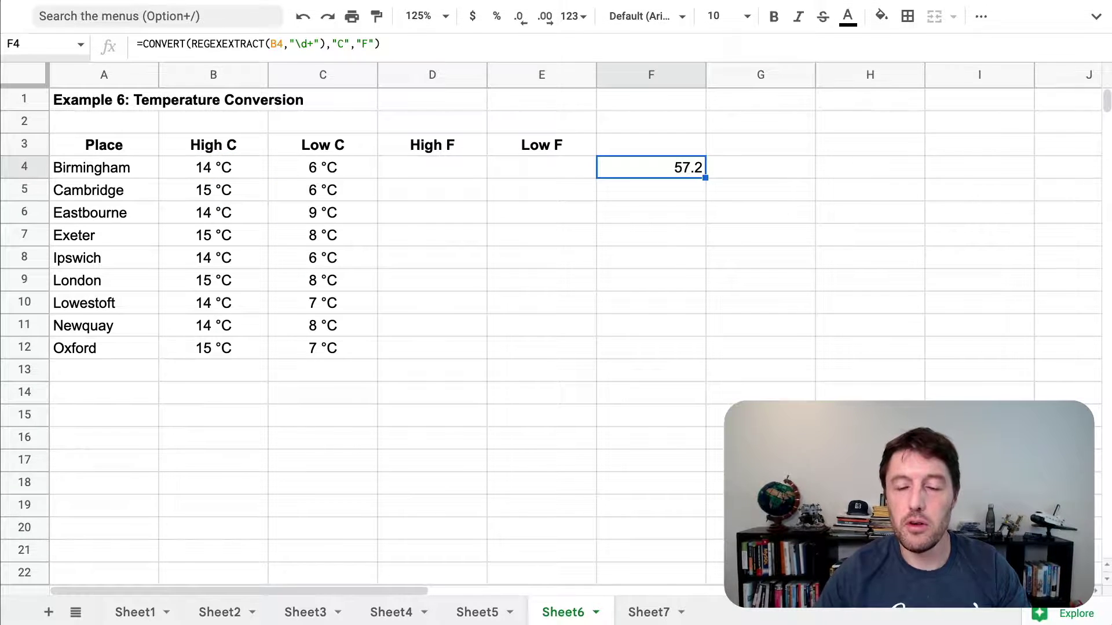
{"action": "double_click", "coordinate": [655, 170]}
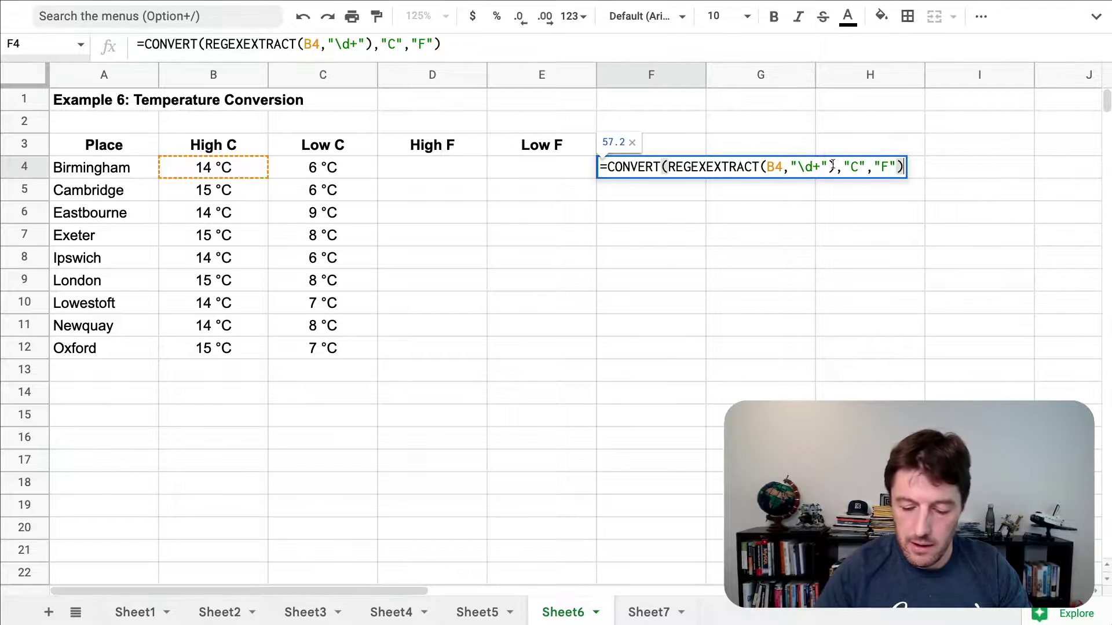
{"action": "type", "text": "&\""}
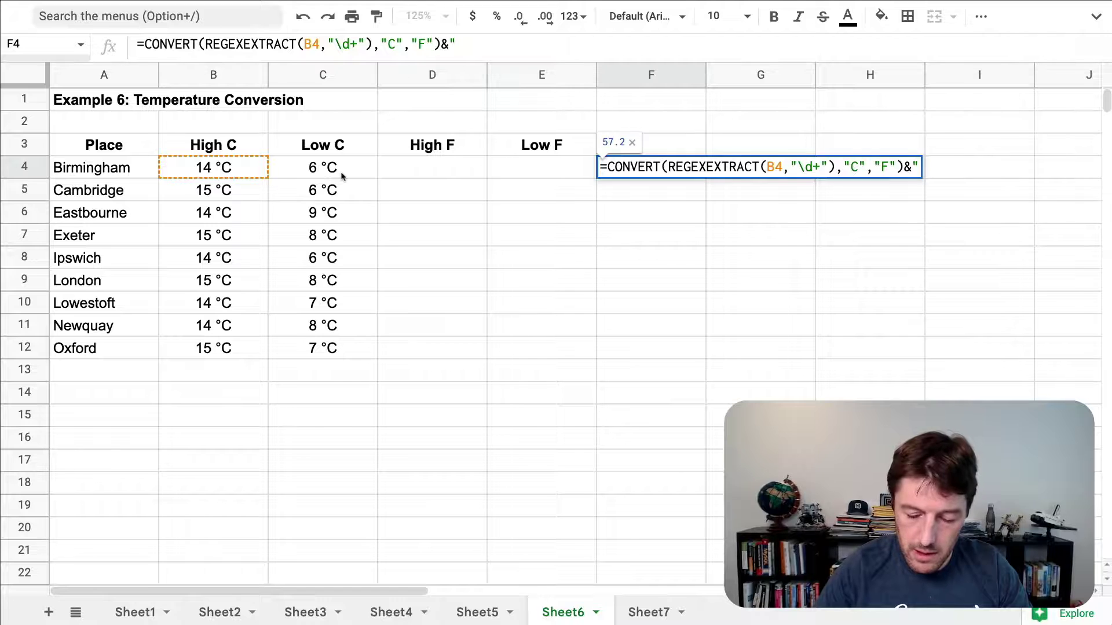
{"action": "type", "text": " F\""}
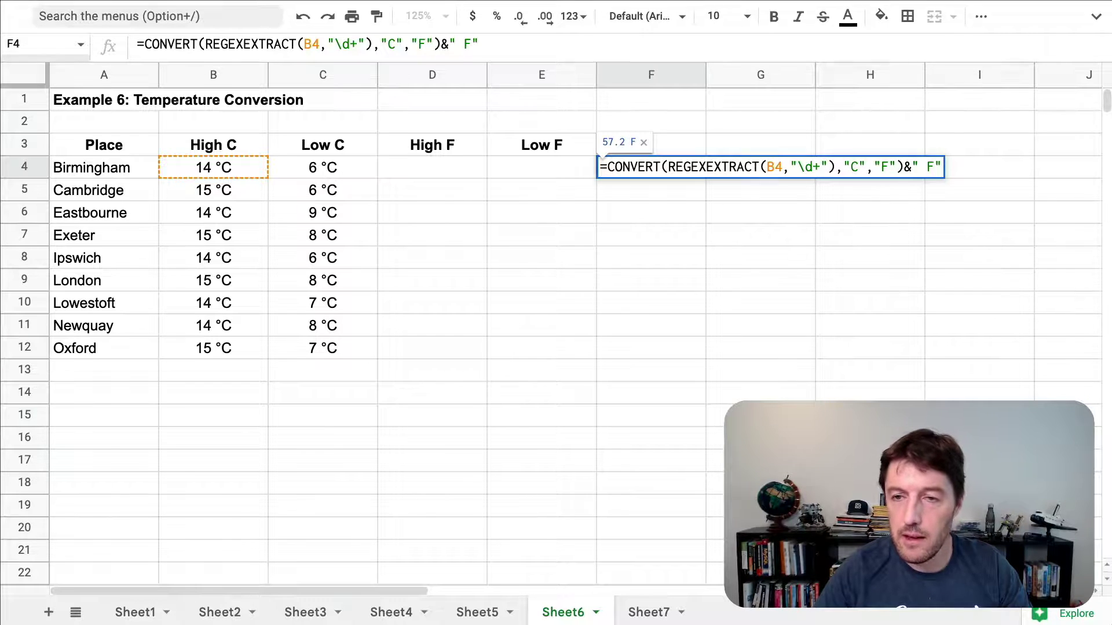
{"action": "key", "text": "Return"}
{"action": "key", "text": "Up"}
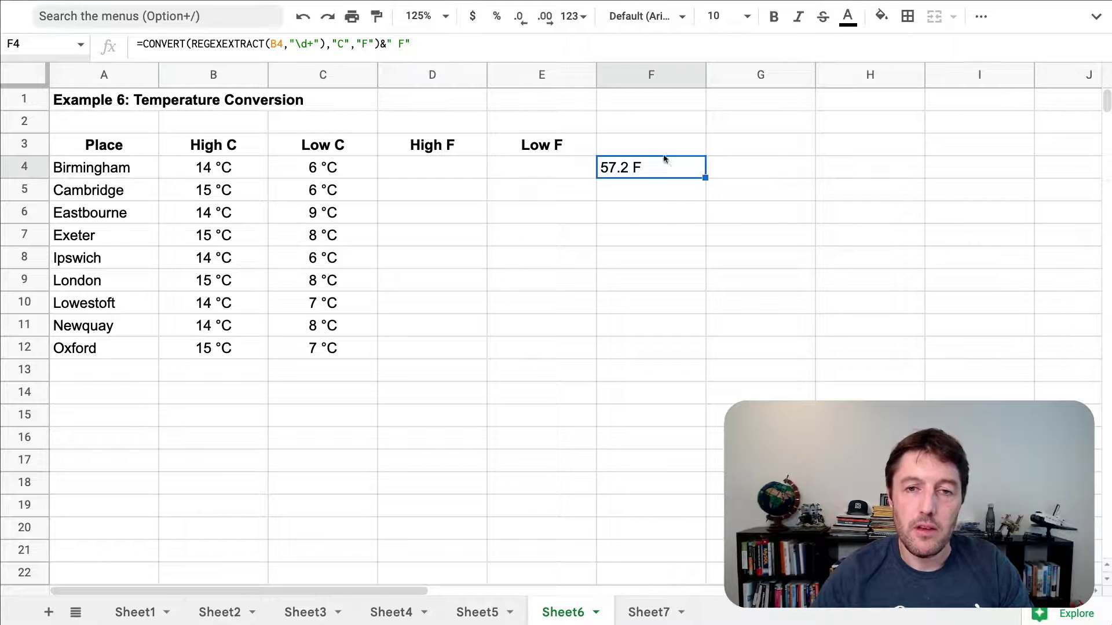
Step: Move the 57.2 F test formula from F4 to G4
{"action": "left_click_drag", "start_coordinate": [671, 156], "coordinate": [736, 169]}
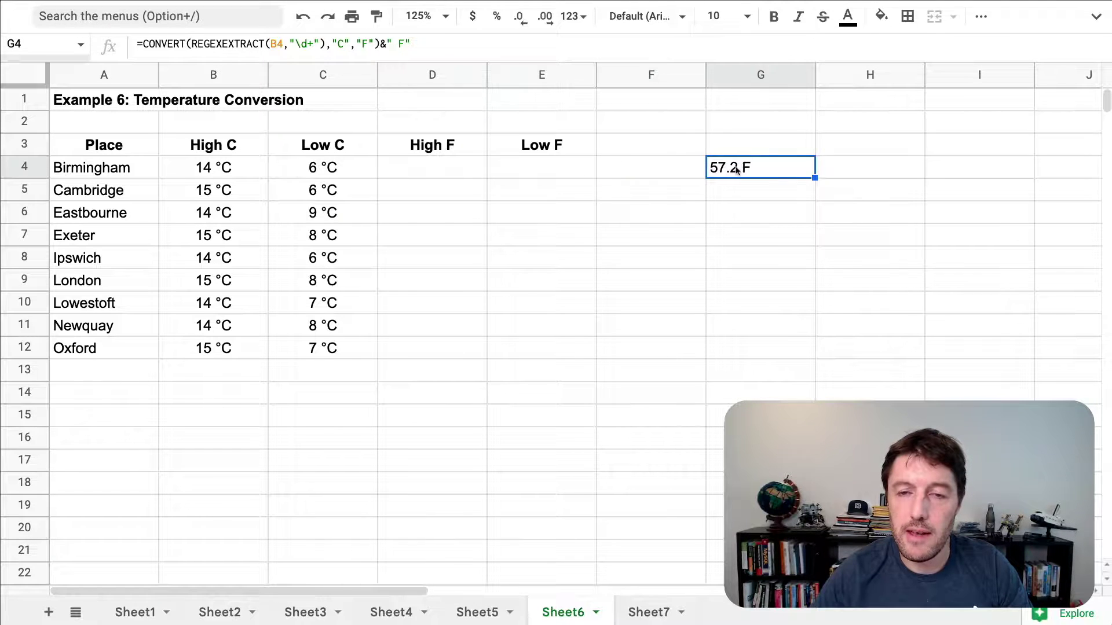
{"action": "left_click", "coordinate": [444, 164]}
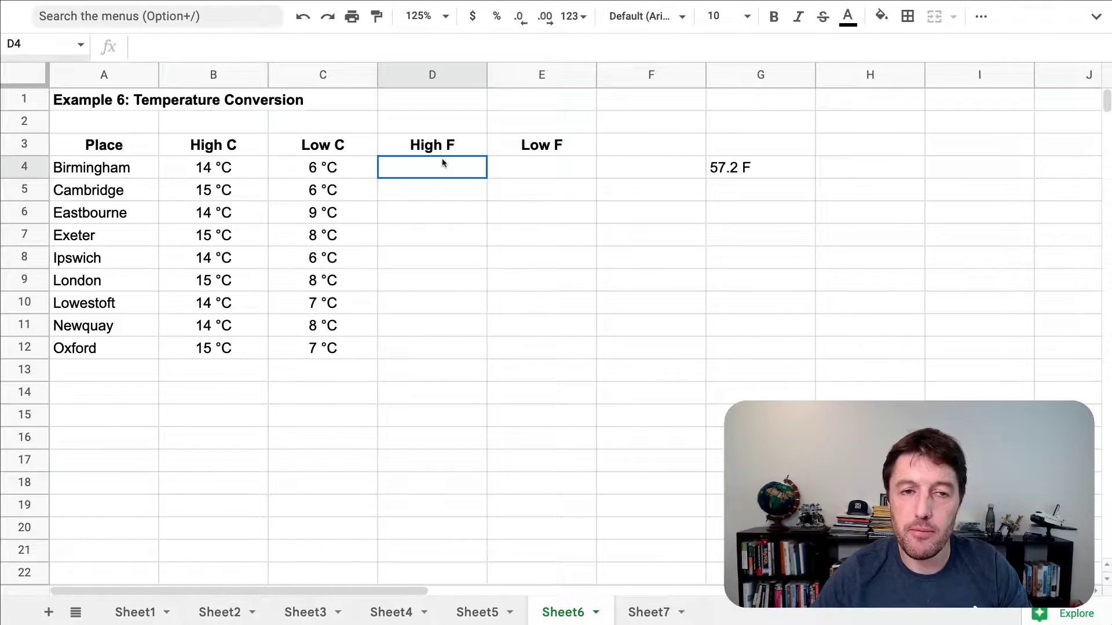
{"action": "left_click", "coordinate": [724, 169]}
{"action": "left_click_drag", "start_coordinate": [223, 177], "coordinate": [349, 335]}
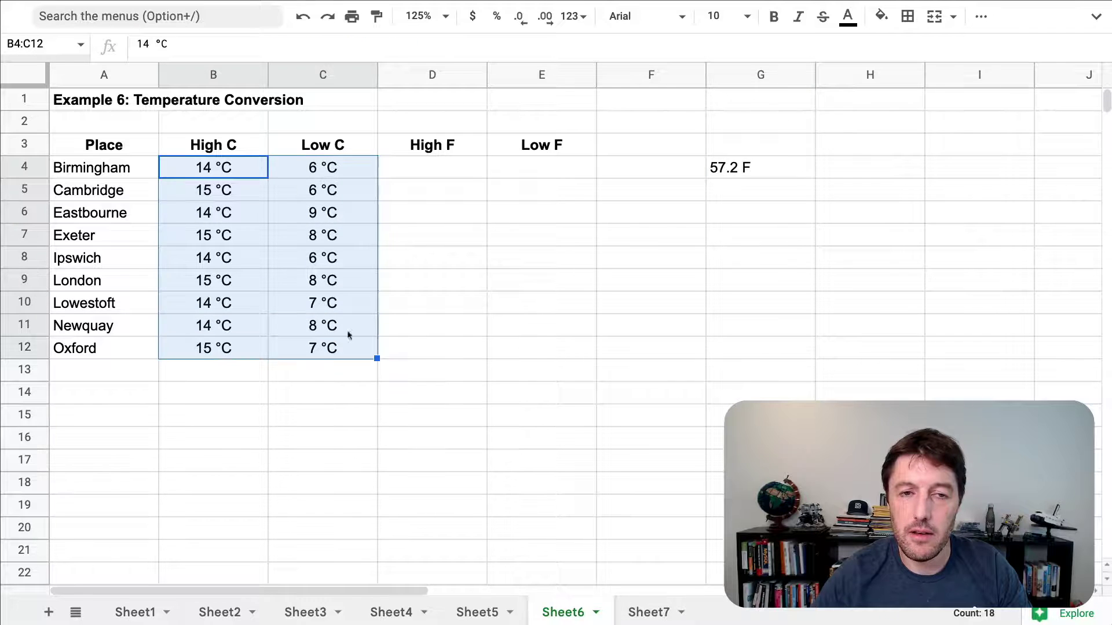
Step: In D4, draft =MAP(B4:C12, LAMBDA(t,)) over the Celsius highs and lows
{"action": "left_click", "coordinate": [454, 177]}
{"action": "type", "text": "=map"}
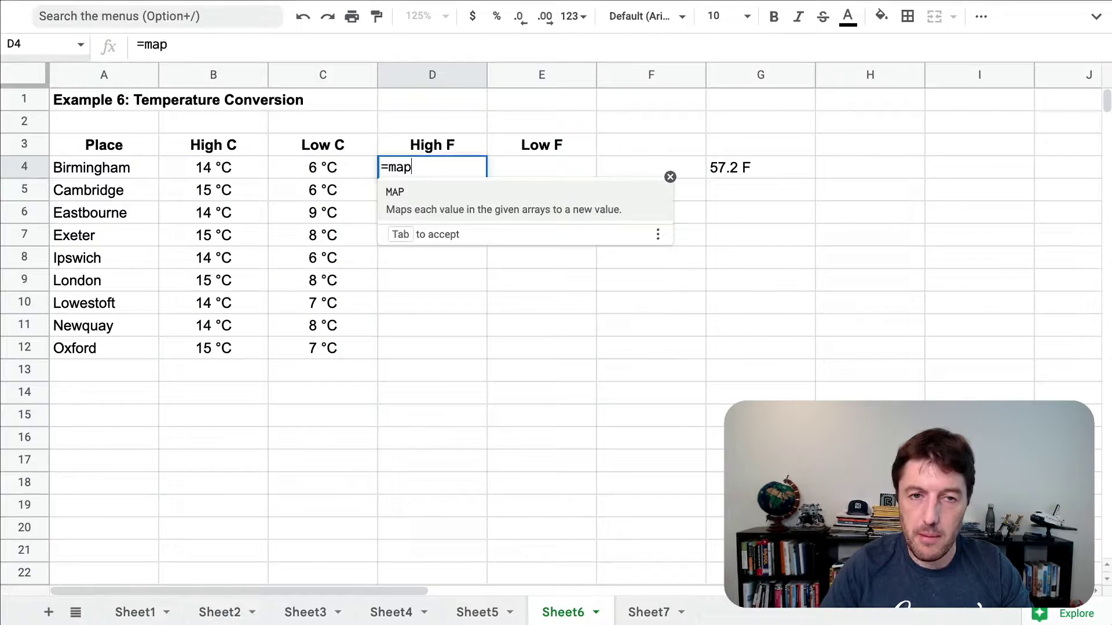
{"action": "key", "text": "Tab"}
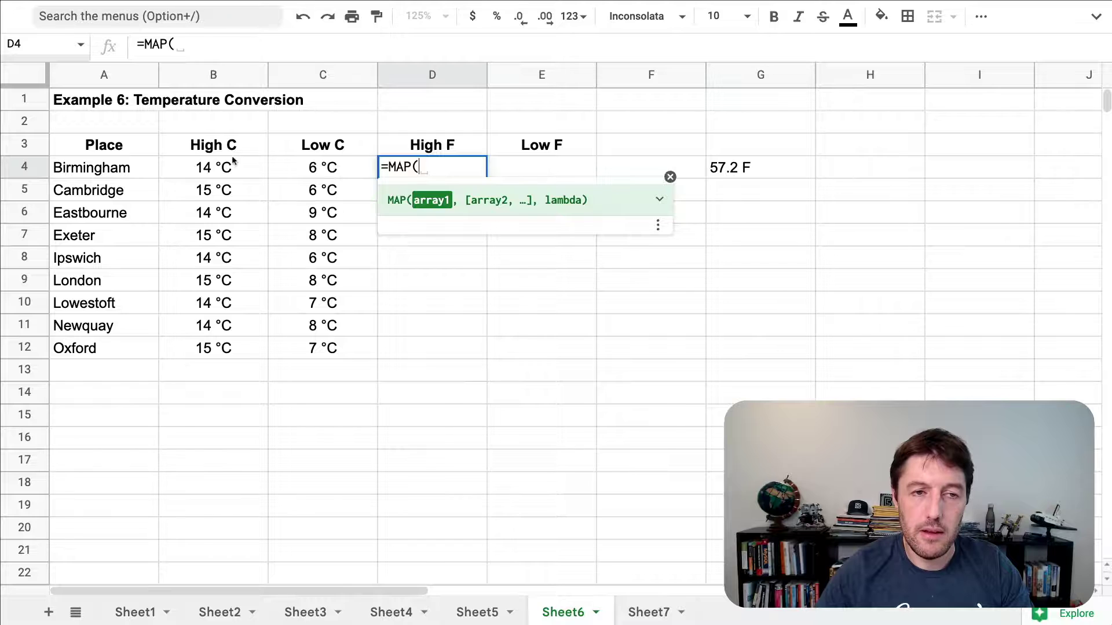
{"action": "left_click_drag", "start_coordinate": [235, 166], "coordinate": [307, 346]}
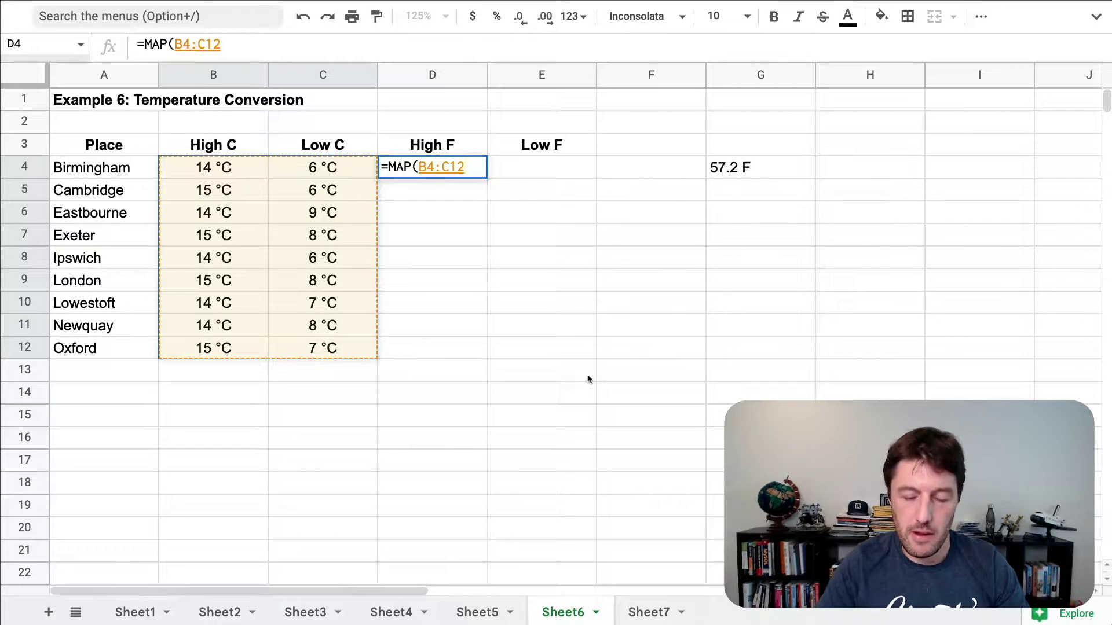
{"action": "type", "text": ", lam"}
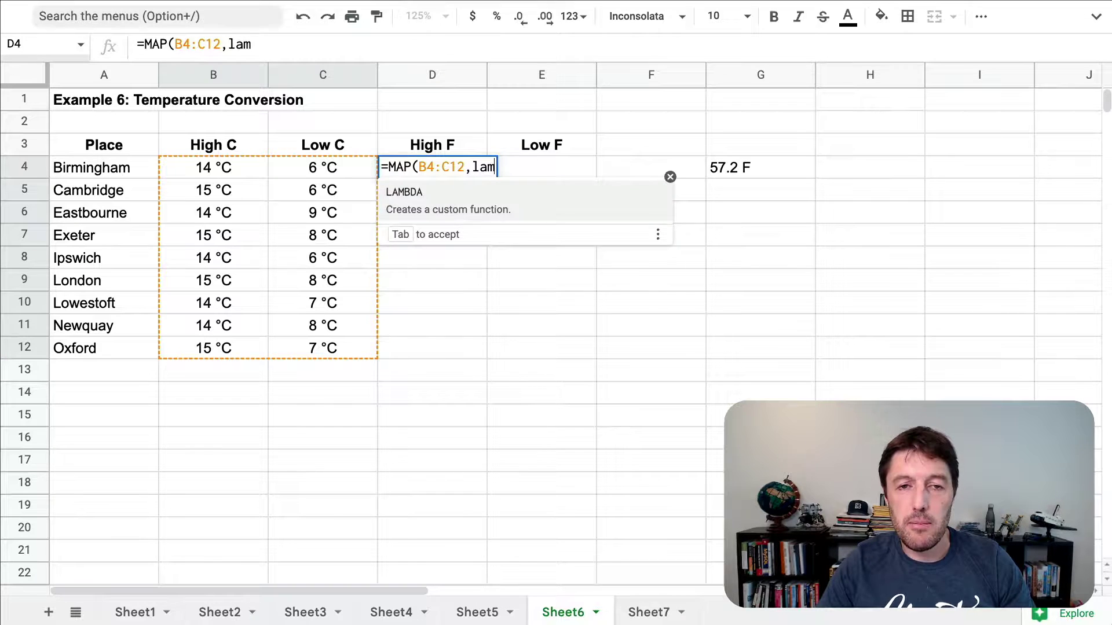
{"action": "key", "text": "Tab"}
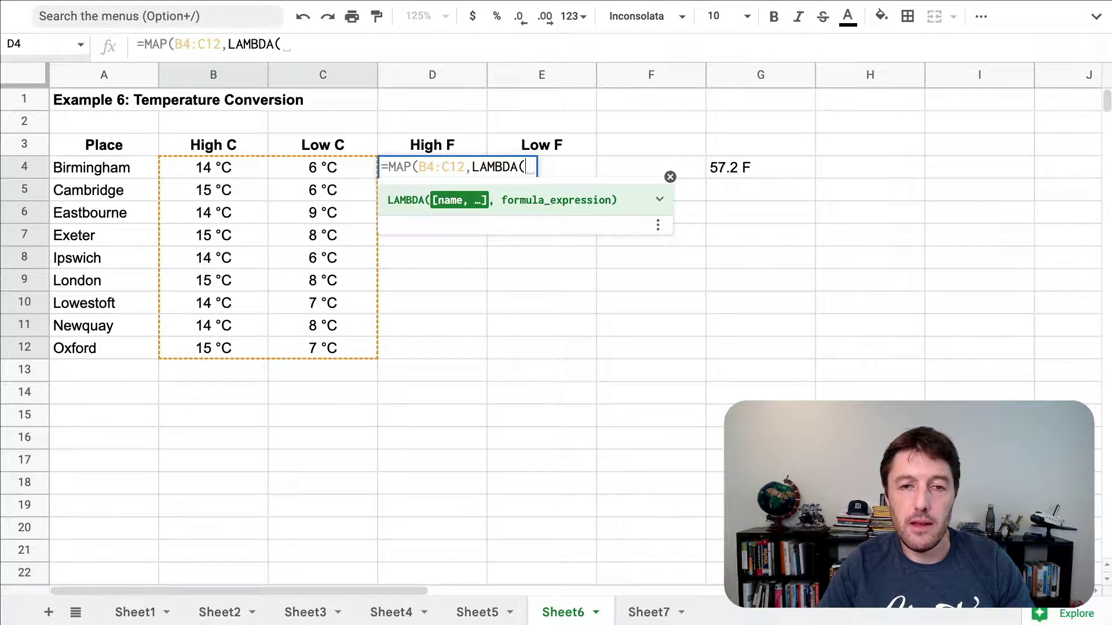
{"action": "type", "text": "t,"}
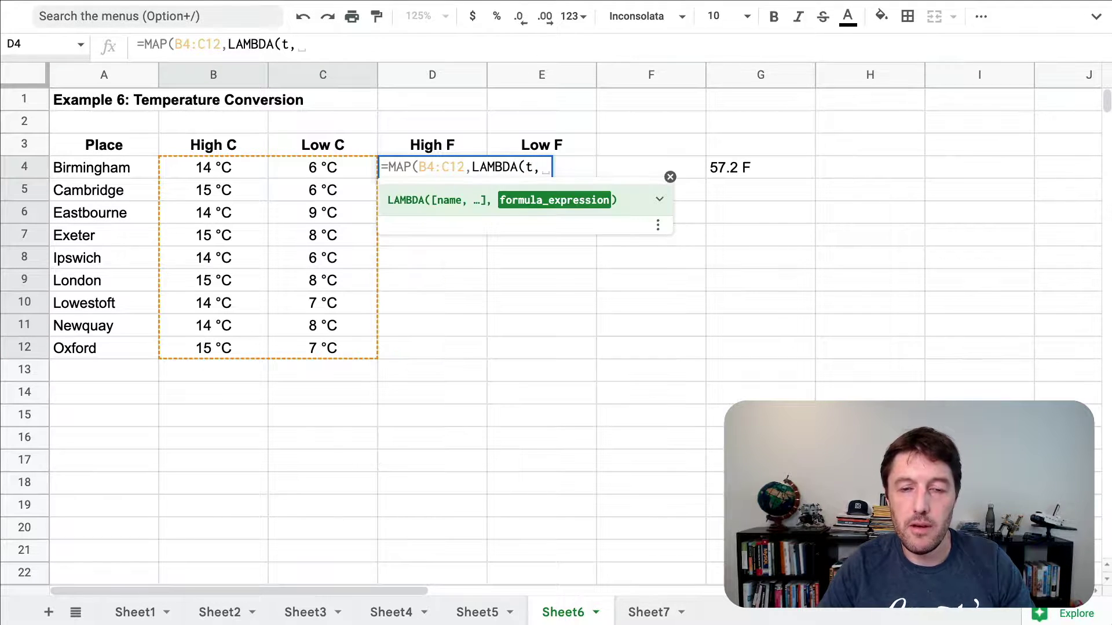
{"action": "type", "text": ")"}
{"action": "key", "text": "Return"}
{"action": "key", "text": "Up"}
Step: Paste G4's conversion into the LAMBDA with B4 replaced by t, filling D4:E12
{"action": "left_click", "coordinate": [760, 168]}
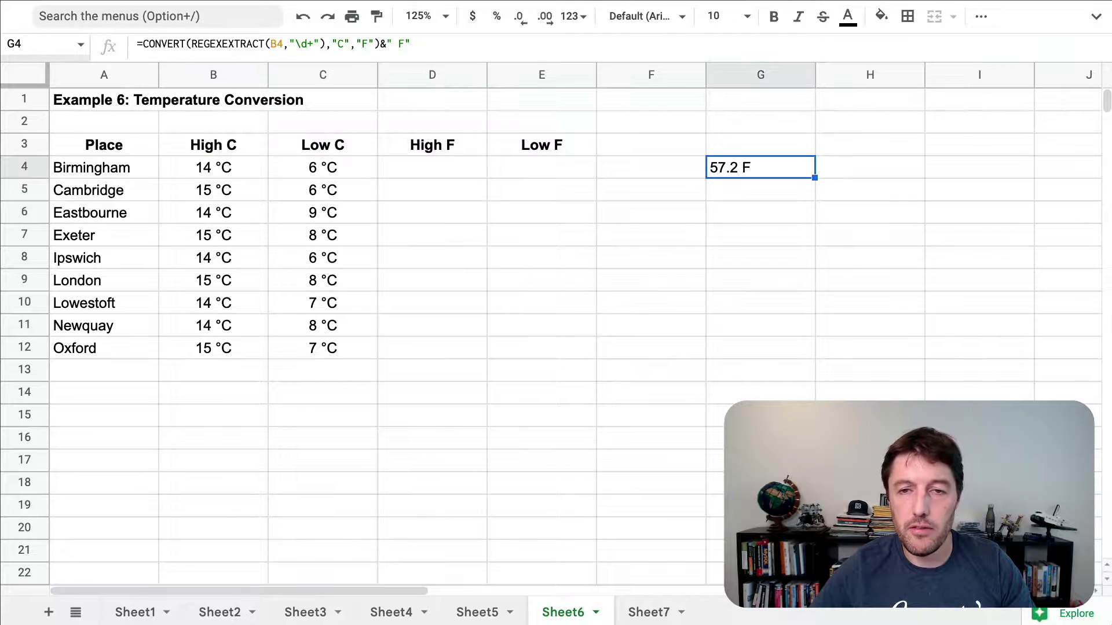
{"action": "left_click_drag", "start_coordinate": [411, 44], "coordinate": [145, 49]}
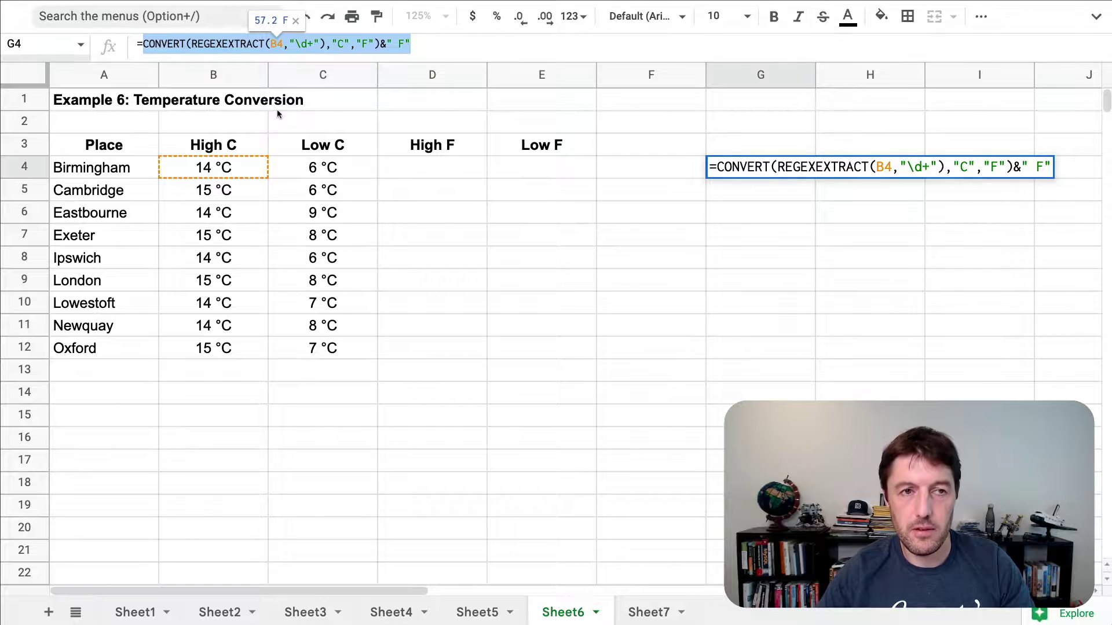
{"action": "key", "text": "Escape"}
{"action": "left_click", "coordinate": [444, 165]}
{"action": "double_click", "coordinate": [438, 172]}
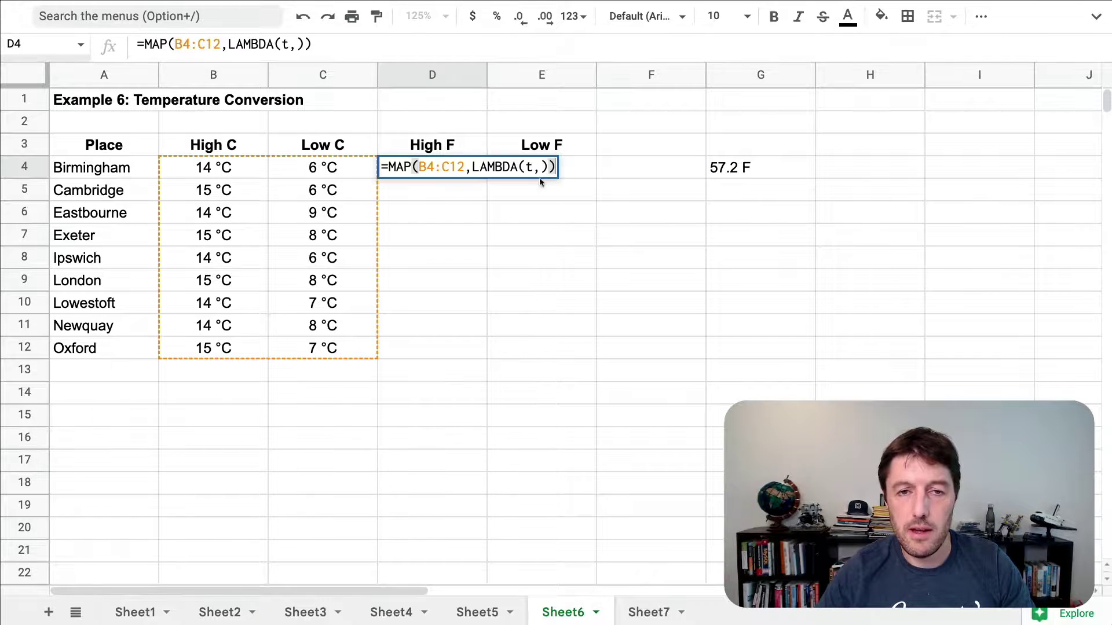
{"action": "left_click", "coordinate": [542, 166]}
{"action": "type", "text": "CONVERT(REGEXEXTRACT(B4,\"\\d+\"),\"C\",\"F\")&\" F\""}
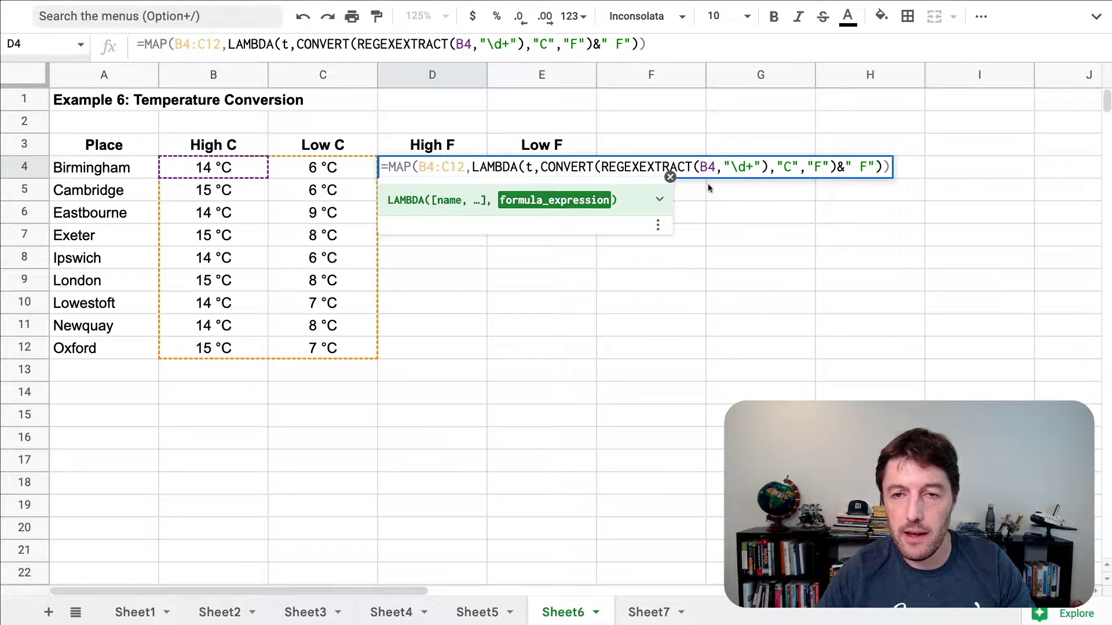
{"action": "double_click", "coordinate": [709, 167]}
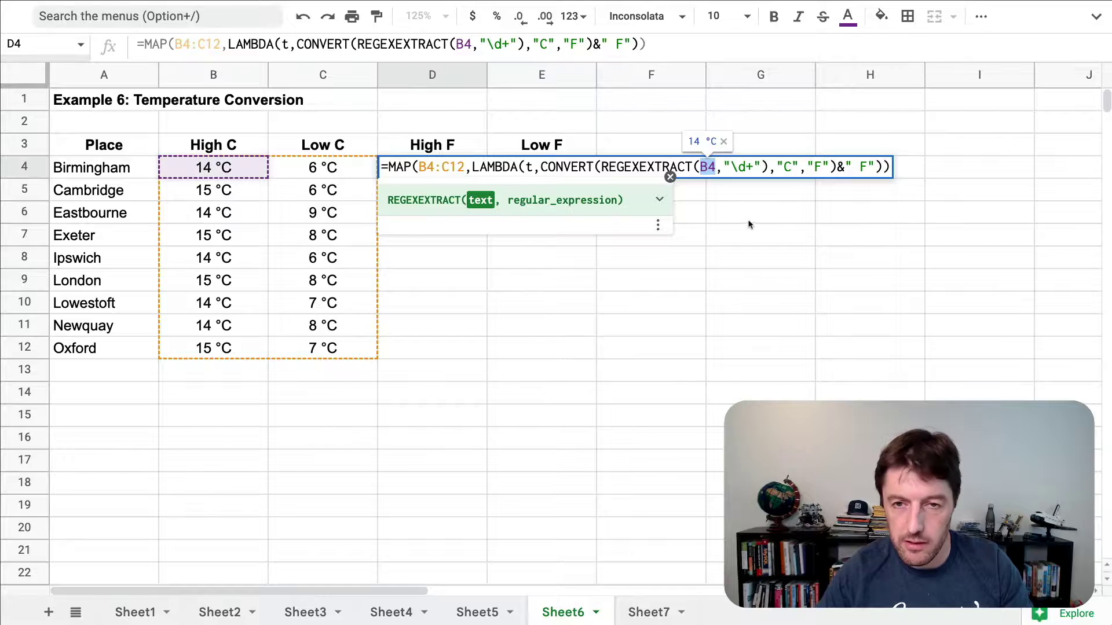
{"action": "type", "text": "t"}
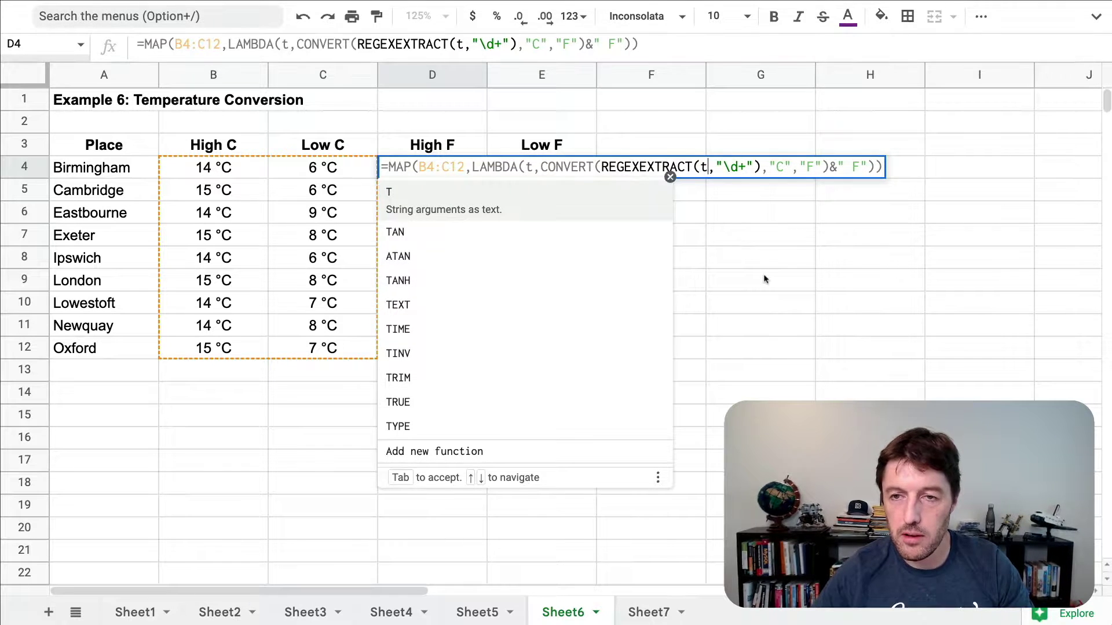
{"action": "key", "text": "Escape"}
{"action": "key", "text": "Return"}
{"action": "key", "text": "Up"}
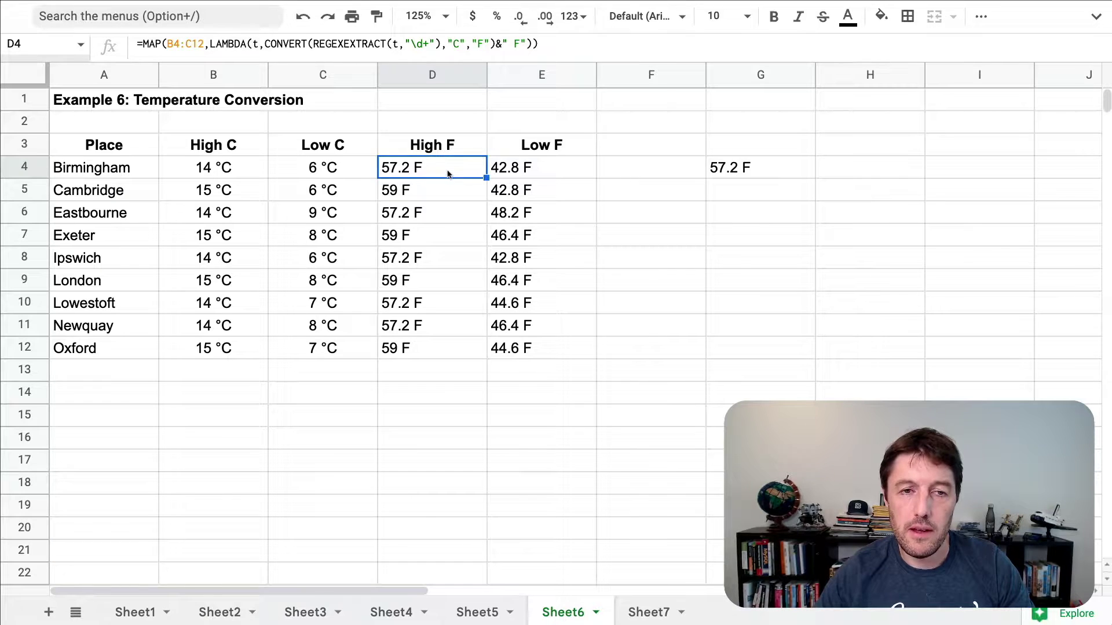
Step: Wrap CONVERT in ROUND so D4:E12 shows whole degrees like 57 F, then centre D4:E12
{"action": "left_click_drag", "start_coordinate": [449, 174], "coordinate": [550, 342]}
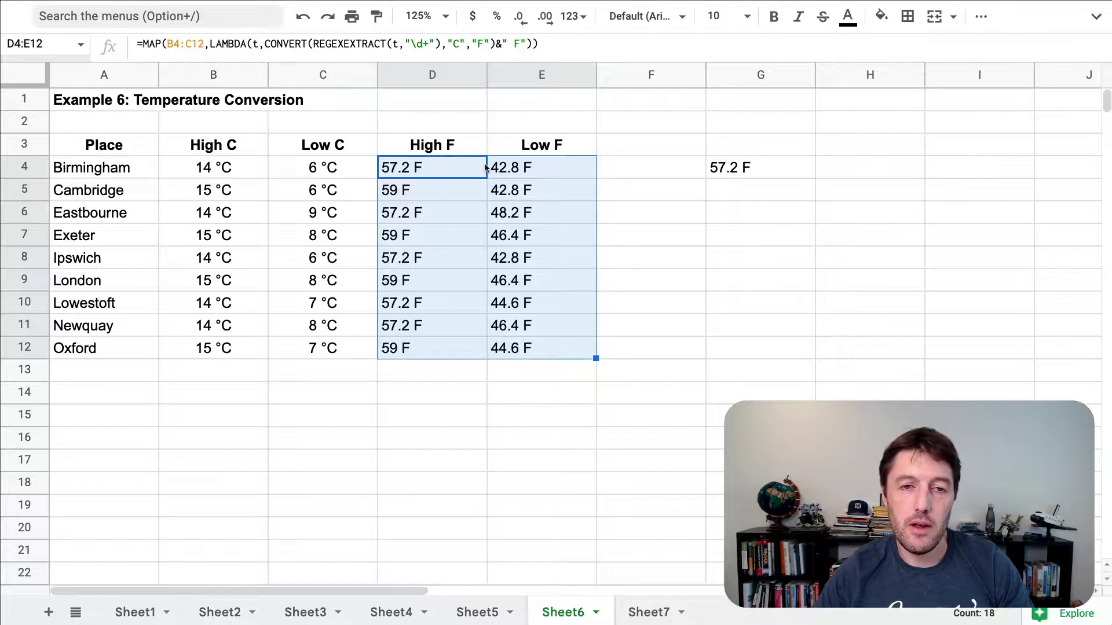
{"action": "left_click", "coordinate": [422, 174]}
{"action": "double_click", "coordinate": [422, 174]}
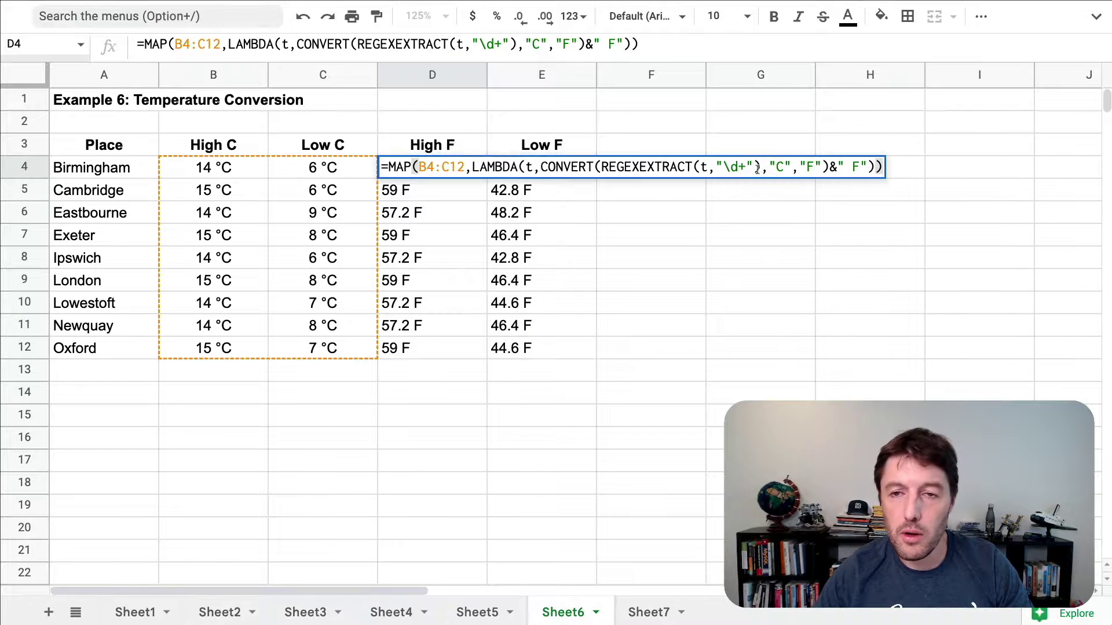
{"action": "left_click_drag", "start_coordinate": [828, 167], "coordinate": [542, 167]}
{"action": "left_click", "coordinate": [543, 167]}
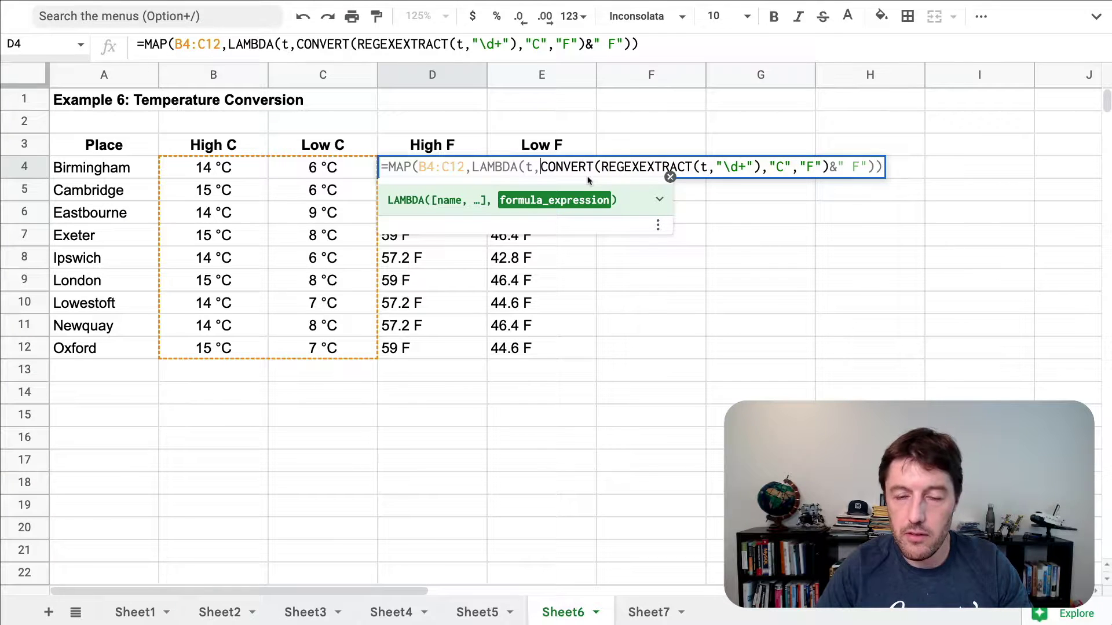
{"action": "type", "text": "ROUND("}
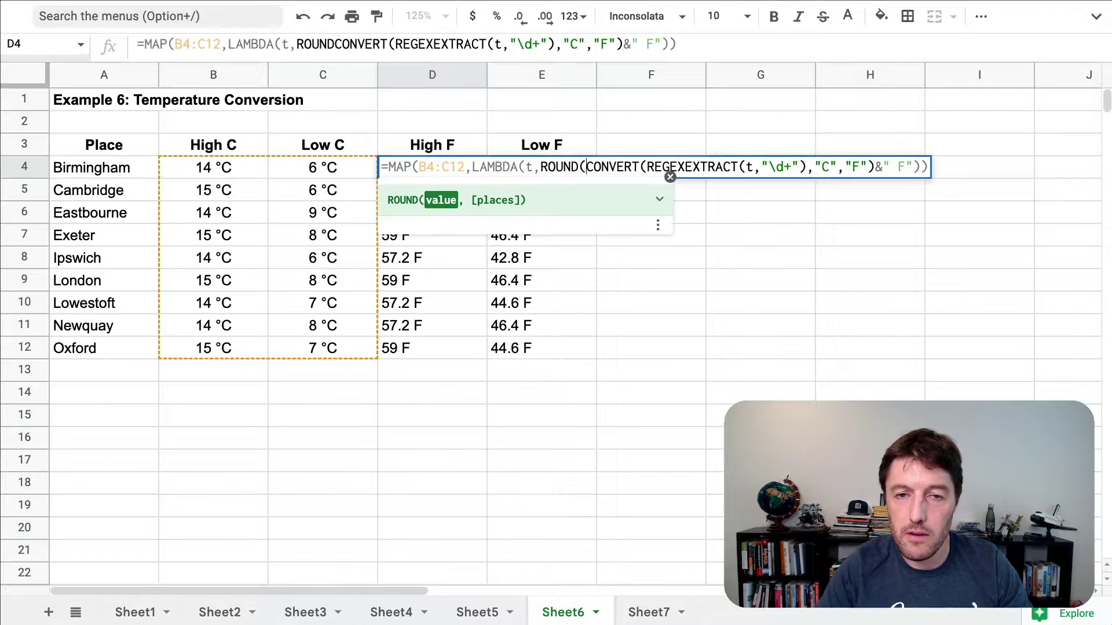
{"action": "left_click", "coordinate": [875, 167]}
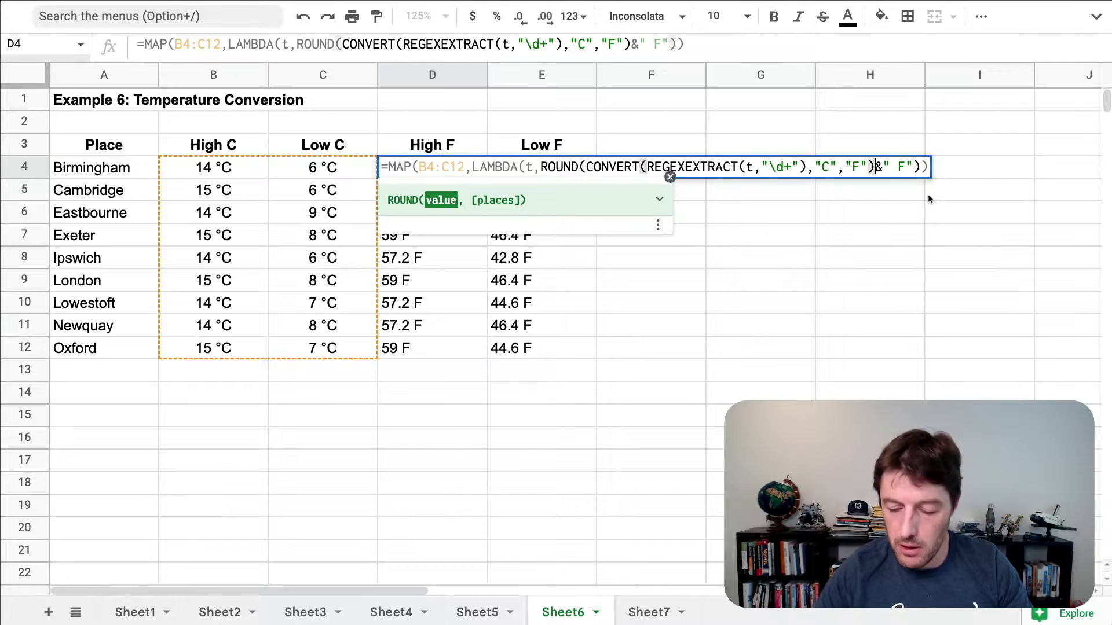
{"action": "type", "text": ")"}
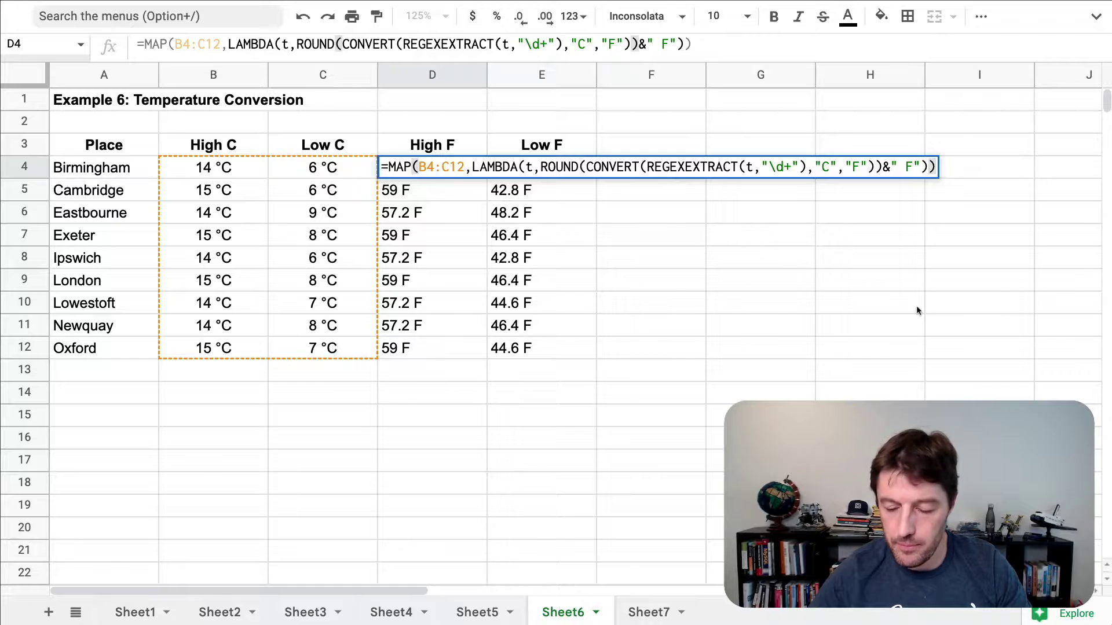
{"action": "key", "text": "Return"}
{"action": "key", "text": "Up"}
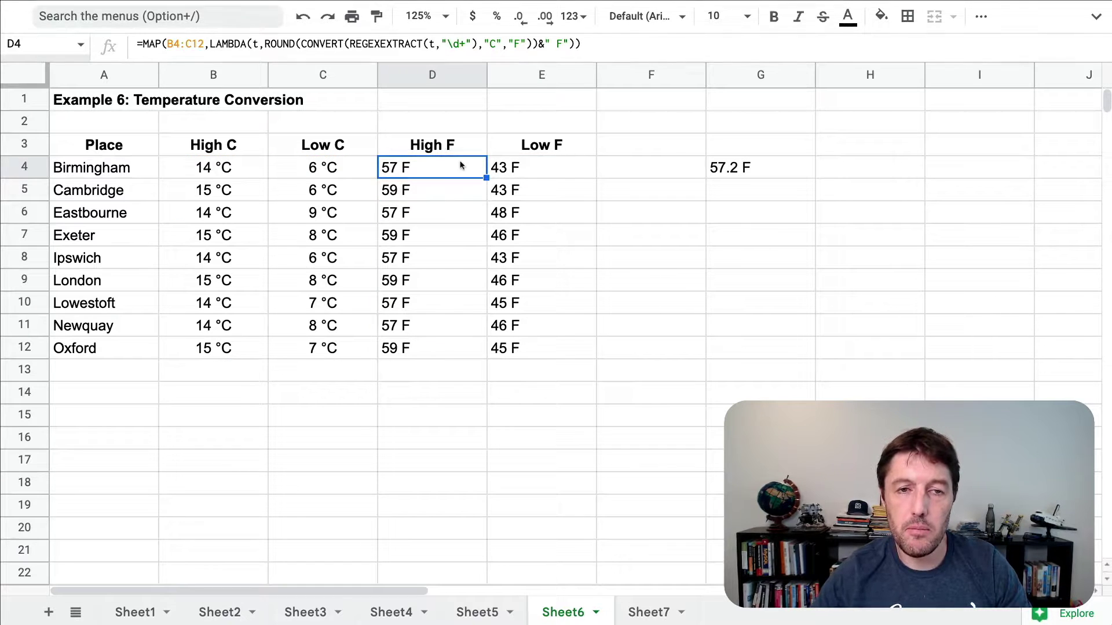
{"action": "left_click_drag", "start_coordinate": [462, 166], "coordinate": [594, 354]}
{"action": "key", "text": "super+shift+e"}
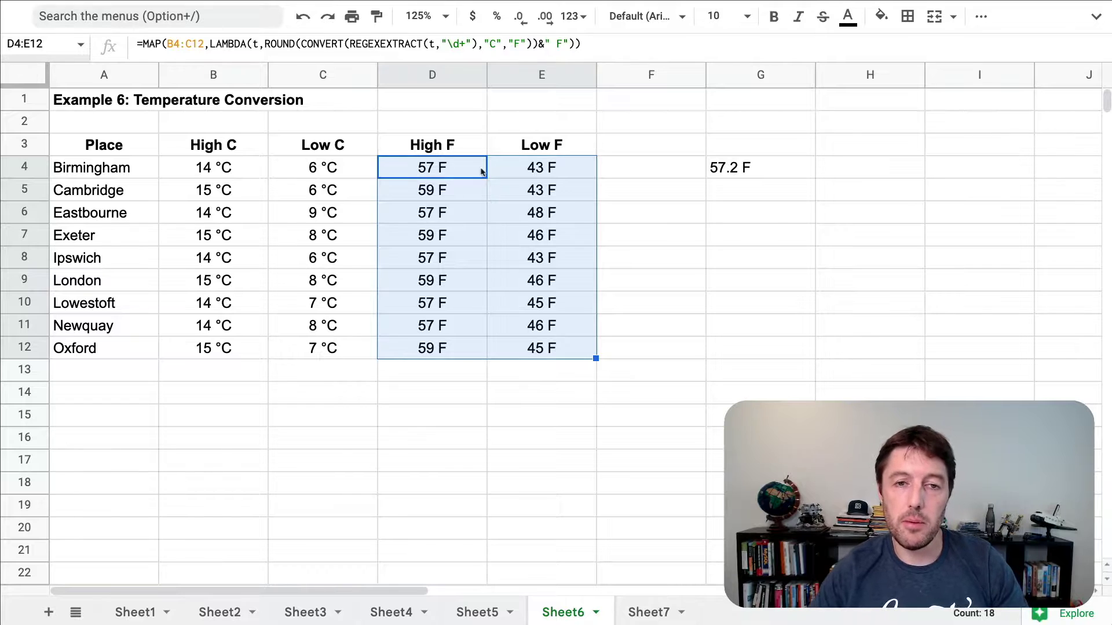
{"action": "left_click", "coordinate": [460, 166]}
{"action": "double_click", "coordinate": [459, 166]}
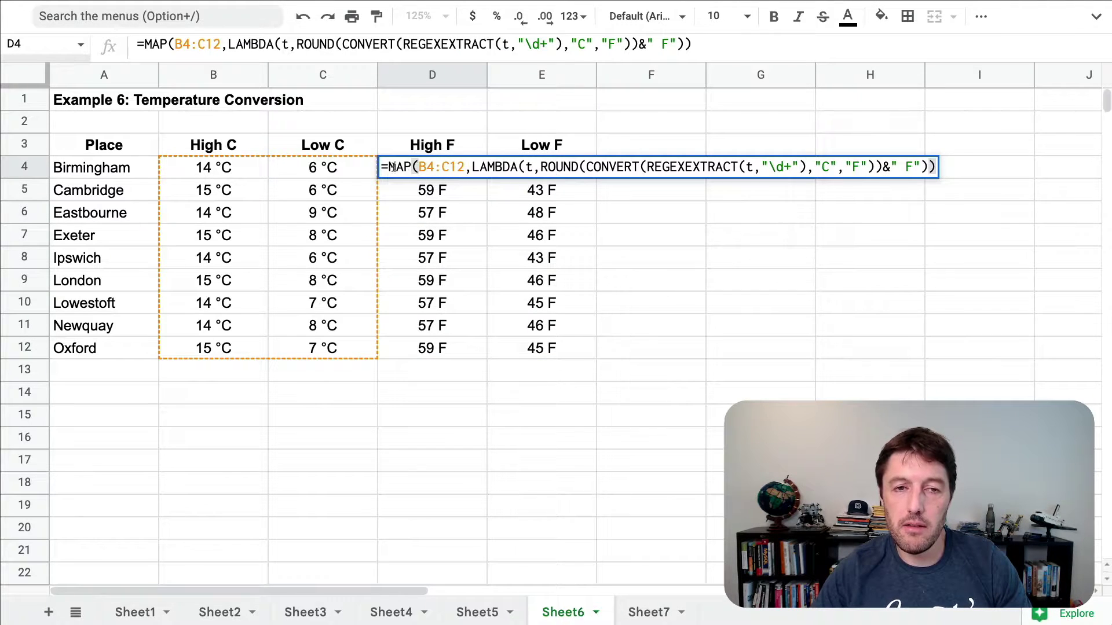
{"action": "left_click_drag", "start_coordinate": [420, 166], "coordinate": [465, 167]}
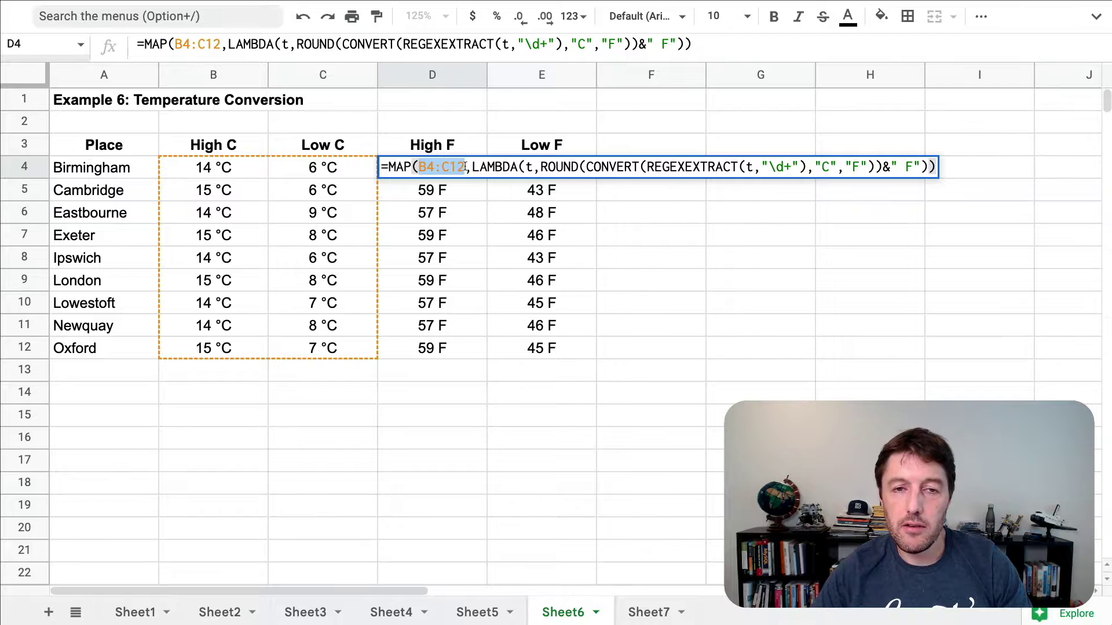
{"action": "double_click", "coordinate": [529, 167]}
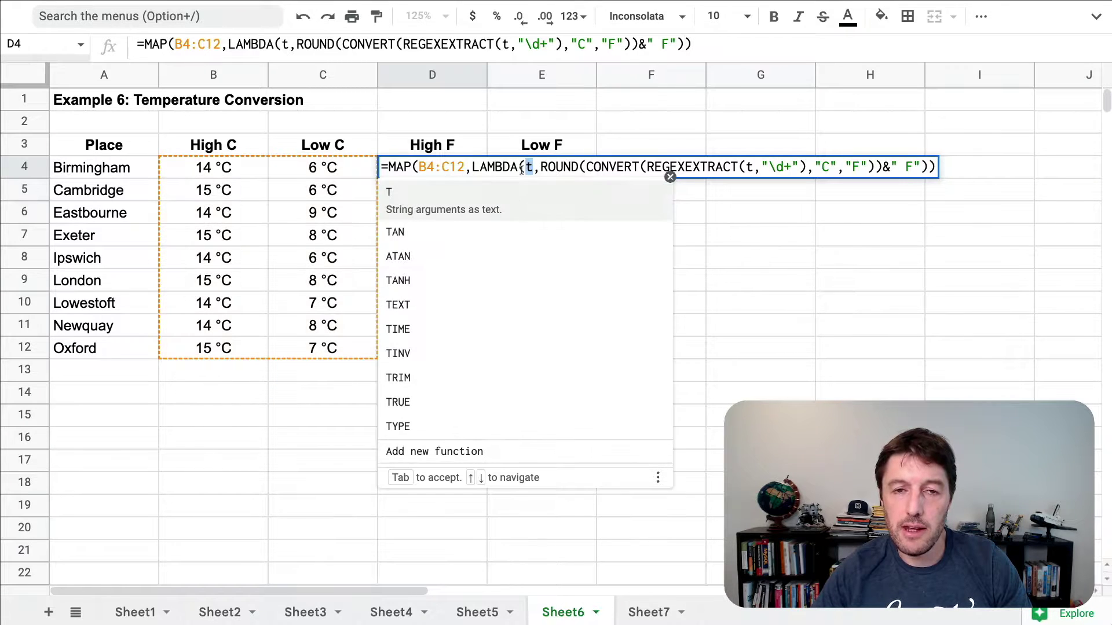
{"action": "left_click", "coordinate": [529, 167]}
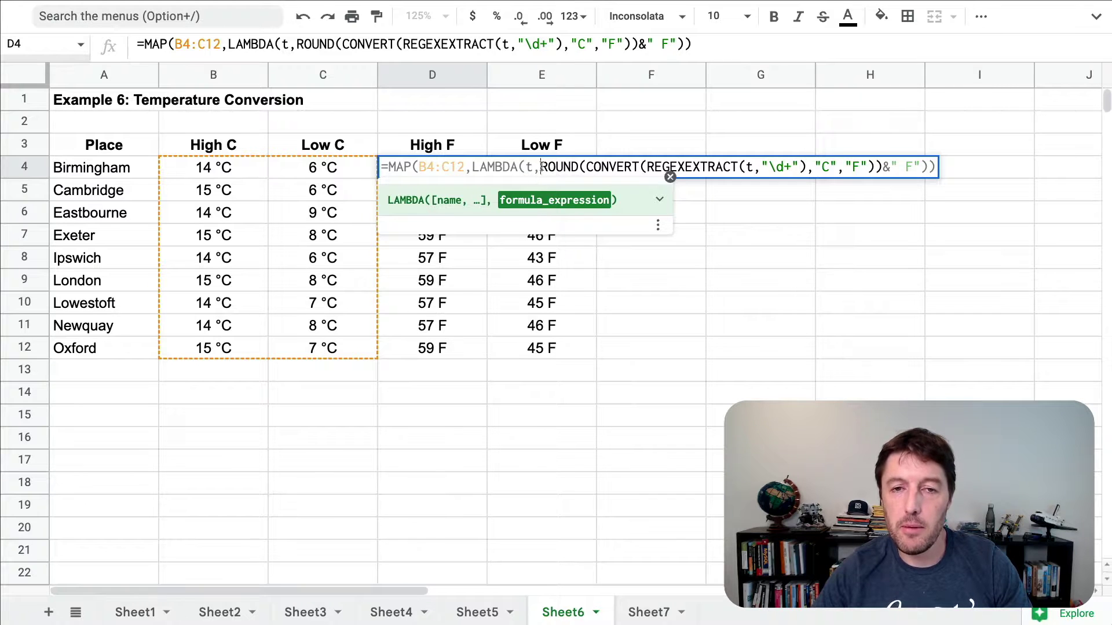
{"action": "key", "text": "shift+Home"}
{"action": "key", "text": "shift+End"}
{"action": "key", "text": "shift+Left"}
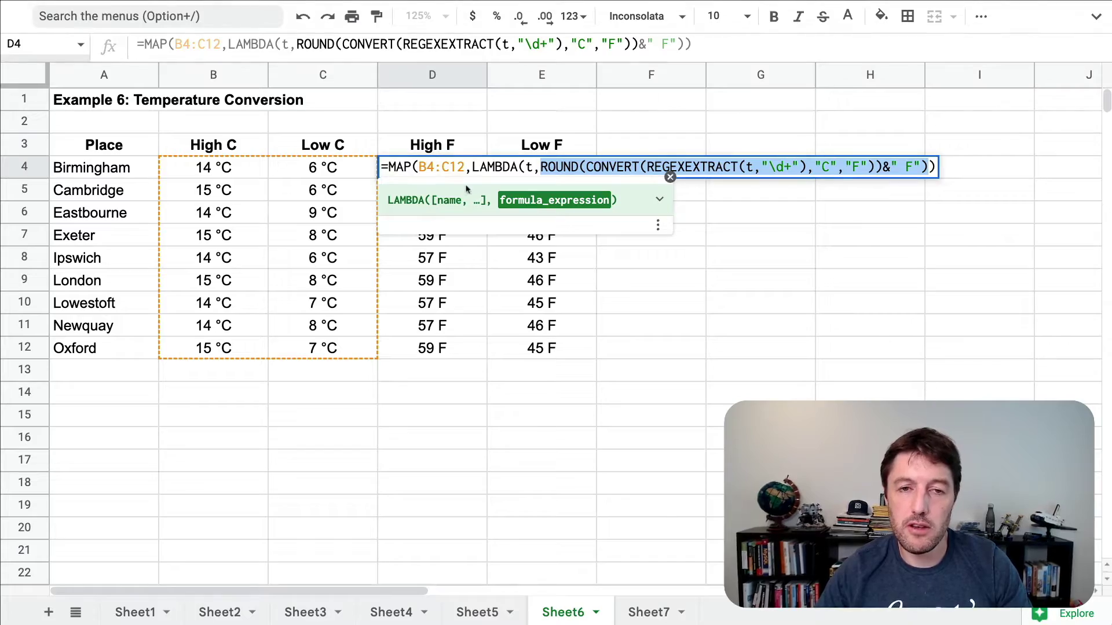
{"action": "key", "text": "Escape"}
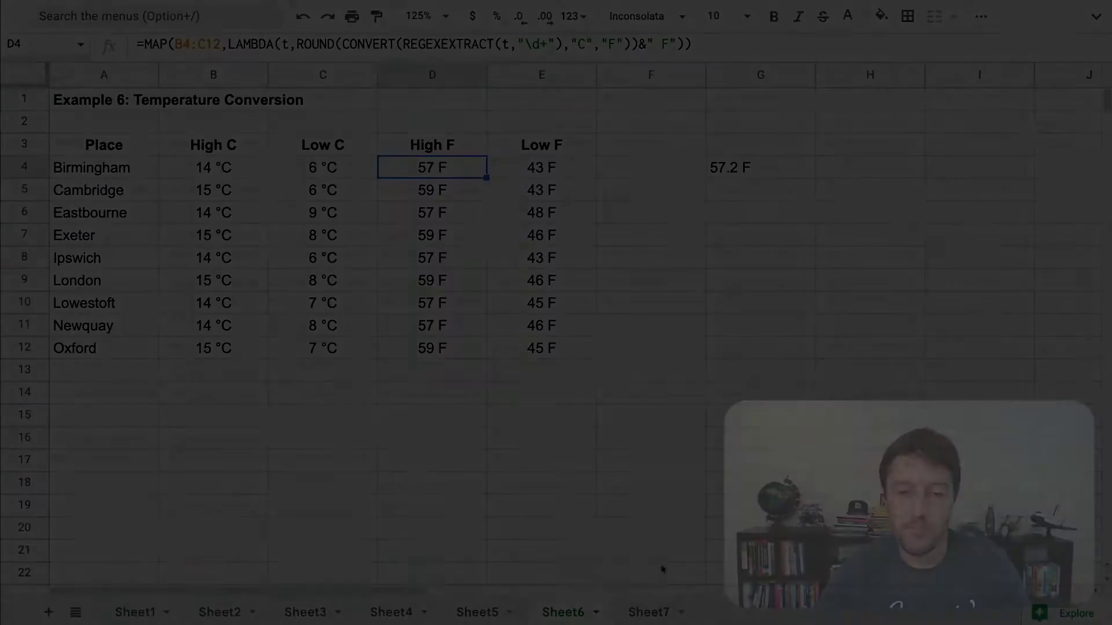